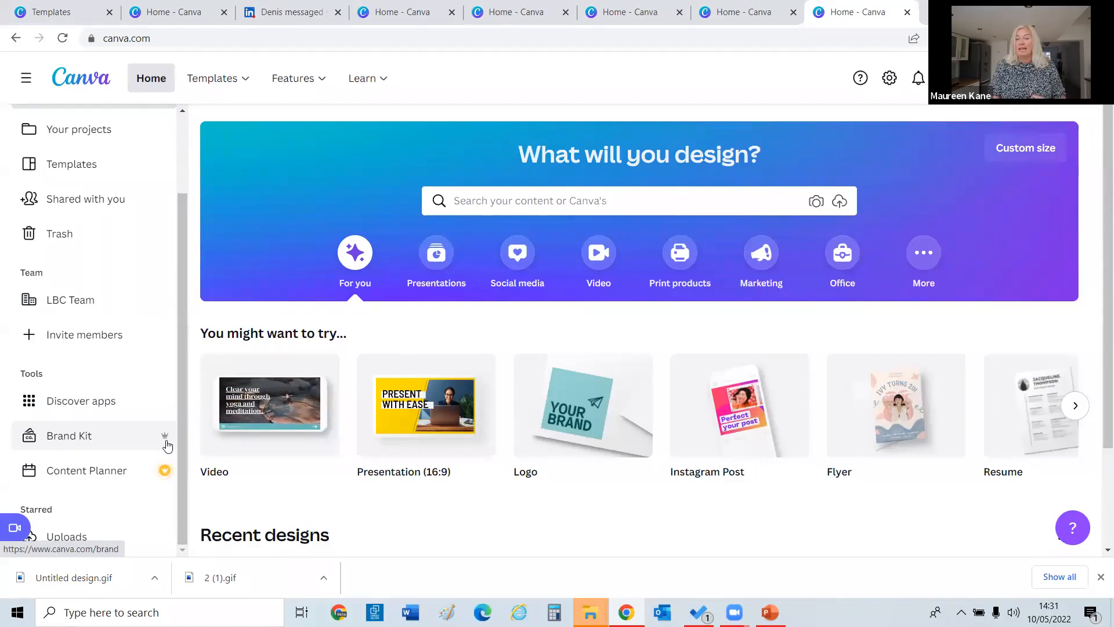
# Open the Brand Kit, start a brand logo upload and cancel it.
pyautogui.click(96, 446)
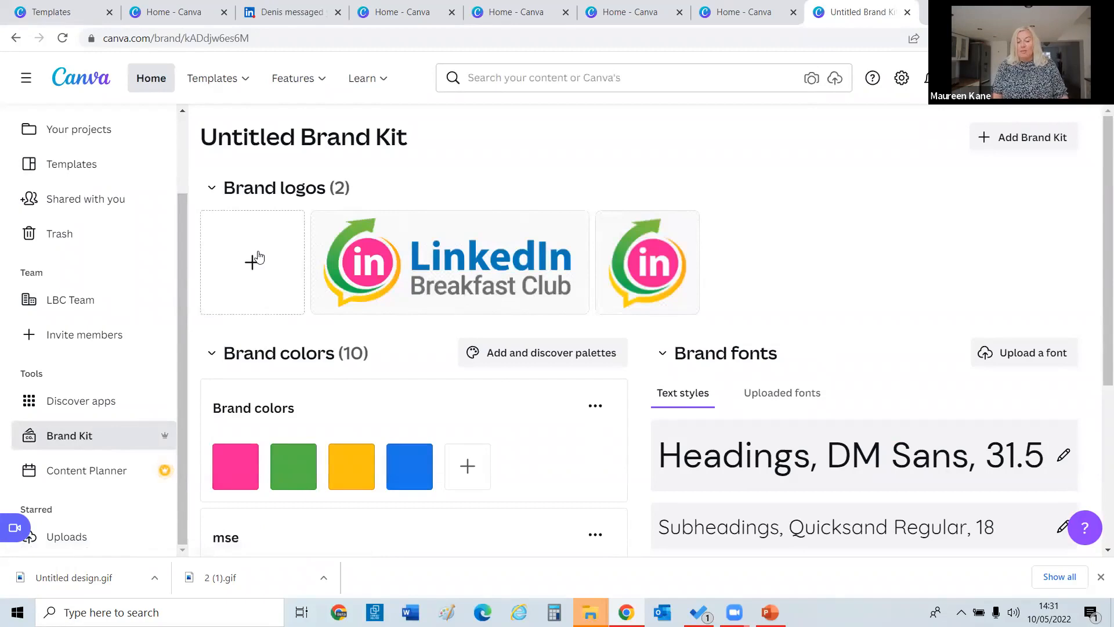
pyautogui.click(259, 257)
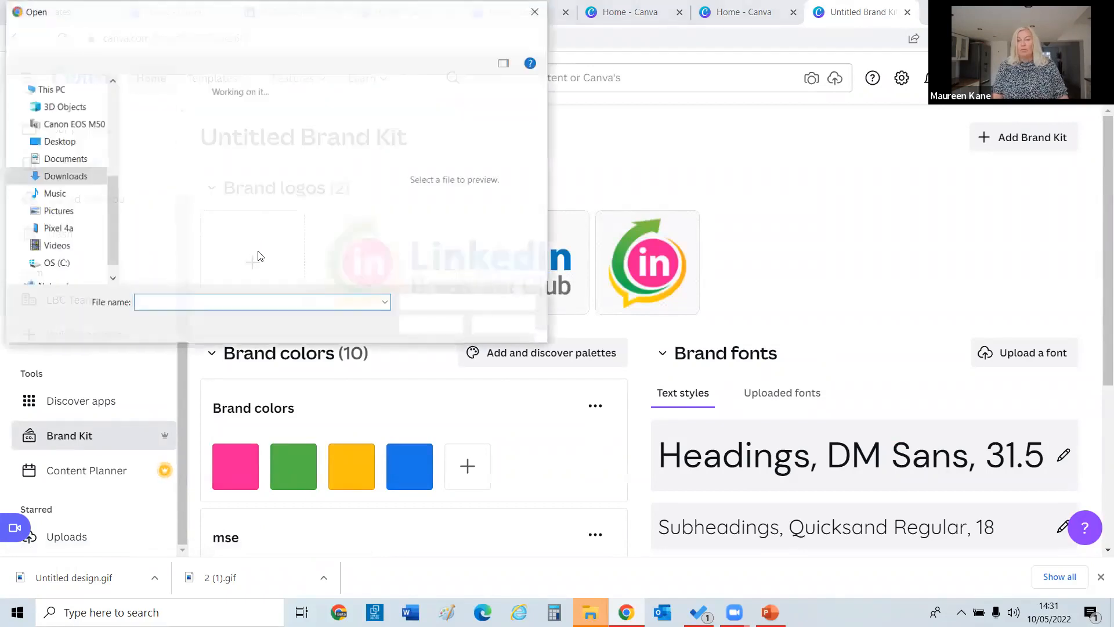
pyautogui.click(513, 330)
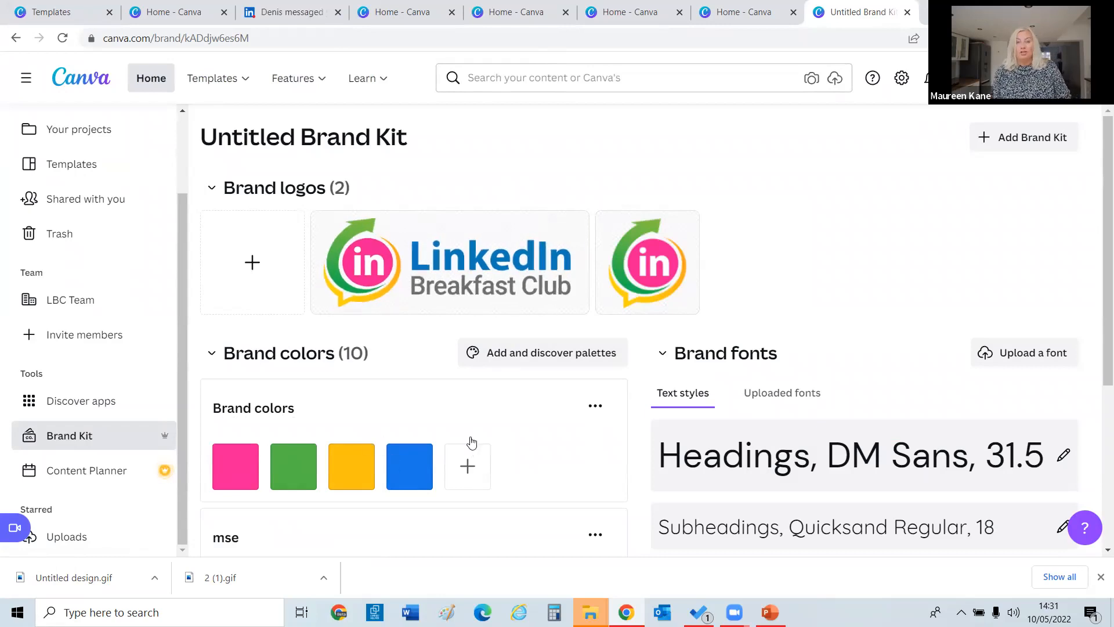
# Add a grey-blue #6C8FB6 brand colour swatch, then delete it again.
pyautogui.click(467, 464)
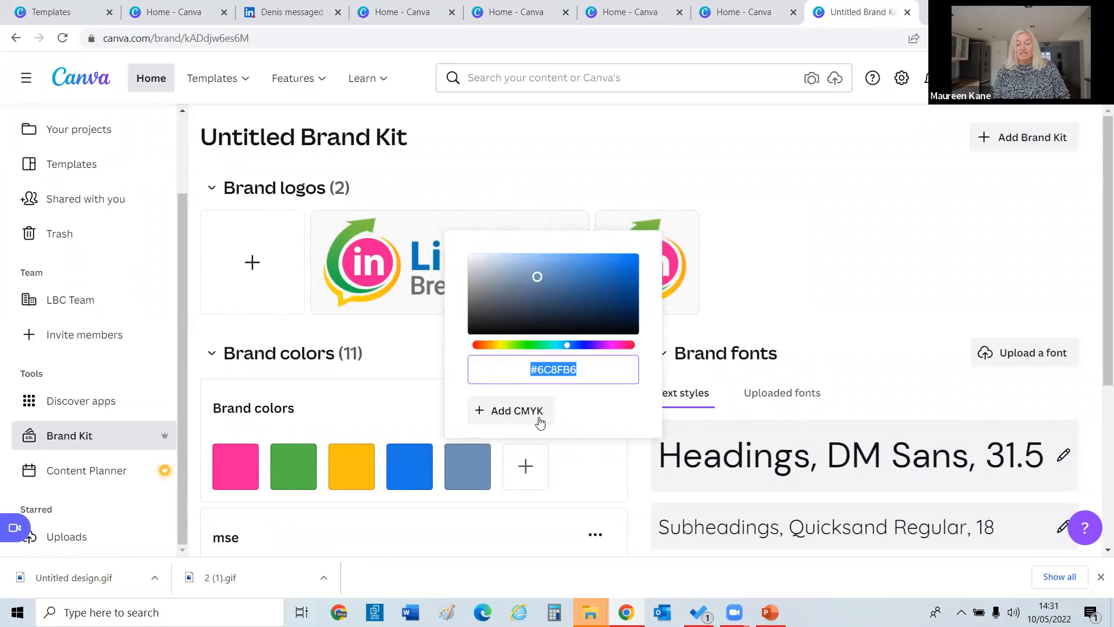
pyautogui.click(522, 375)
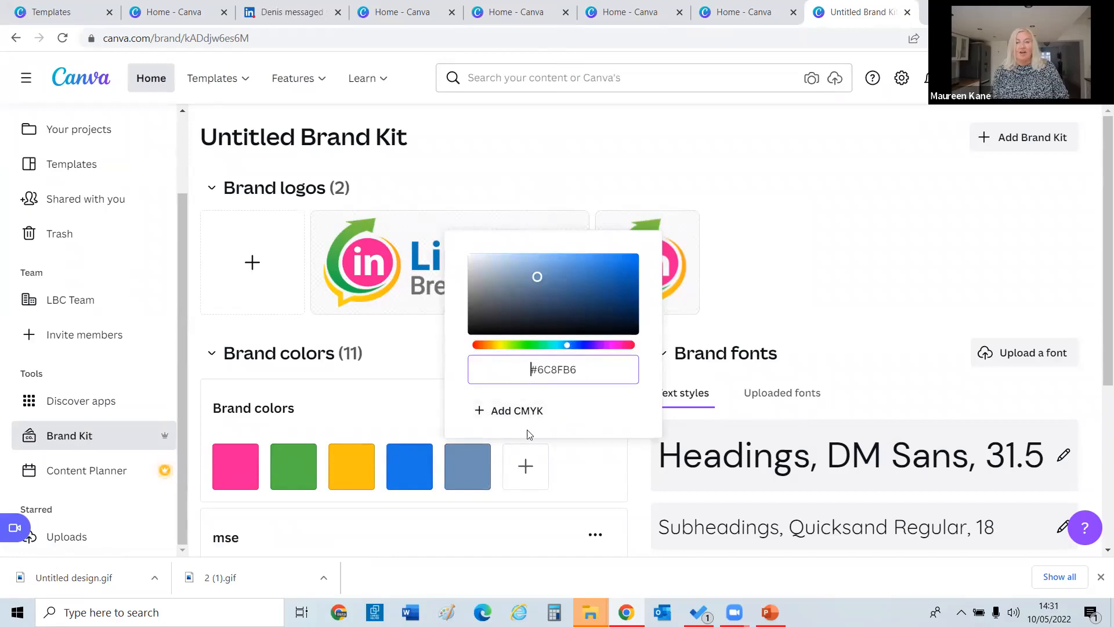
pyautogui.click(426, 415)
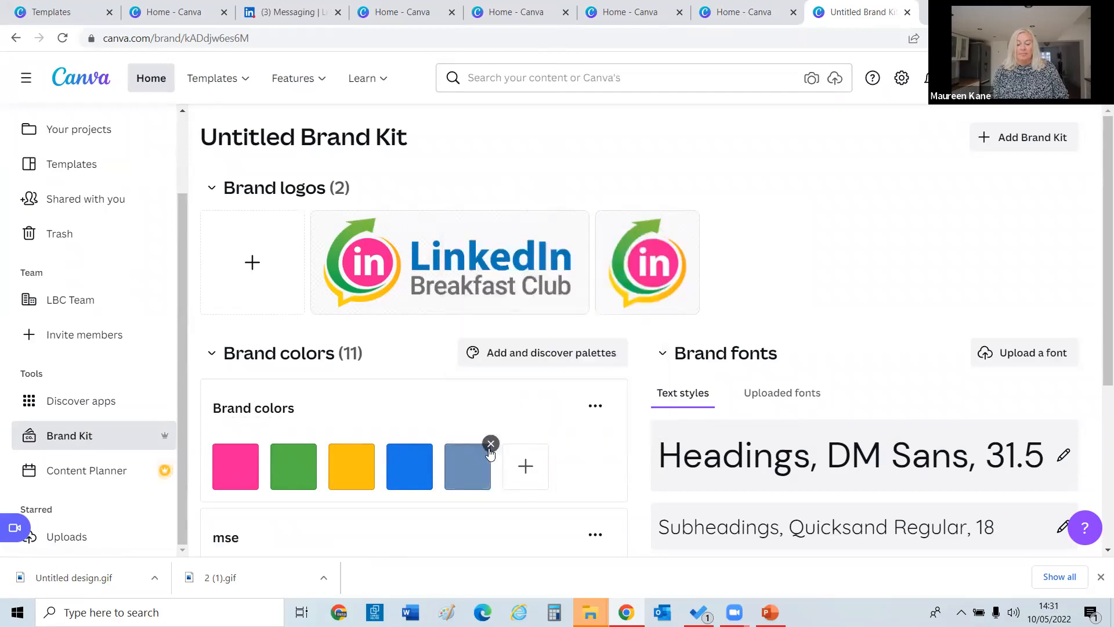
pyautogui.click(491, 447)
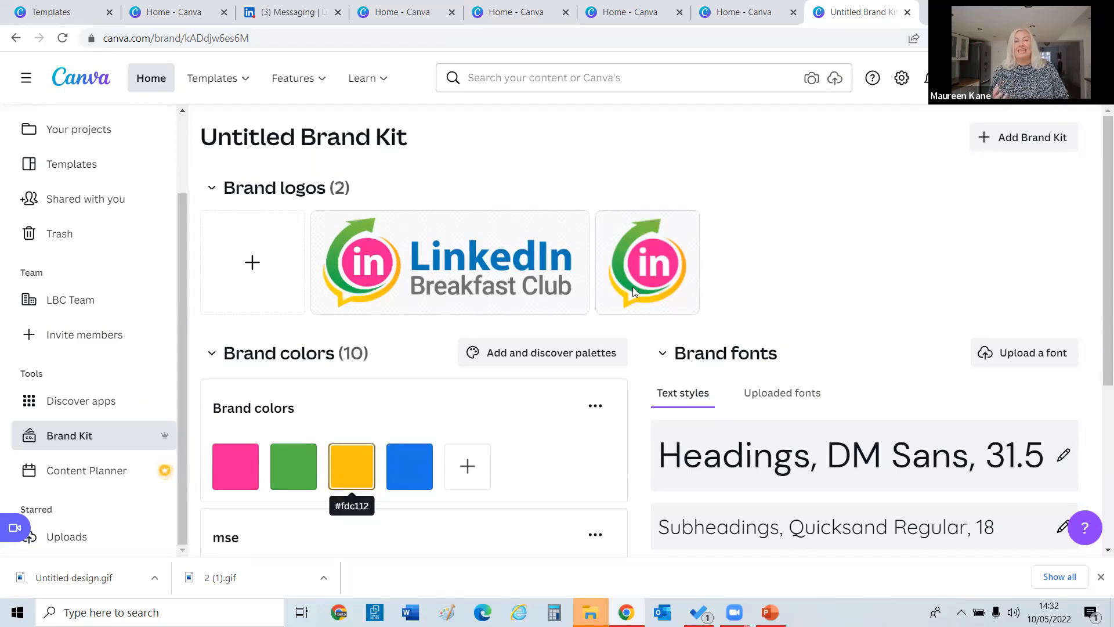
# Change the brand kit Subheadings font to Montserrat Classic and begin uploading a custom font.
pyautogui.moveTo(1103, 181); pyautogui.dragTo(1097, 196)
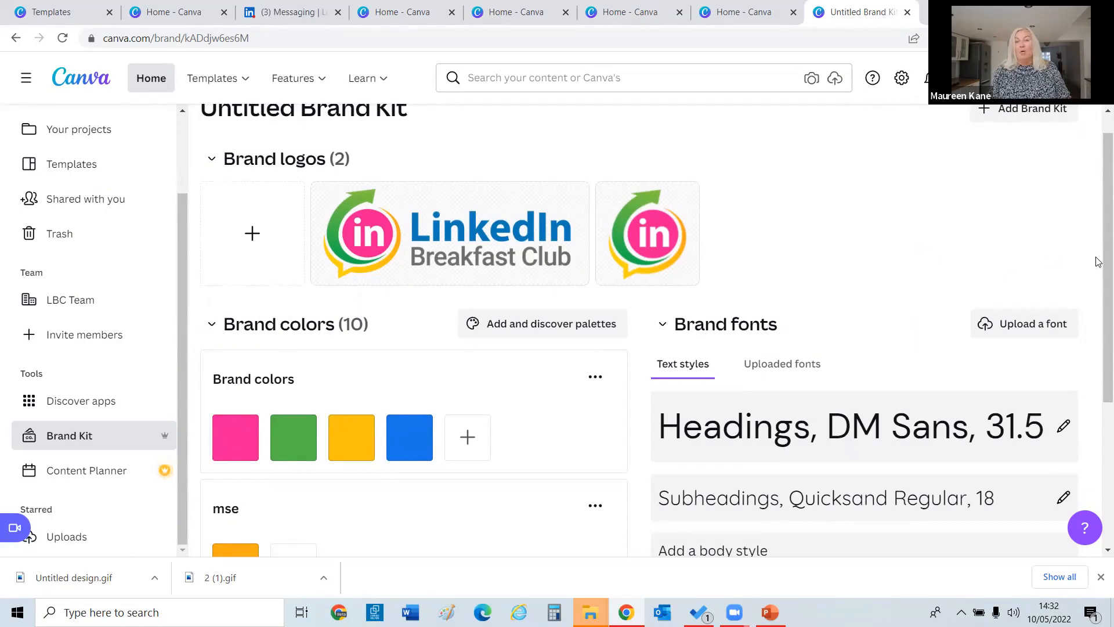
pyautogui.scroll(-1, 1099, 262)
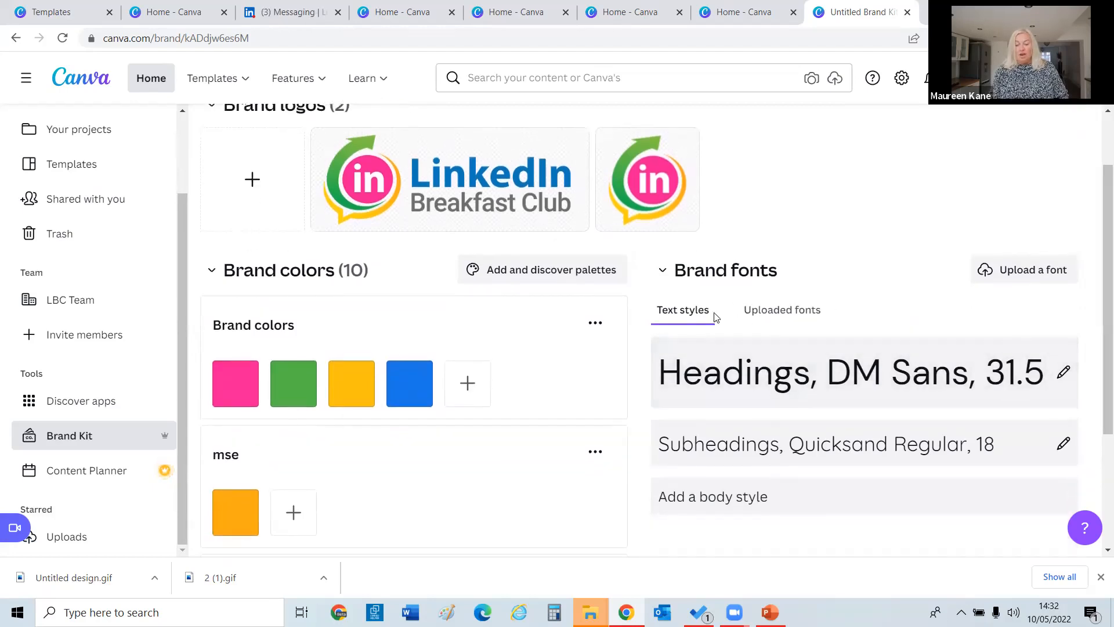
pyautogui.moveTo(1103, 246)
pyautogui.mouseDown()
pyautogui.moveTo(1099, 301)
pyautogui.moveTo(1098, 266)
pyautogui.mouseUp()
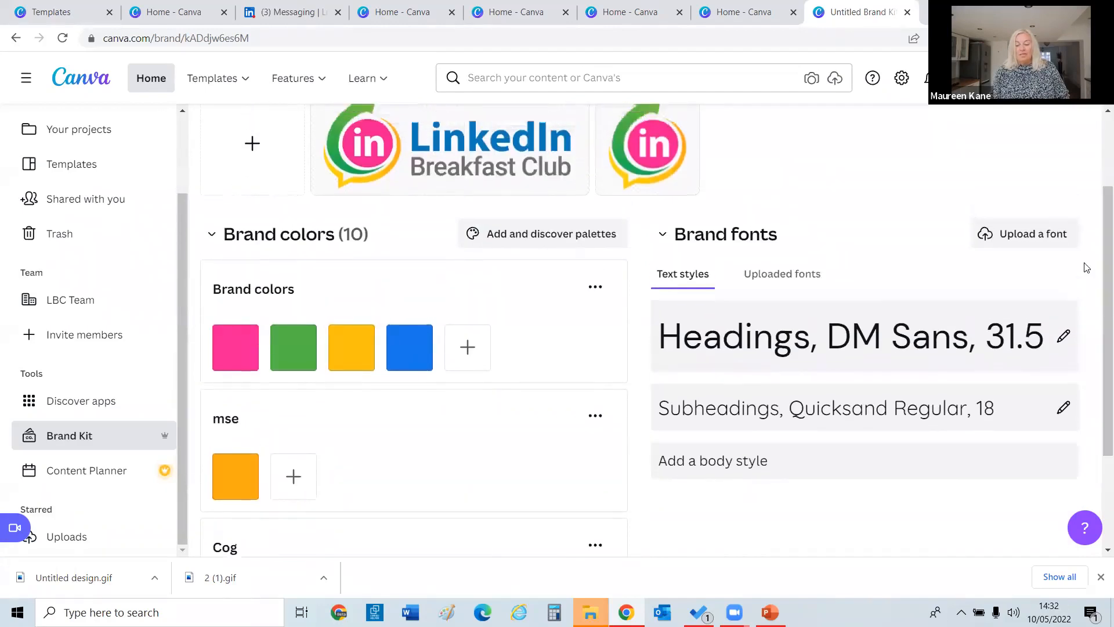
pyautogui.click(1064, 408)
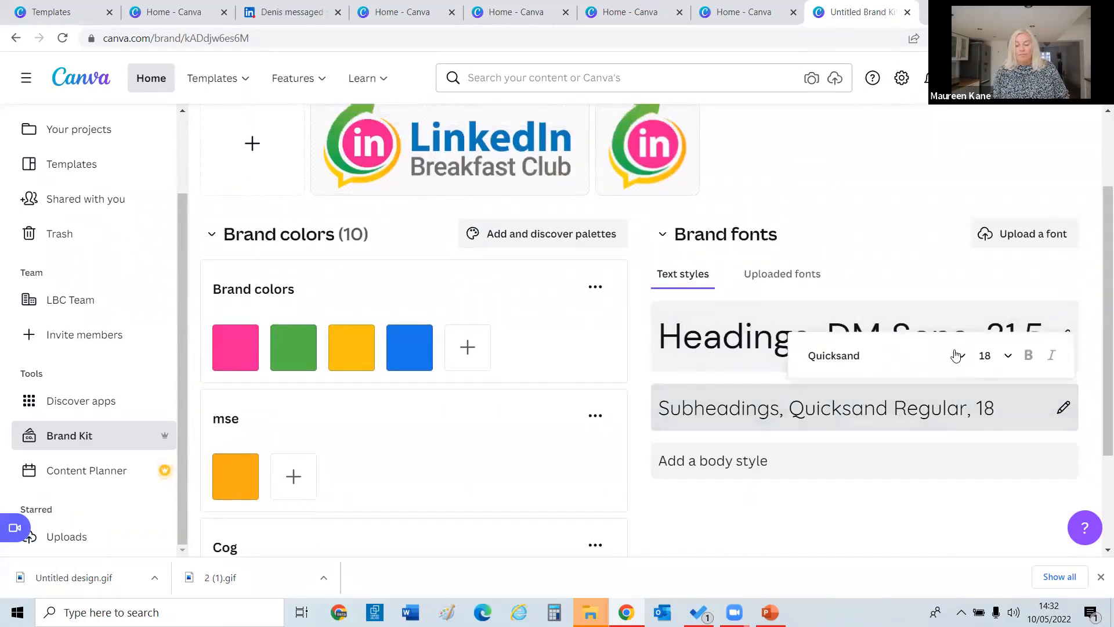
pyautogui.click(955, 355)
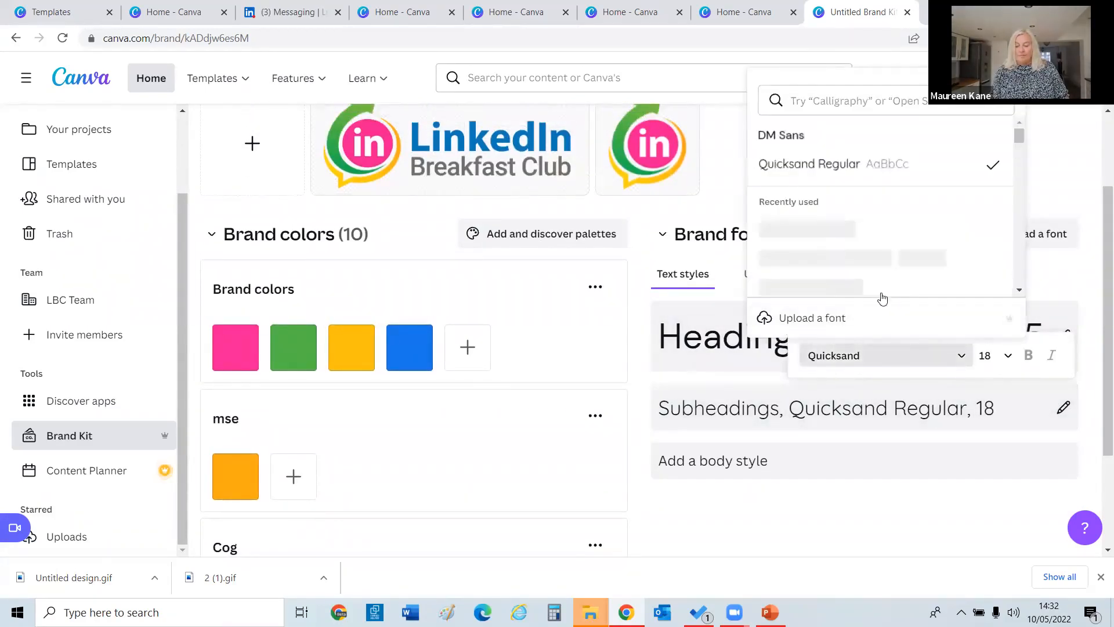
pyautogui.click(883, 285)
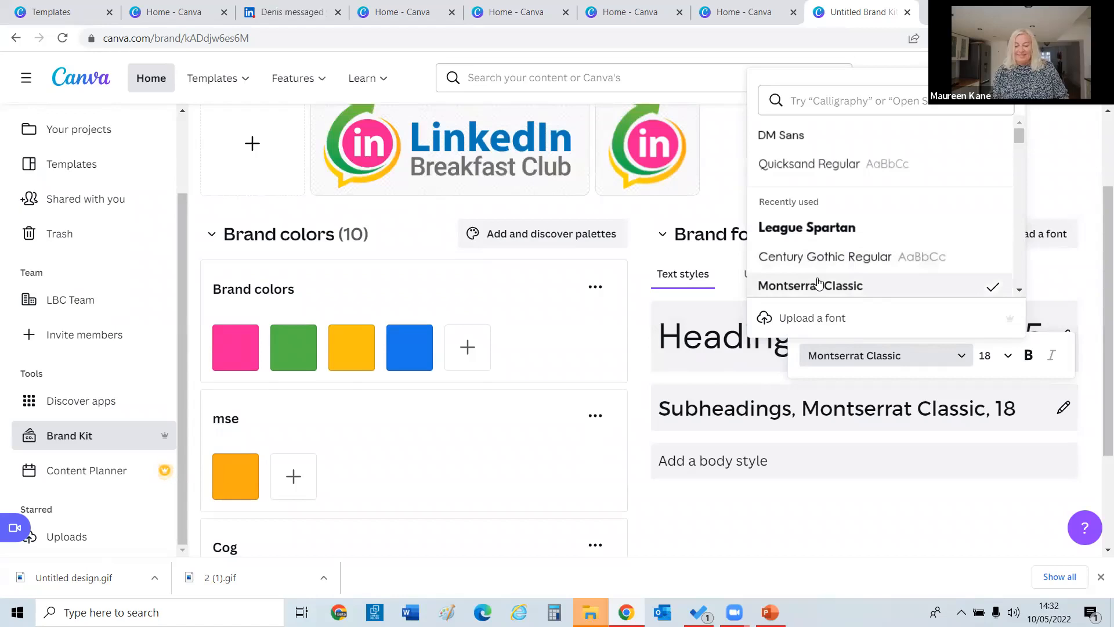
pyautogui.click(910, 475)
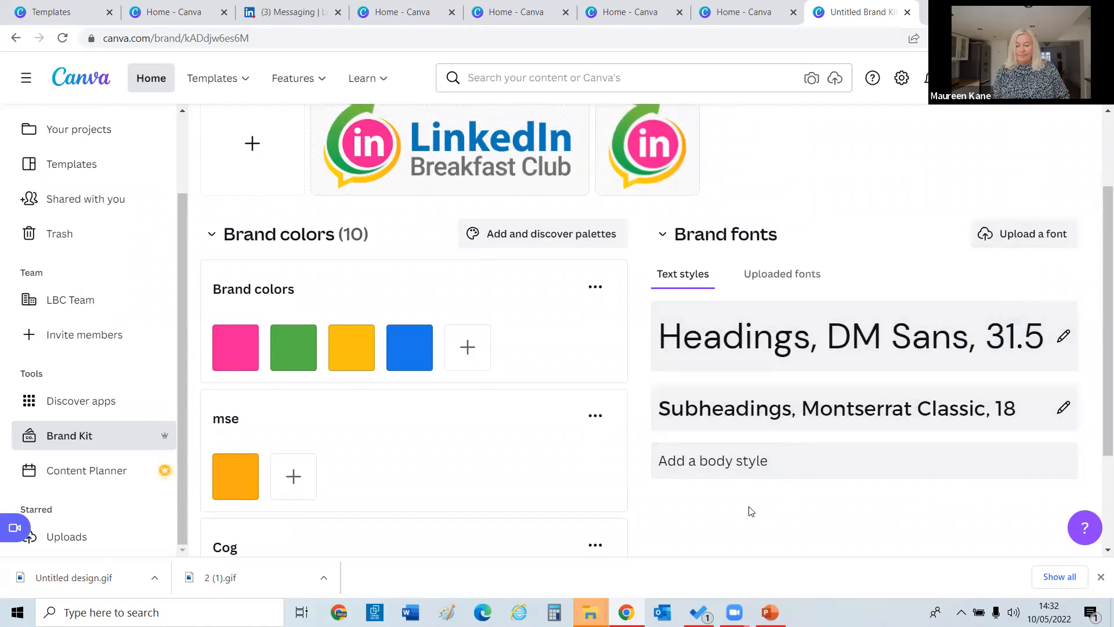
pyautogui.click(1009, 238)
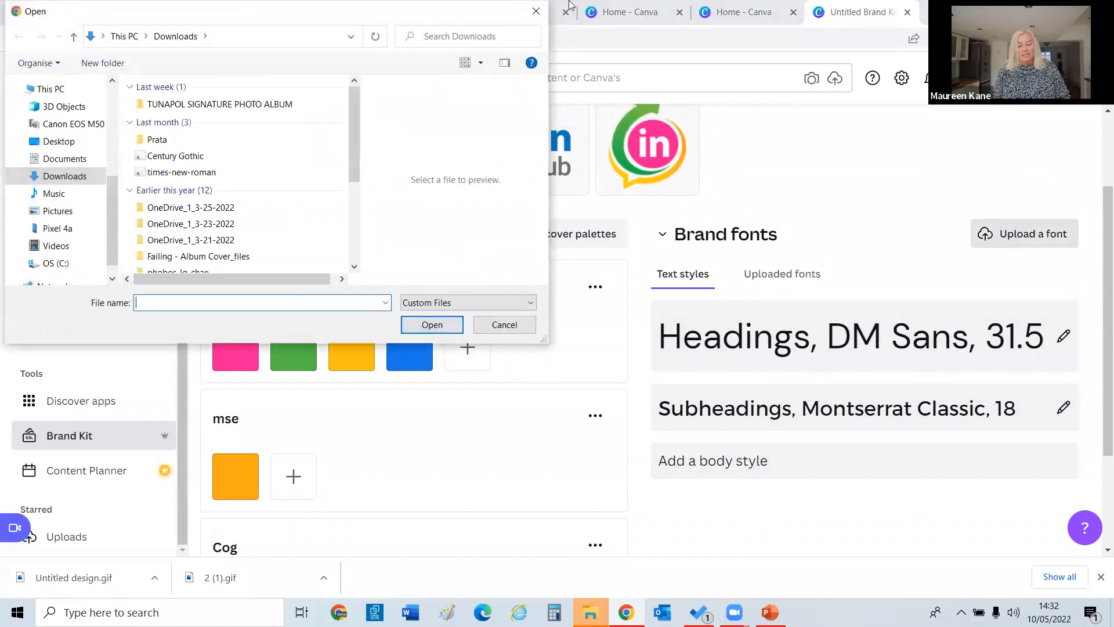
# Close the font upload file picker.
pyautogui.click(535, 12)
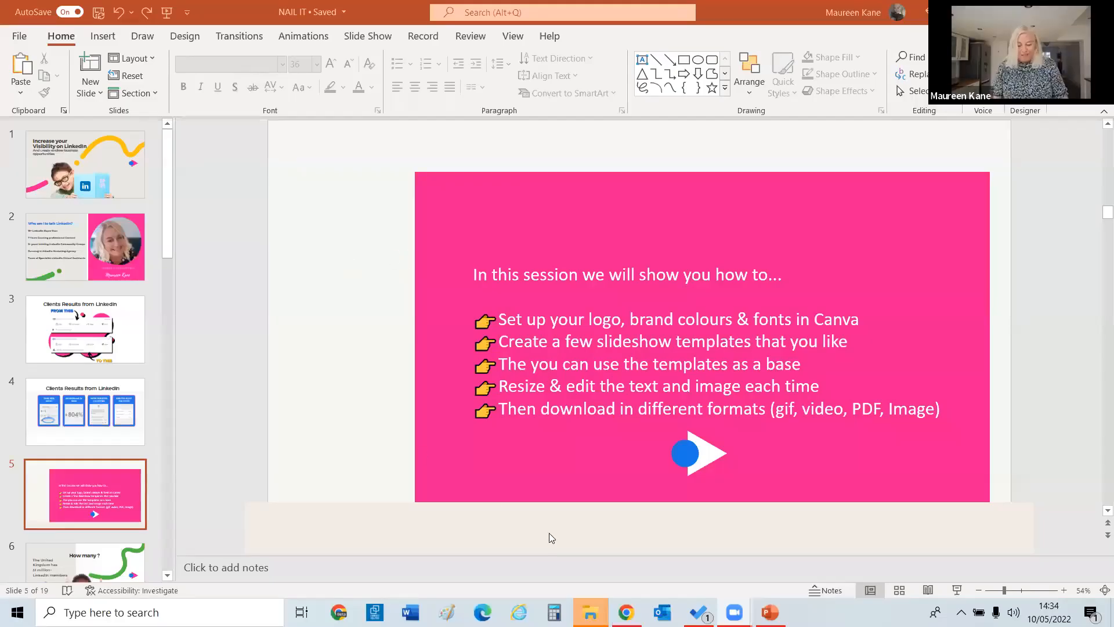
# Switch from PowerPoint back to Canva in Chrome.
pyautogui.hotkey('alt', 'Tab')
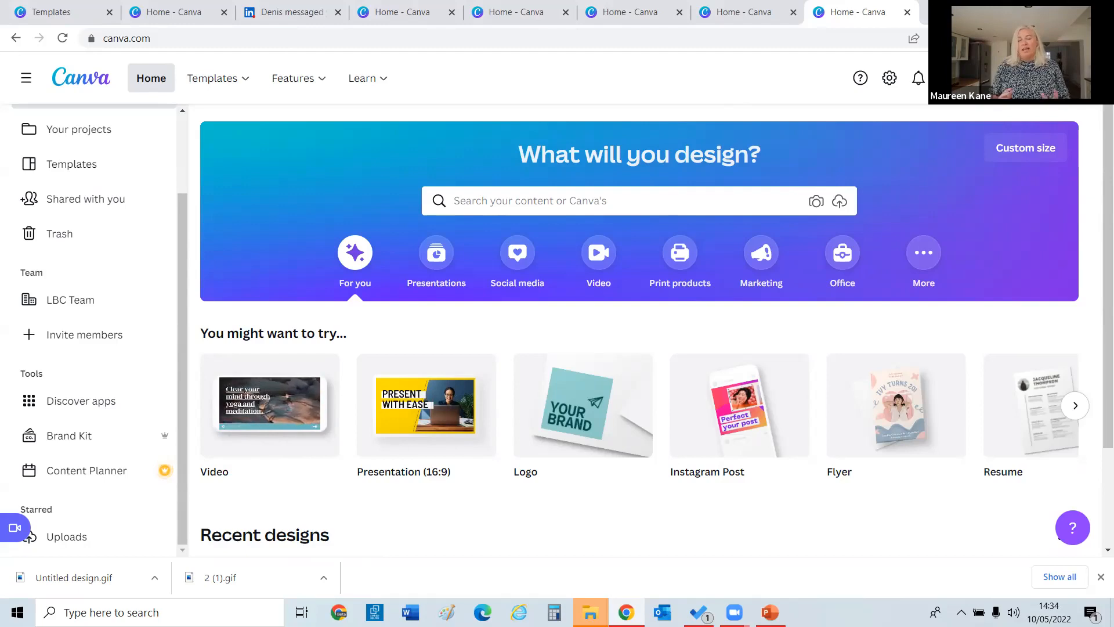
# Create a new poster and apply the letter M mouse page from White Photo Alphabet Poster.
pyautogui.click(988, 78)
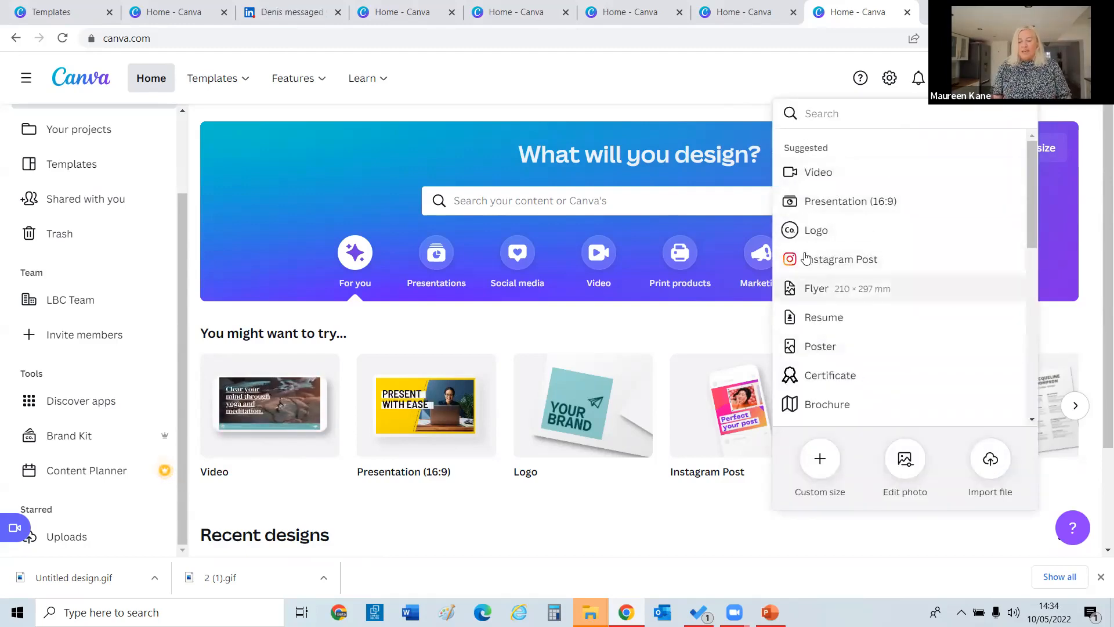
pyautogui.click(822, 347)
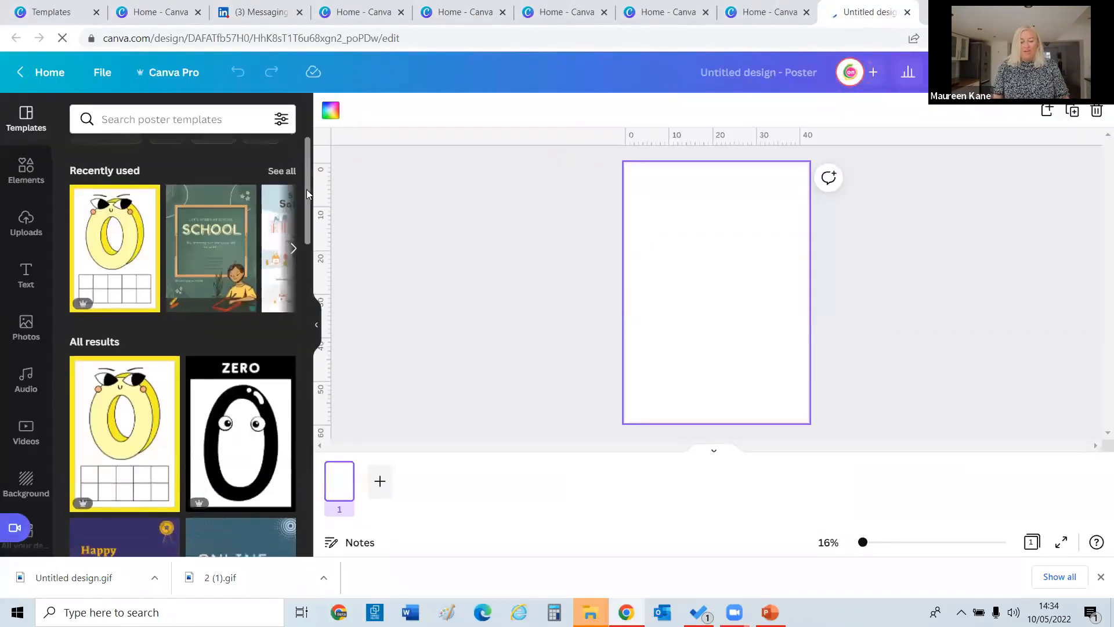
pyautogui.moveTo(306, 189); pyautogui.dragTo(306, 432)
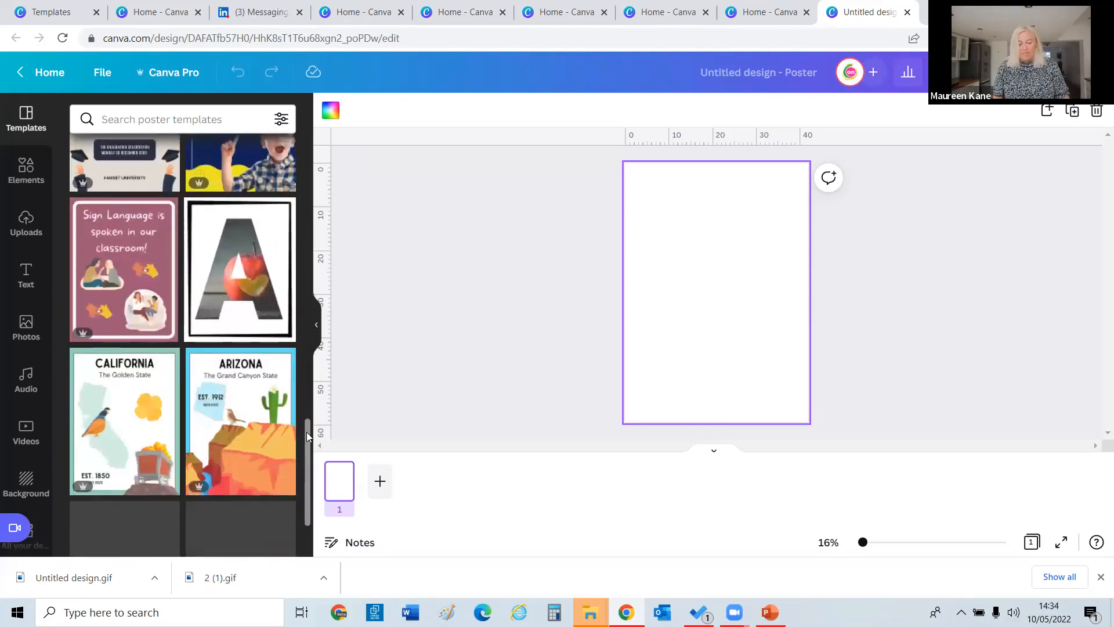
pyautogui.click(244, 275)
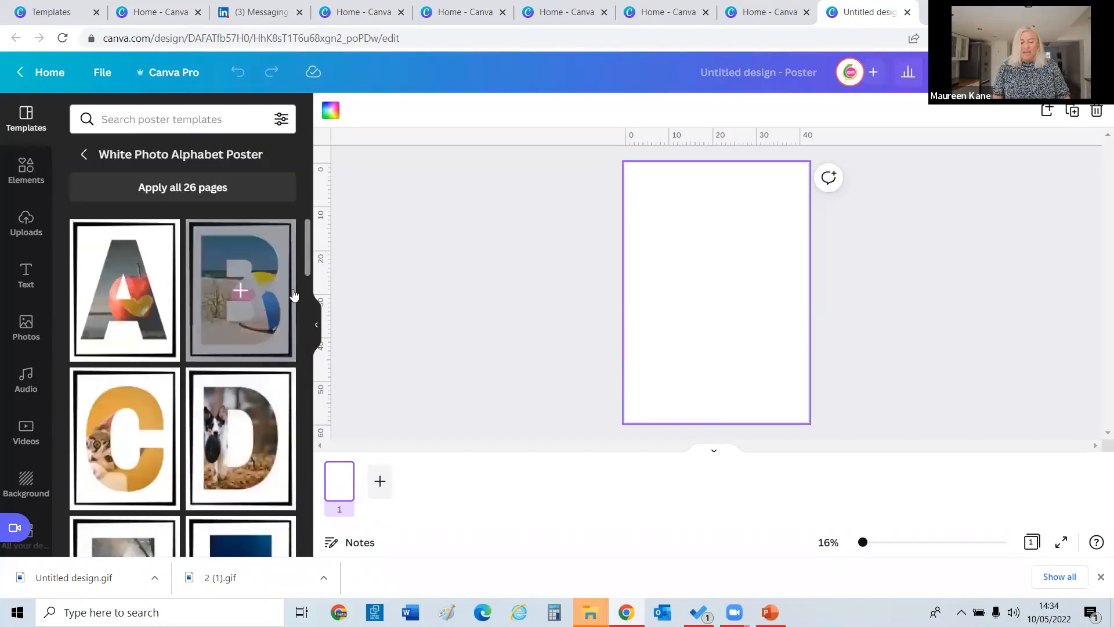
pyautogui.moveTo(303, 261); pyautogui.dragTo(313, 385)
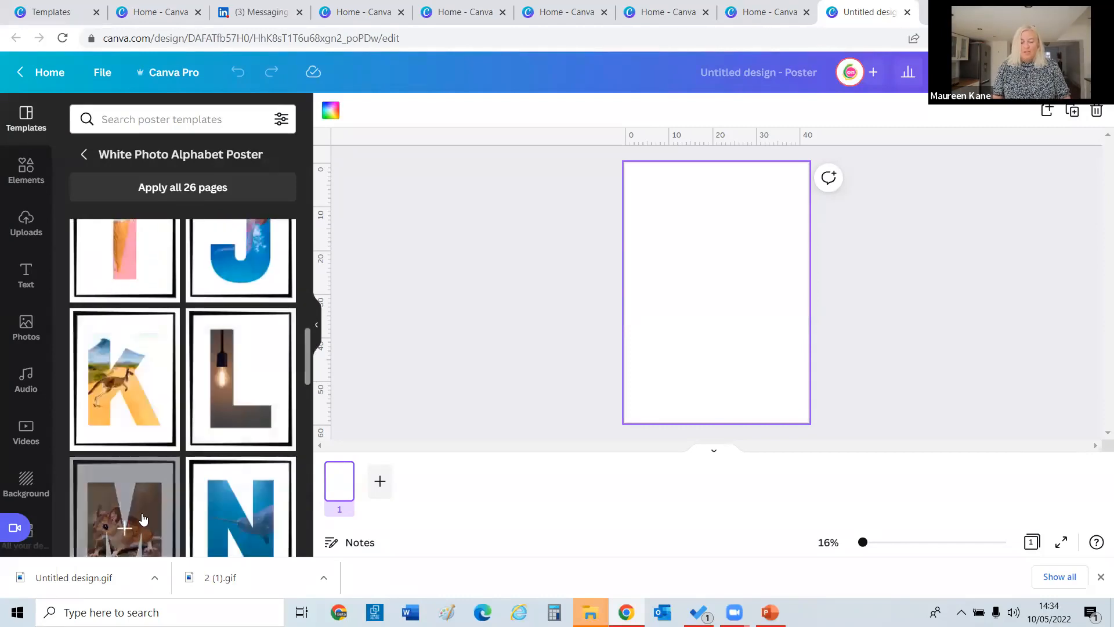
pyautogui.click(143, 519)
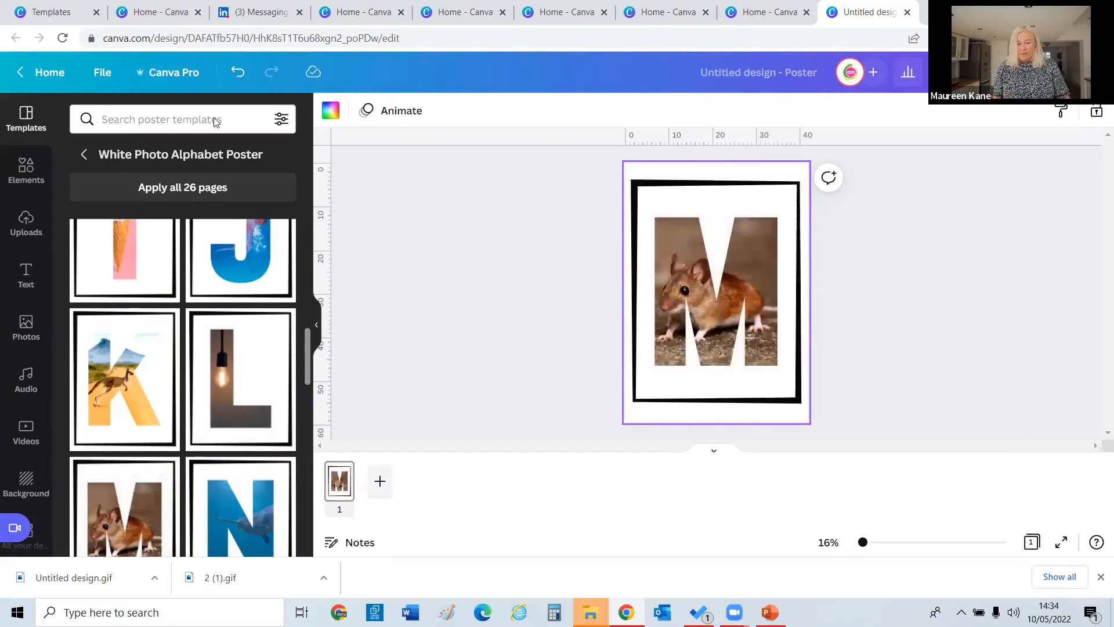
# Rename the design to 'one'.
pyautogui.click(822, 76)
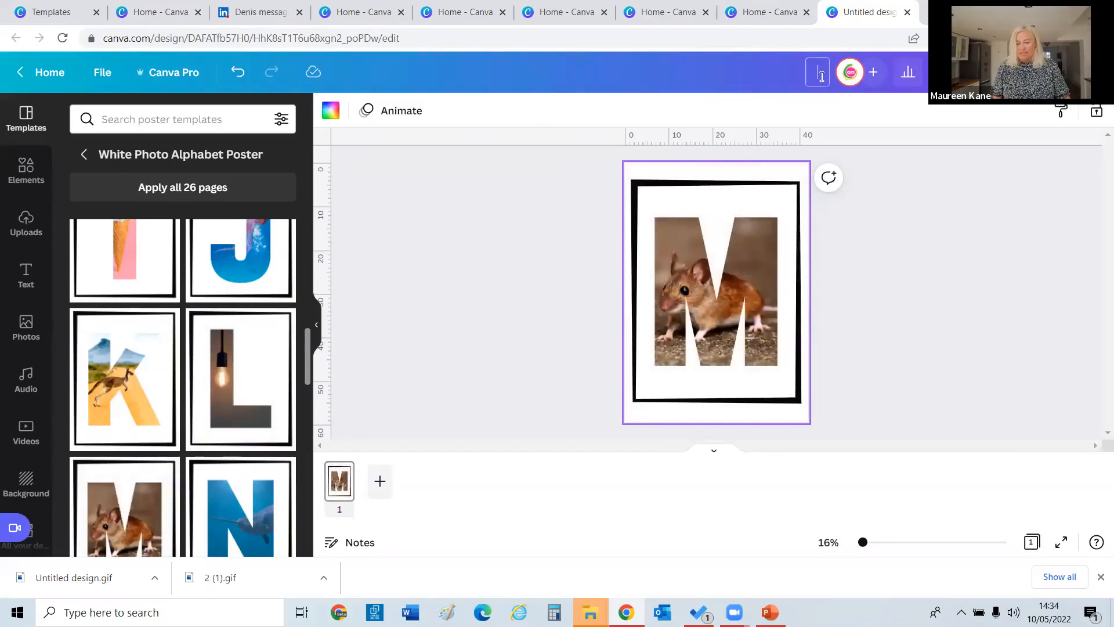
pyautogui.write('Templ')
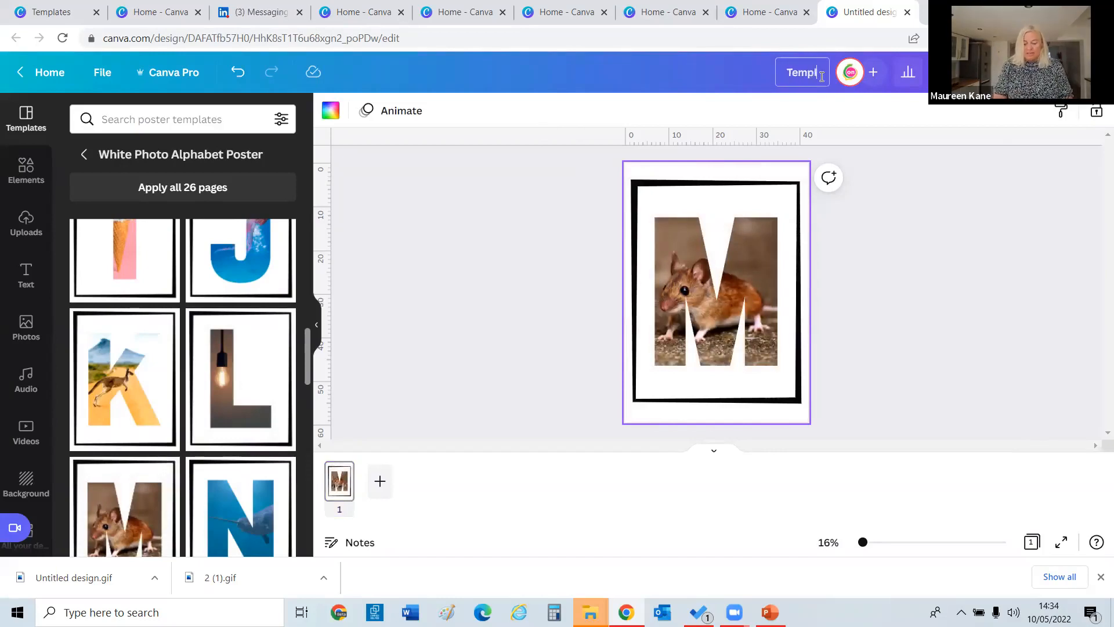
pyautogui.write('at')
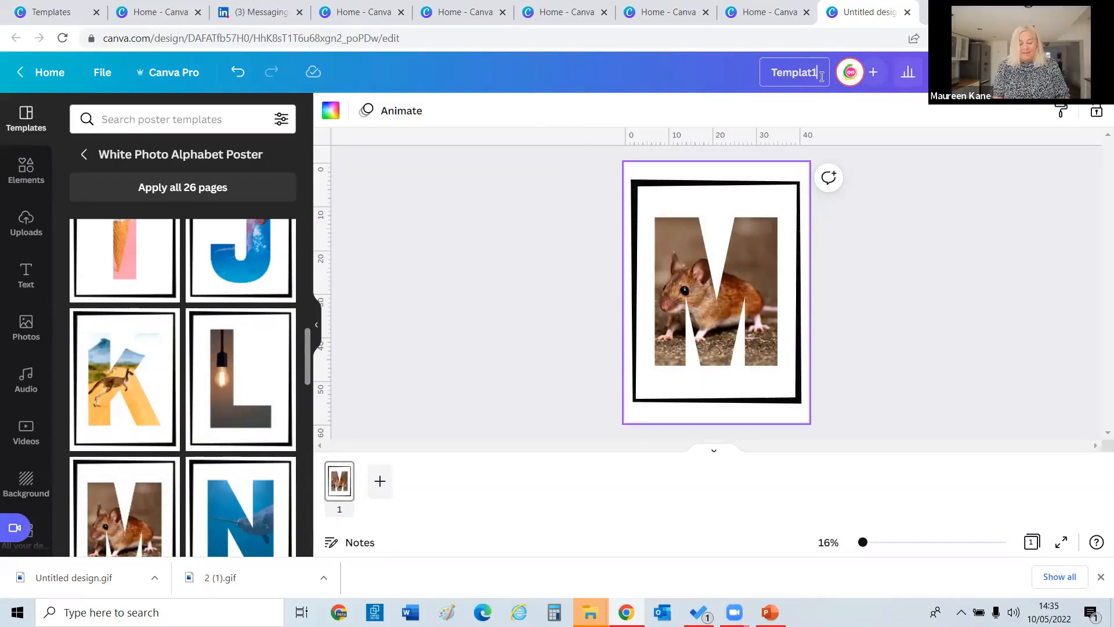
pyautogui.press('BackSpace')
pyautogui.press('BackSpace')
pyautogui.press('BackSpace')
pyautogui.press('BackSpace')
pyautogui.press('BackSpace')
pyautogui.press('BackSpace')
pyautogui.press('BackSpace')
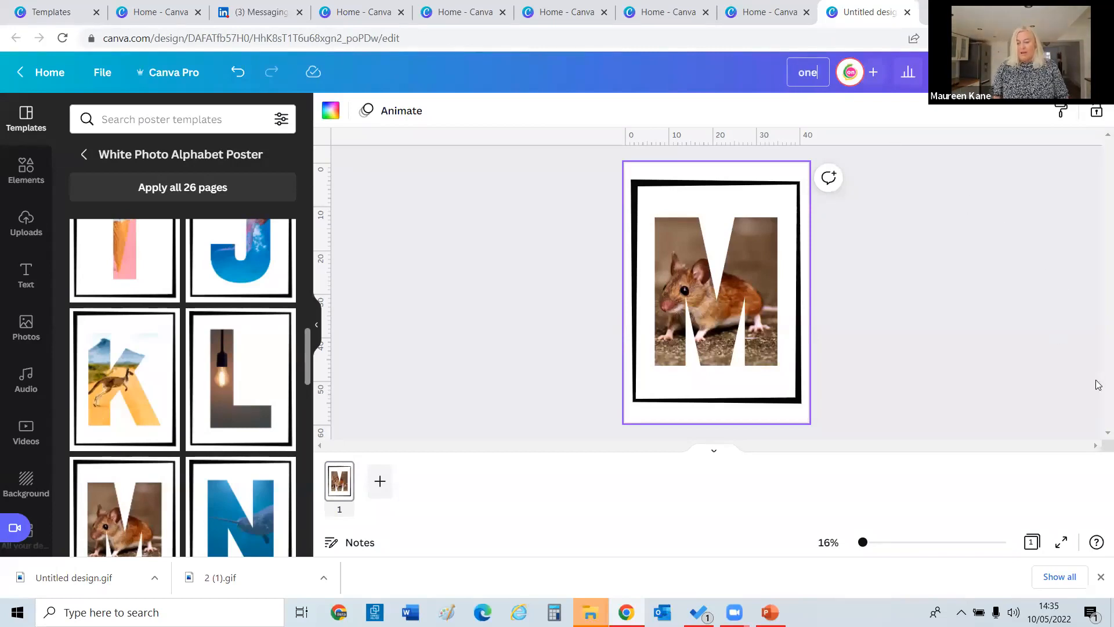
pyautogui.press('Return')
# Select the poster's black border and browse its colour options.
pyautogui.click(668, 288)
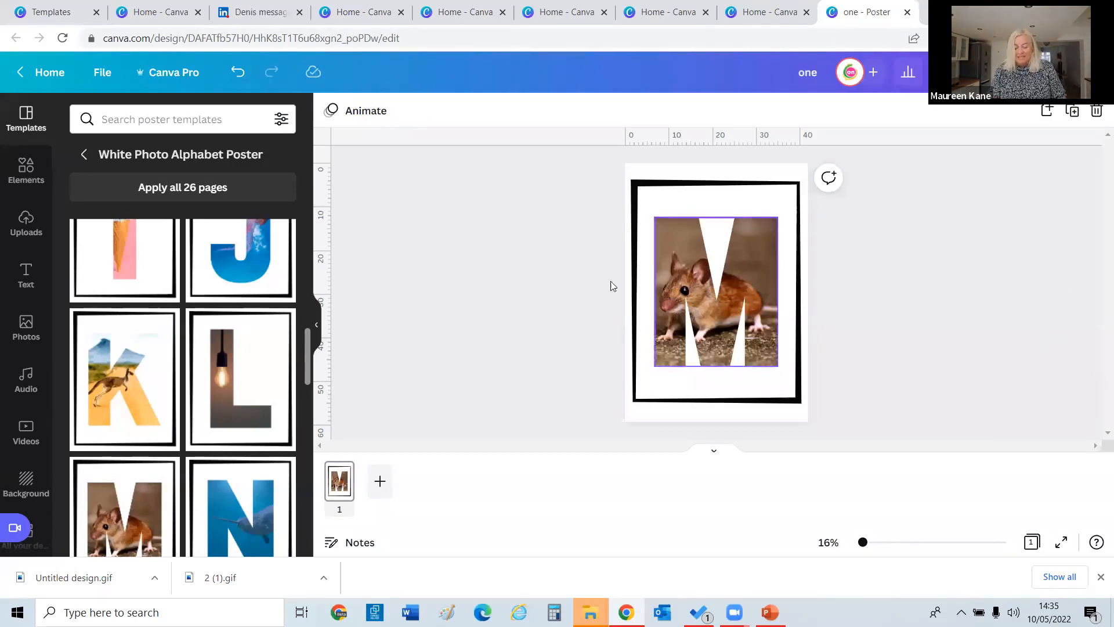
pyautogui.click(700, 189)
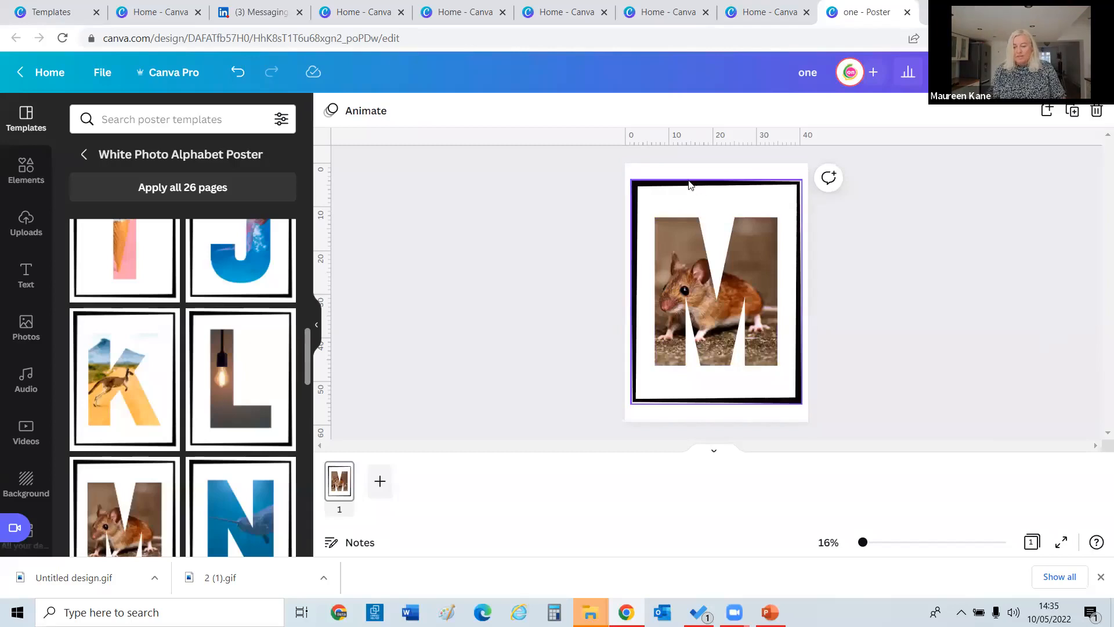
pyautogui.click(690, 185)
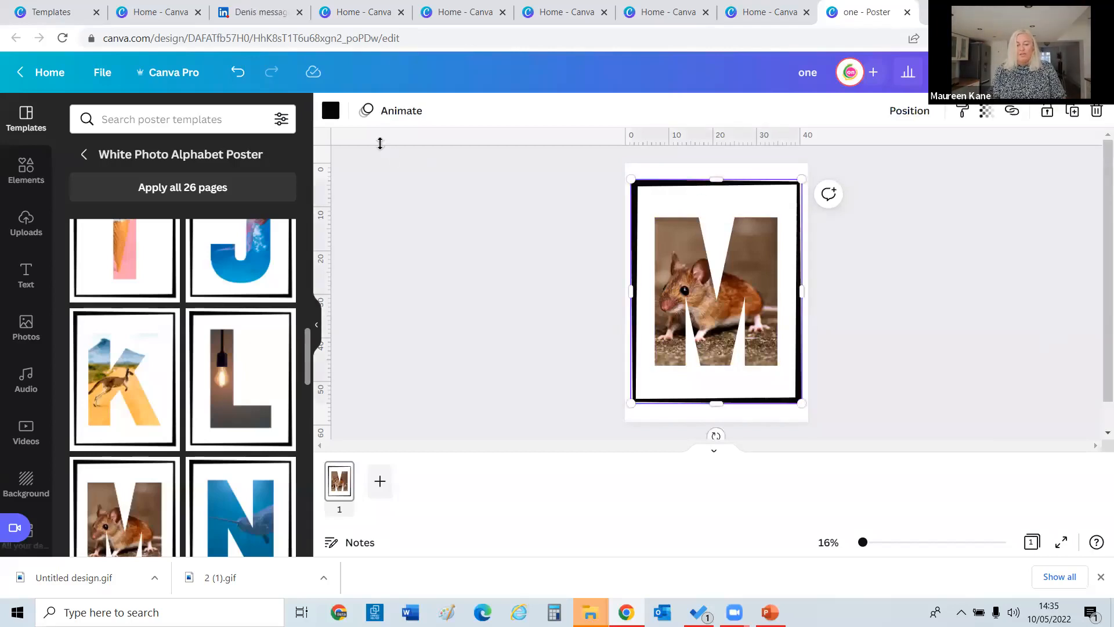
pyautogui.click(331, 110)
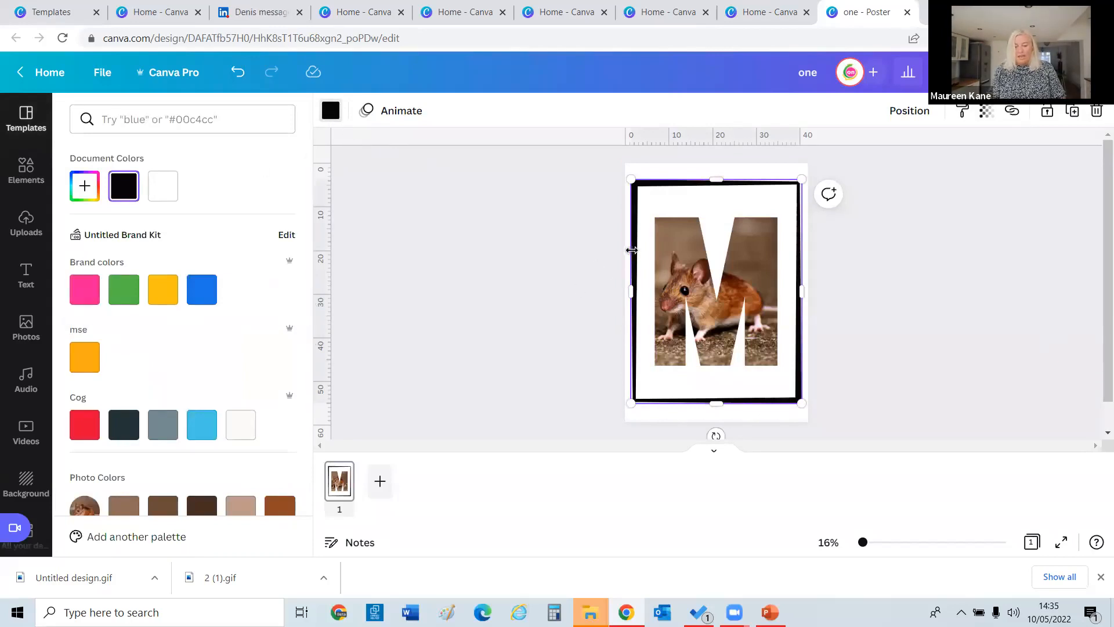
pyautogui.click(331, 111)
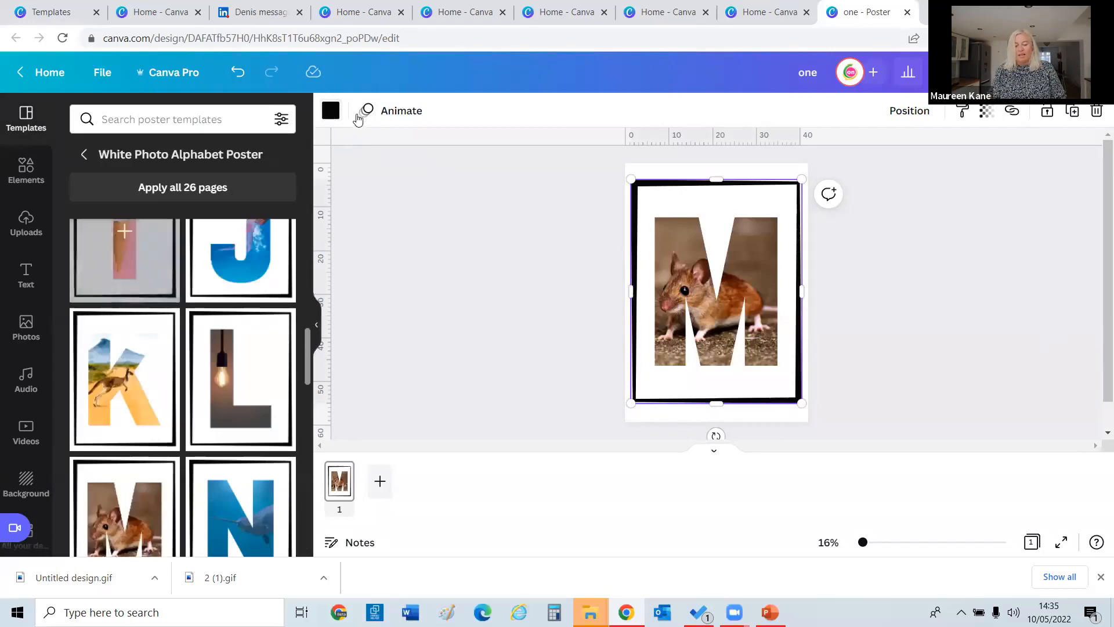
pyautogui.click(331, 111)
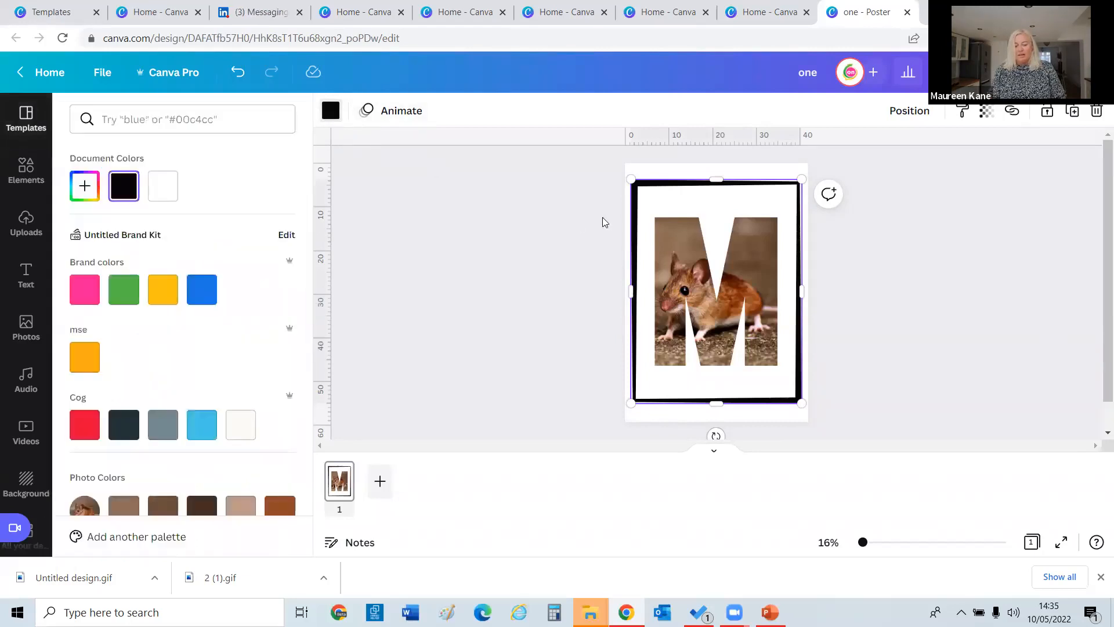
pyautogui.click(633, 223)
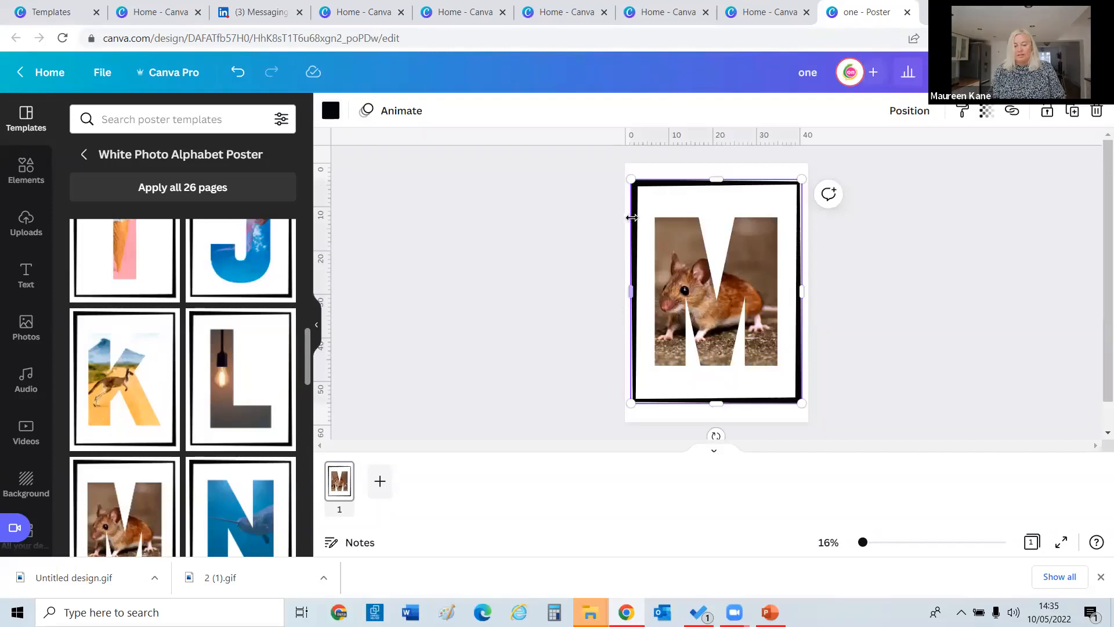
# Recolour the border with the pink brand colour, then select the mouse photo.
pyautogui.click(554, 379)
pyautogui.click(636, 364)
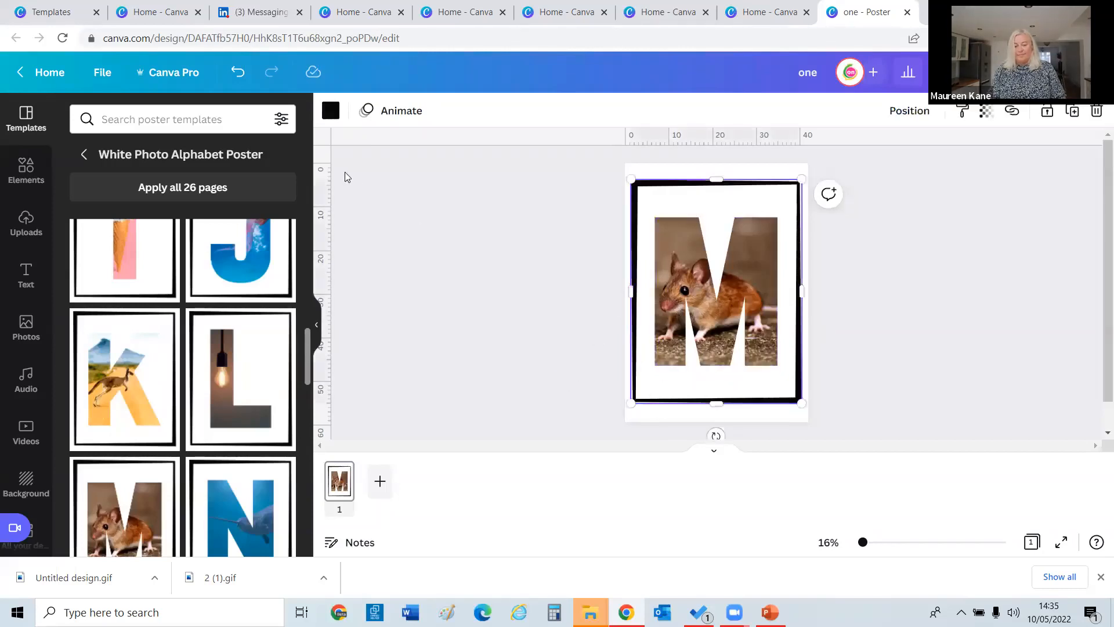
pyautogui.click(330, 111)
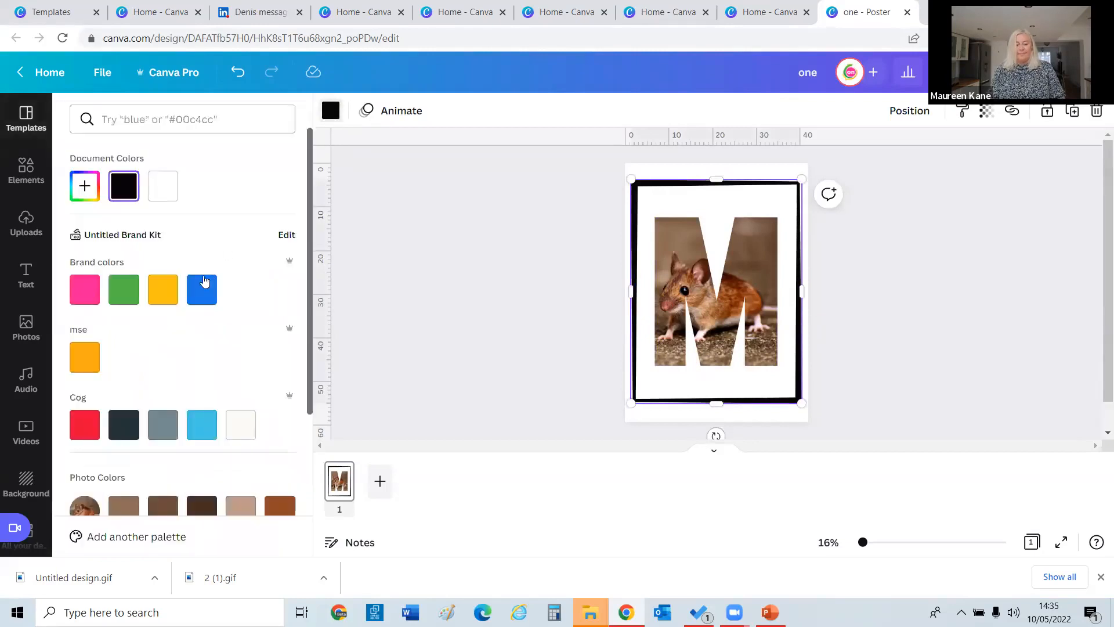
pyautogui.click(89, 287)
pyautogui.click(386, 202)
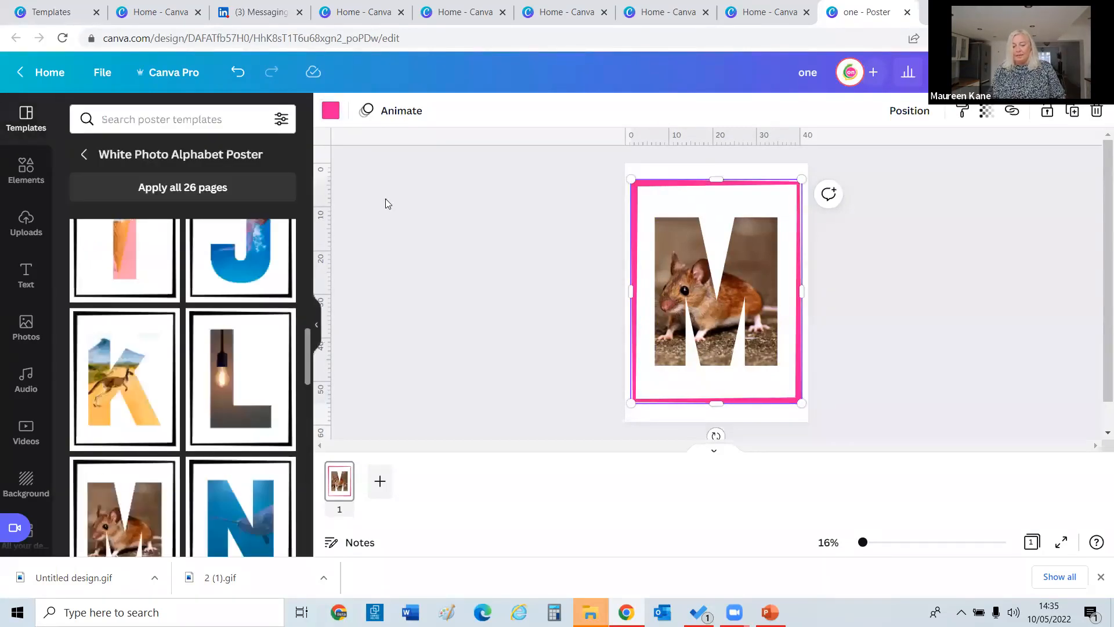
pyautogui.click(679, 275)
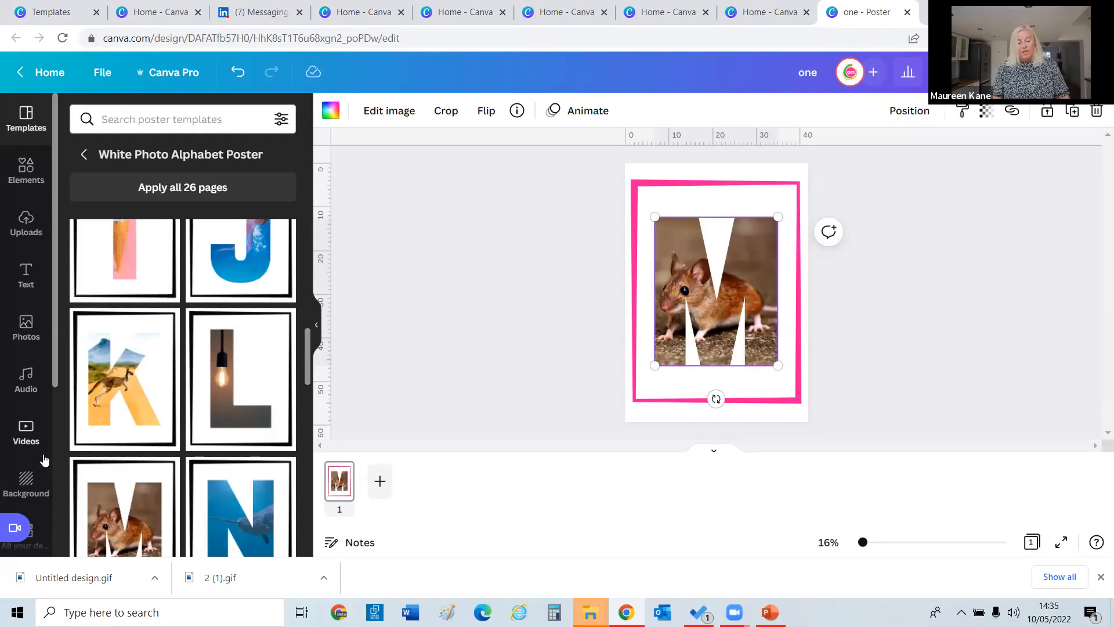
pyautogui.click(32, 168)
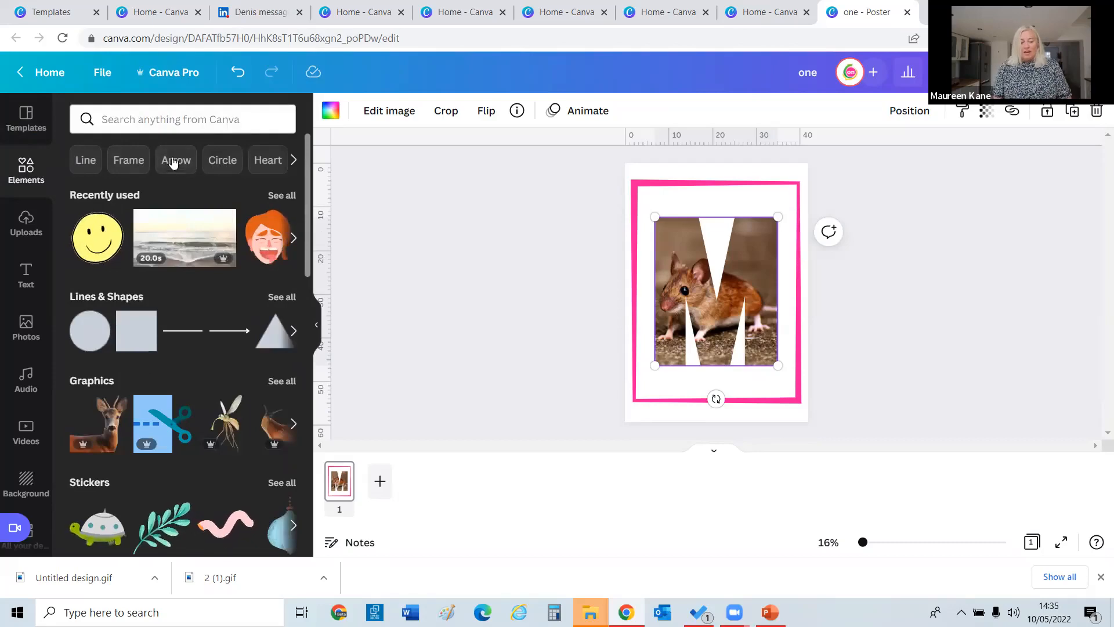
# Add a subheading text box to the poster.
pyautogui.scroll(-6, 307, 242)
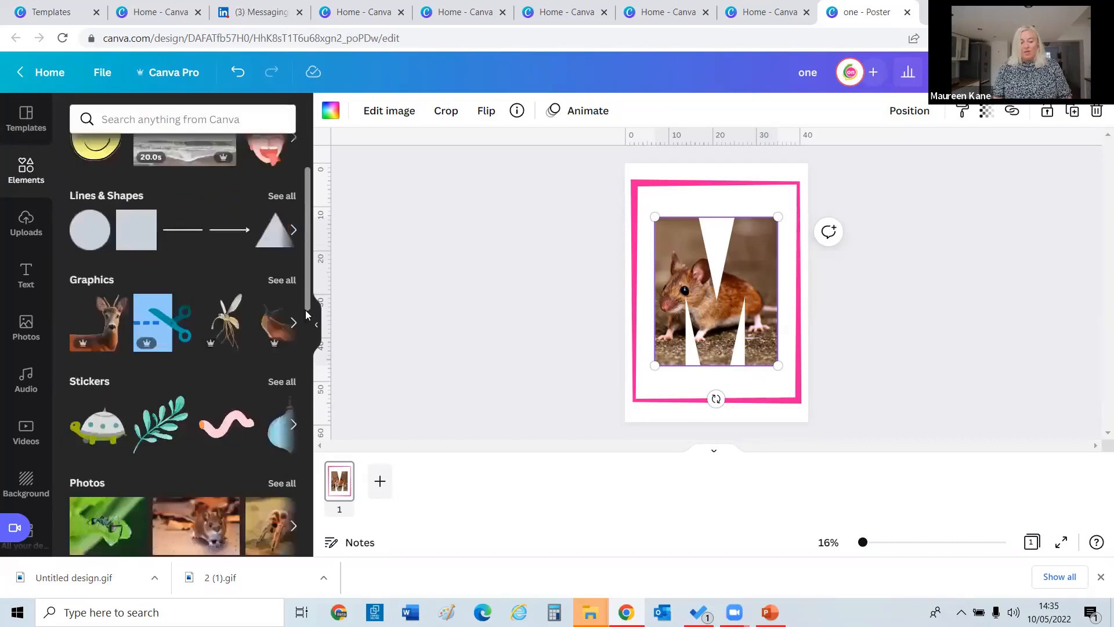
pyautogui.scroll(6, 292, 168)
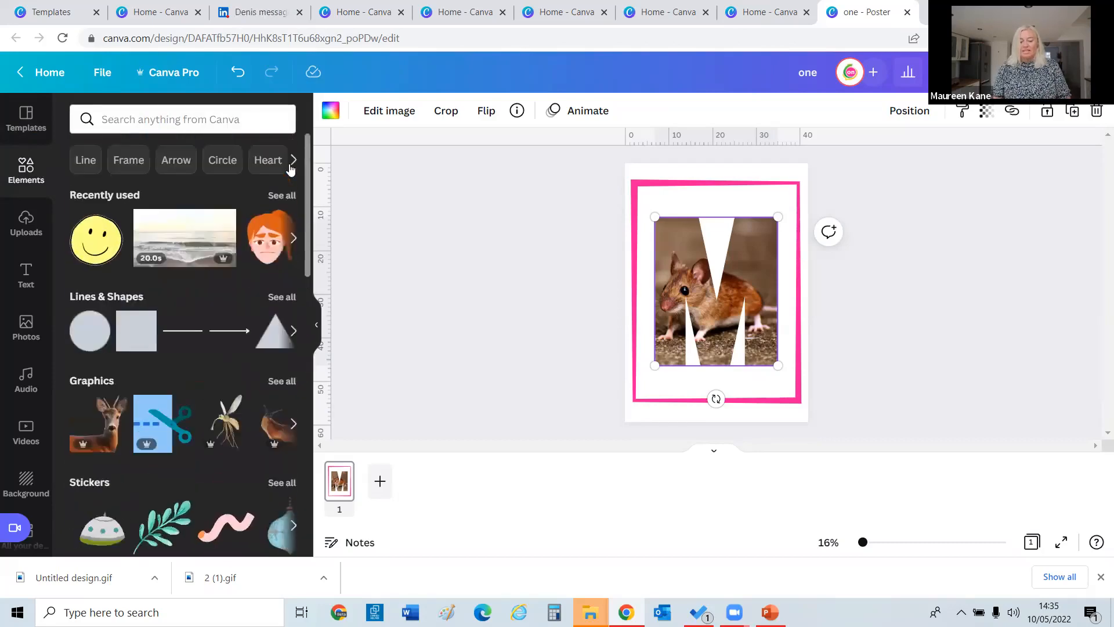
pyautogui.click(25, 276)
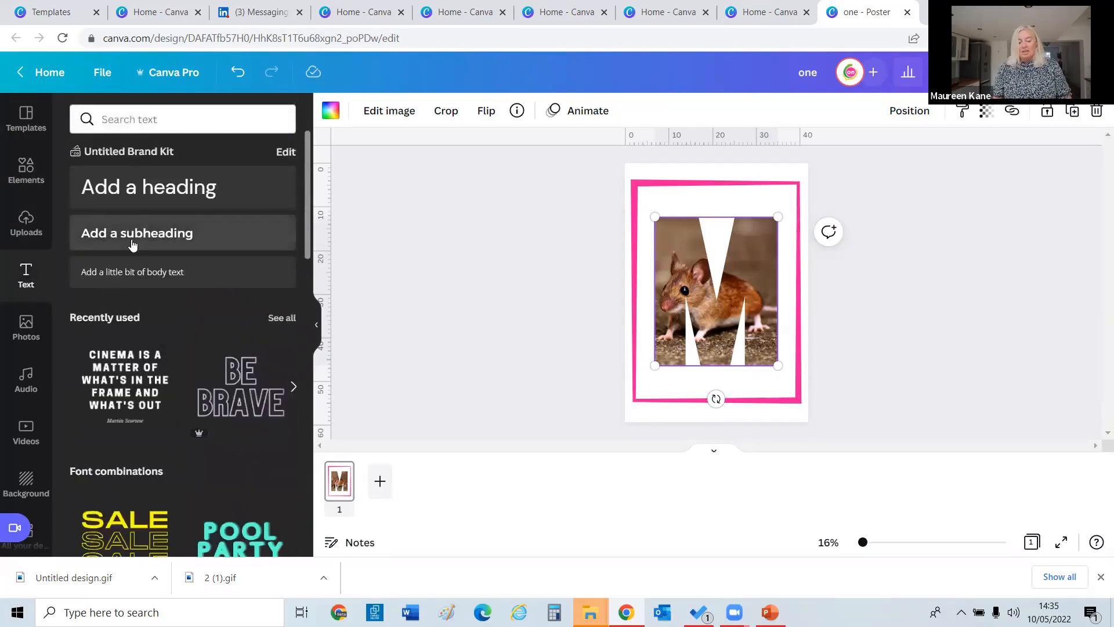
pyautogui.click(130, 240)
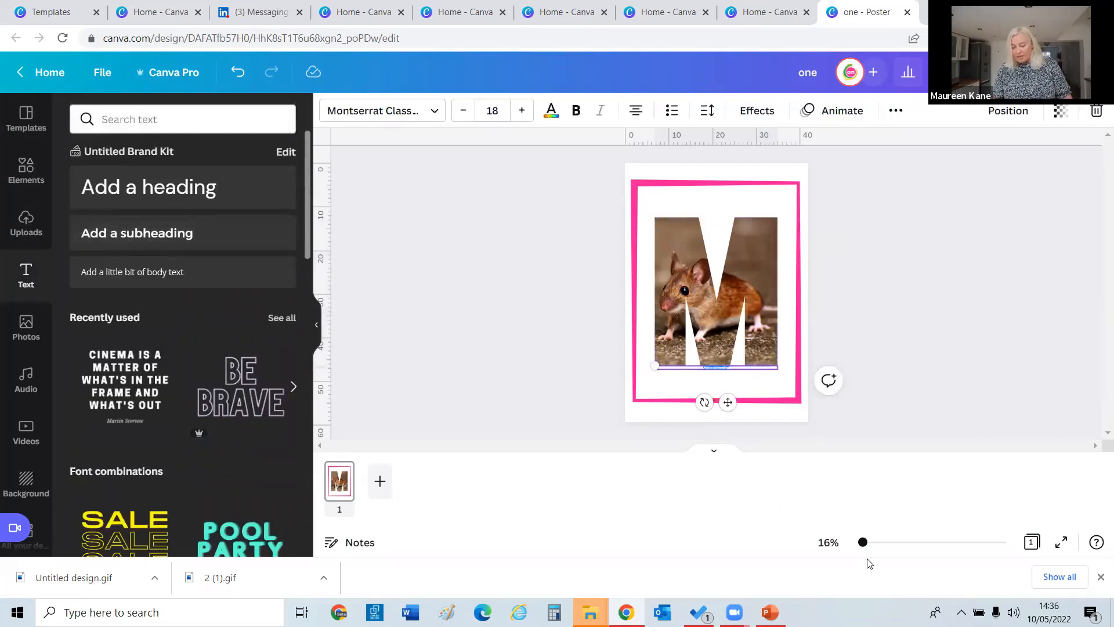
pyautogui.click(875, 544)
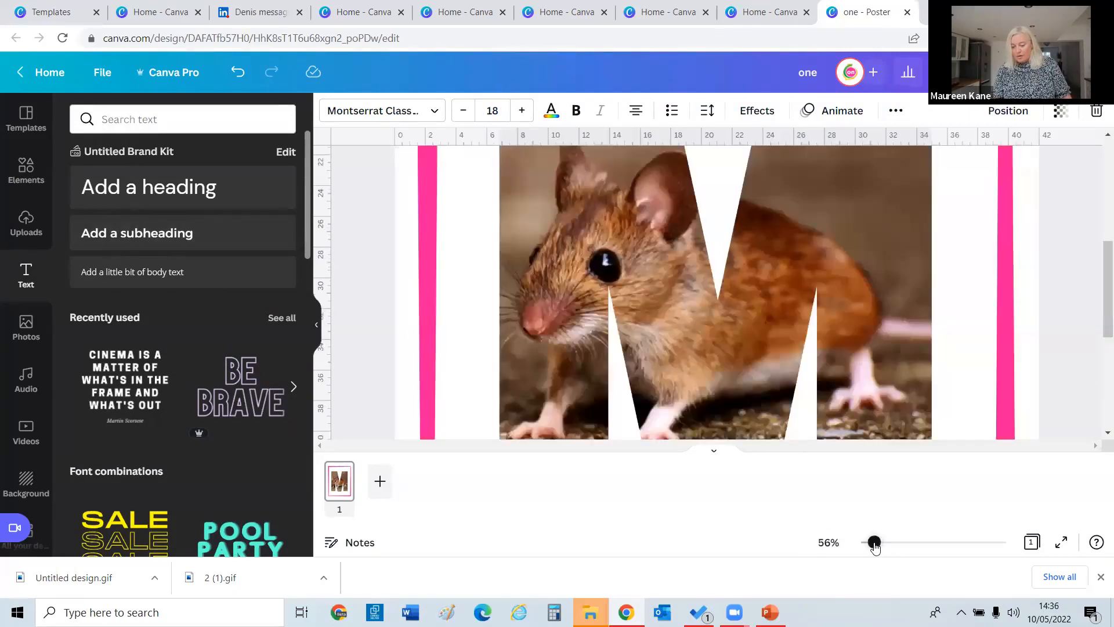
pyautogui.moveTo(875, 543); pyautogui.dragTo(863, 544)
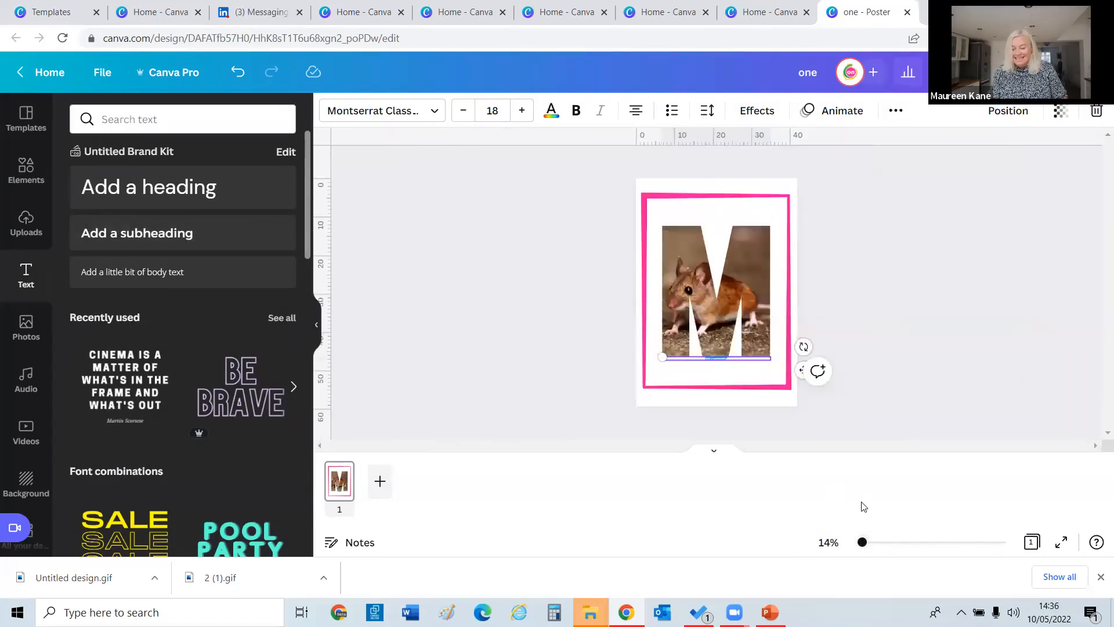
pyautogui.click(870, 542)
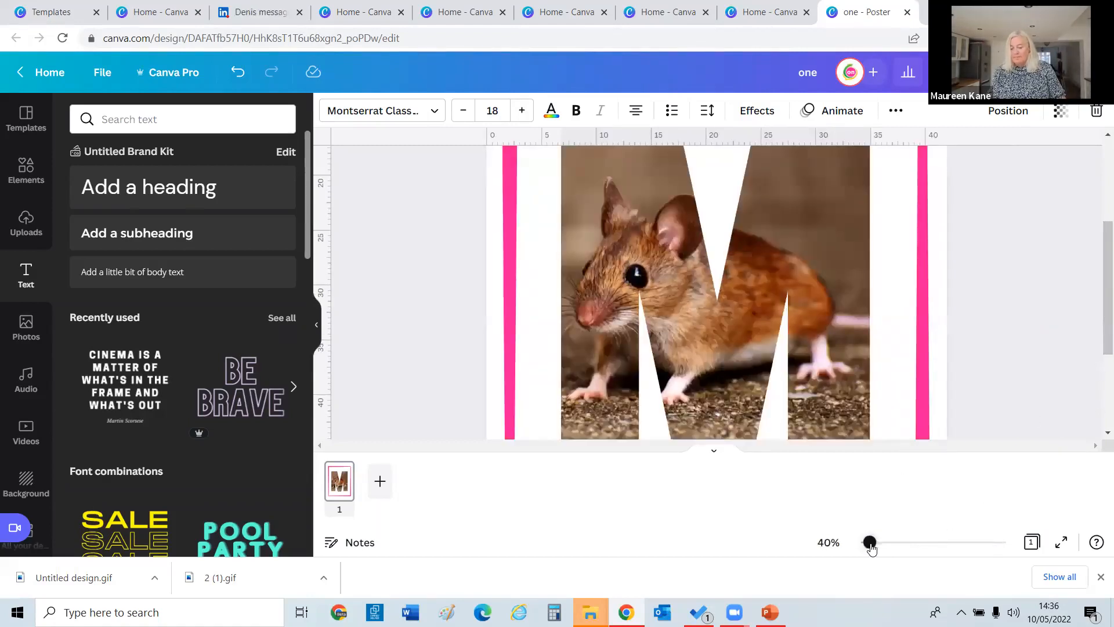
pyautogui.moveTo(872, 548); pyautogui.dragTo(868, 550)
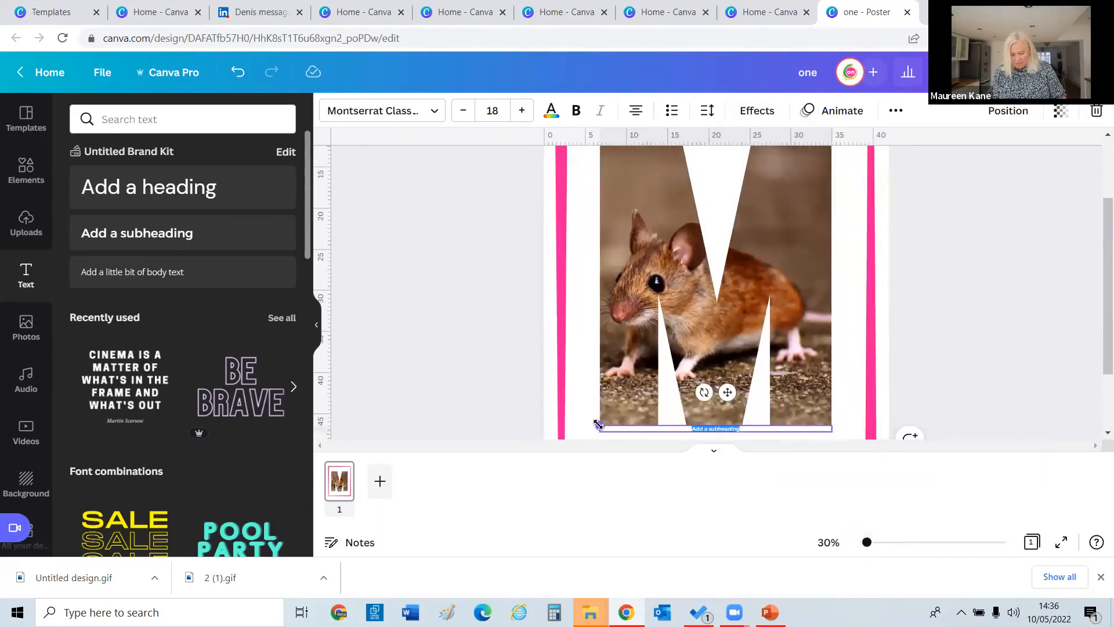
# Widen the subheading and replace its text with 'website'.
pyautogui.moveTo(598, 425); pyautogui.dragTo(570, 417)
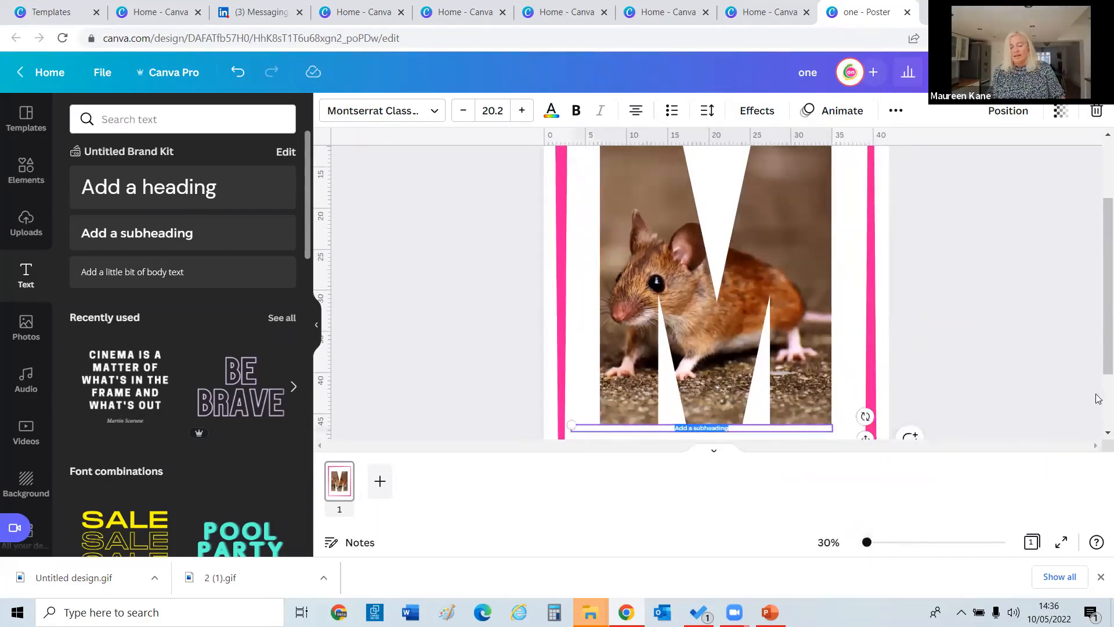
pyautogui.scroll(-1, 865, 389)
pyautogui.click(864, 376)
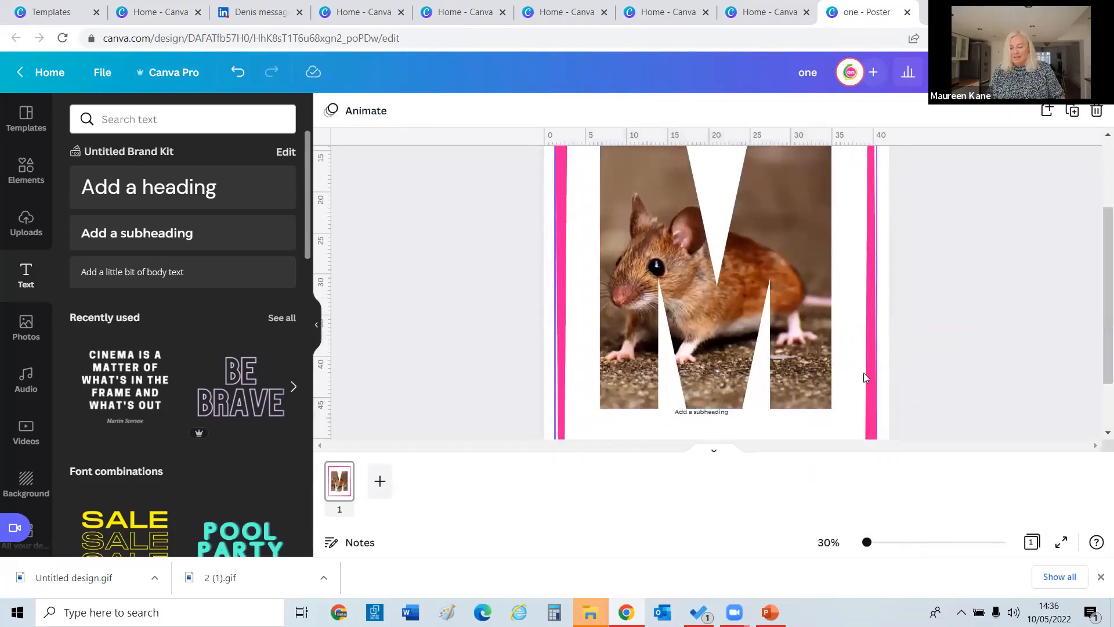
pyautogui.click(832, 414)
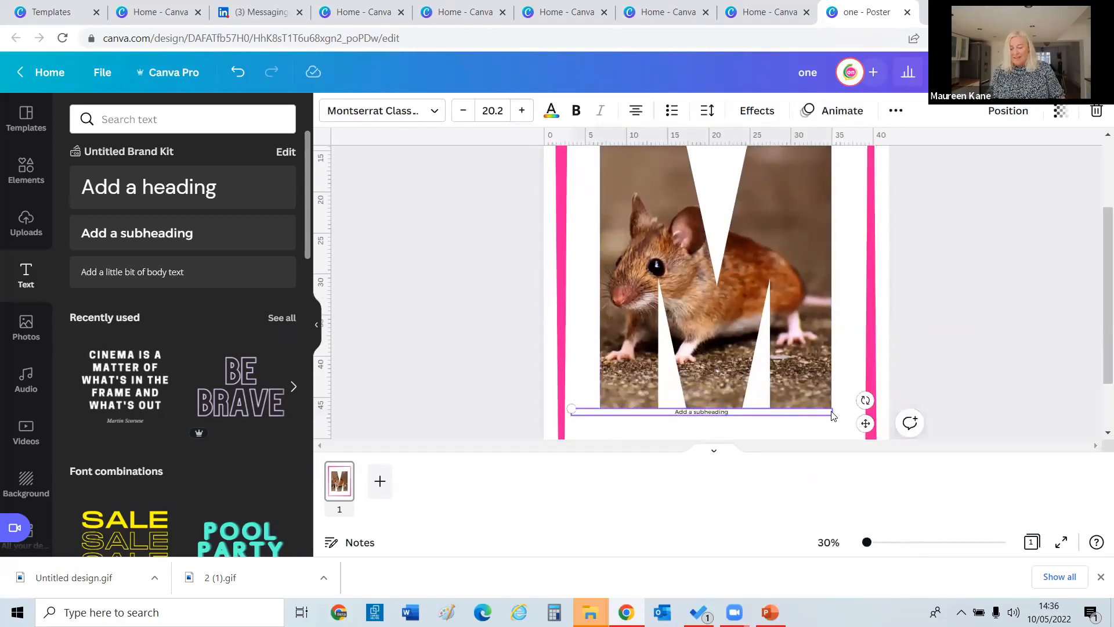
pyautogui.tripleClick(628, 418)
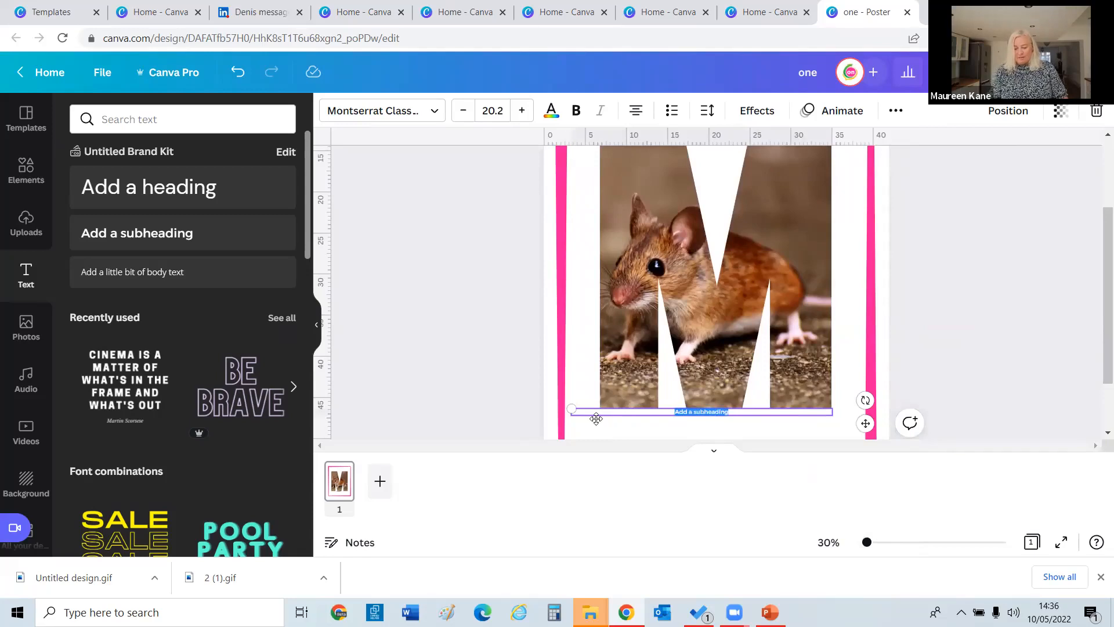
pyautogui.write('website')
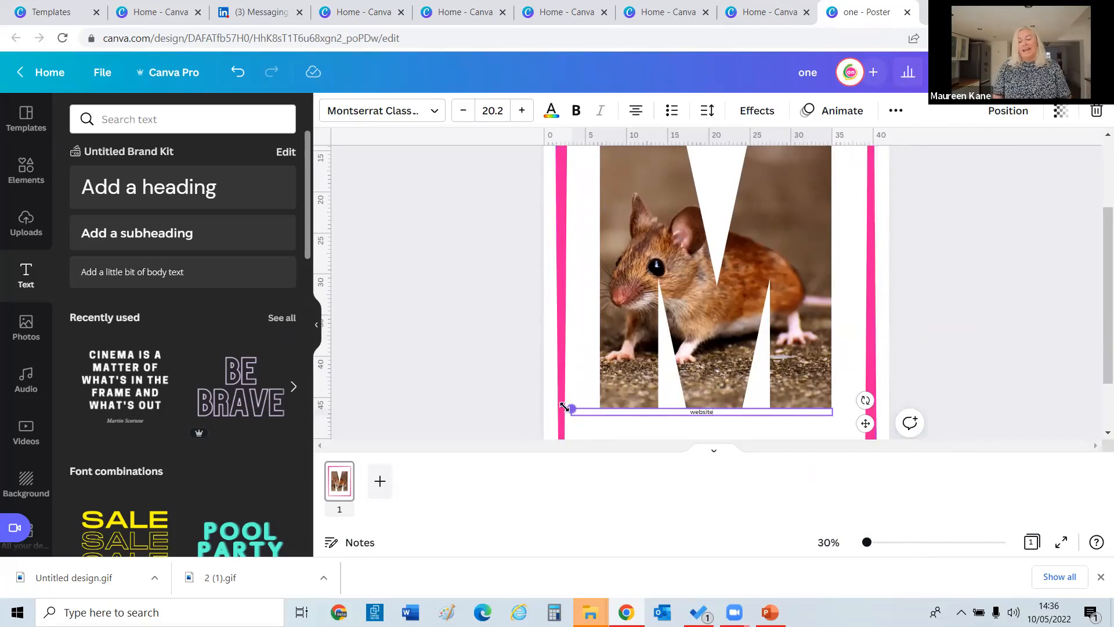
# Enlarge the 'website' text to about size 40 and move it to the poster bottom.
pyautogui.moveTo(571, 409); pyautogui.dragTo(423, 405)
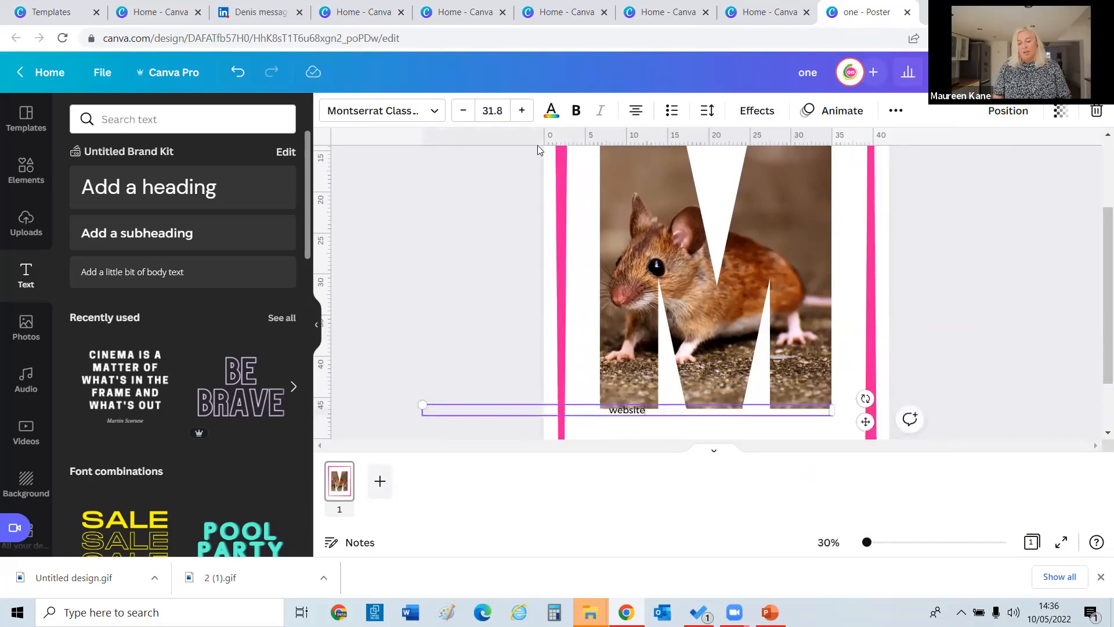
pyautogui.click(521, 111)
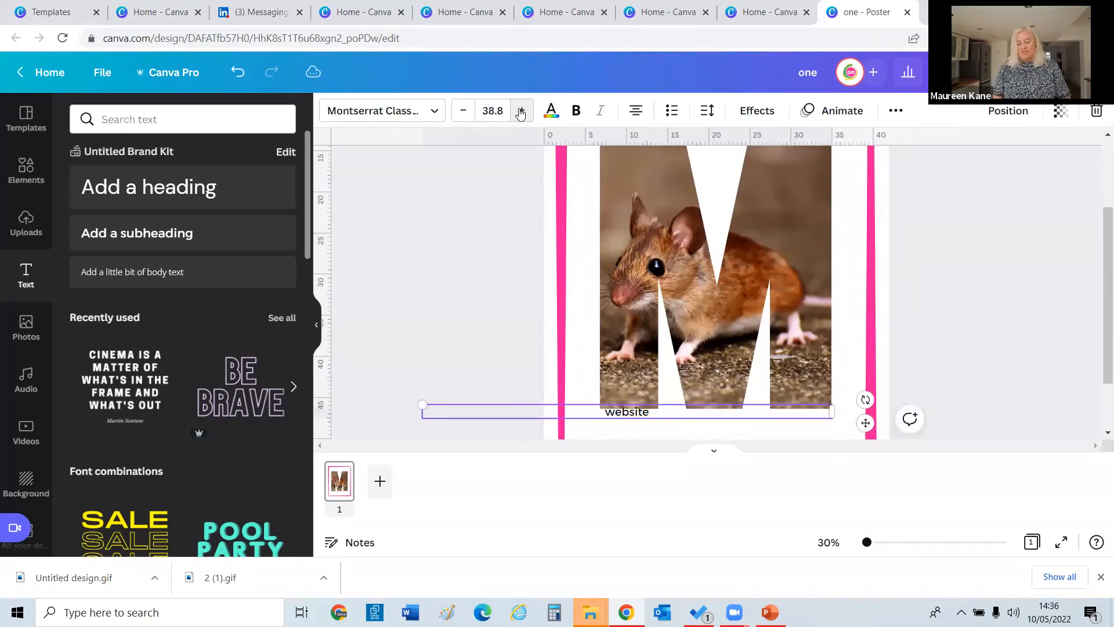
pyautogui.click(521, 111)
pyautogui.click(665, 385)
pyautogui.moveTo(644, 417); pyautogui.dragTo(725, 451)
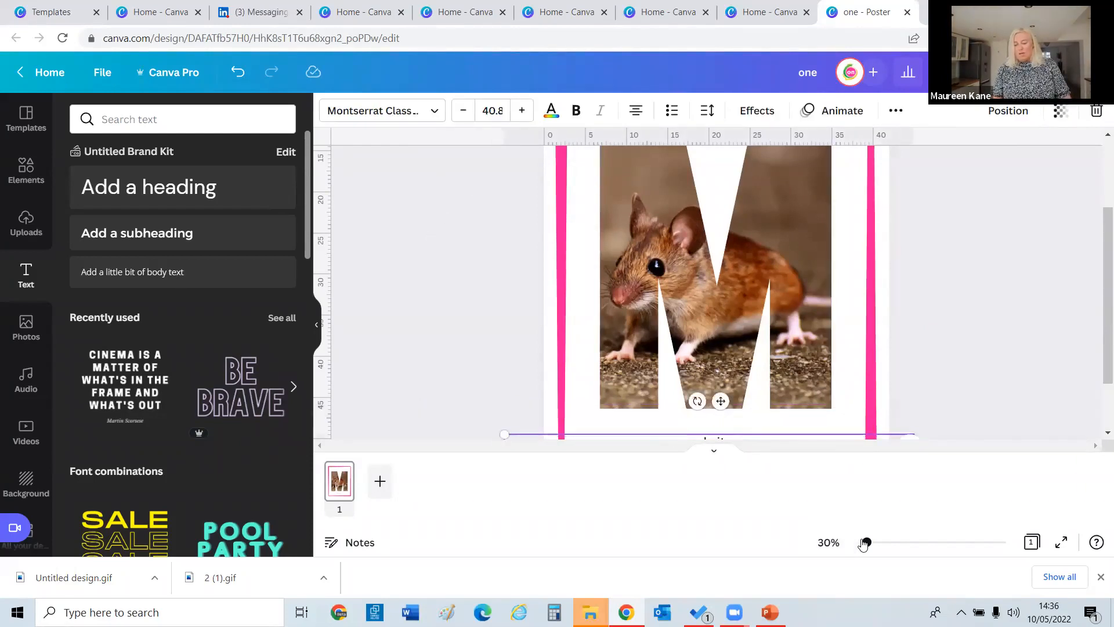
# Zoom out to 25% and centre the 'website' caption beneath the M.
pyautogui.click(836, 545)
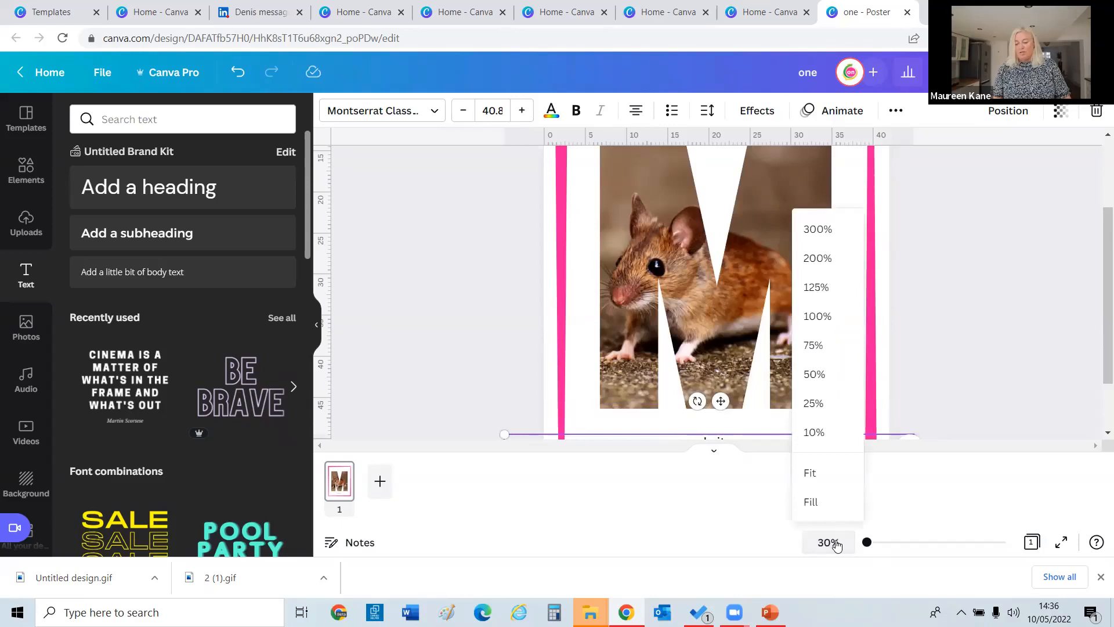
pyautogui.click(812, 404)
pyautogui.click(946, 422)
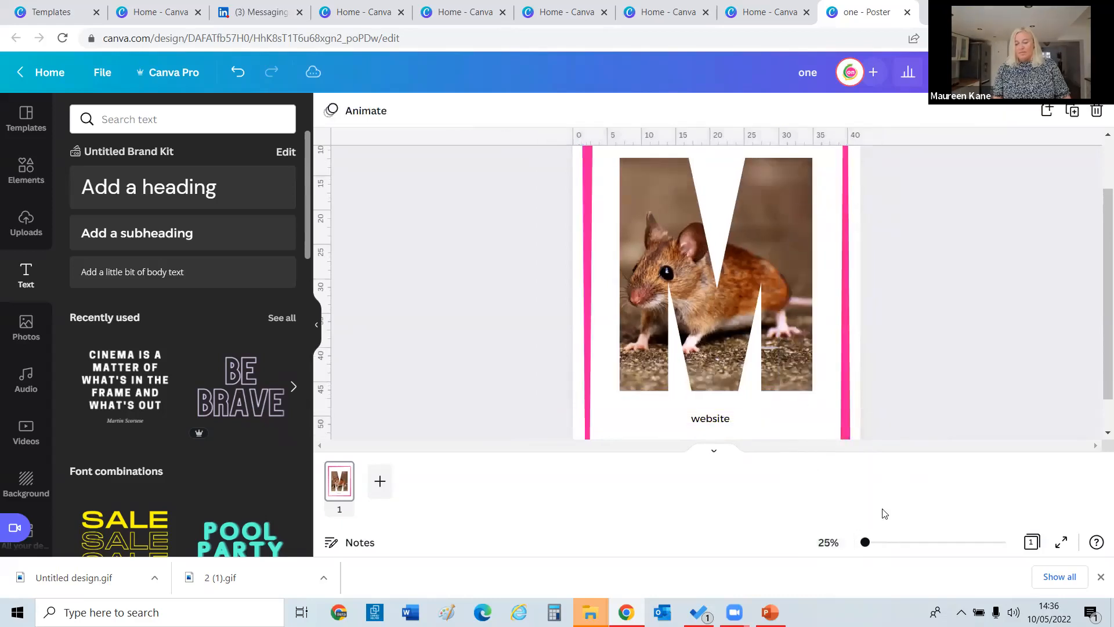
pyautogui.moveTo(866, 546); pyautogui.dragTo(863, 543)
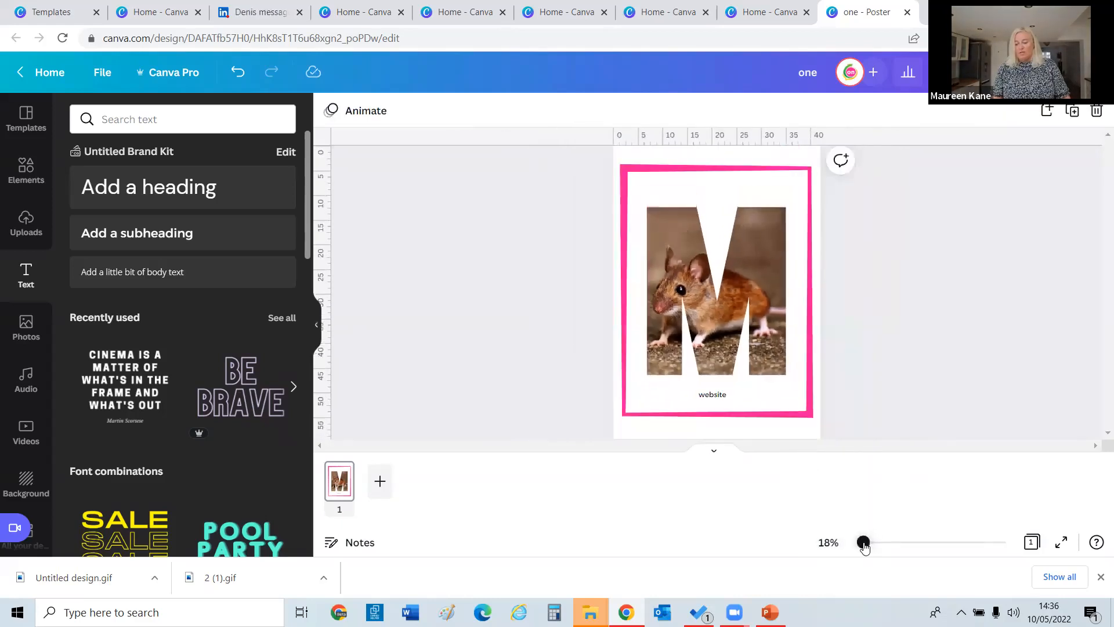
pyautogui.moveTo(702, 399); pyautogui.dragTo(702, 401)
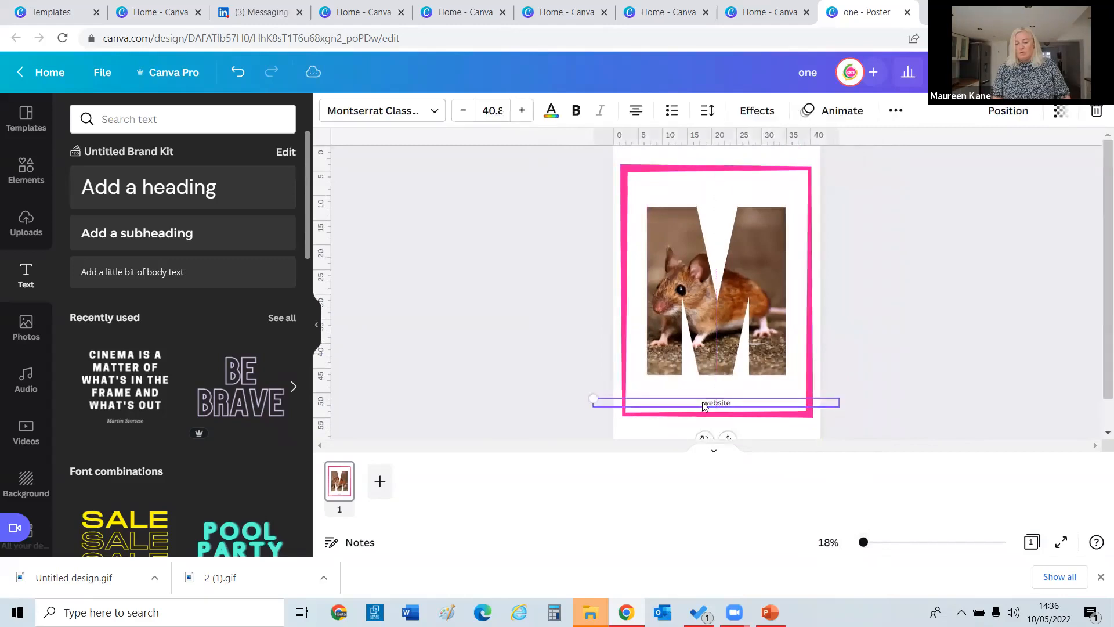
# Shrink the M mouse photo, centre and lower it, and reposition the mouse within the letter.
pyautogui.click(657, 291)
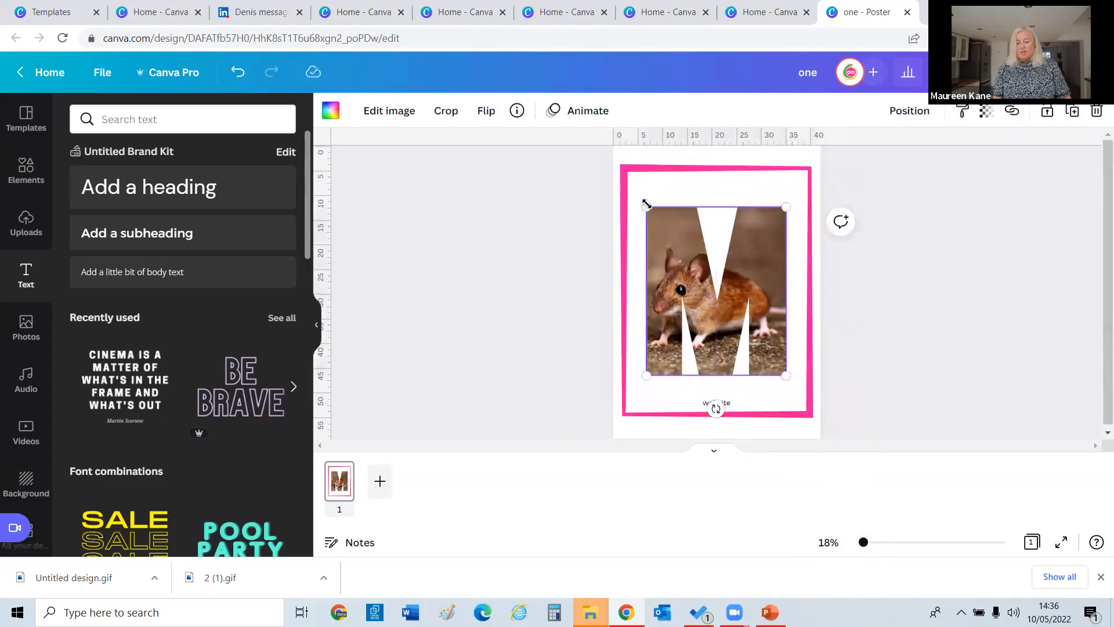
pyautogui.moveTo(646, 208); pyautogui.dragTo(692, 269)
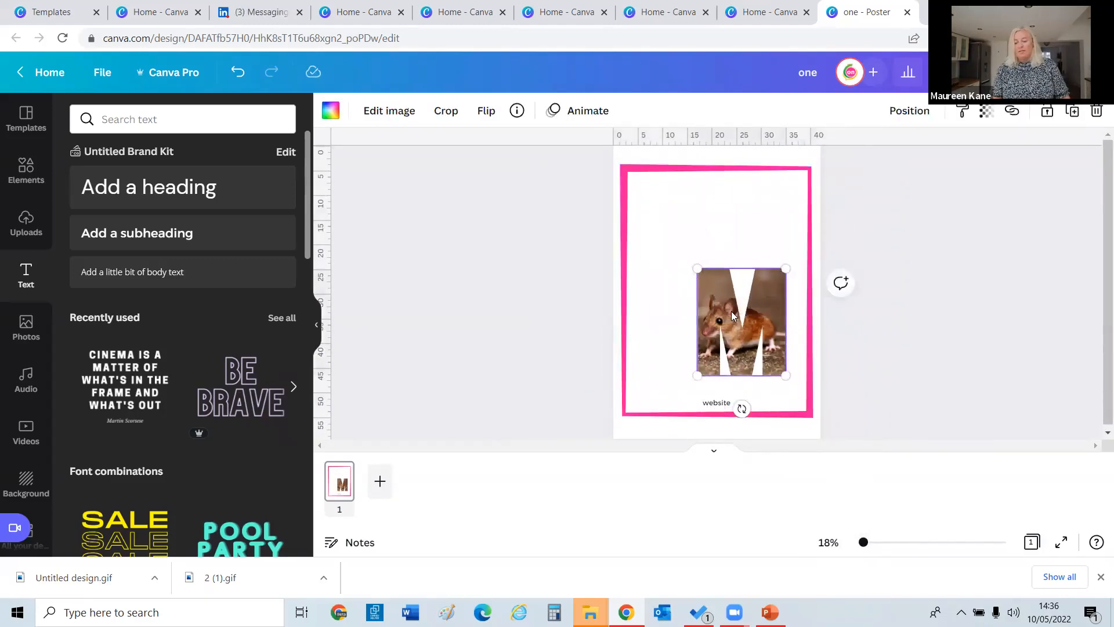
pyautogui.moveTo(731, 311); pyautogui.dragTo(709, 282)
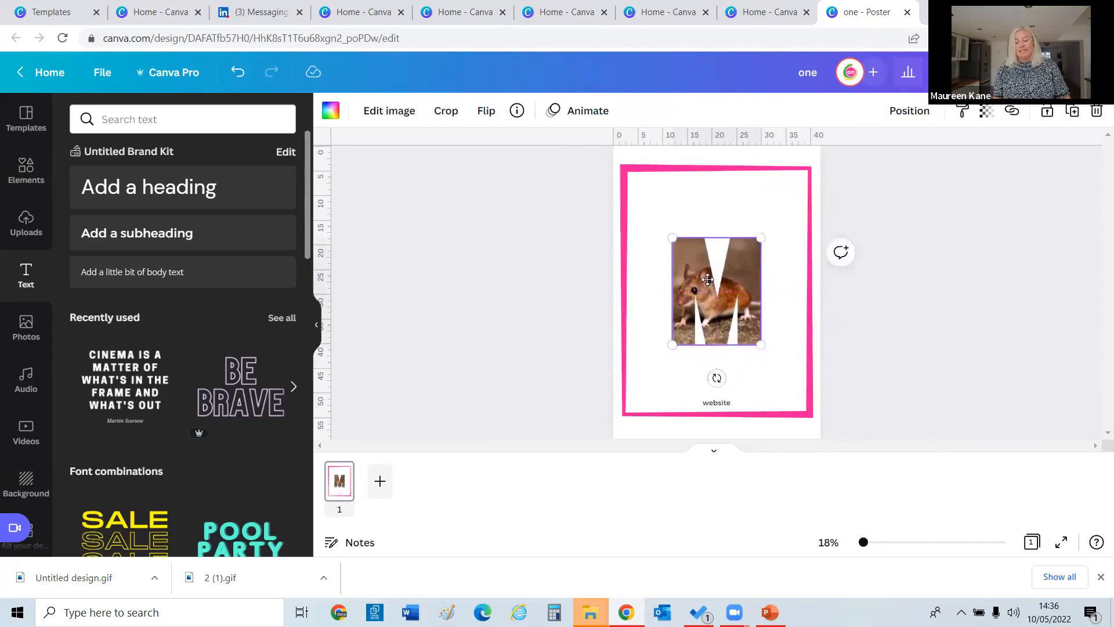
pyautogui.doubleClick(707, 280)
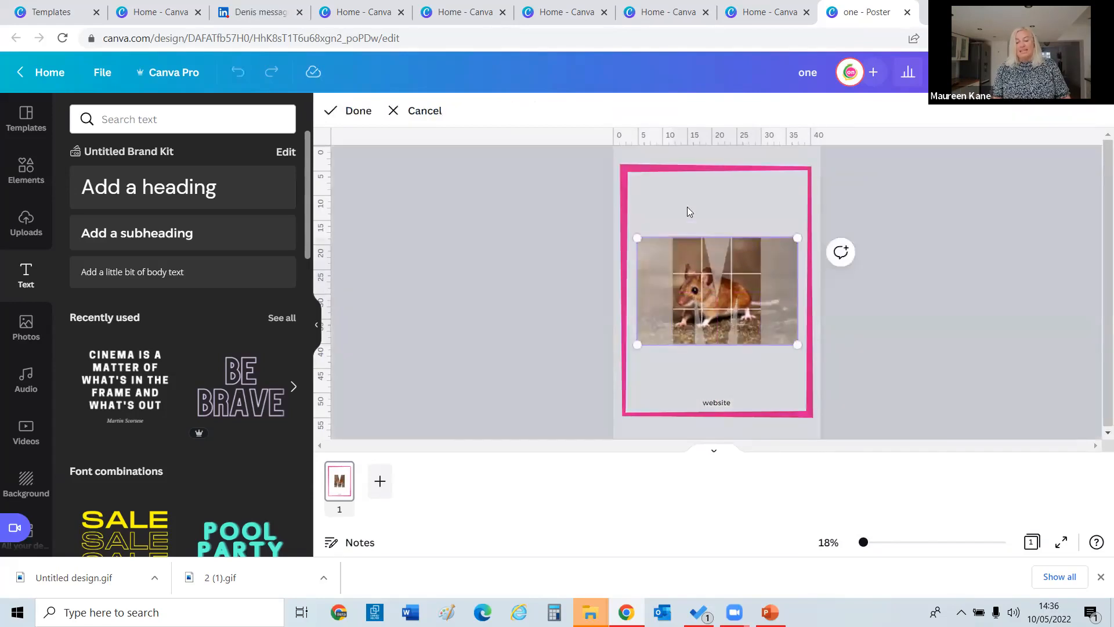
pyautogui.click(688, 206)
pyautogui.moveTo(705, 270); pyautogui.dragTo(707, 295)
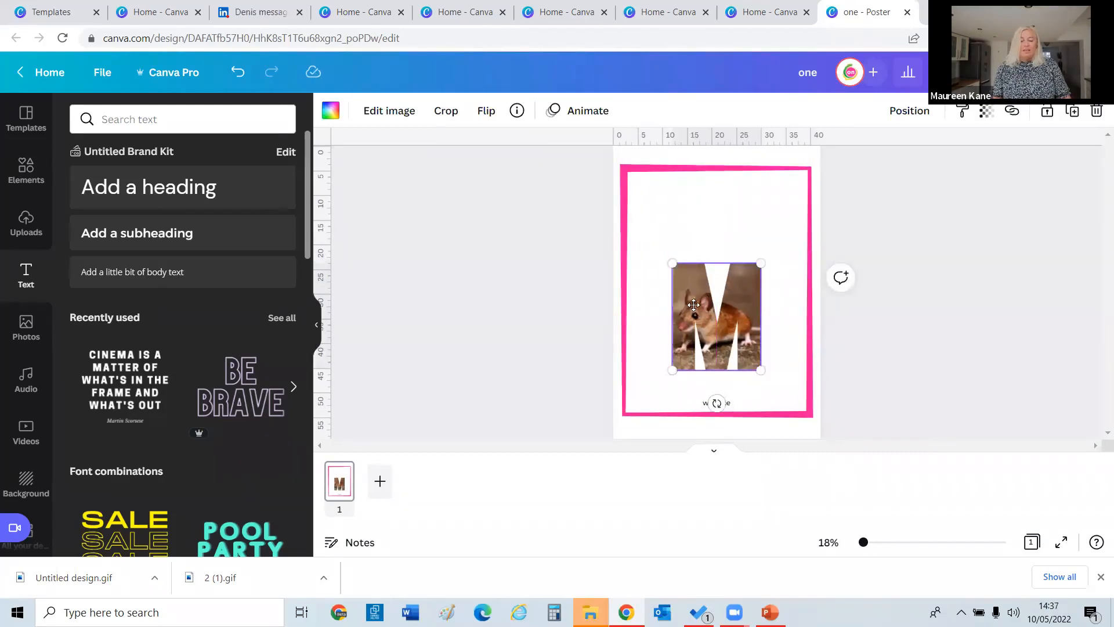
pyautogui.doubleClick(695, 306)
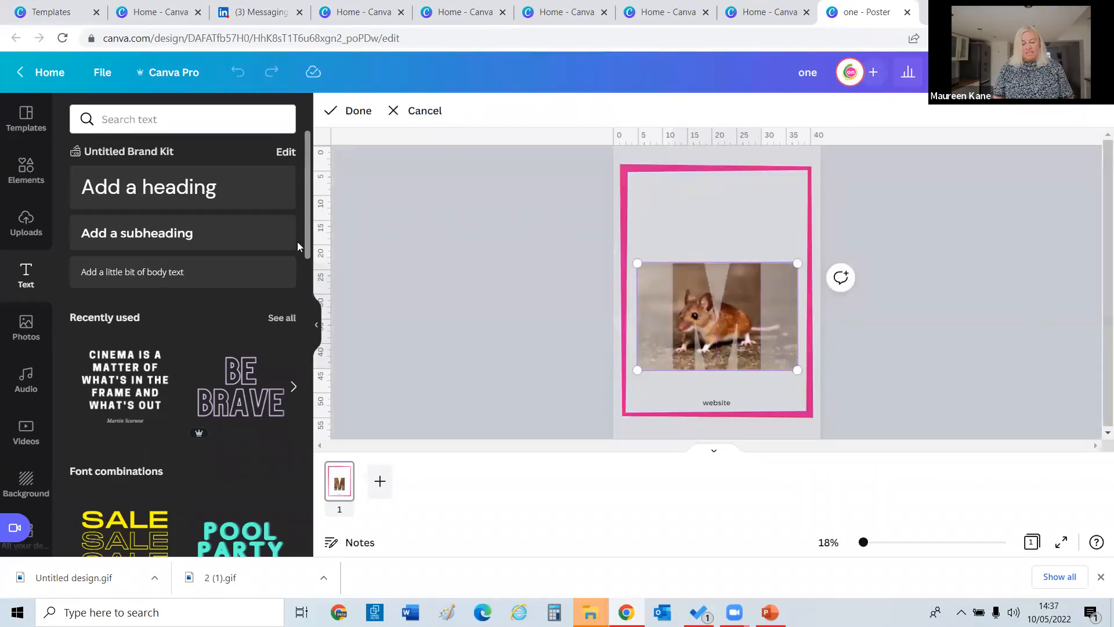
pyautogui.click(477, 162)
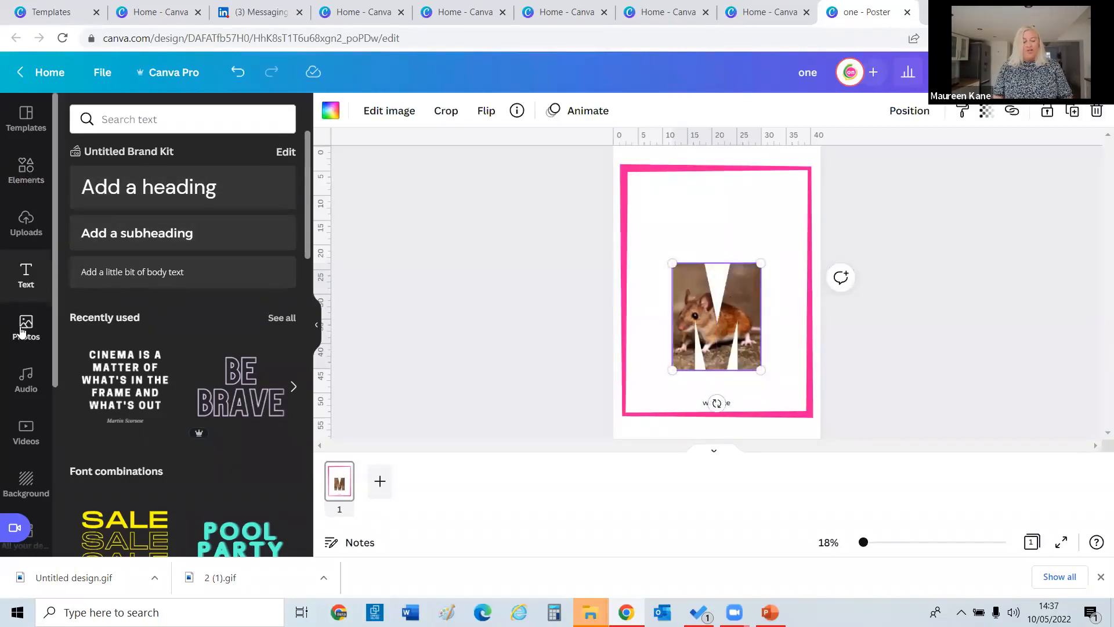
# Drag the red flower stock photo into the M frame, replacing the mouse picture.
pyautogui.click(25, 326)
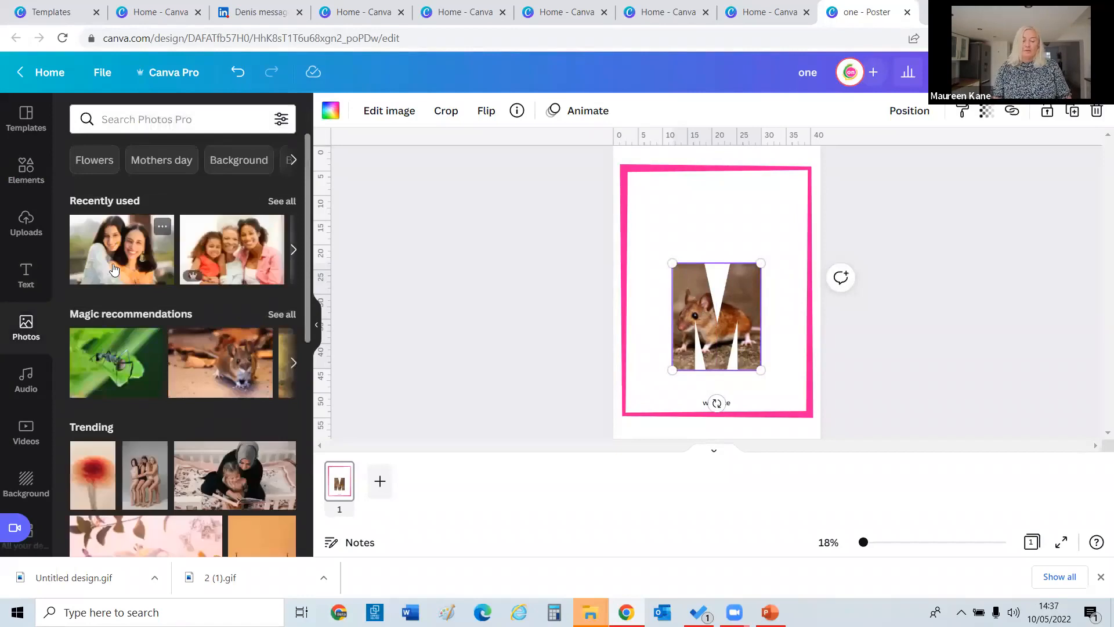
pyautogui.click(130, 120)
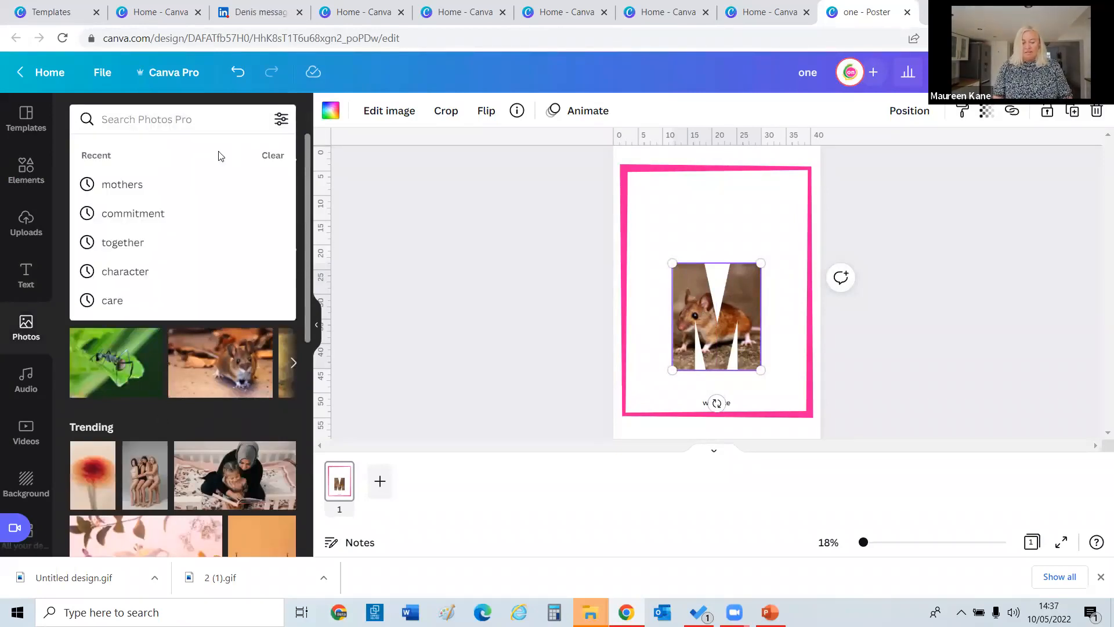
pyautogui.moveTo(96, 473); pyautogui.dragTo(683, 274)
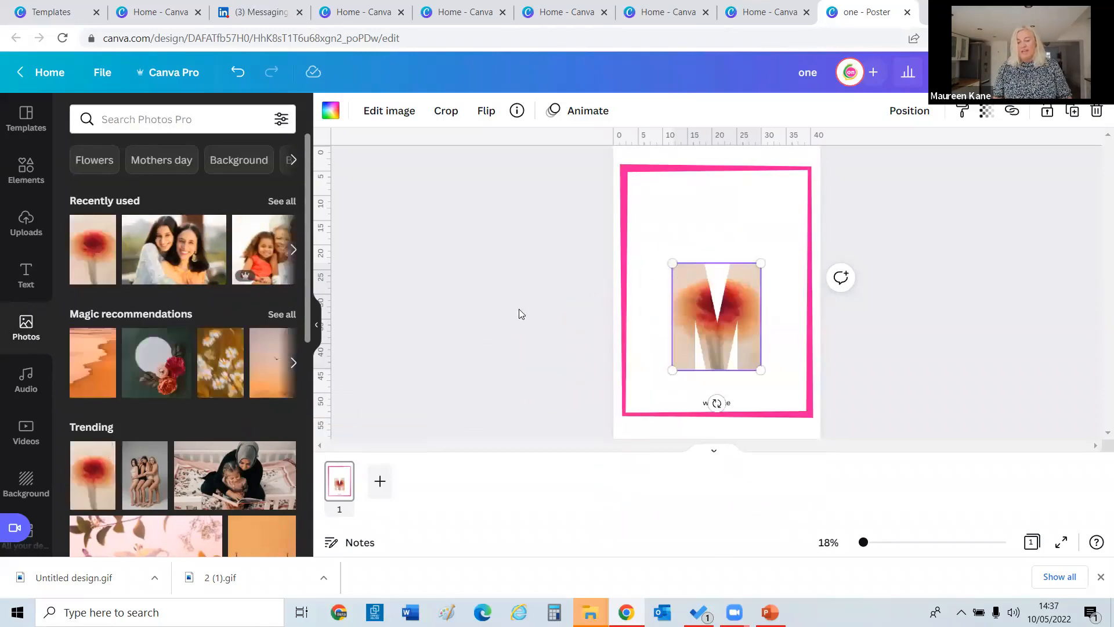
pyautogui.click(787, 247)
pyautogui.click(729, 238)
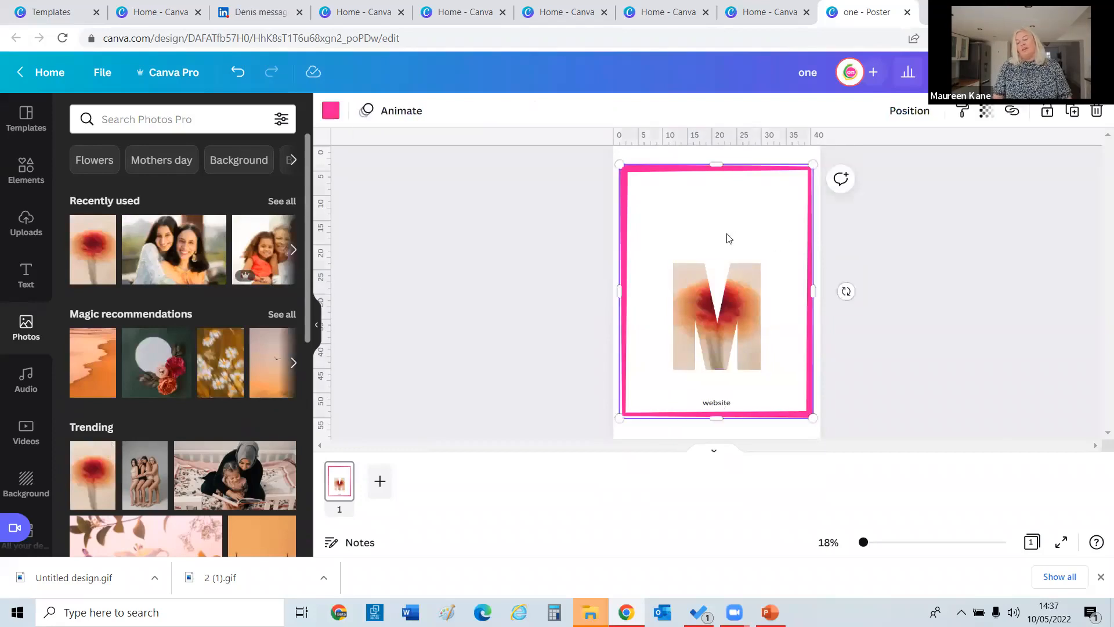
pyautogui.click(26, 274)
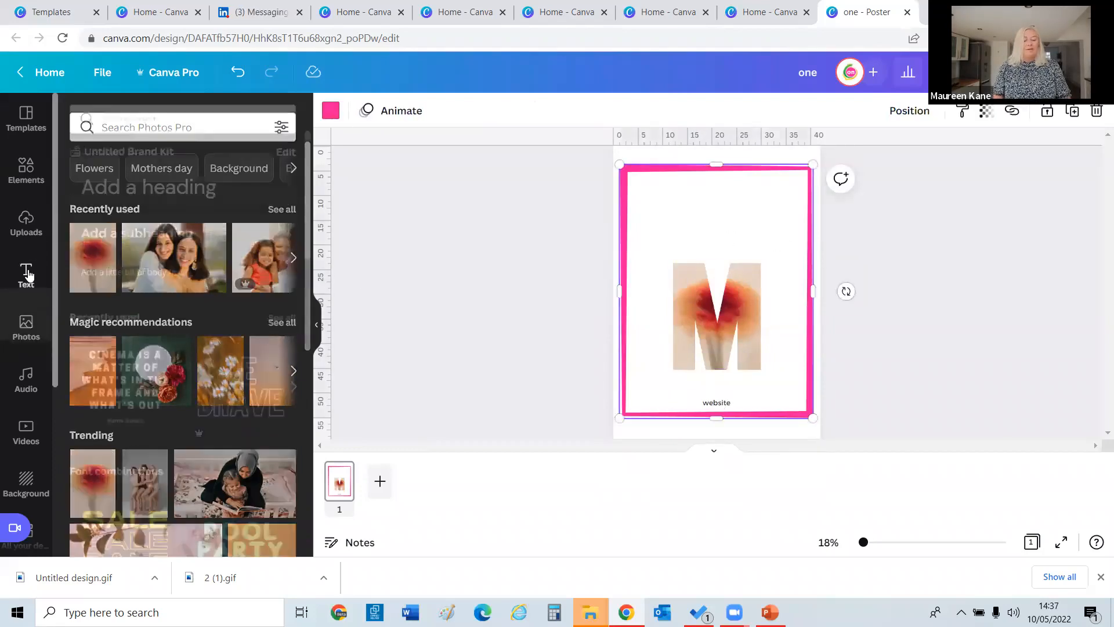
# Add a heading, then accidentally delete the pink border and restore it with undo.
pyautogui.click(90, 186)
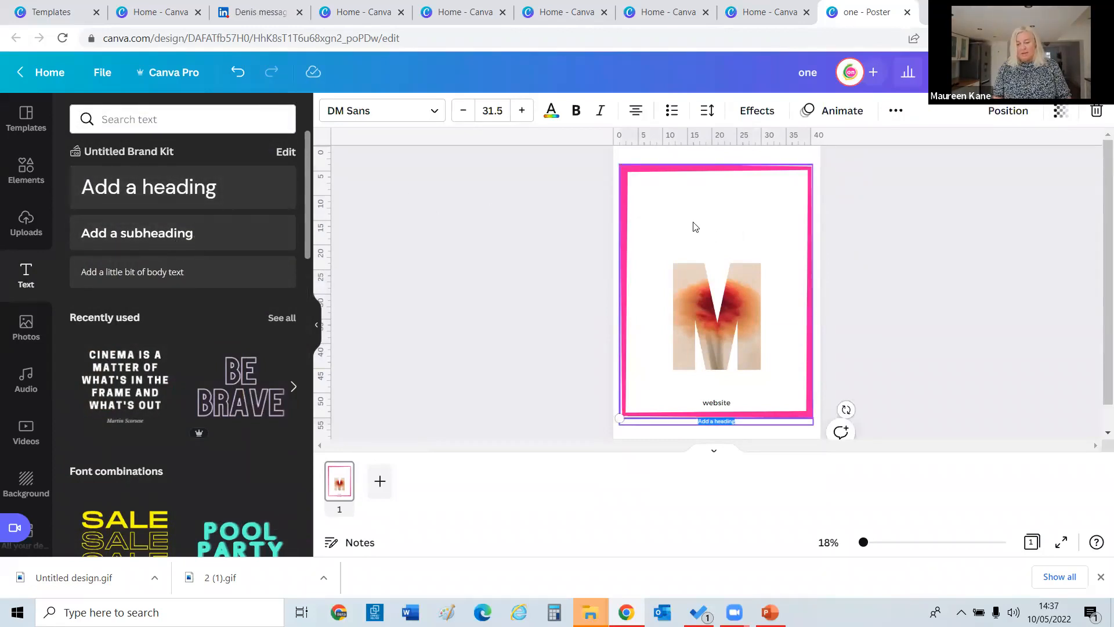
pyautogui.click(665, 225)
pyautogui.press('Delete')
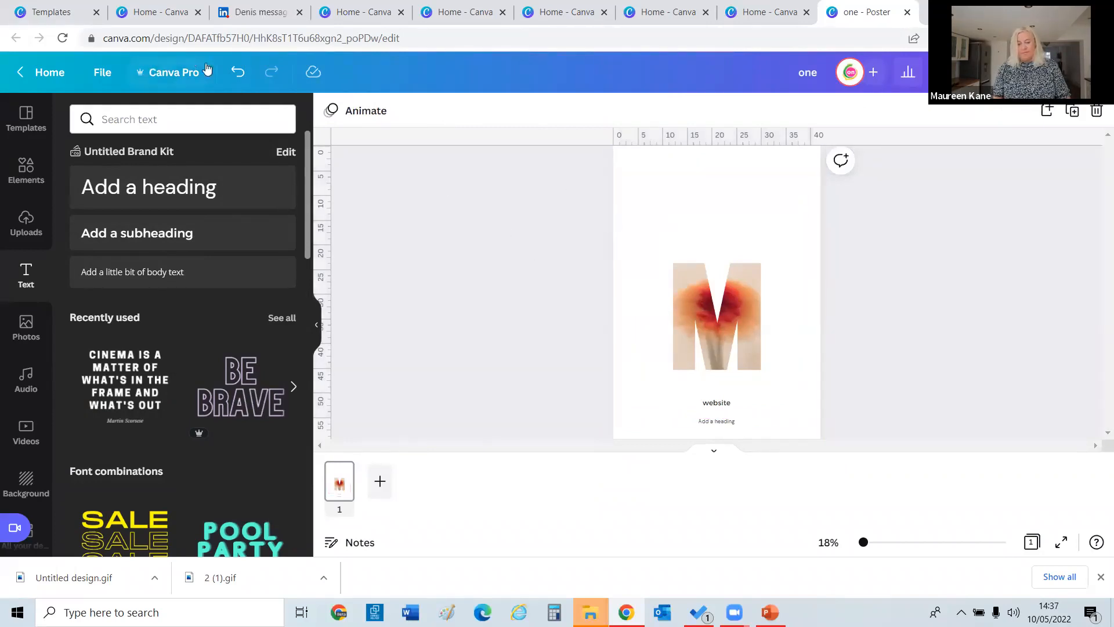
pyautogui.click(235, 72)
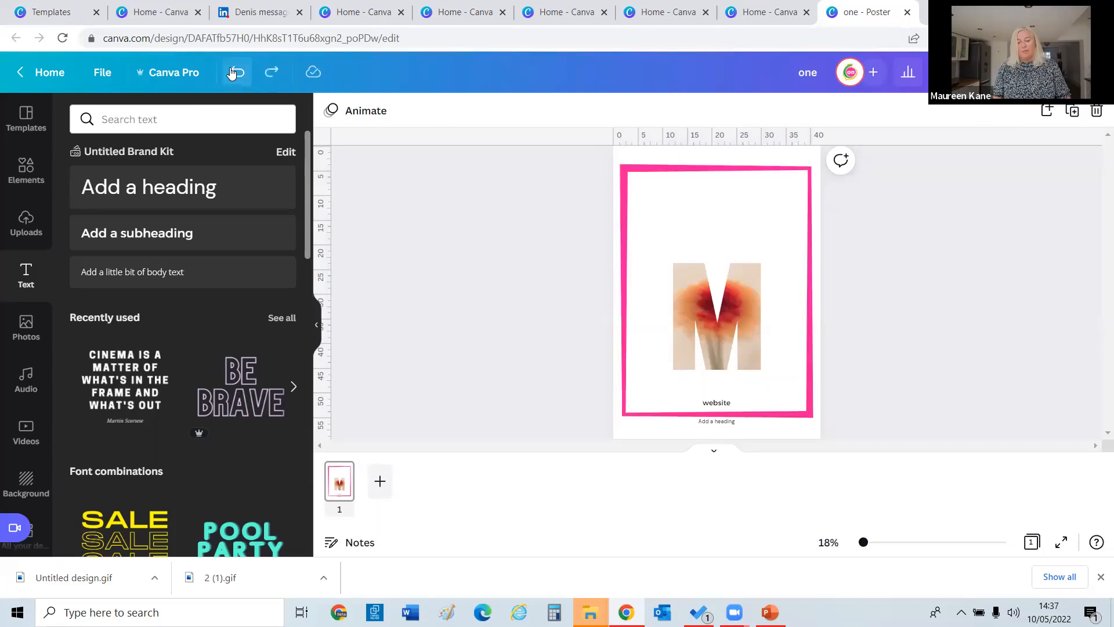
# Add a new heading reading 'Heading' and move it to the top centre.
pyautogui.click(209, 191)
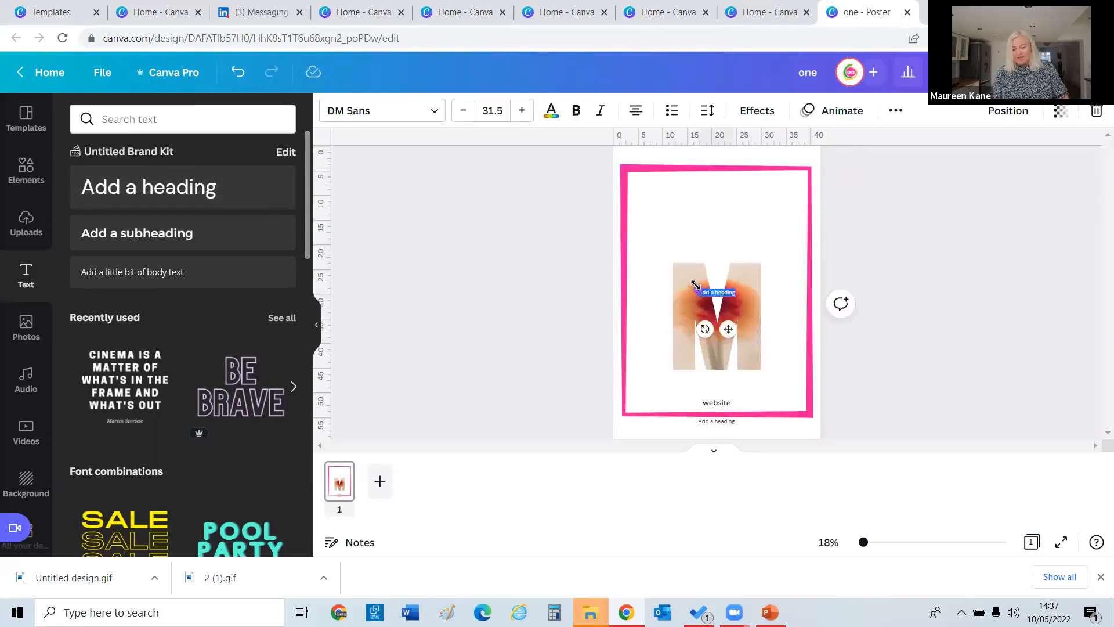
pyautogui.moveTo(650, 259); pyautogui.dragTo(592, 234)
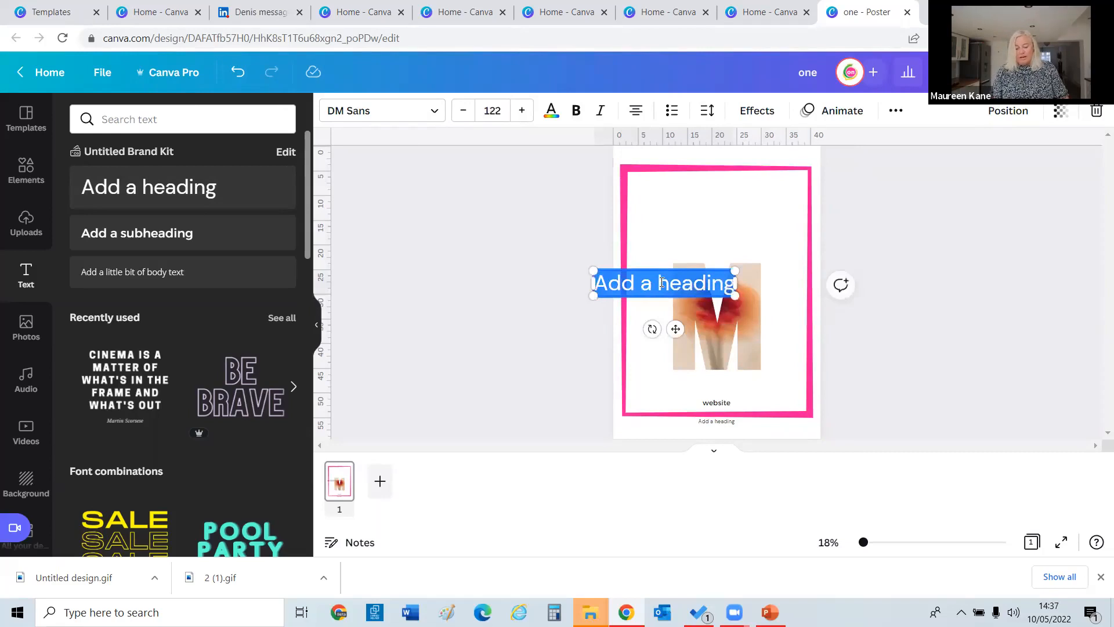
pyautogui.write('Heading')
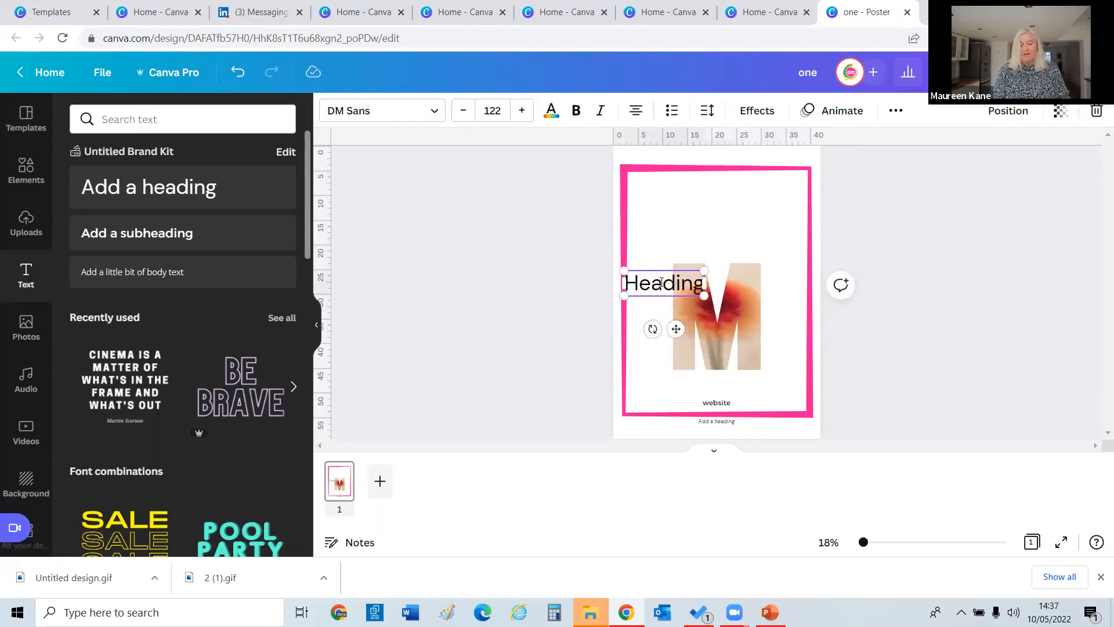
pyautogui.click(593, 314)
pyautogui.moveTo(666, 278); pyautogui.dragTo(703, 216)
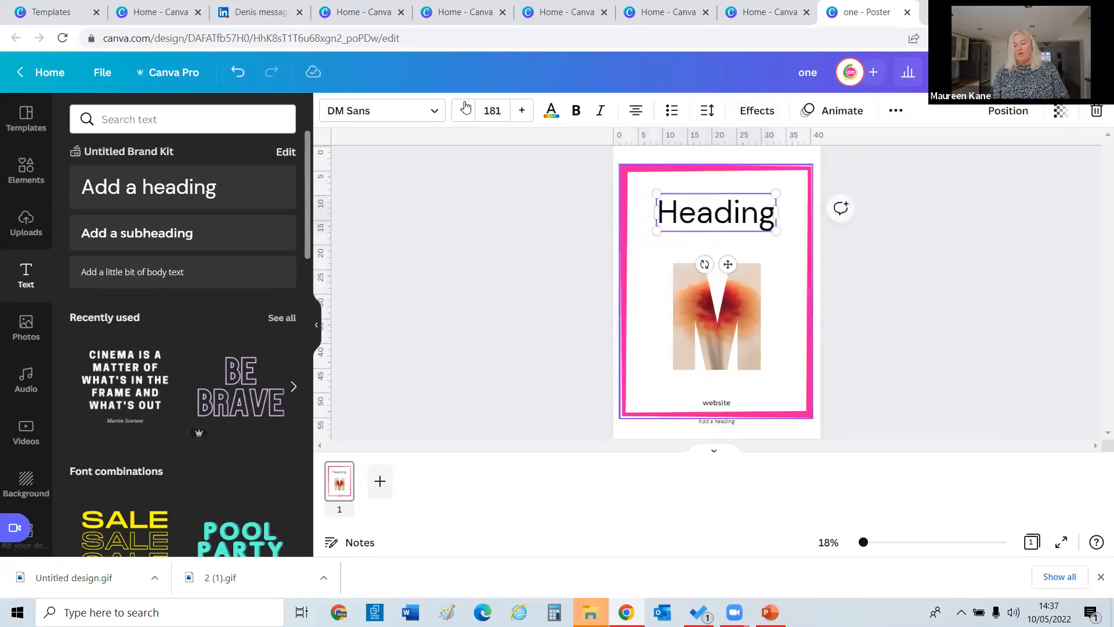
# Set the heading font size to 180 and add a subheading text box.
pyautogui.click(492, 110)
pyautogui.write('1')
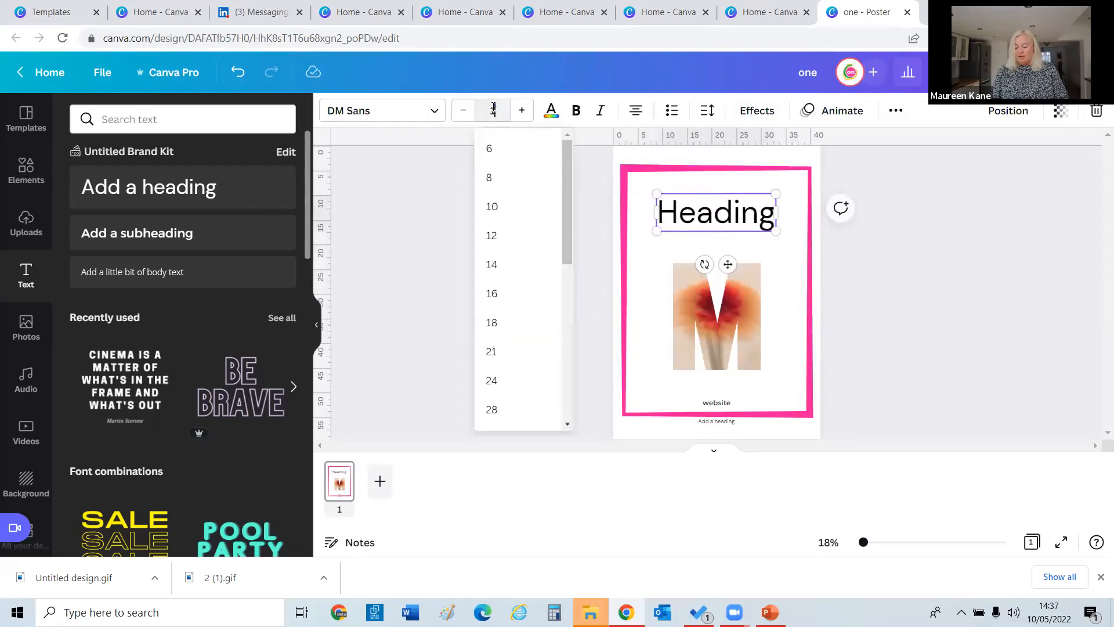
pyautogui.write('80')
pyautogui.press('Return')
pyautogui.click(443, 166)
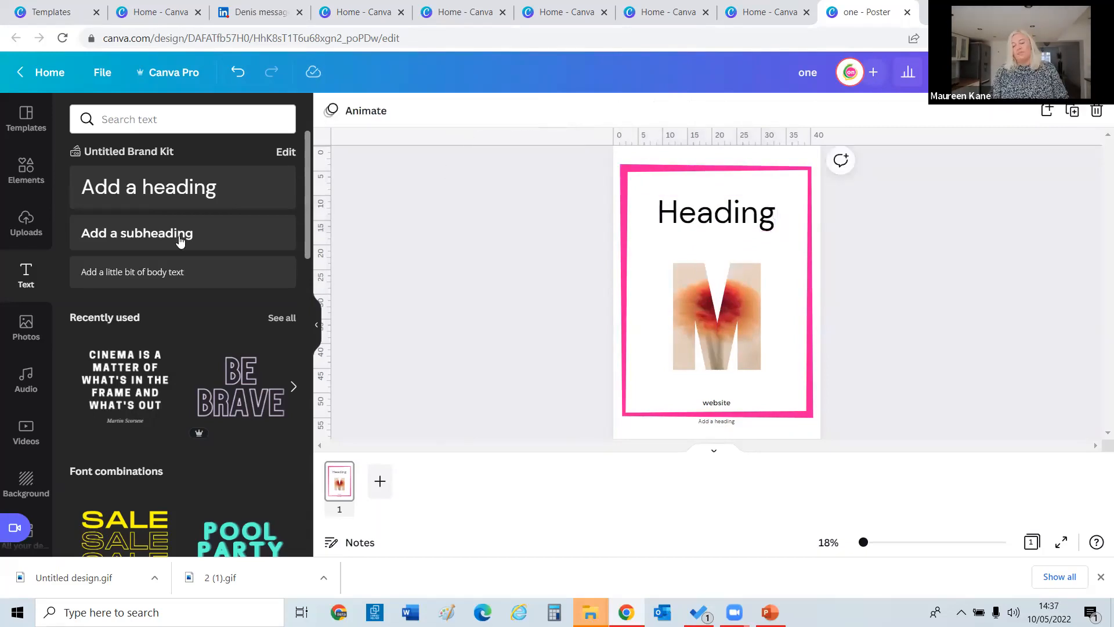
pyautogui.click(176, 239)
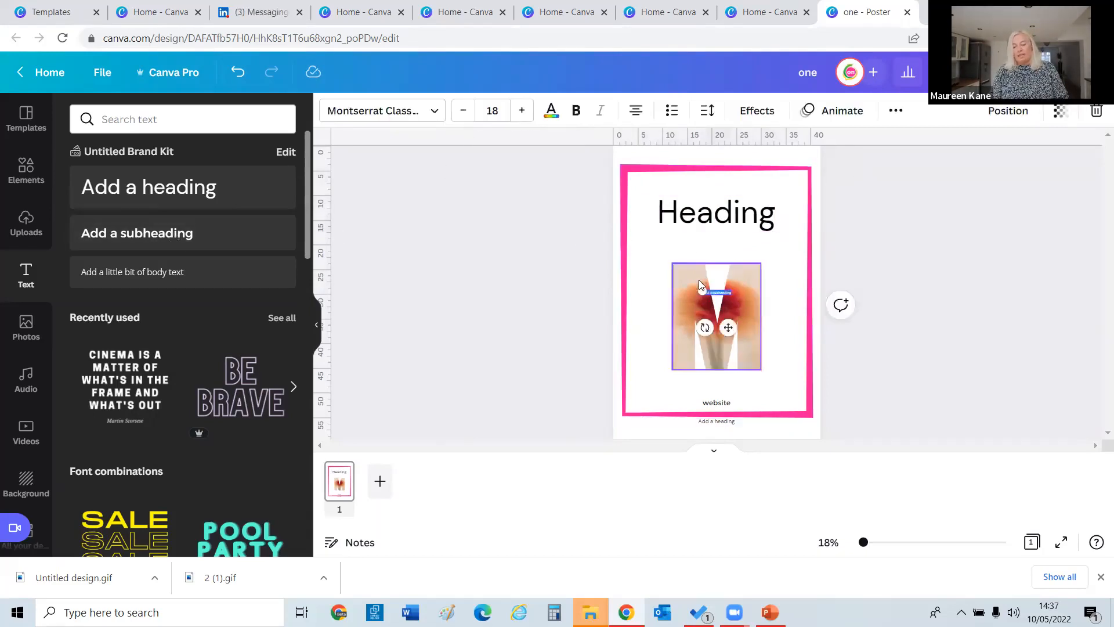
# Enlarge the 'Add a subheading' text and centre it just under the Heading title.
pyautogui.doubleClick(699, 286)
pyautogui.moveTo(625, 251); pyautogui.dragTo(676, 239)
pyautogui.click(537, 285)
pyautogui.click(633, 288)
pyautogui.doubleClick(677, 239)
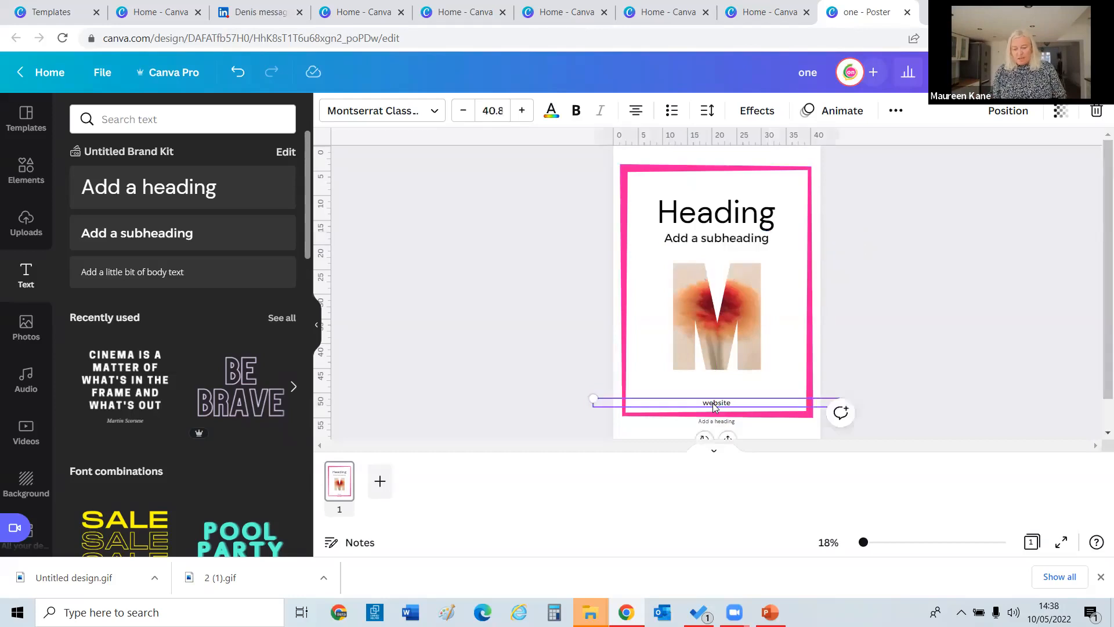
pyautogui.click(687, 317)
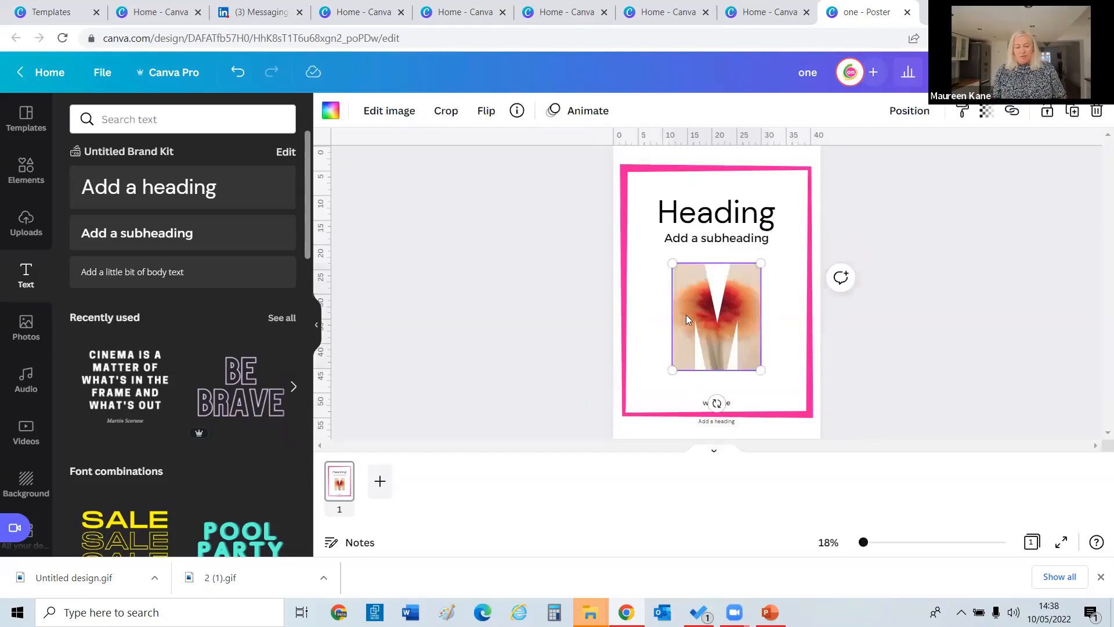
# Replace the M-framed flower photo with a stock photo of two smiling women mid-poster.
pyautogui.press('Delete')
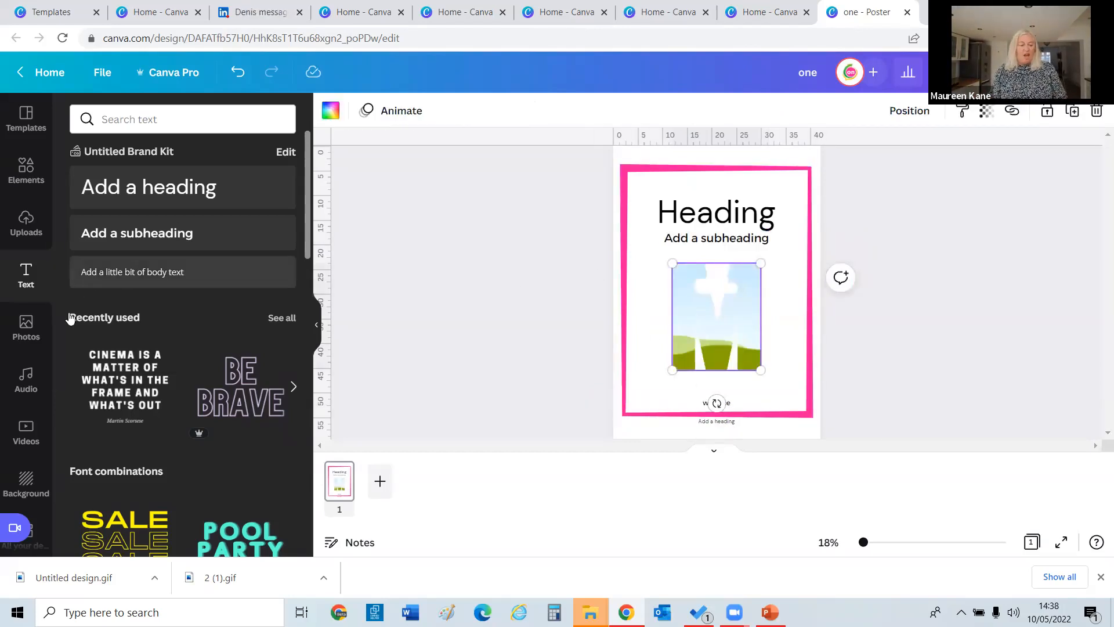
pyautogui.click(25, 327)
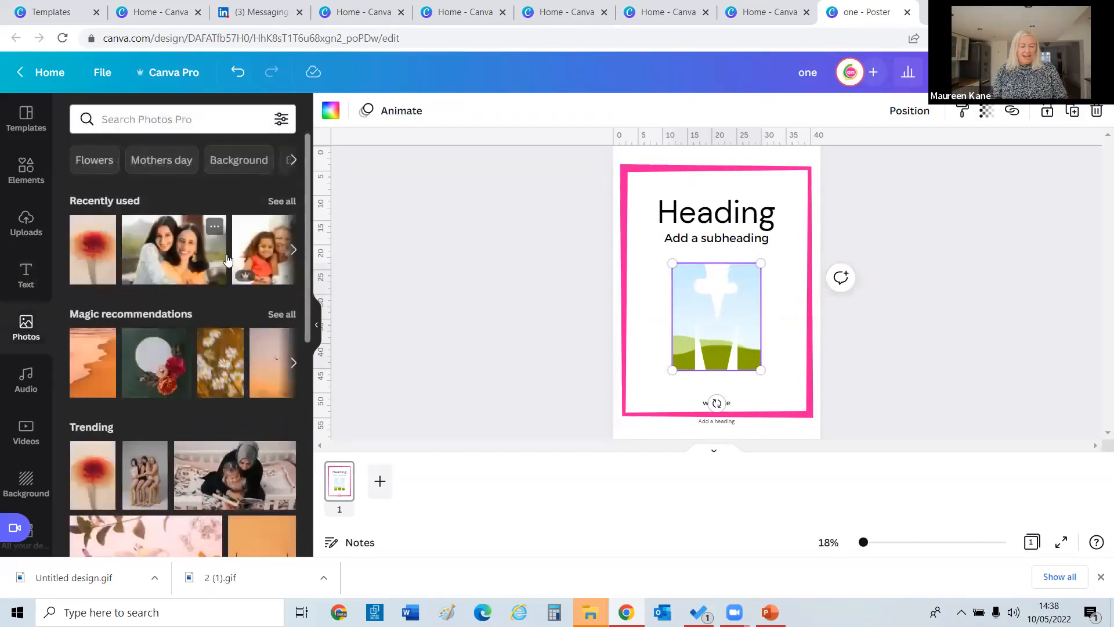
pyautogui.moveTo(229, 343); pyautogui.dragTo(691, 286)
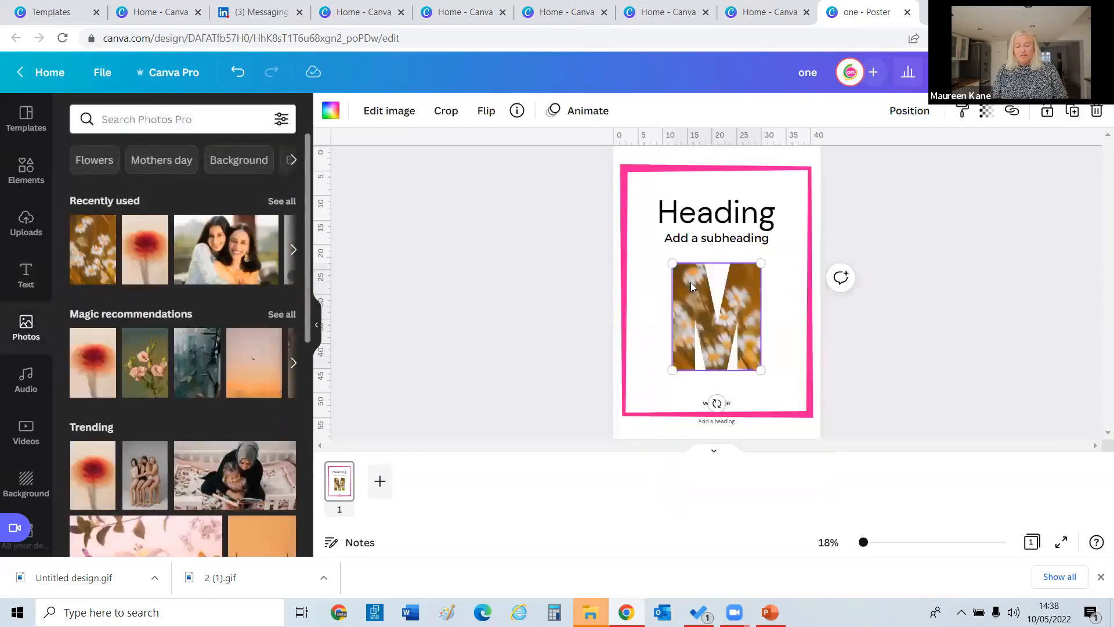
pyautogui.hotkey('ctrl', 'z')
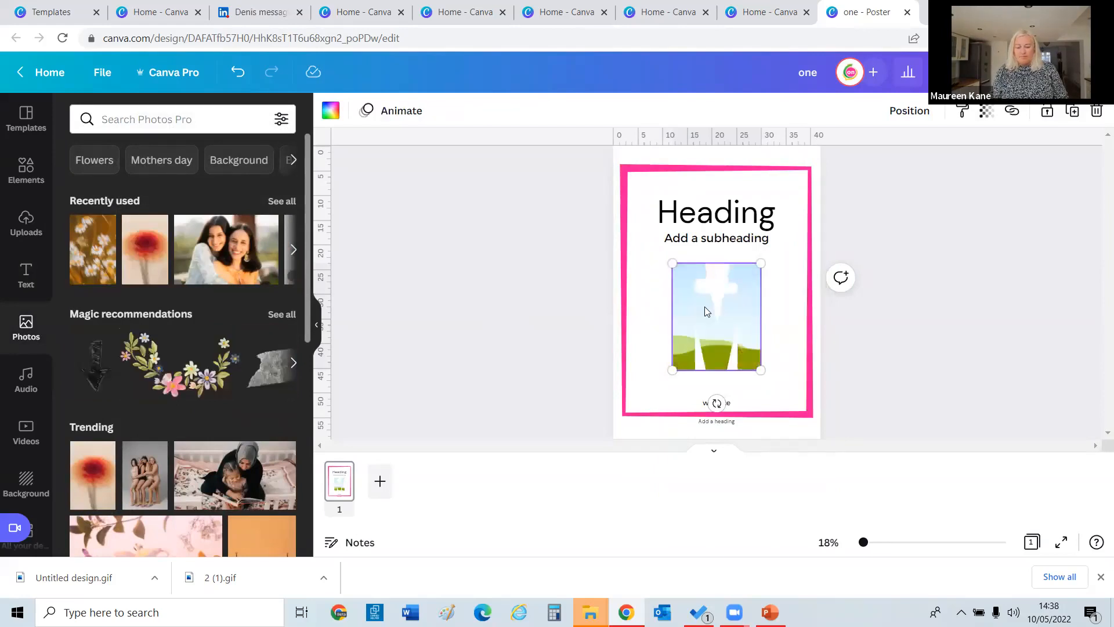
pyautogui.press('Delete')
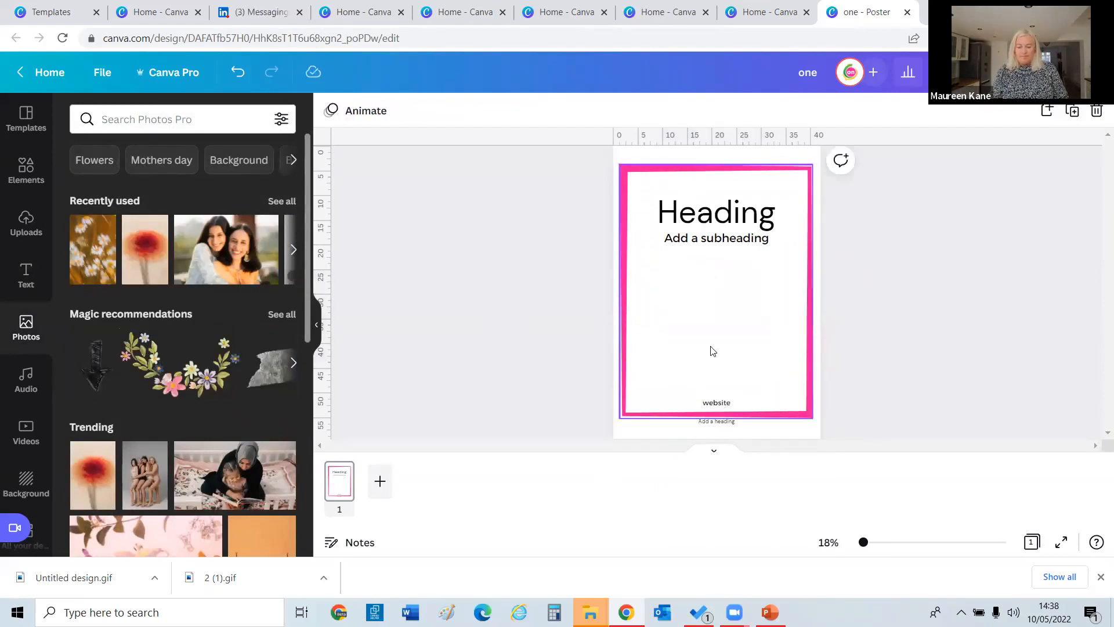
pyautogui.moveTo(211, 252); pyautogui.dragTo(662, 307)
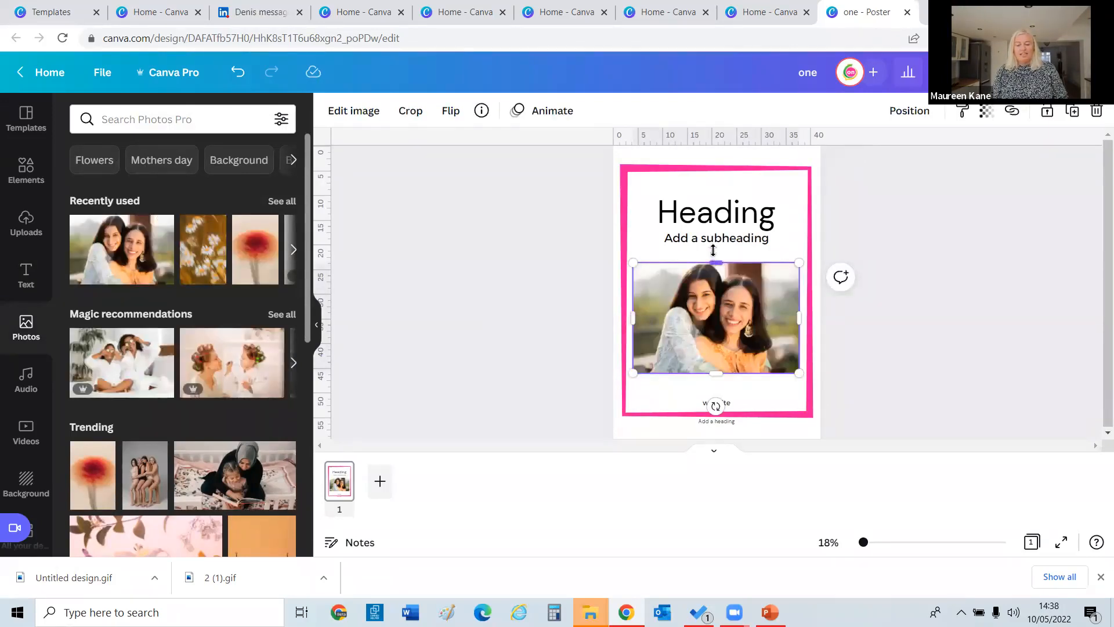
# Stretch the women photo slightly taller and duplicate the poster page.
pyautogui.moveTo(714, 250); pyautogui.dragTo(714, 252)
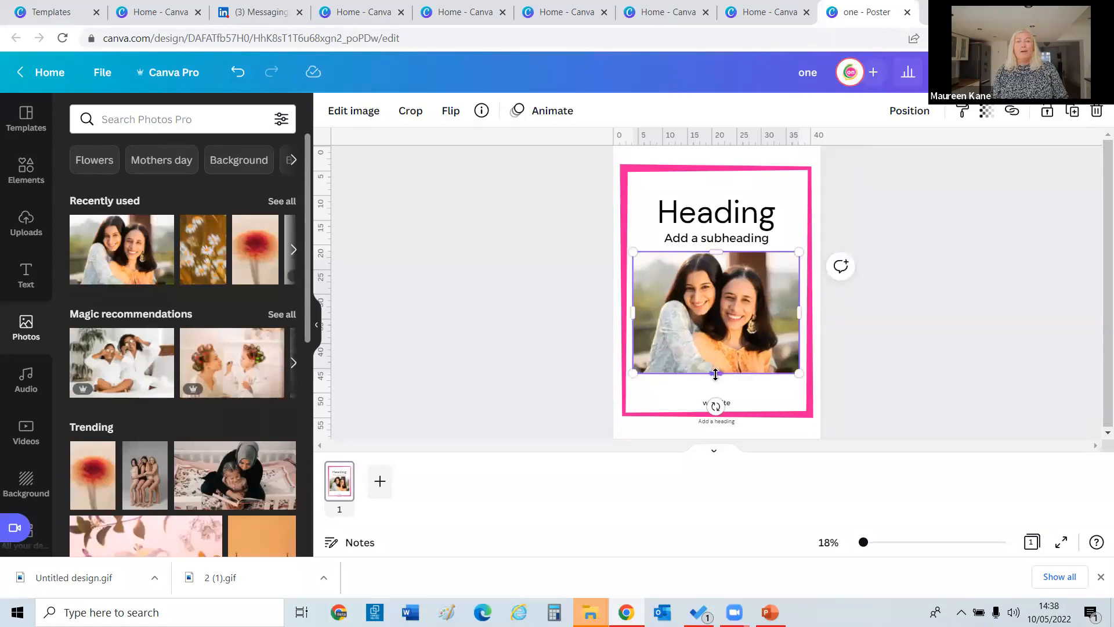
pyautogui.moveTo(716, 375); pyautogui.dragTo(715, 380)
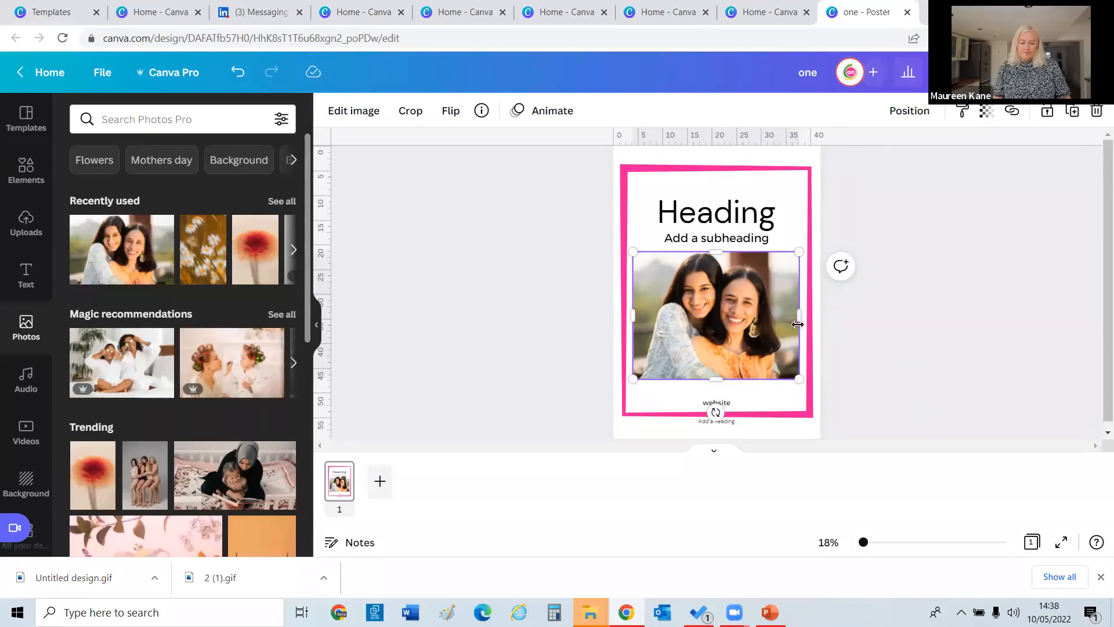
pyautogui.click(439, 394)
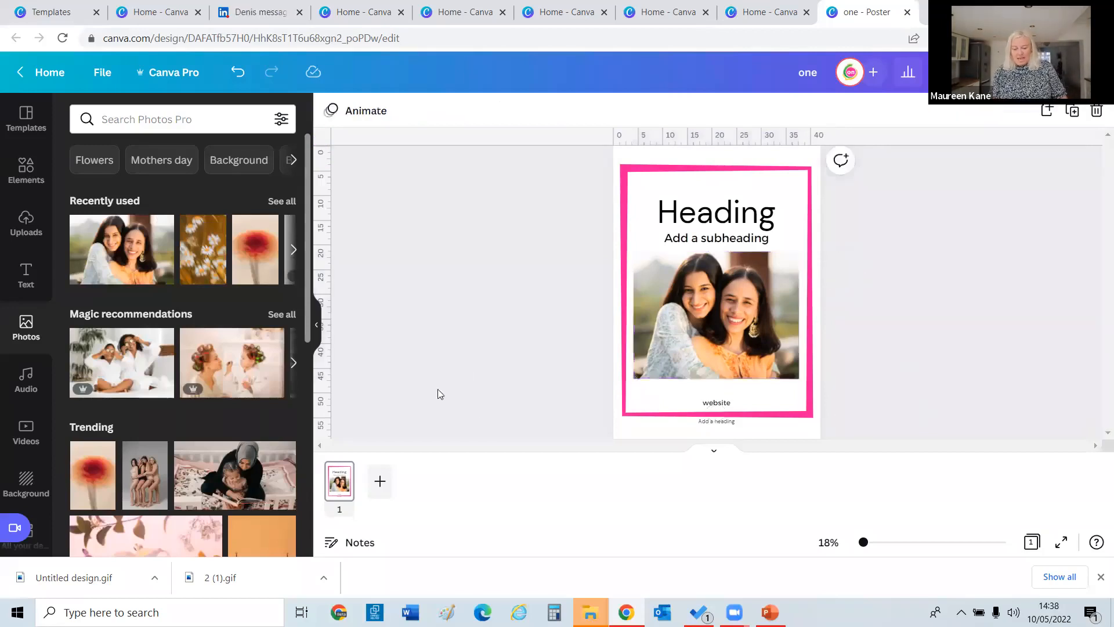
pyautogui.click(1071, 113)
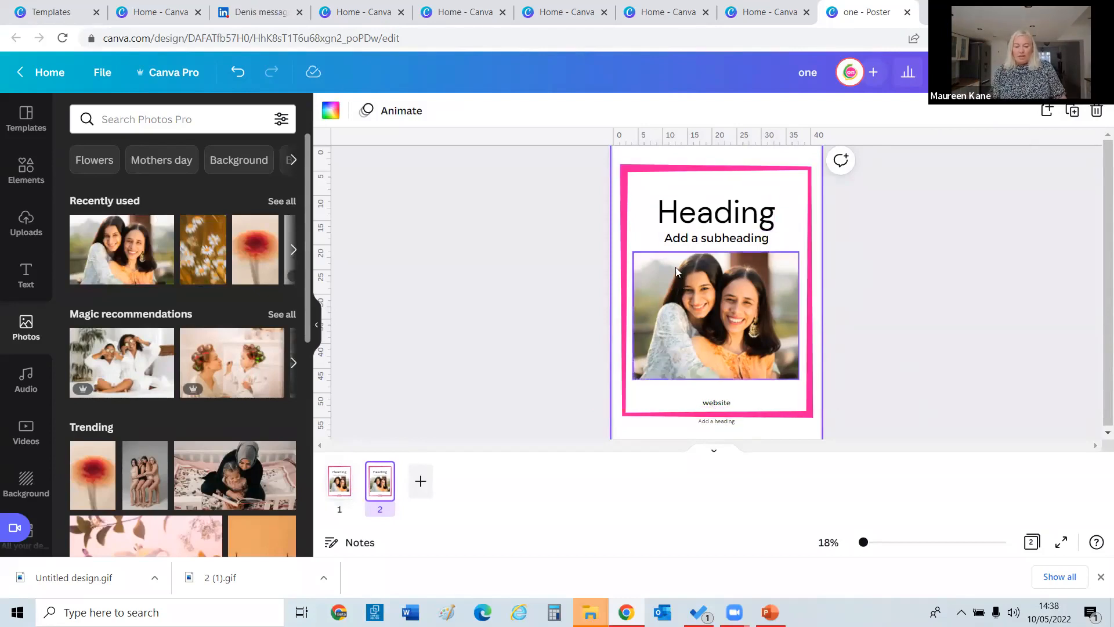
pyautogui.click(340, 480)
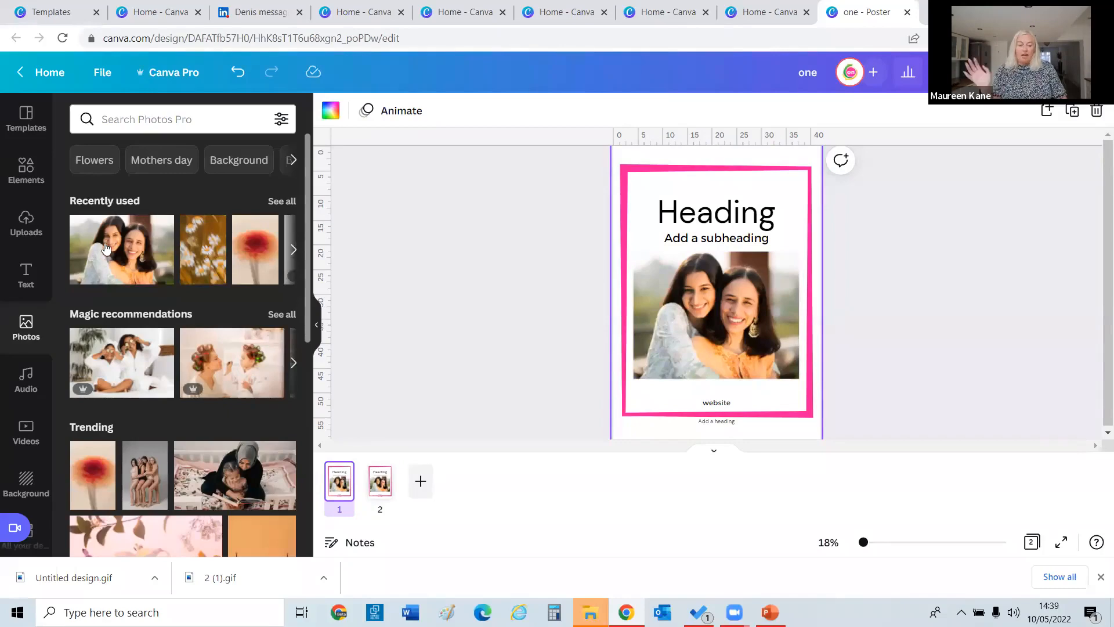
# Search elements for 'arrow' and add a small brush arrow at the bottom right.
pyautogui.click(14, 173)
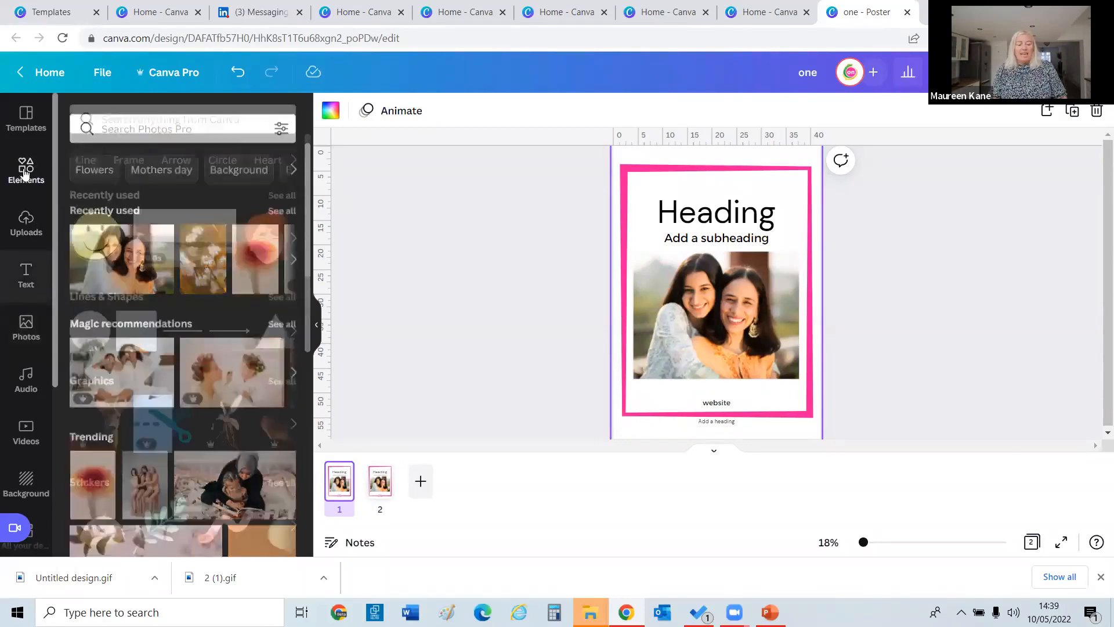
pyautogui.click(112, 120)
pyautogui.write('arrow')
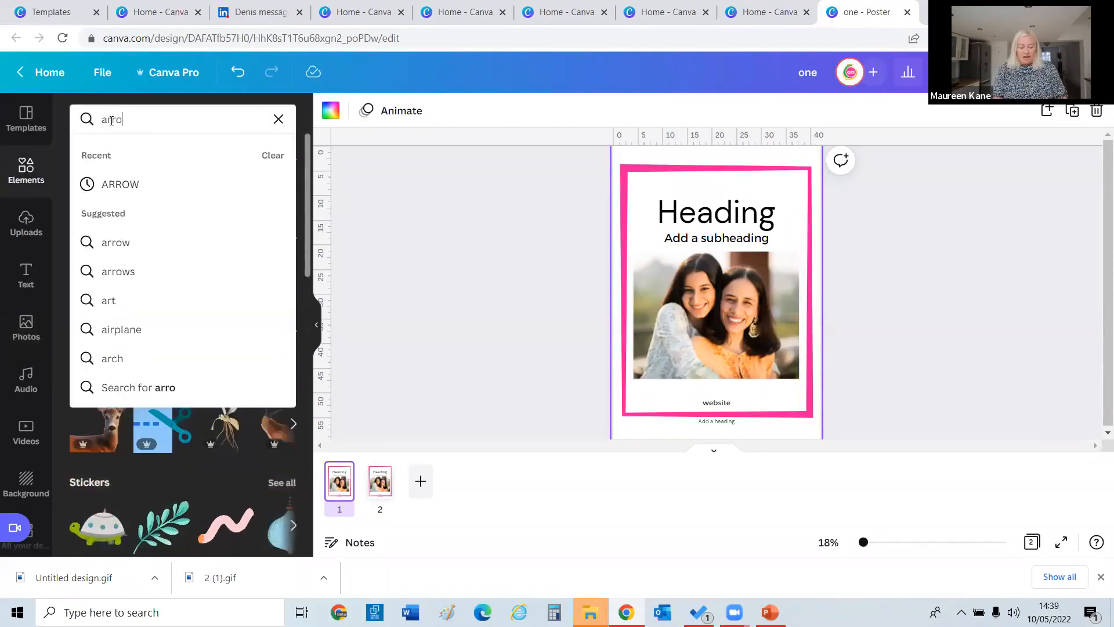
pyautogui.press('Return')
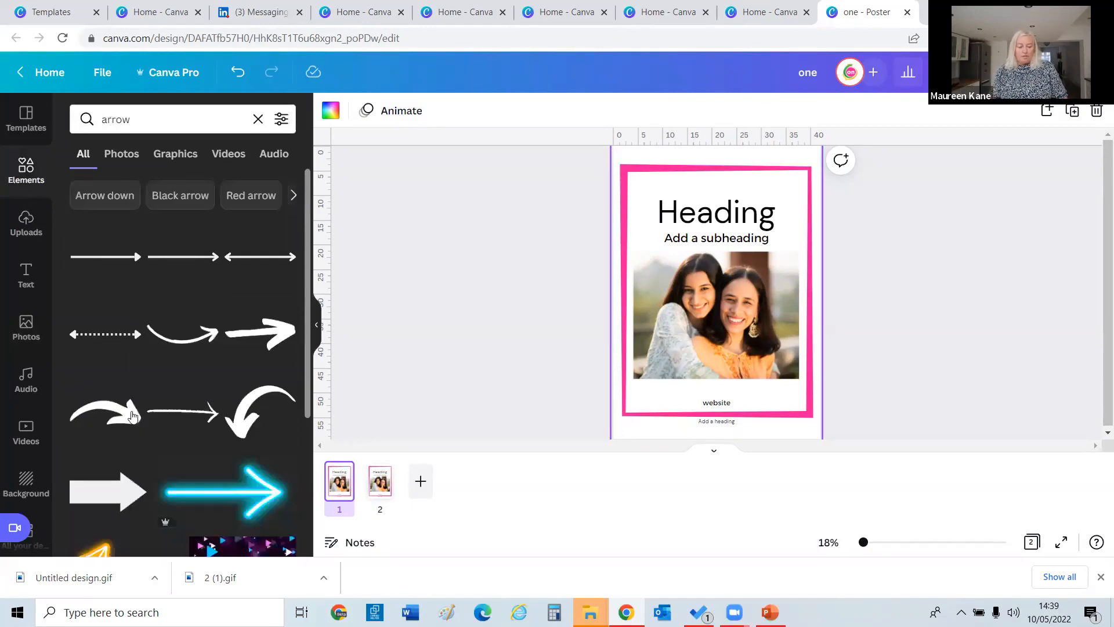
pyautogui.click(254, 335)
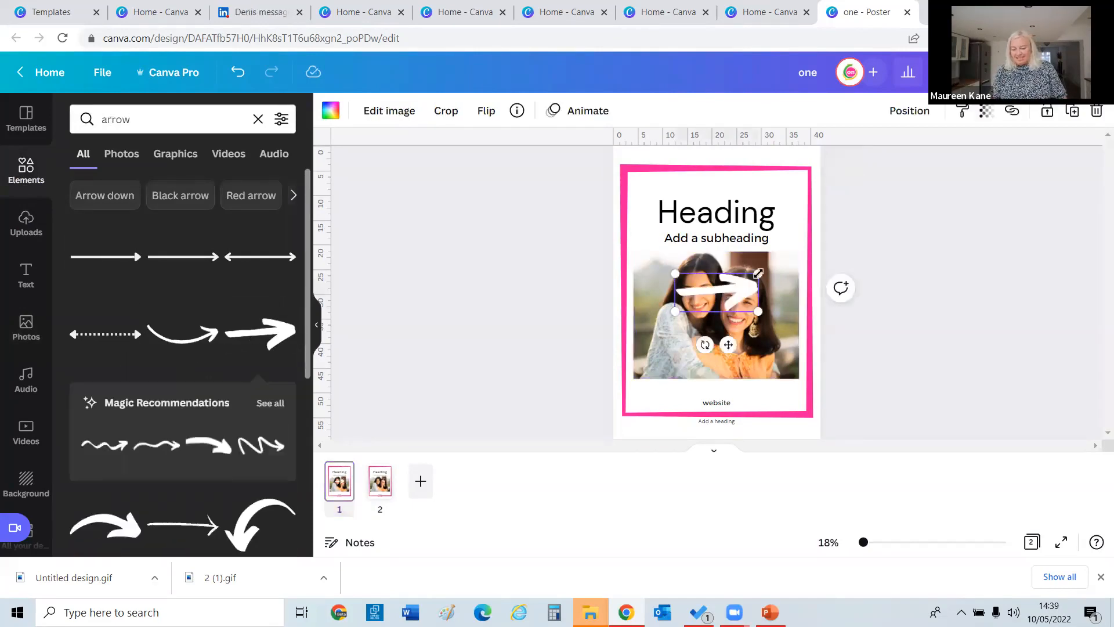
pyautogui.moveTo(758, 273); pyautogui.dragTo(779, 399)
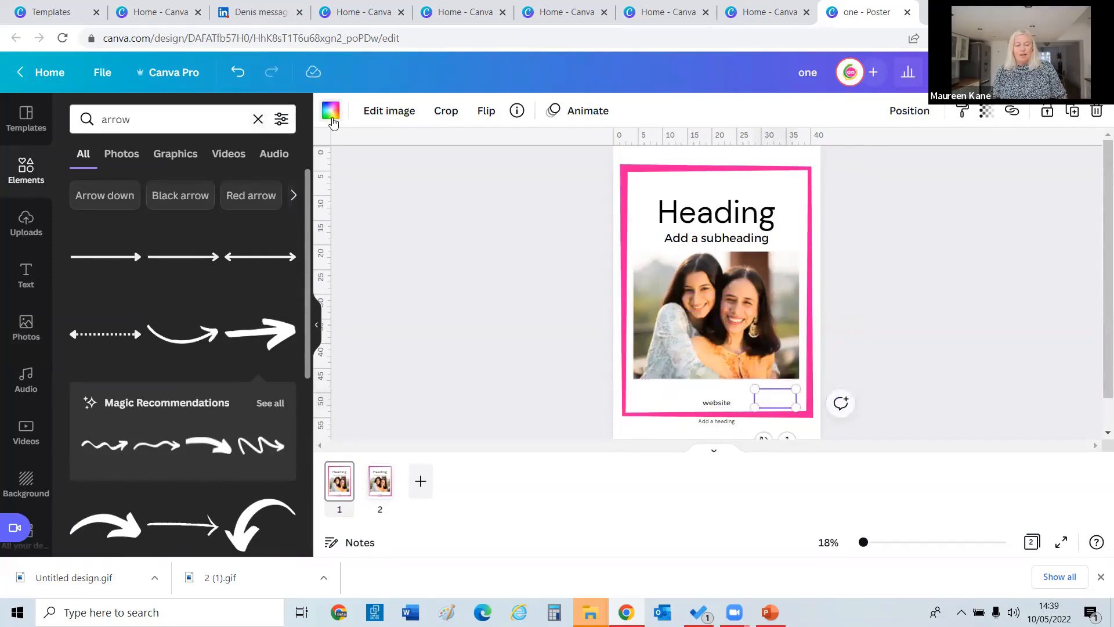
# Recolour the arrow blue, then crop and shrink it beside the website text.
pyautogui.click(331, 110)
pyautogui.click(202, 289)
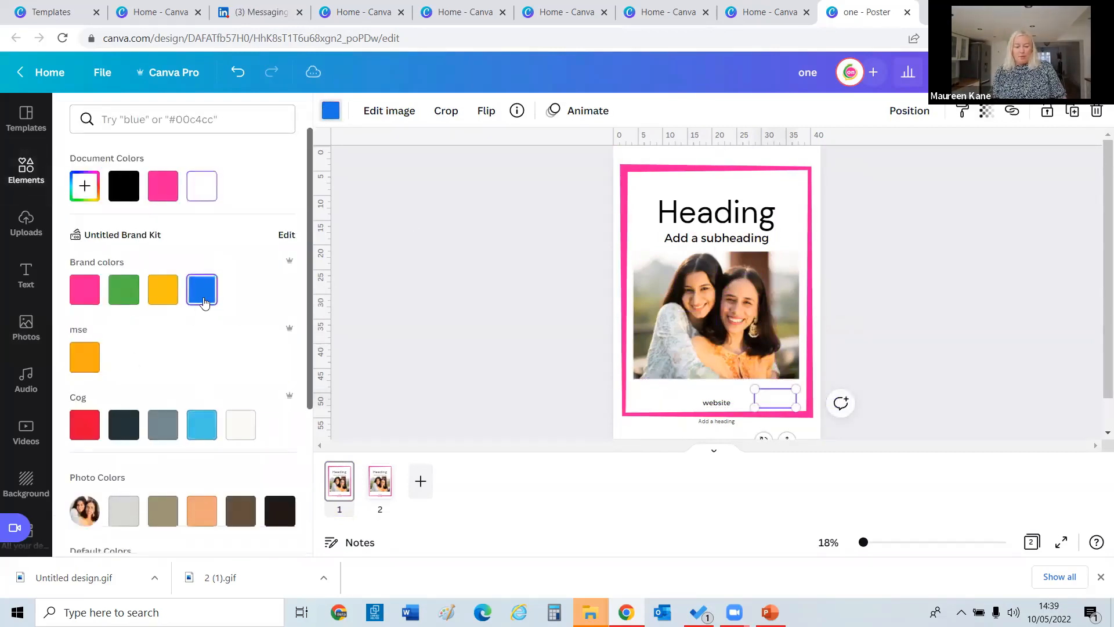
pyautogui.click(490, 320)
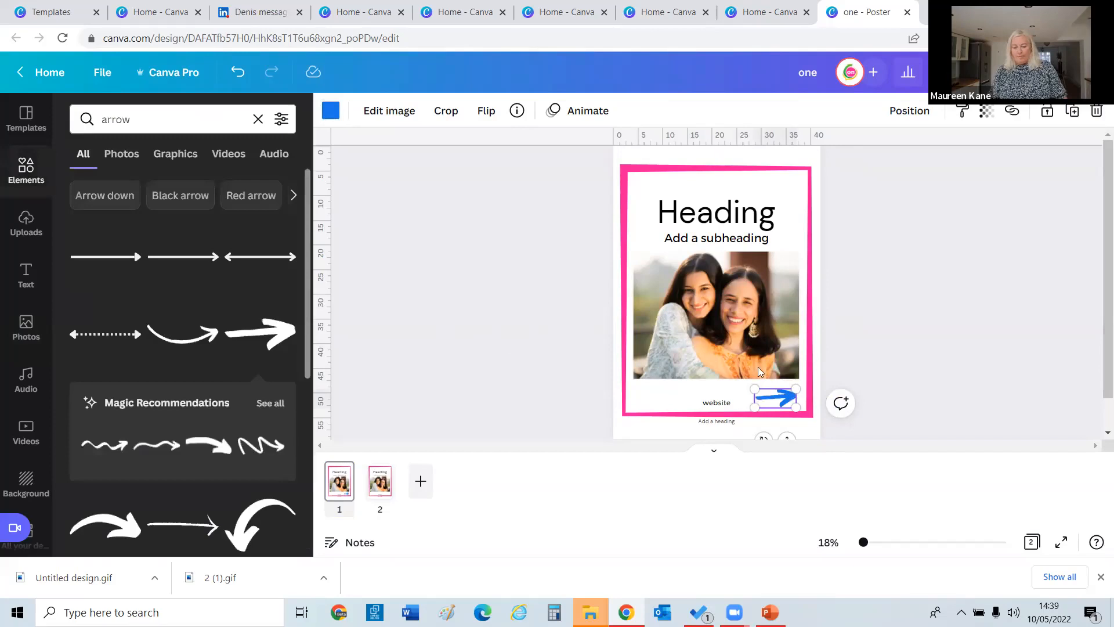
pyautogui.click(788, 402)
pyautogui.click(780, 397)
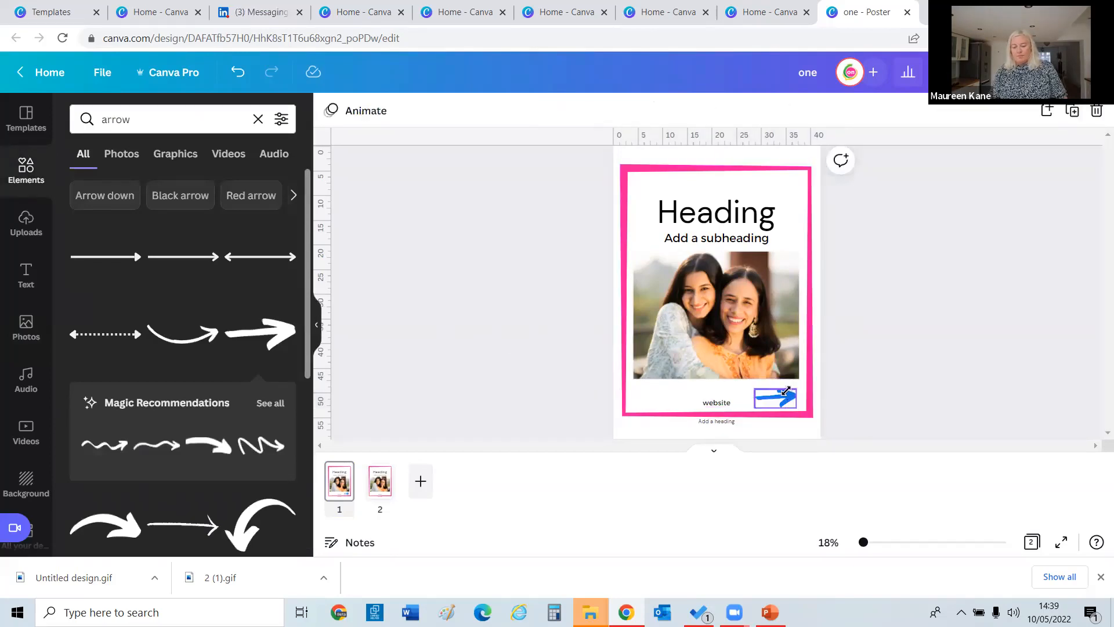
pyautogui.doubleClick(791, 392)
pyautogui.moveTo(793, 388); pyautogui.dragTo(784, 393)
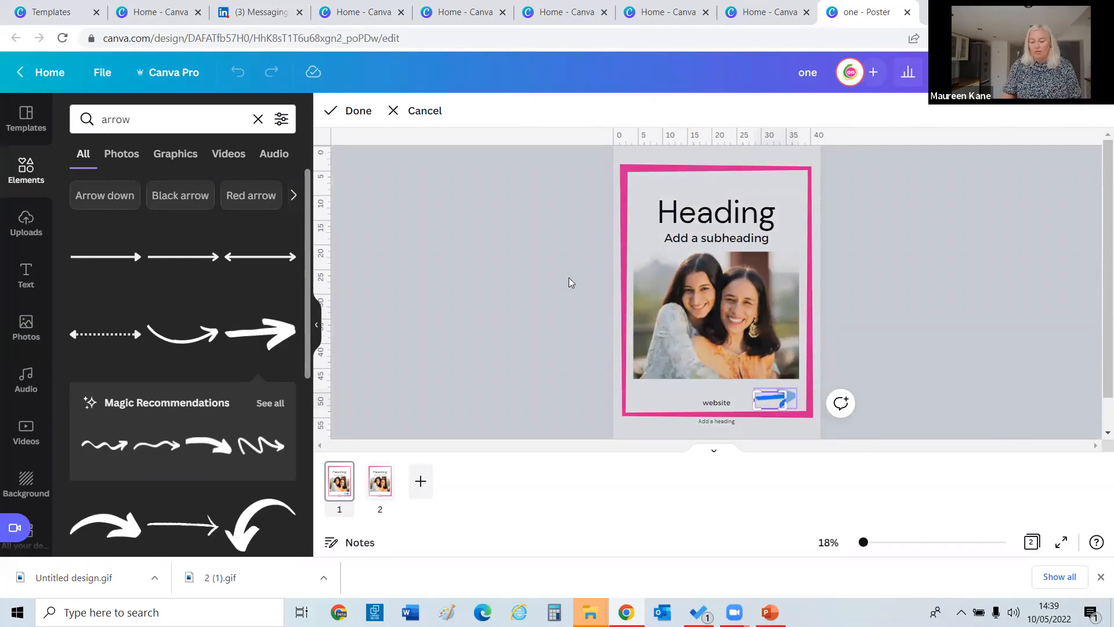
pyautogui.click(418, 110)
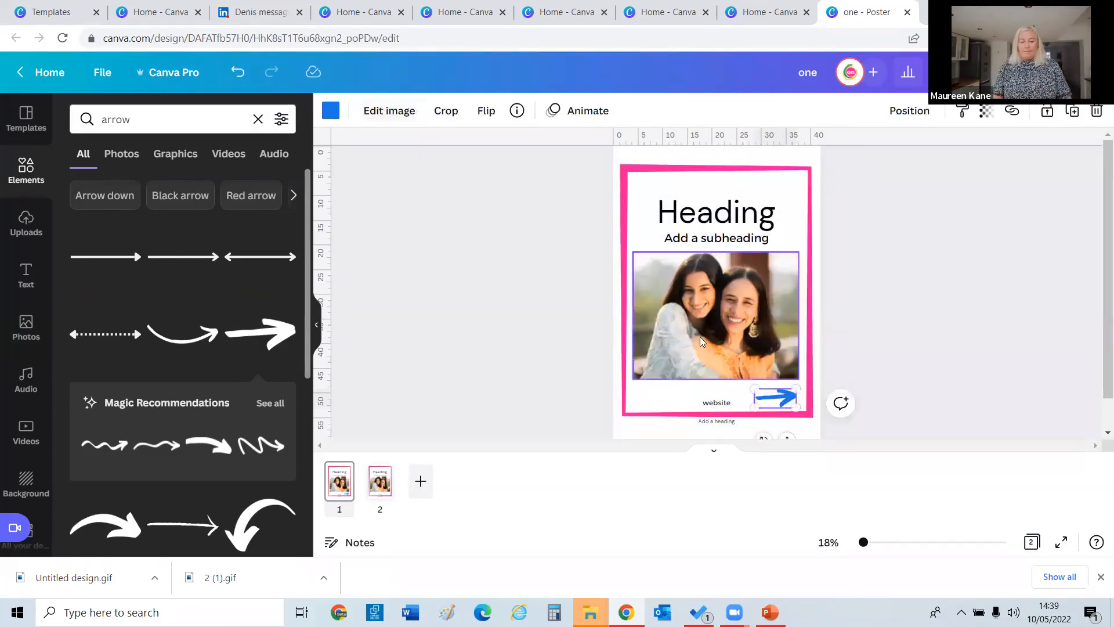
pyautogui.moveTo(755, 389); pyautogui.dragTo(759, 404)
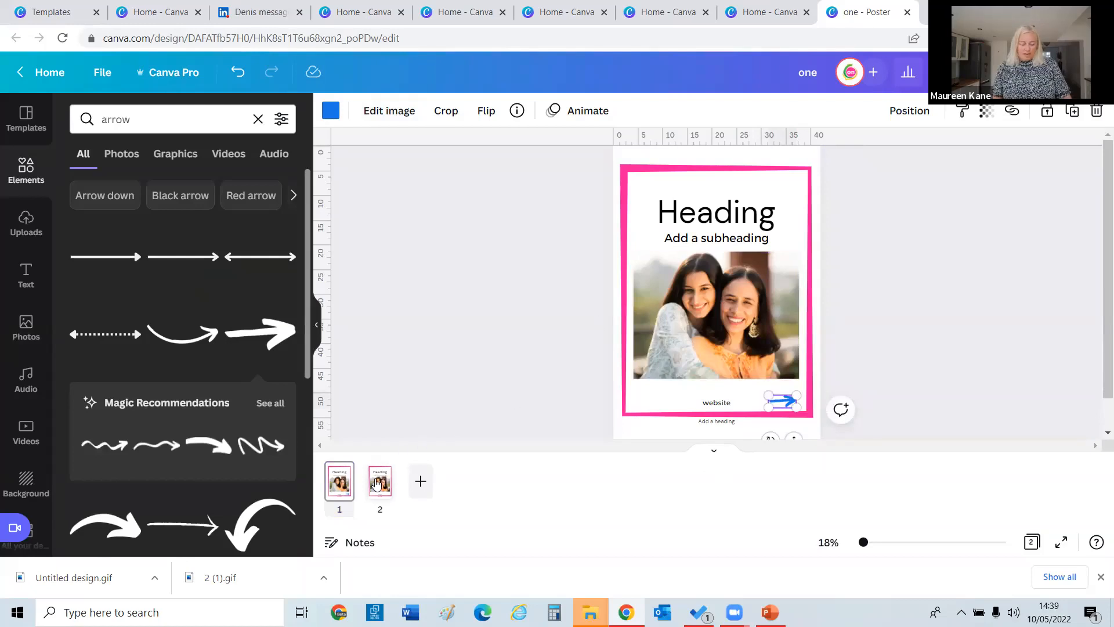
# Put the same blue arrow onto page 2 as well.
pyautogui.click(351, 485)
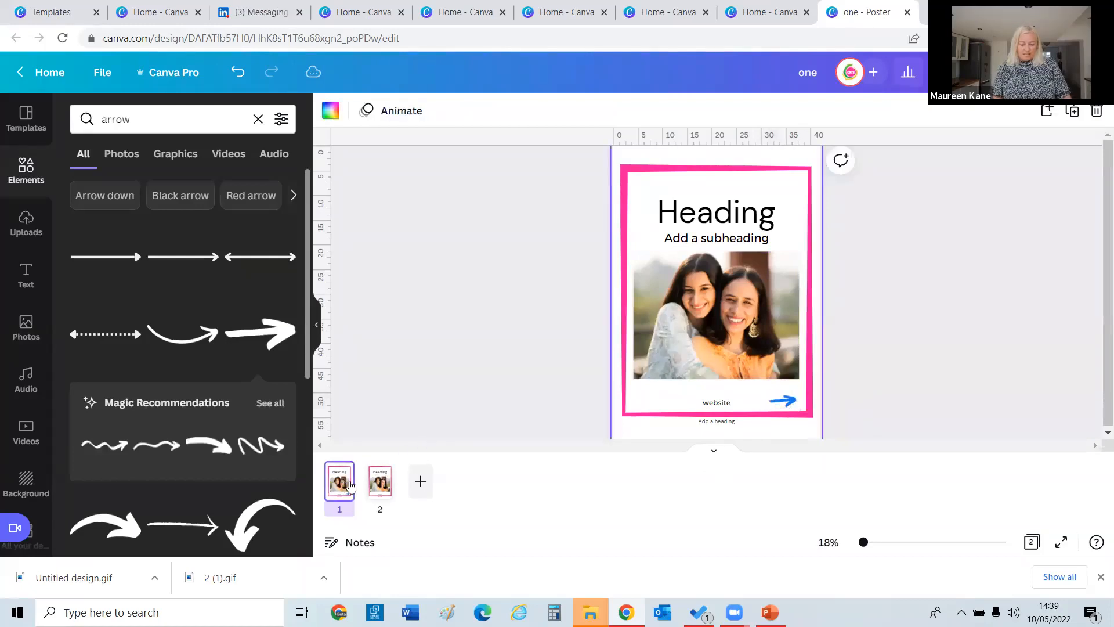
pyautogui.click(790, 398)
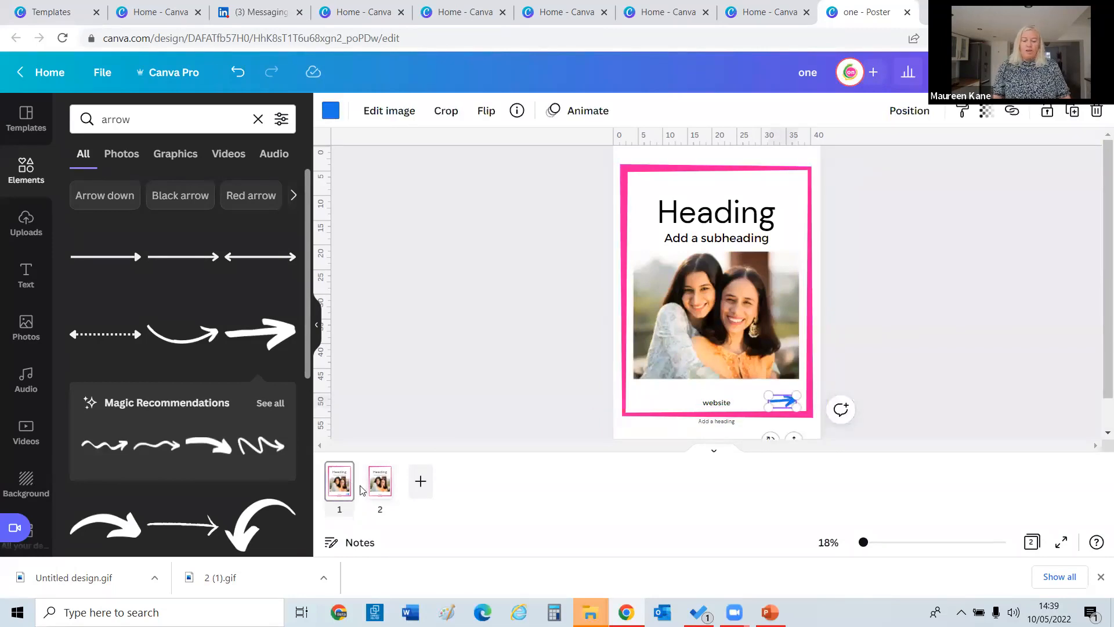
pyautogui.click(383, 480)
pyautogui.hotkey('ctrl', 'z')
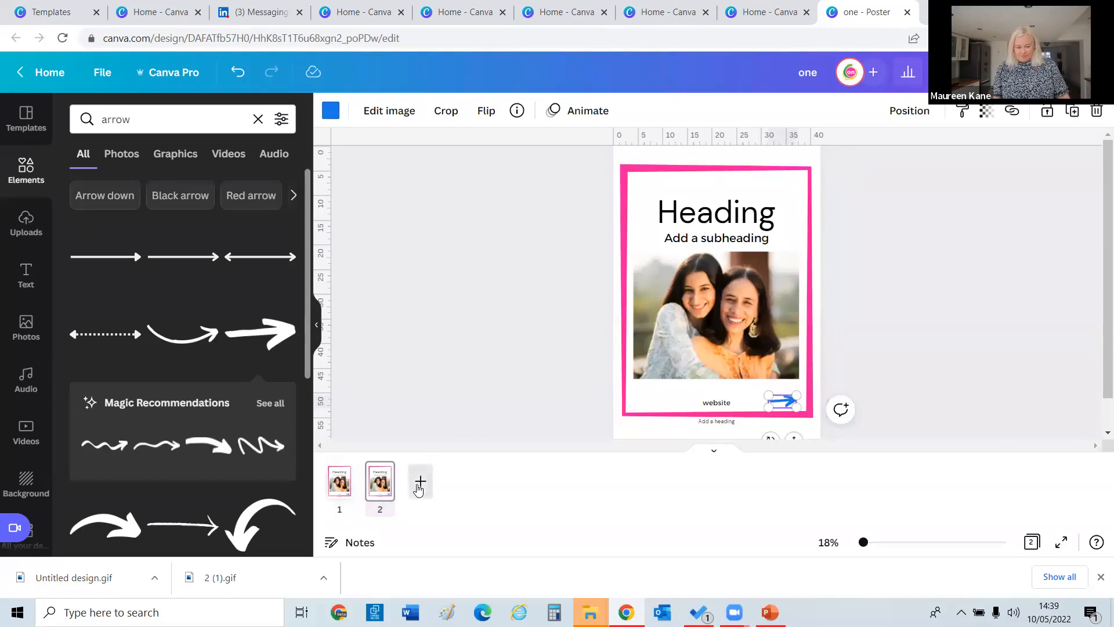
# Duplicate the arrow poster three more times and check pages 2 through 5.
pyautogui.click(420, 480)
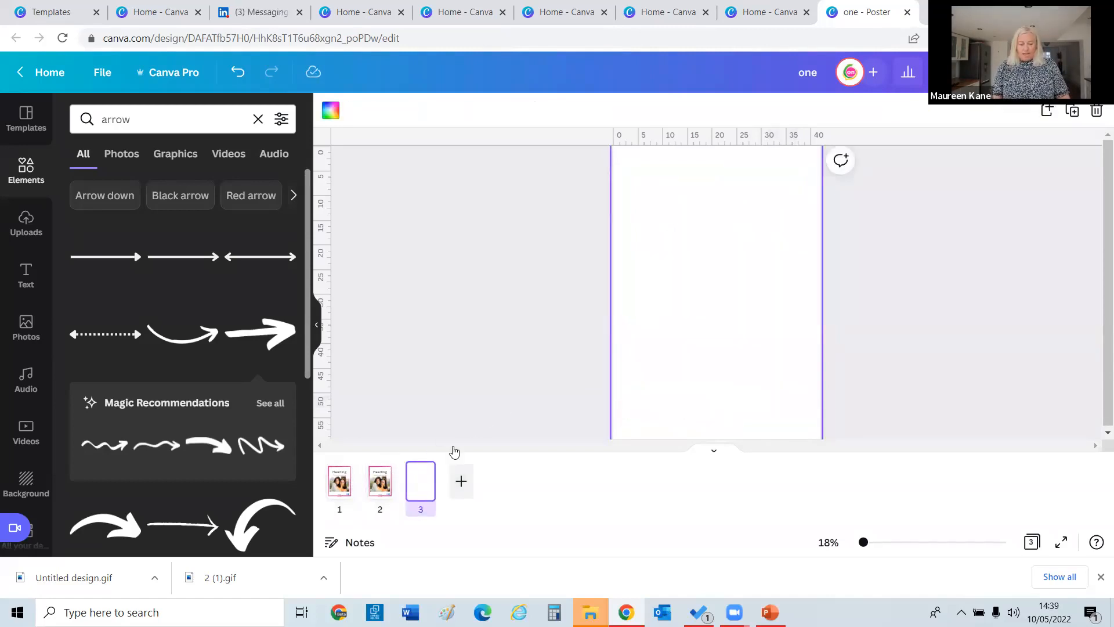
pyautogui.hotkey('ctrl', 'z')
pyautogui.click(1075, 113)
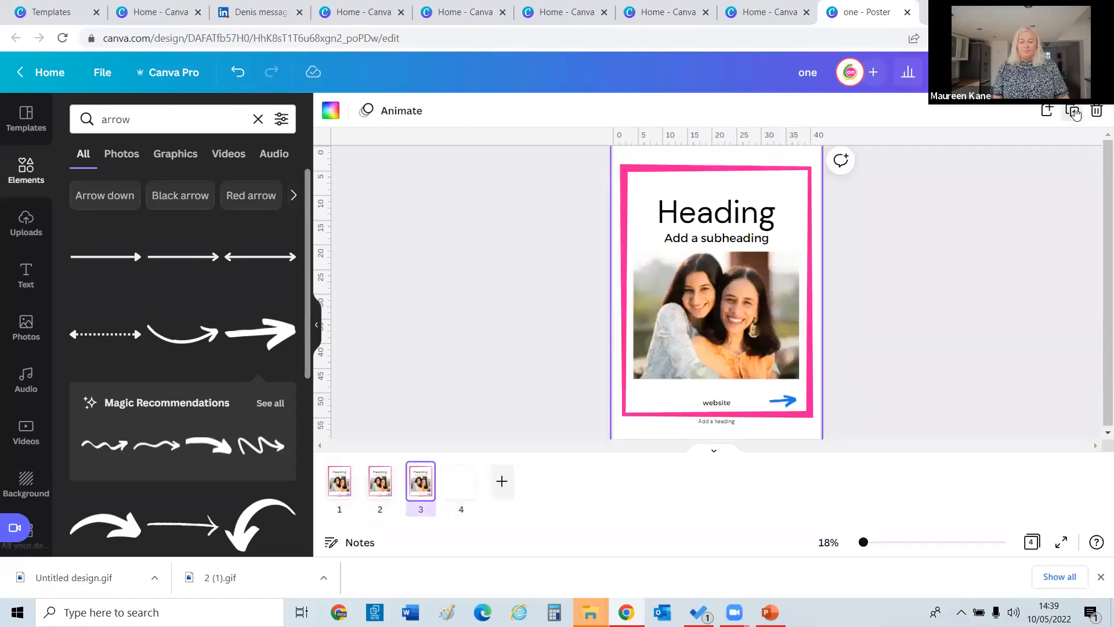
pyautogui.click(1075, 114)
pyautogui.click(1075, 113)
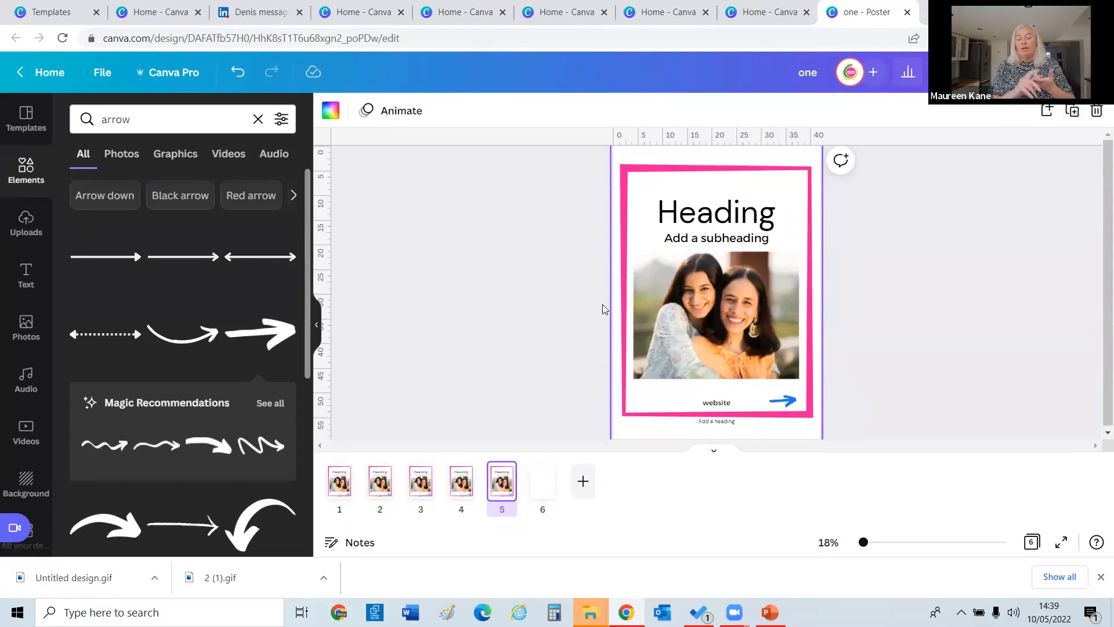
pyautogui.click(383, 478)
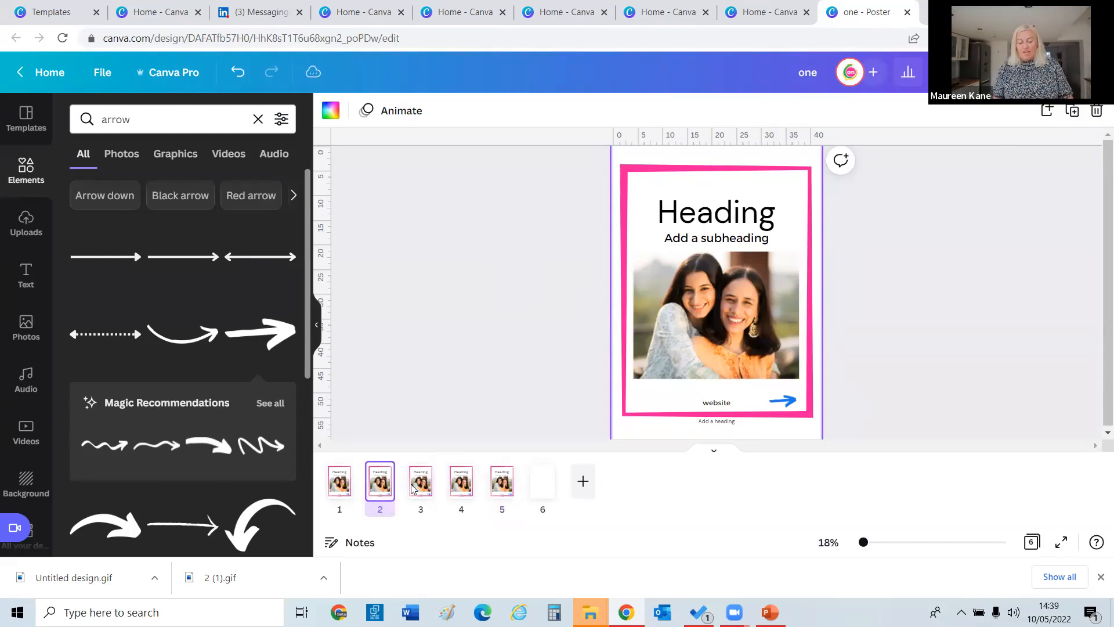
pyautogui.click(420, 489)
pyautogui.click(462, 484)
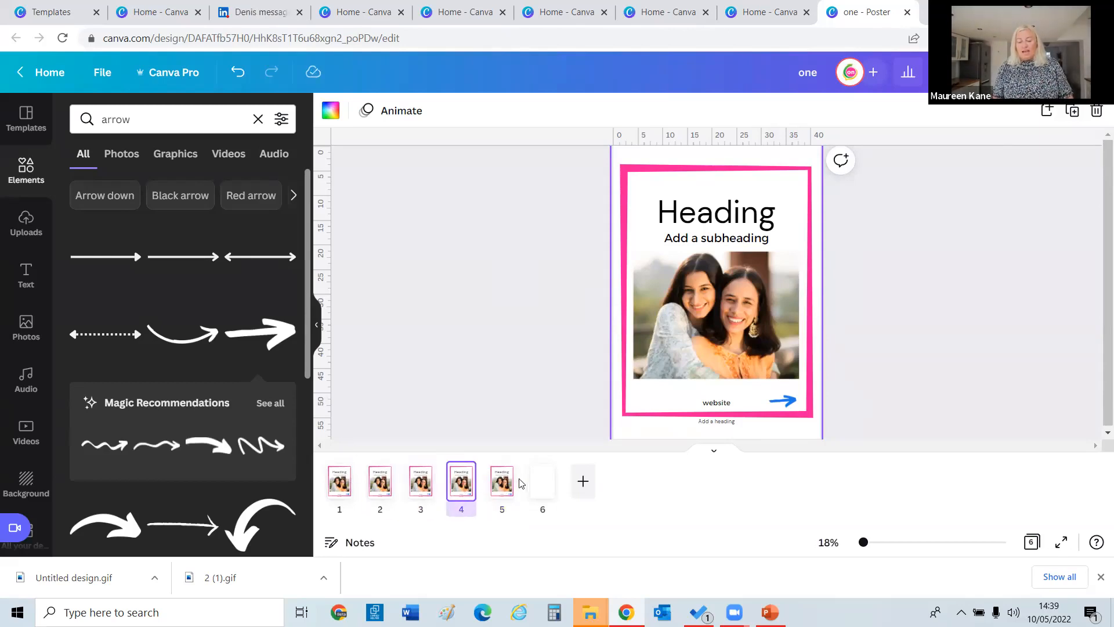
pyautogui.click(506, 484)
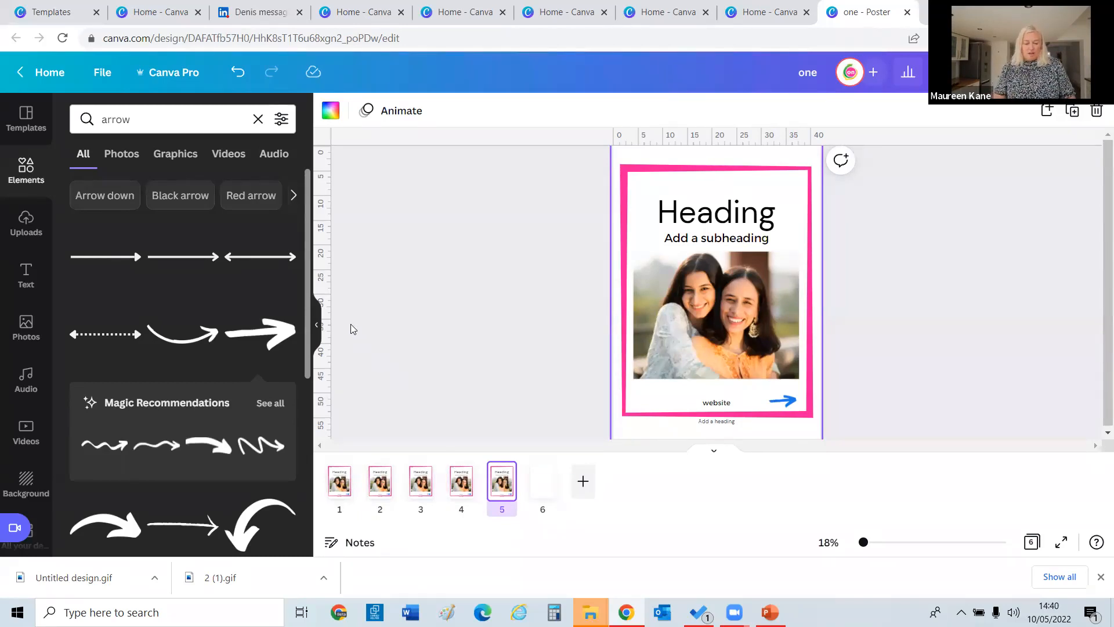
# Browse All your designs and peek inside the pink 'Copy of free' design.
pyautogui.scroll(-5, 309, 308)
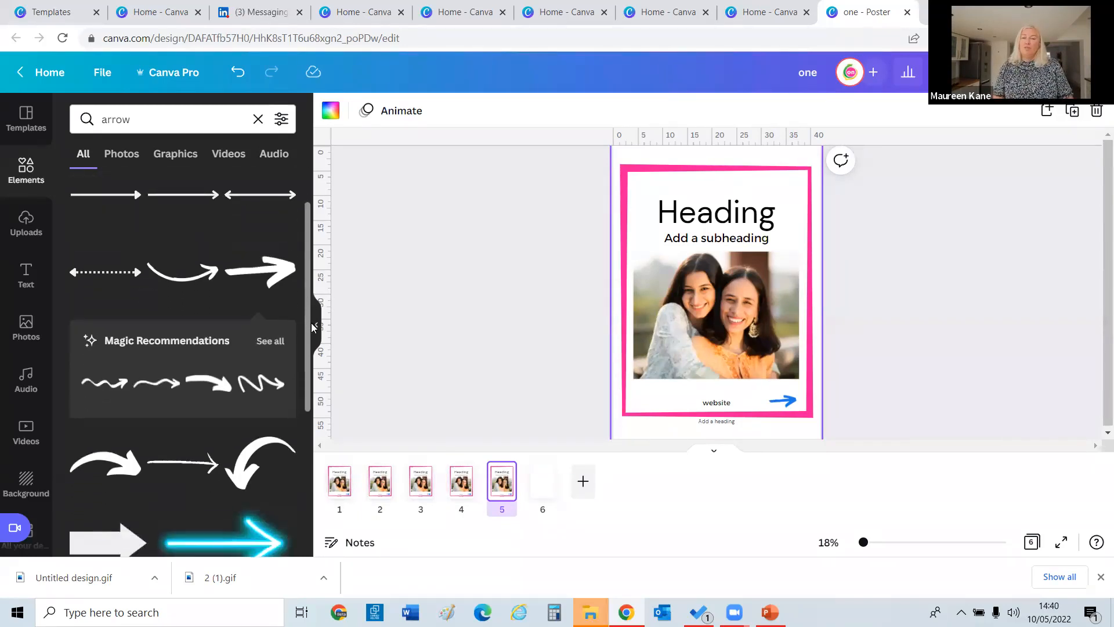
pyautogui.scroll(-4, 174, 476)
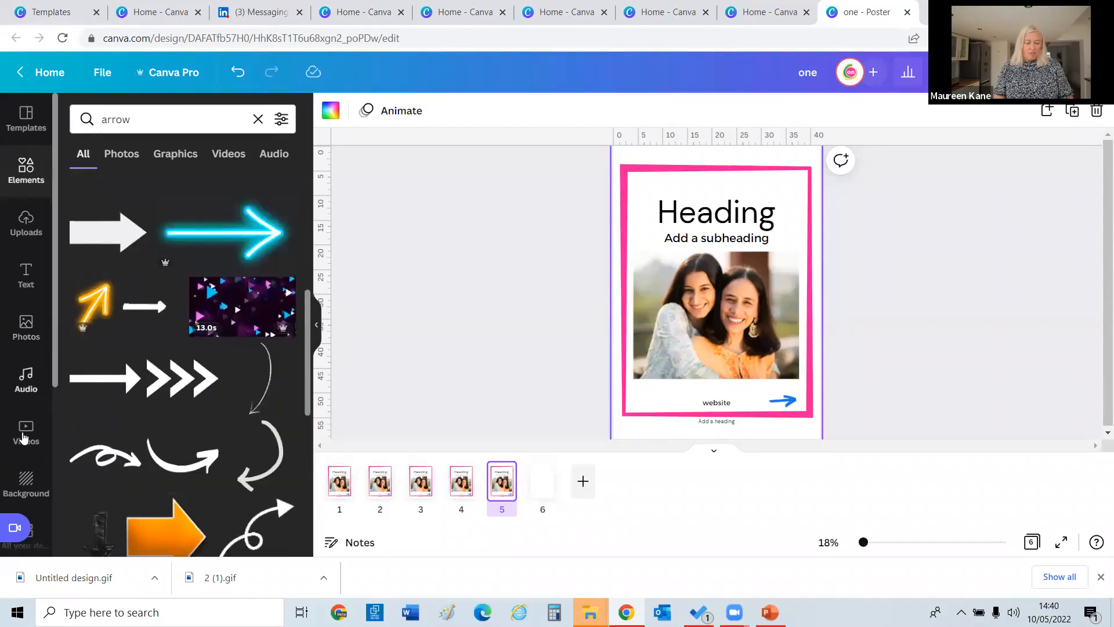
pyautogui.moveTo(55, 350); pyautogui.dragTo(57, 422)
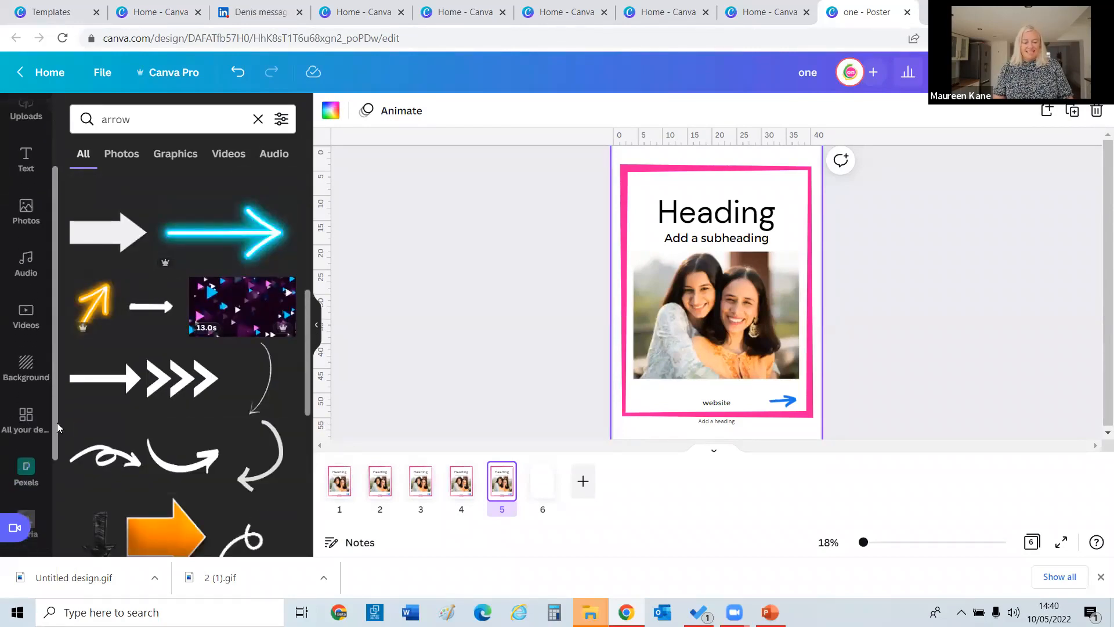
pyautogui.click(26, 416)
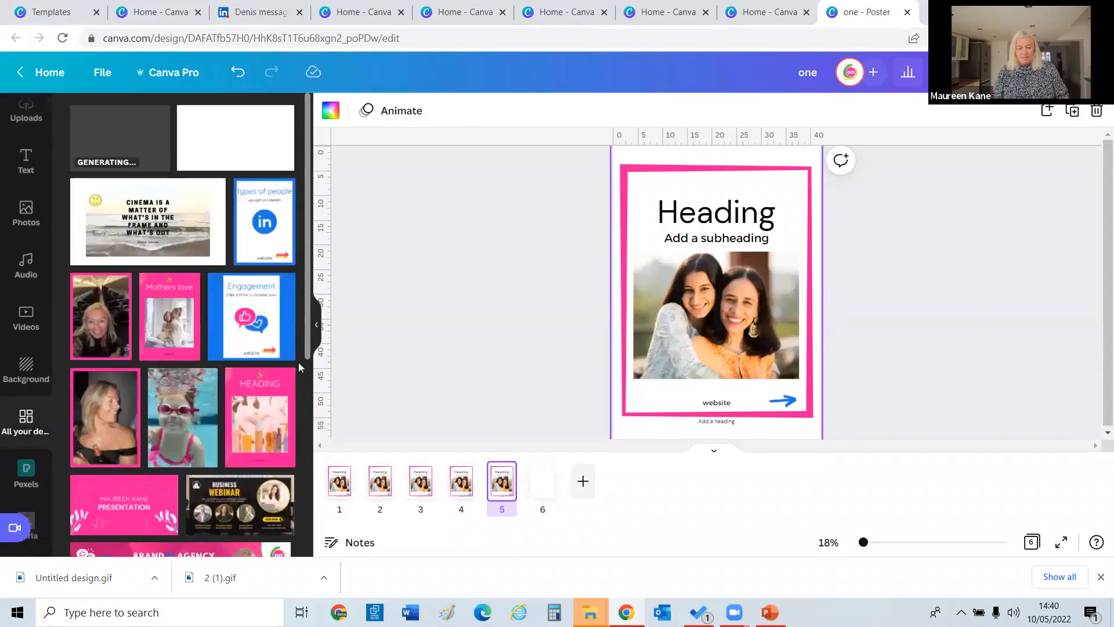
pyautogui.scroll(-10, 301, 367)
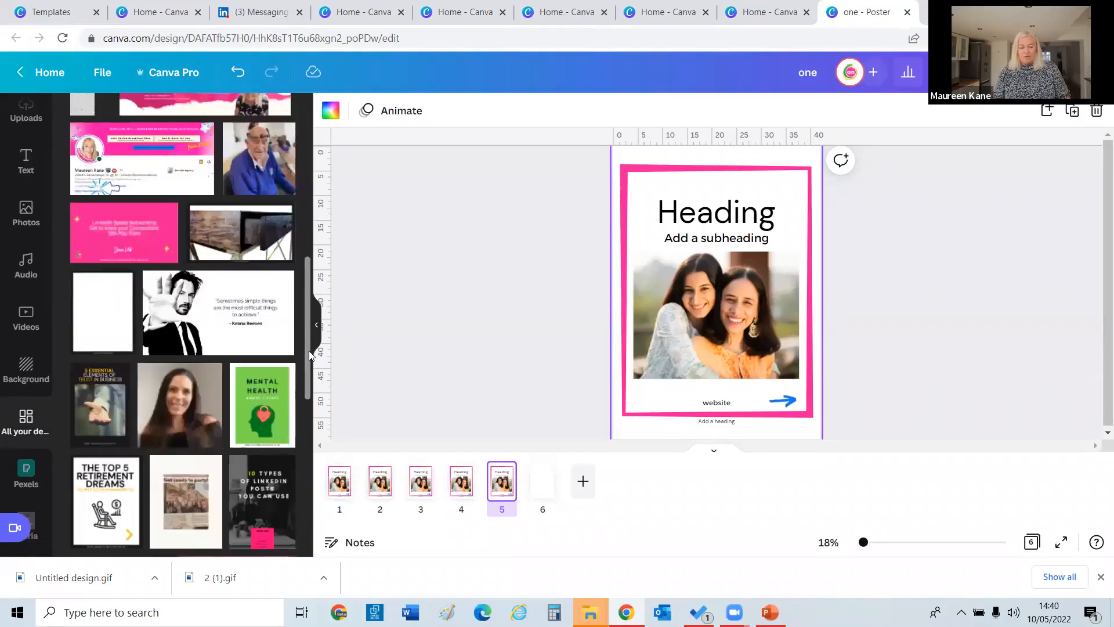
pyautogui.moveTo(309, 351); pyautogui.dragTo(317, 484)
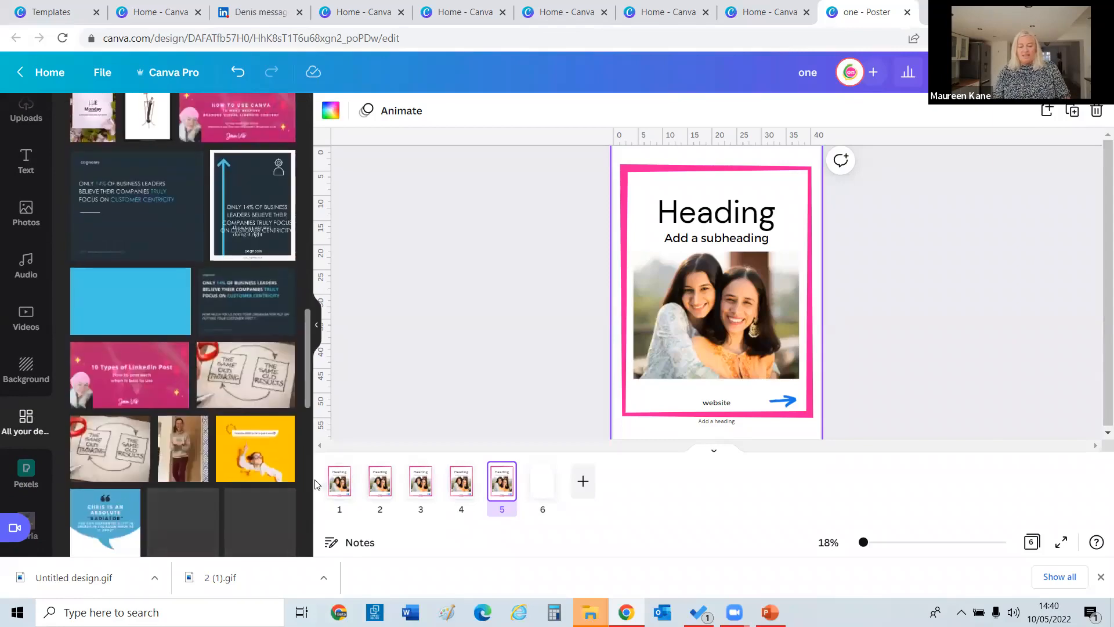
pyautogui.scroll(-15, 317, 484)
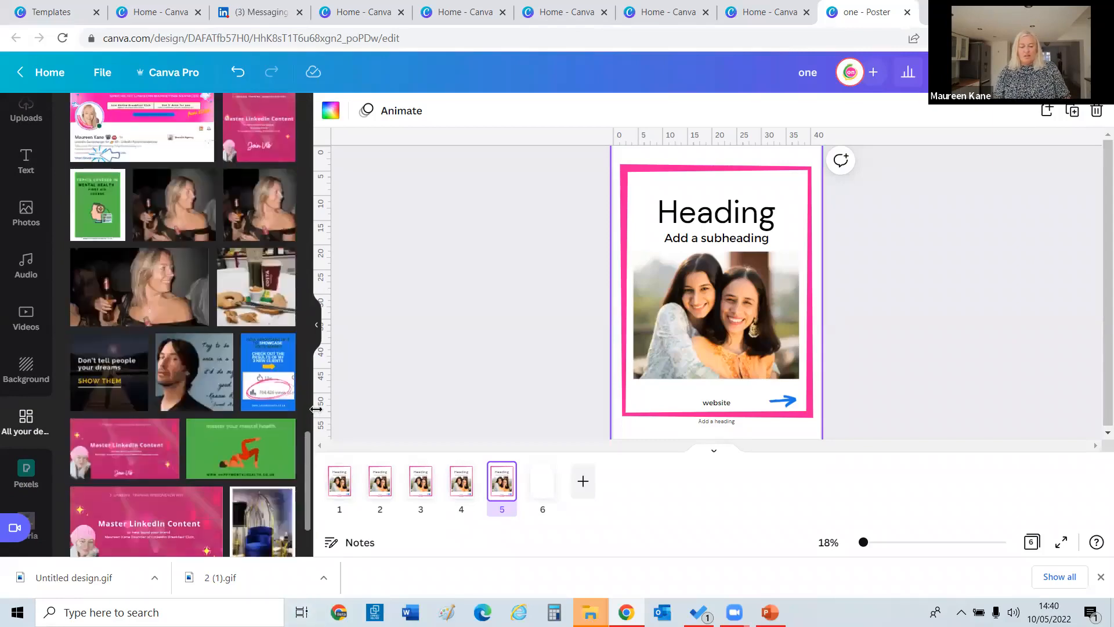
pyautogui.moveTo(308, 444); pyautogui.dragTo(301, 520)
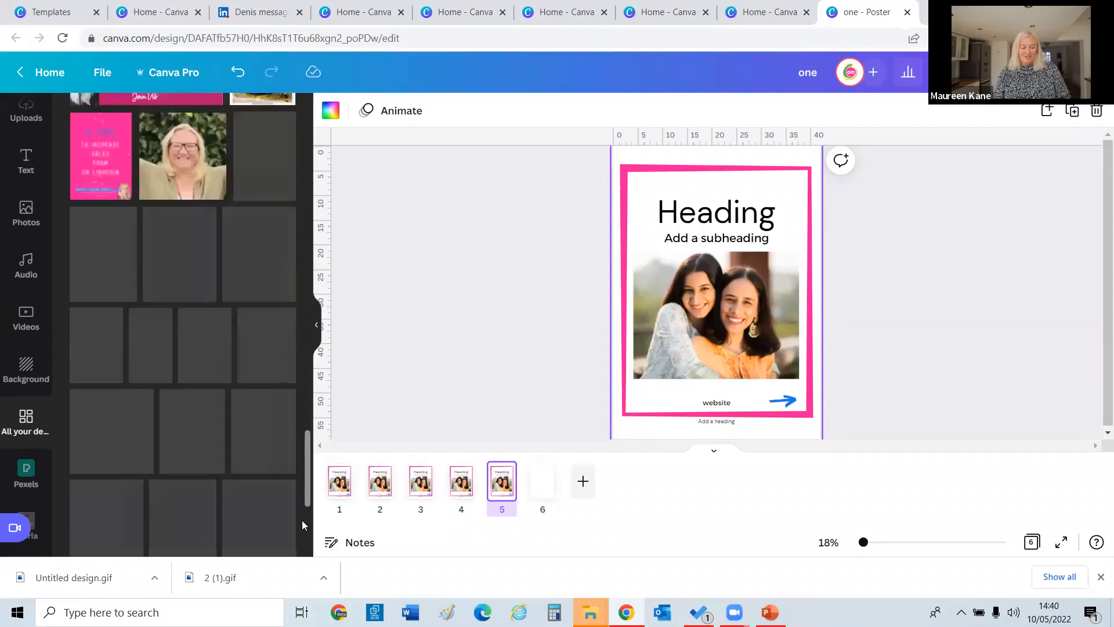
pyautogui.click(107, 162)
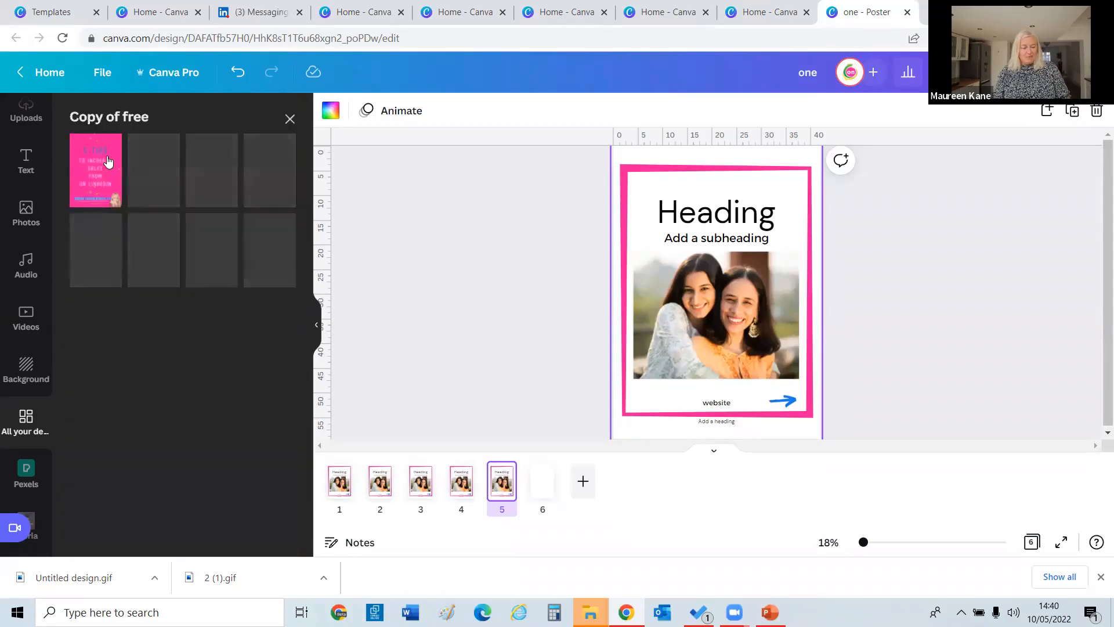
pyautogui.click(290, 119)
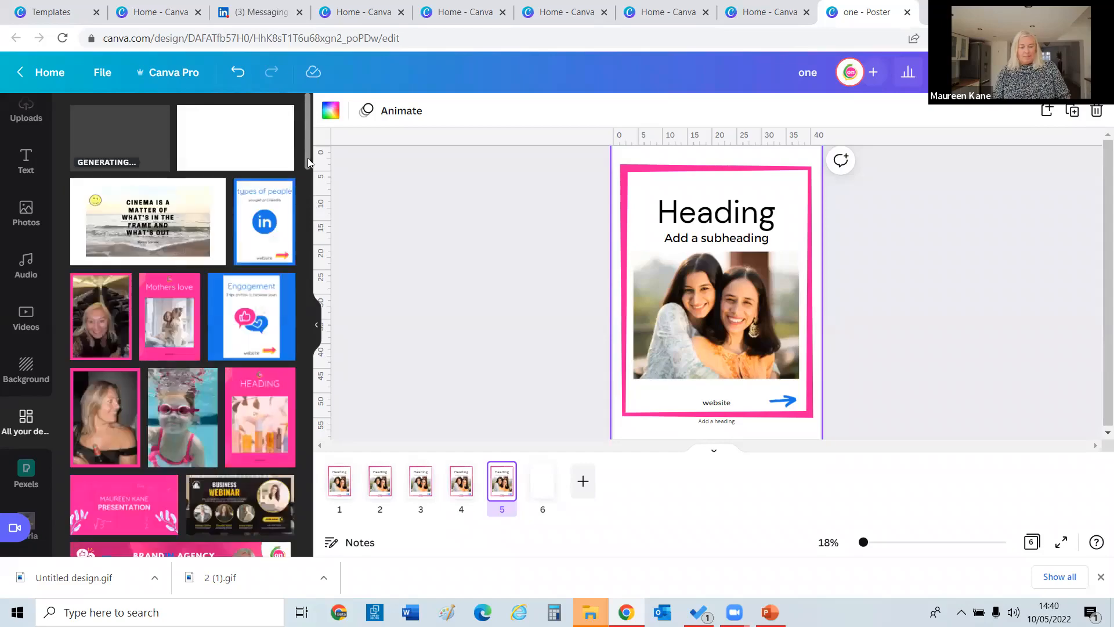
pyautogui.scroll(-10, 311, 212)
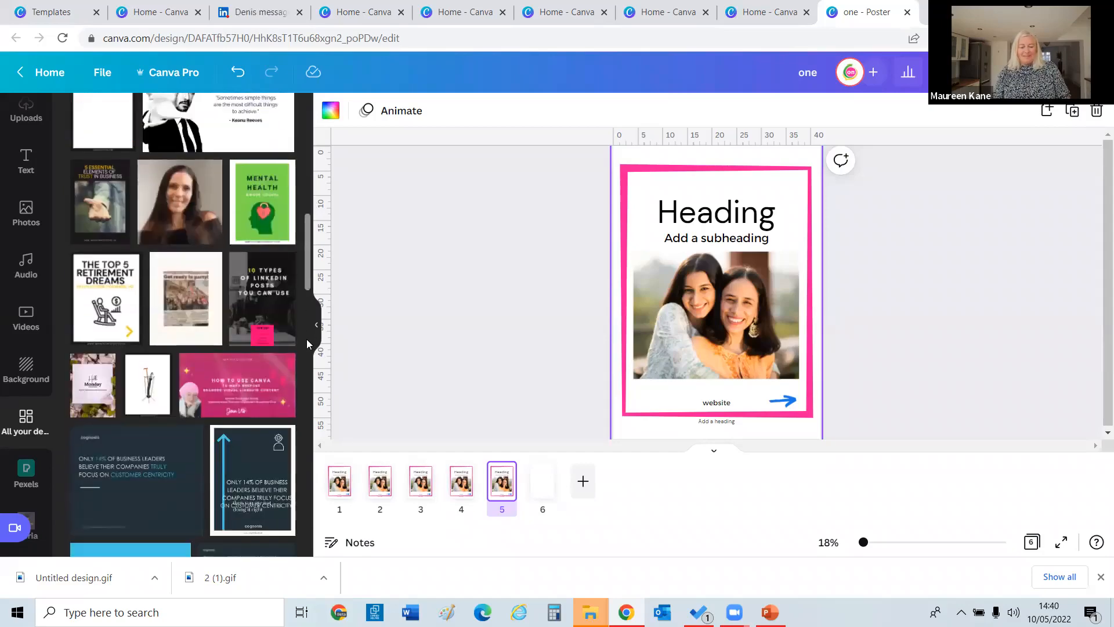
pyautogui.moveTo(306, 262); pyautogui.dragTo(311, 478)
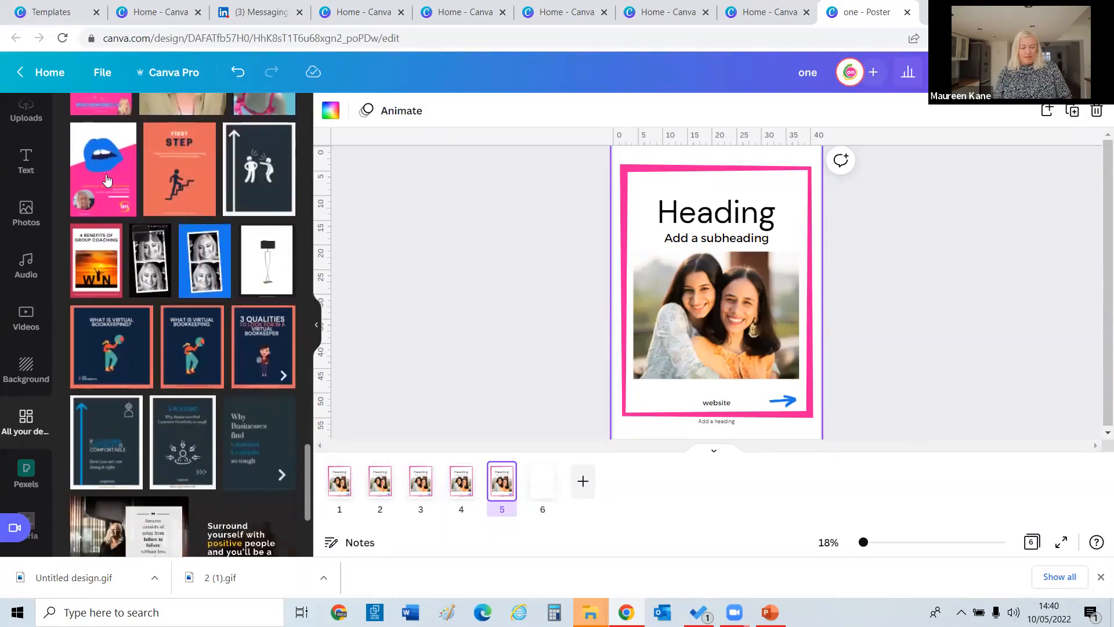
# Check LinkedIn Marketing Services and Copy of 4 ways, then show 'questions people ask on linkedIn' pages.
pyautogui.click(108, 203)
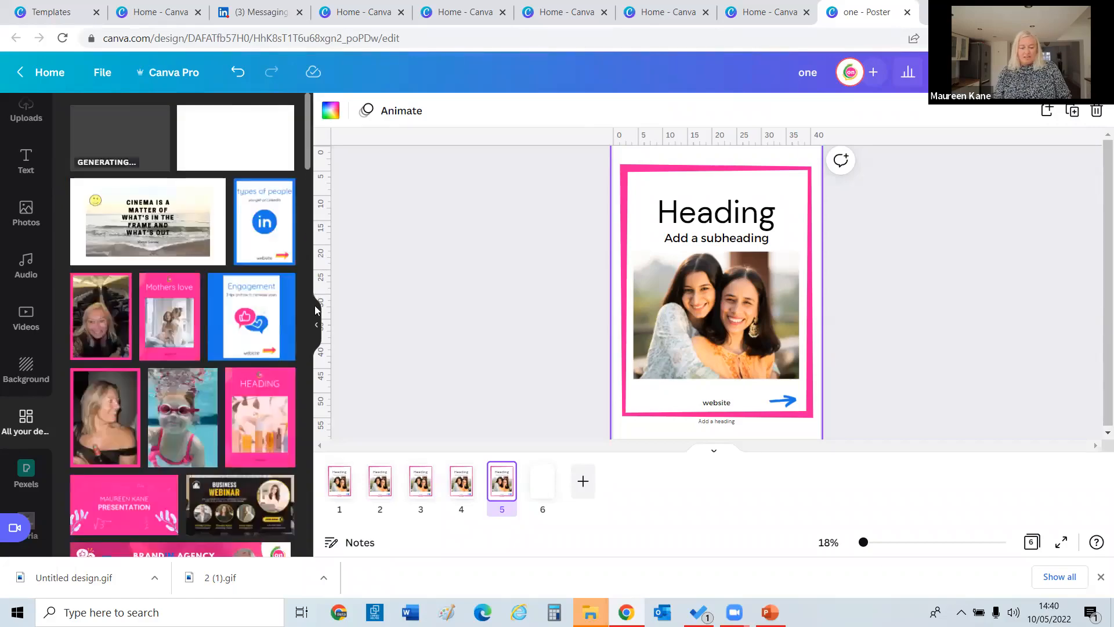
pyautogui.moveTo(315, 310); pyautogui.dragTo(309, 360)
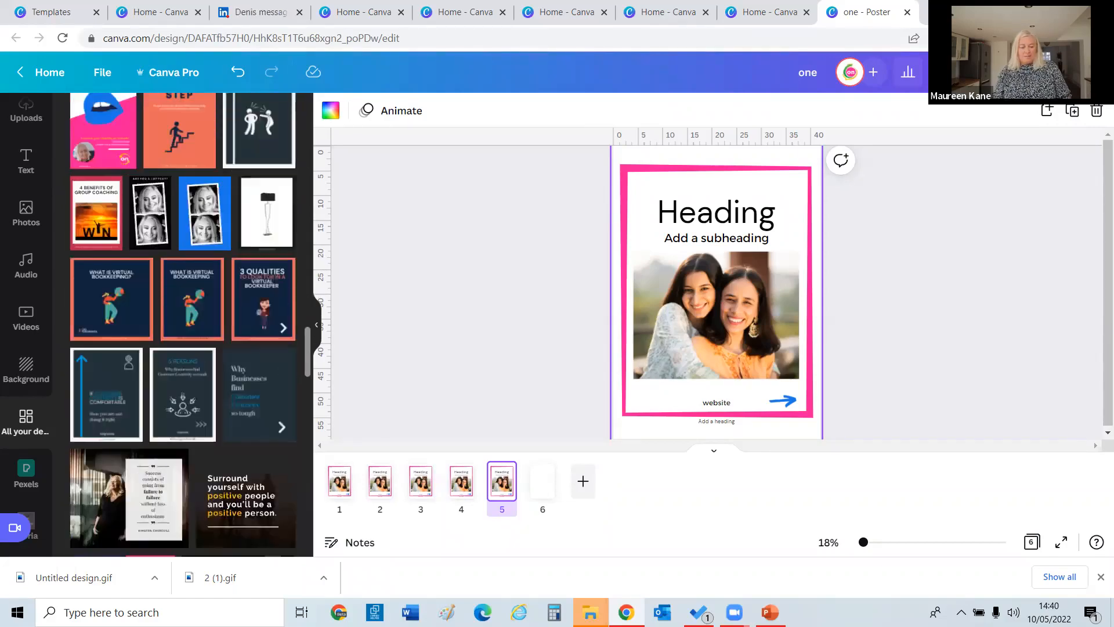
pyautogui.scroll(10, 294, 520)
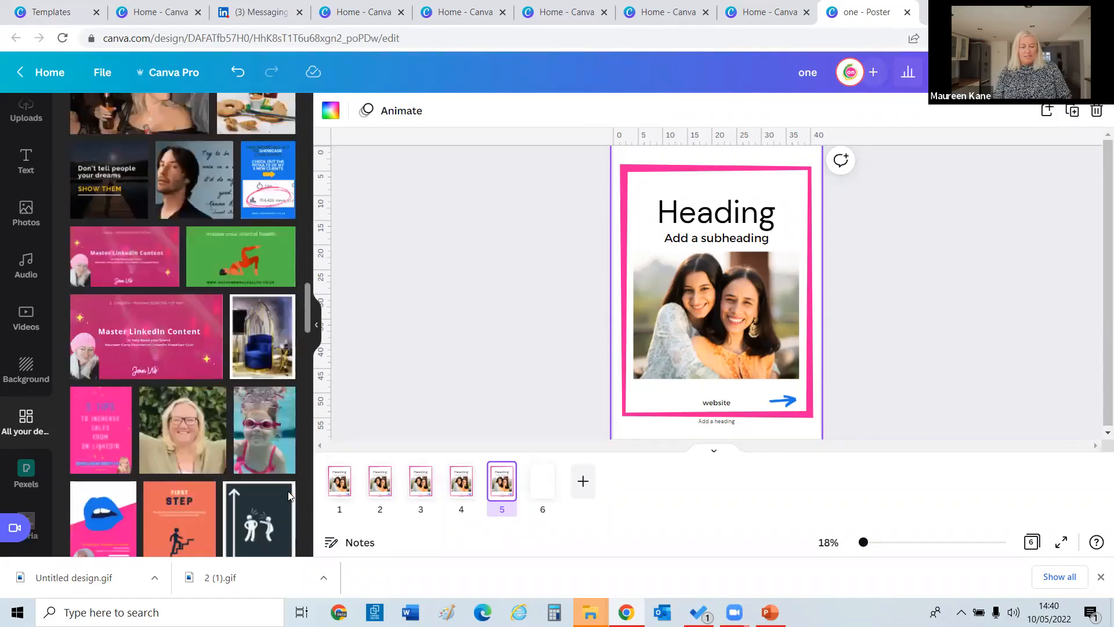
pyautogui.scroll(-15, 286, 475)
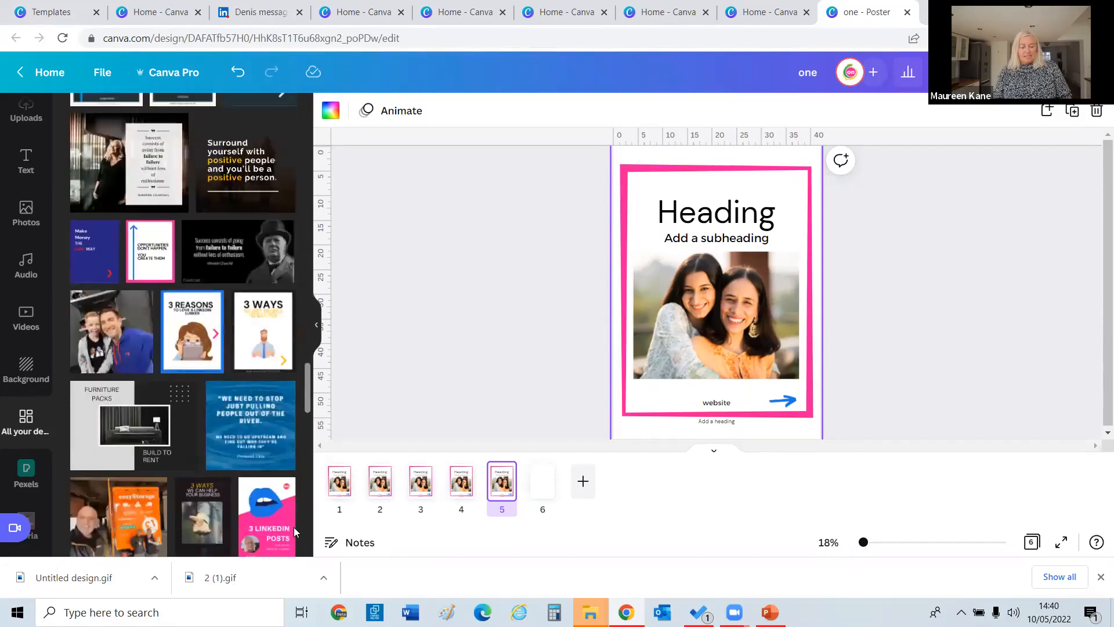
pyautogui.scroll(-5, 183, 325)
pyautogui.scroll(-2, 306, 442)
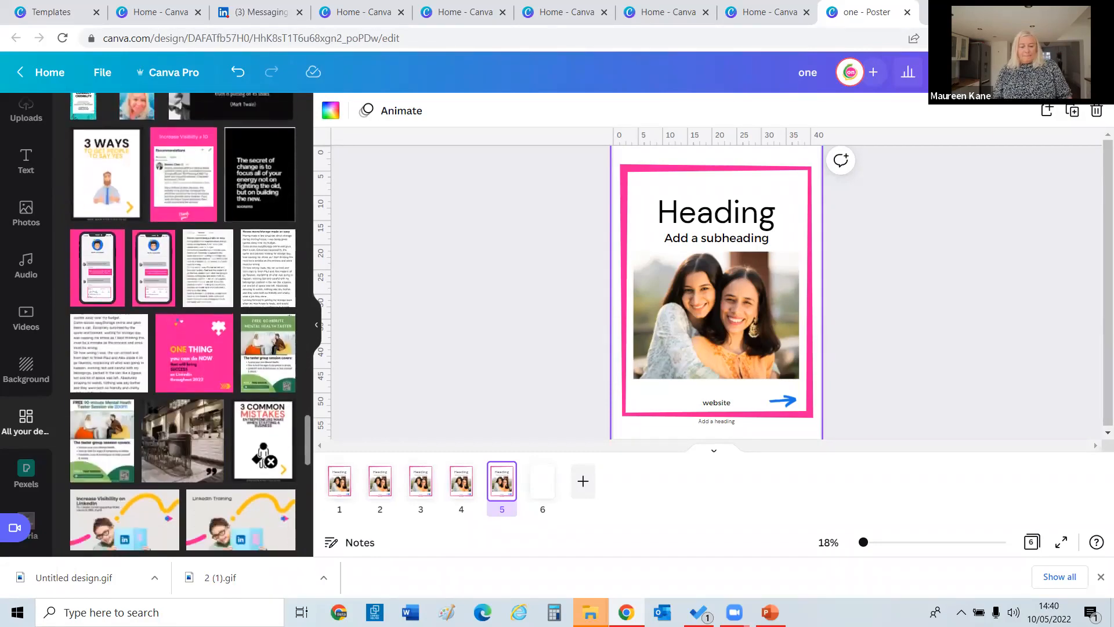
pyautogui.moveTo(307, 442); pyautogui.dragTo(305, 530)
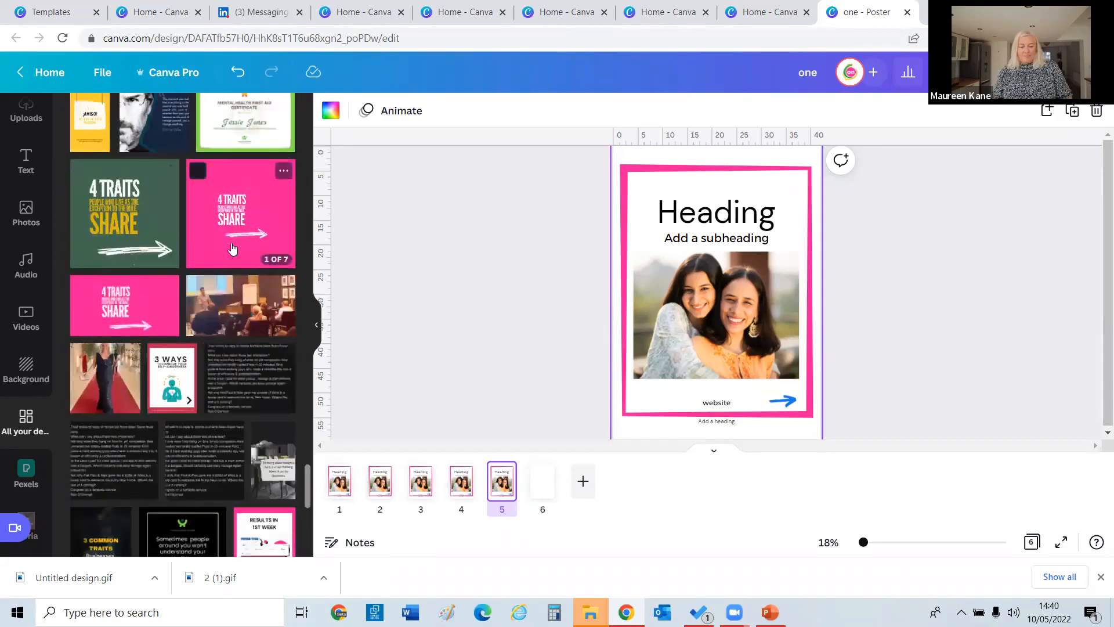
pyautogui.click(231, 248)
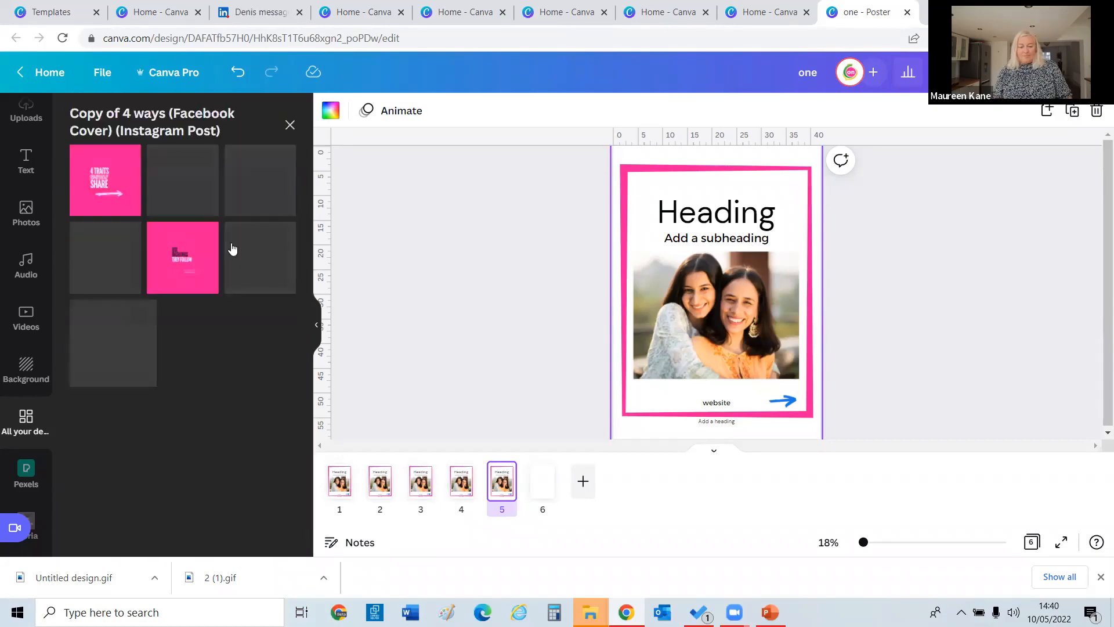
pyautogui.click(290, 126)
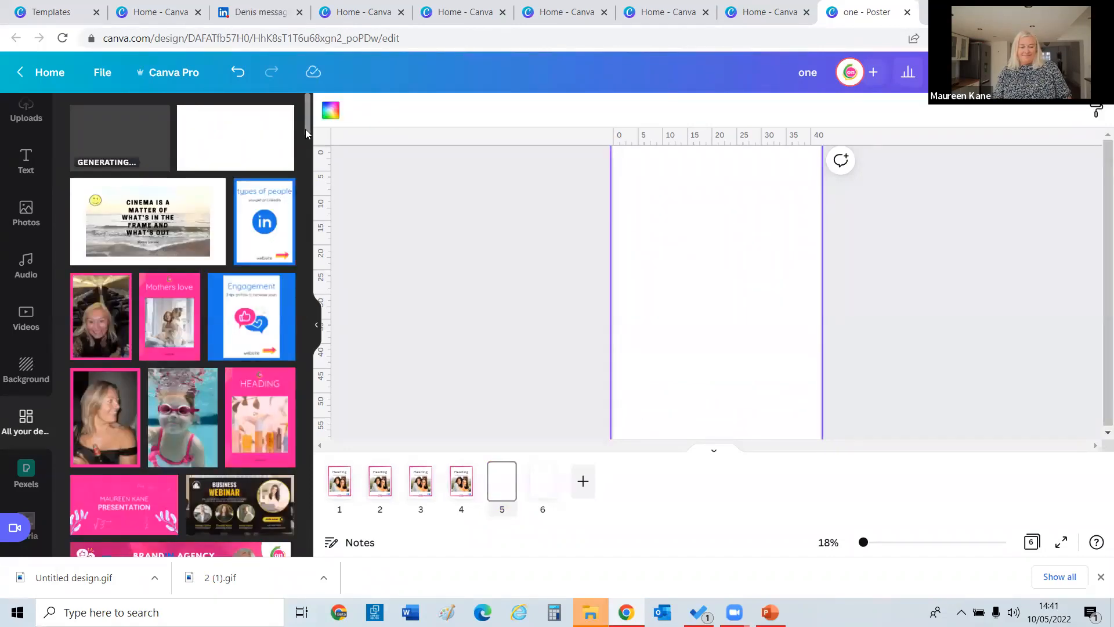
pyautogui.moveTo(307, 133); pyautogui.dragTo(305, 510)
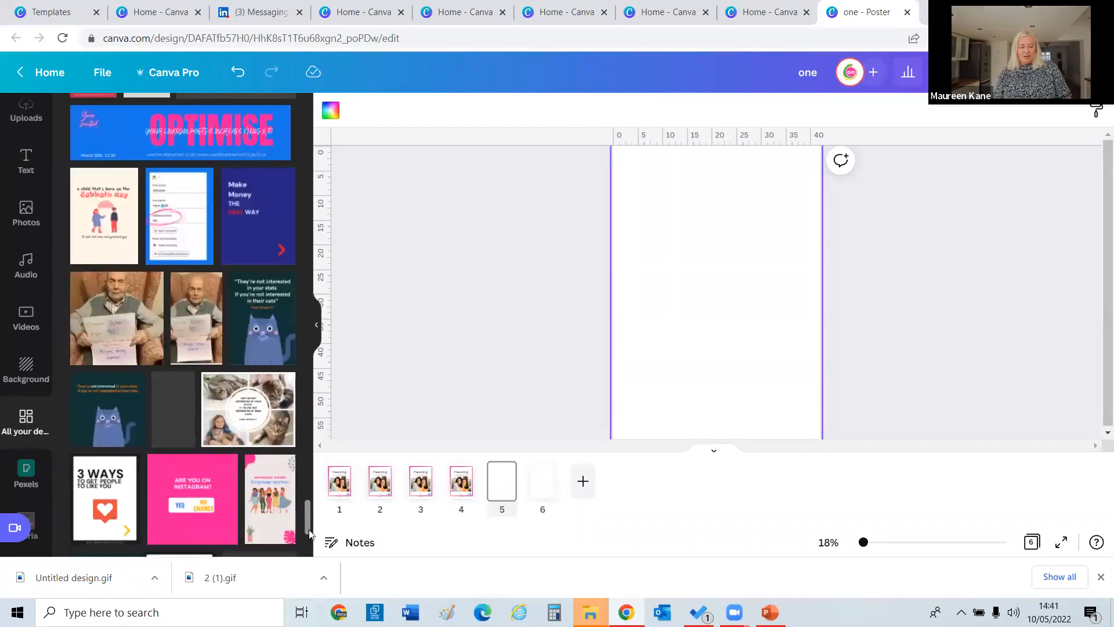
pyautogui.scroll(-10, 312, 516)
pyautogui.scroll(-10, 312, 540)
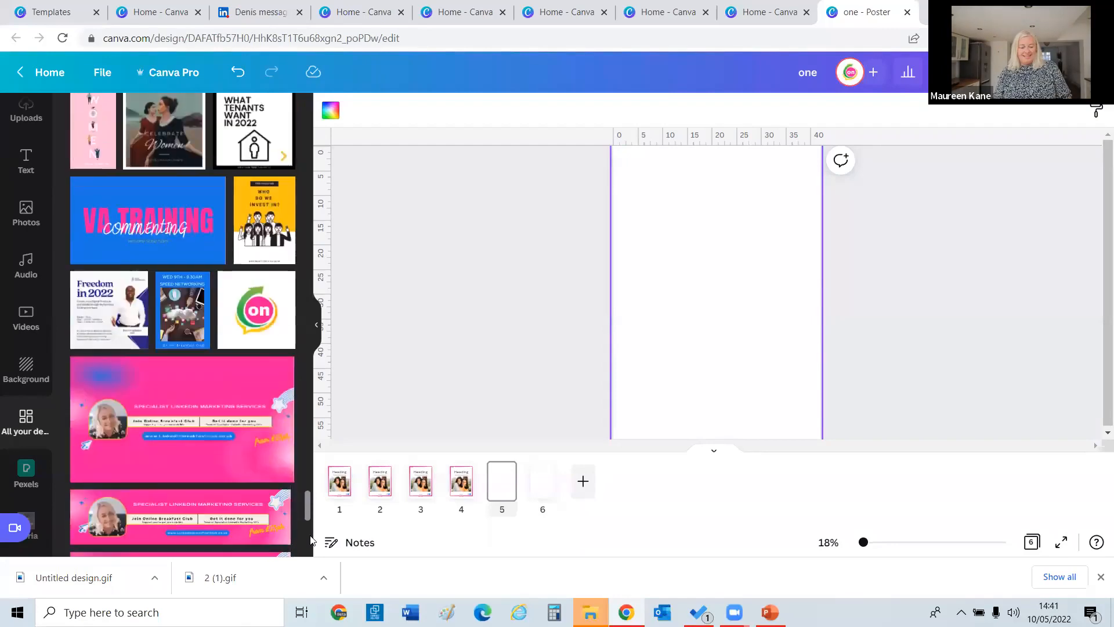
pyautogui.scroll(-6, 90, 326)
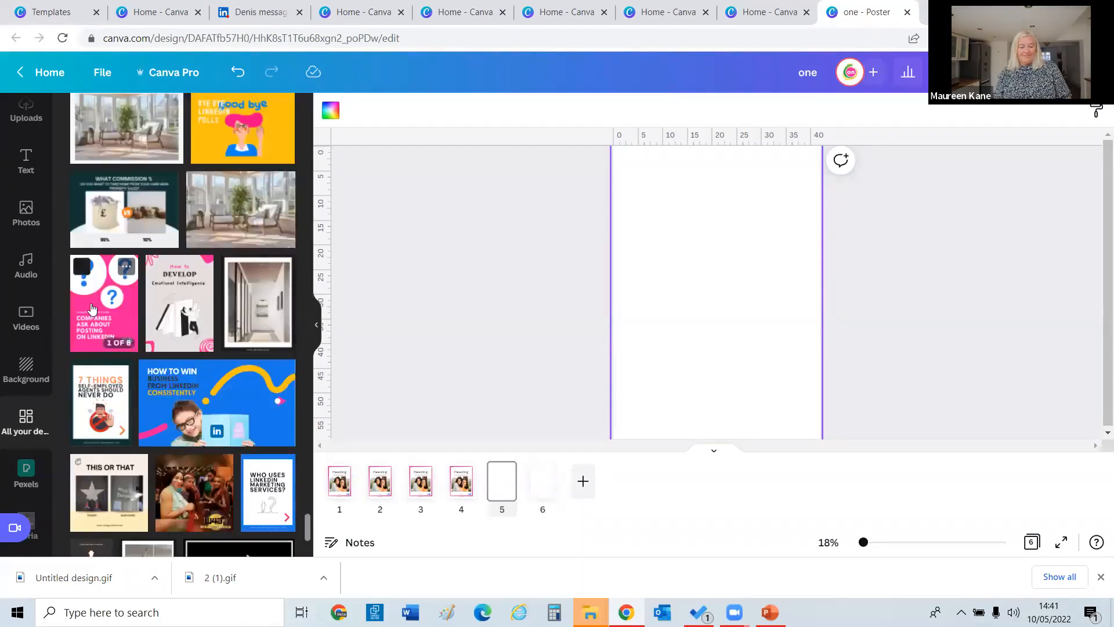
pyautogui.click(90, 326)
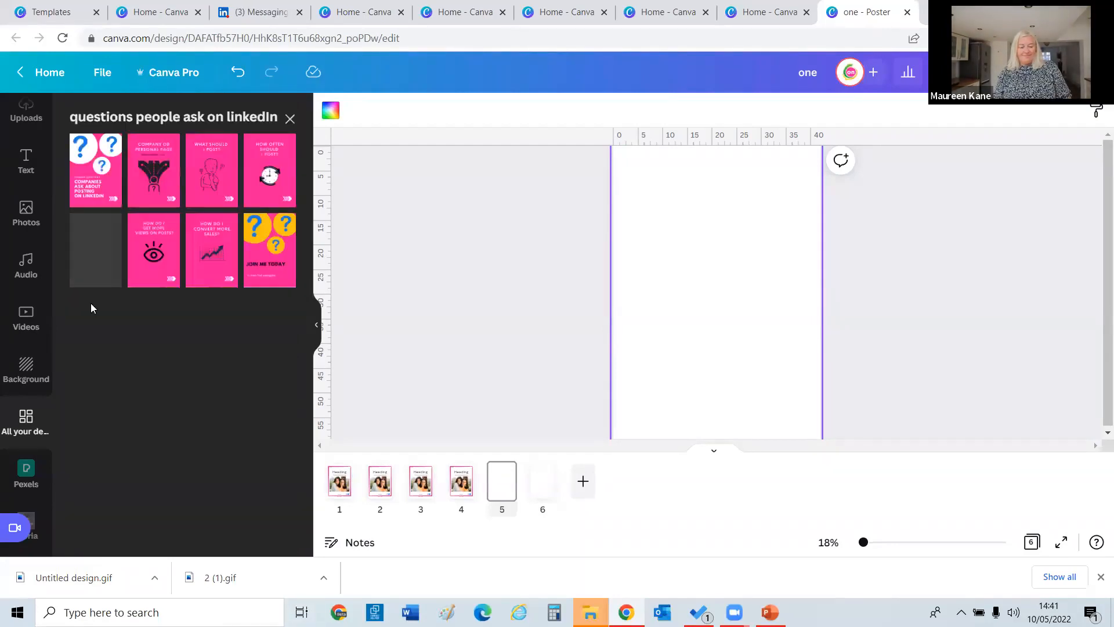
# Apply the JOIN ME TODAY question-mark page to page 5 and switch its heading to DM Sans.
pyautogui.click(270, 280)
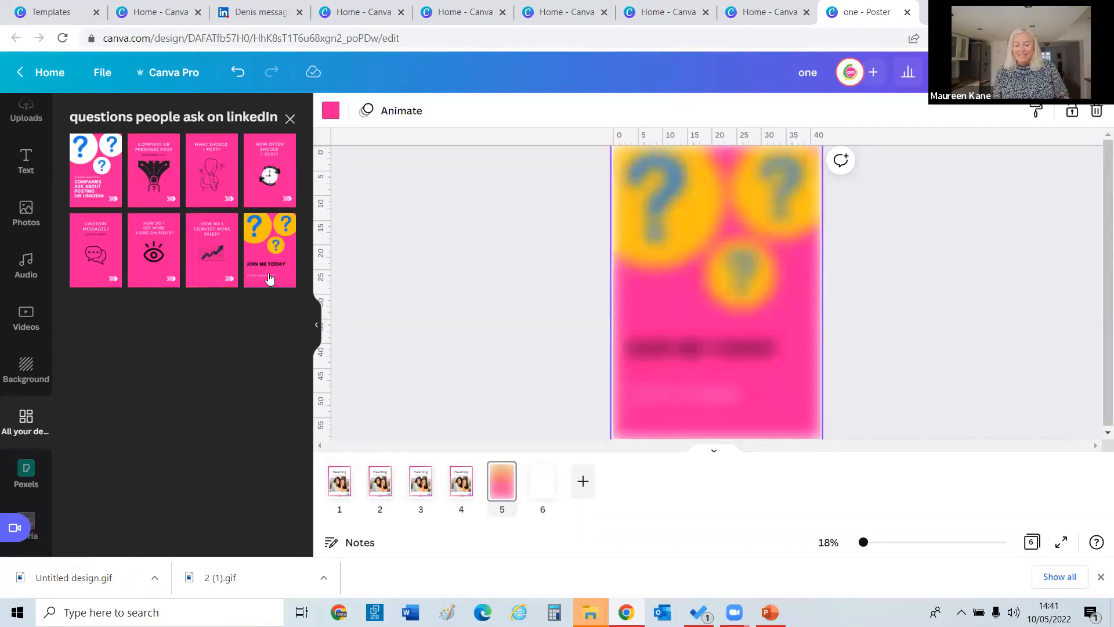
pyautogui.click(670, 351)
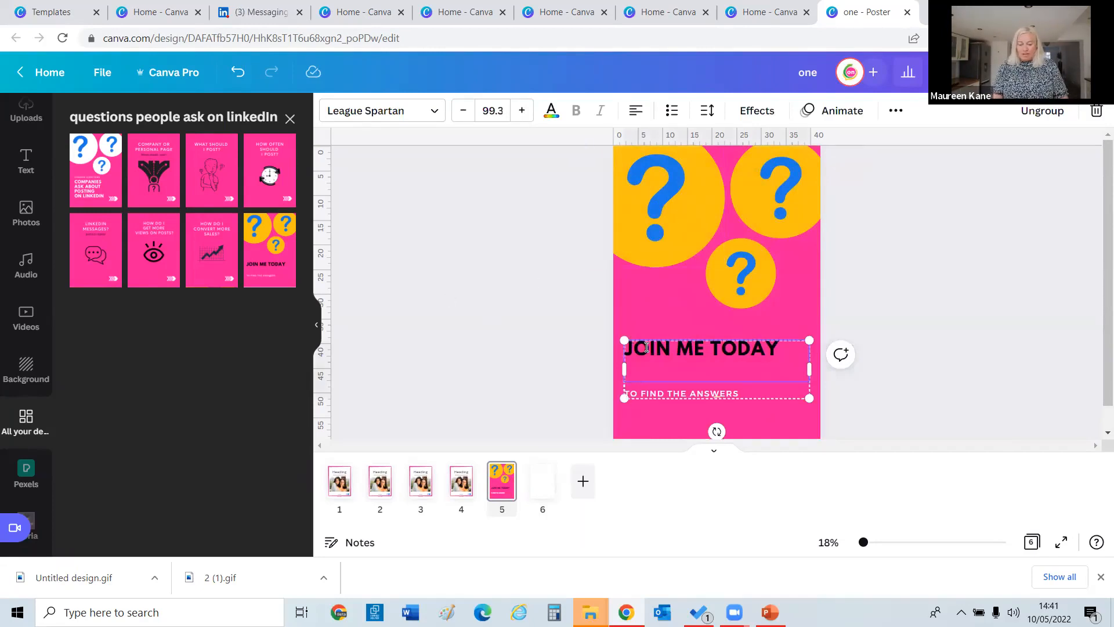
pyautogui.click(655, 332)
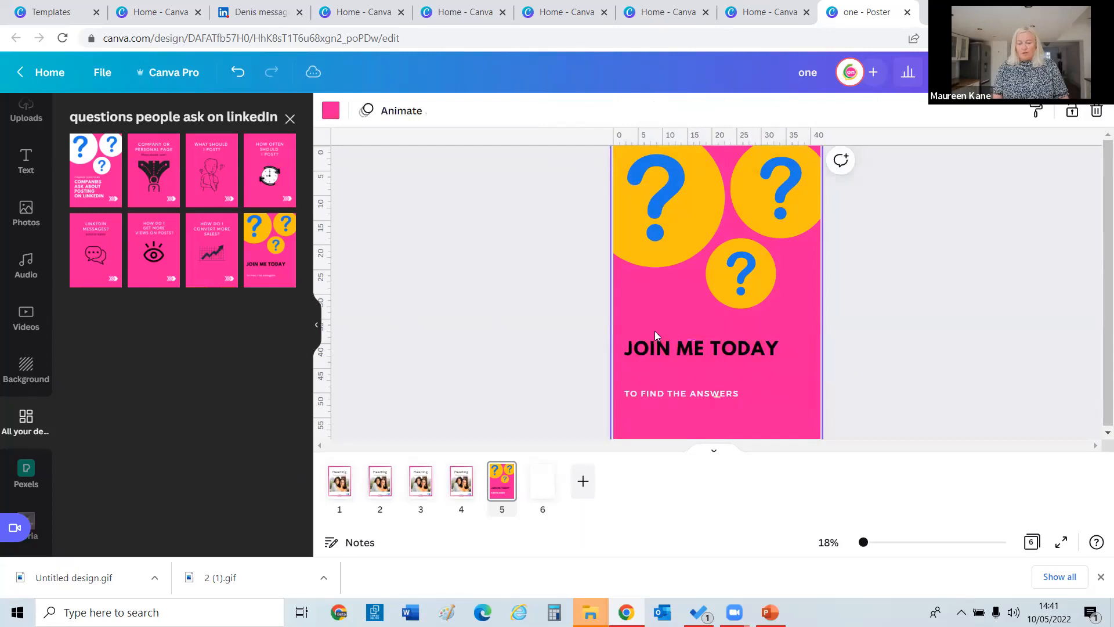
pyautogui.click(702, 342)
pyautogui.click(358, 111)
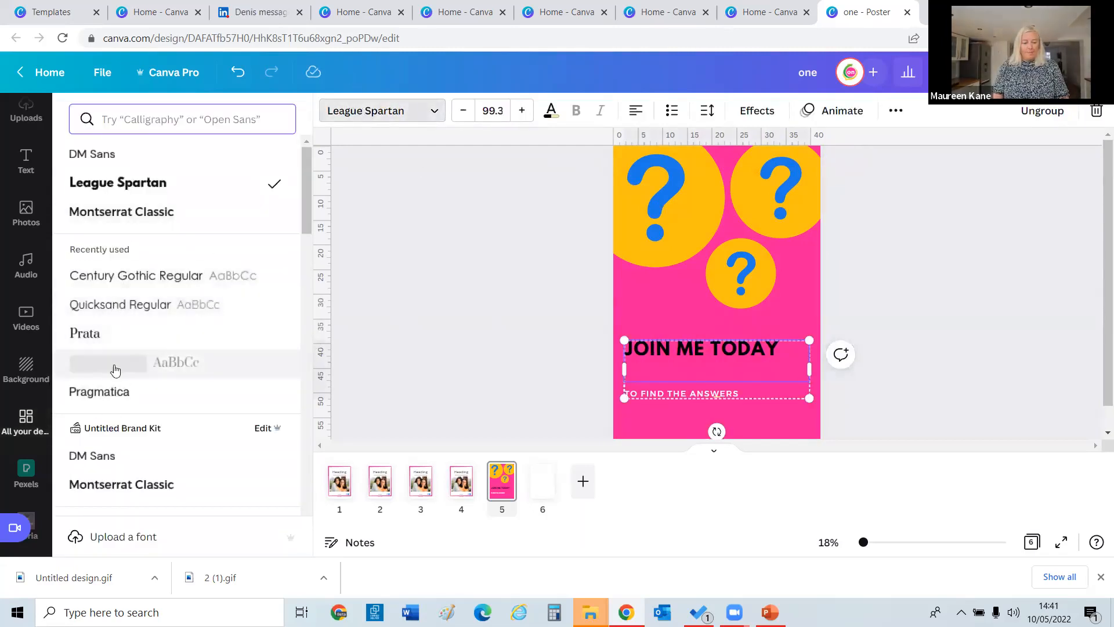
pyautogui.click(99, 457)
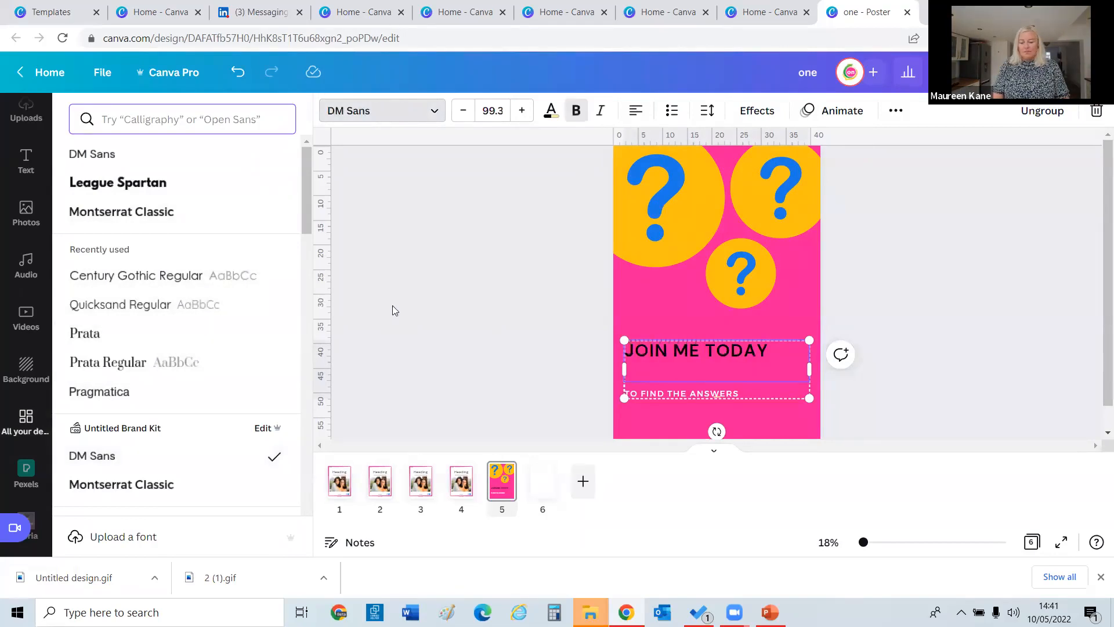
pyautogui.press('Escape')
pyautogui.click(1001, 414)
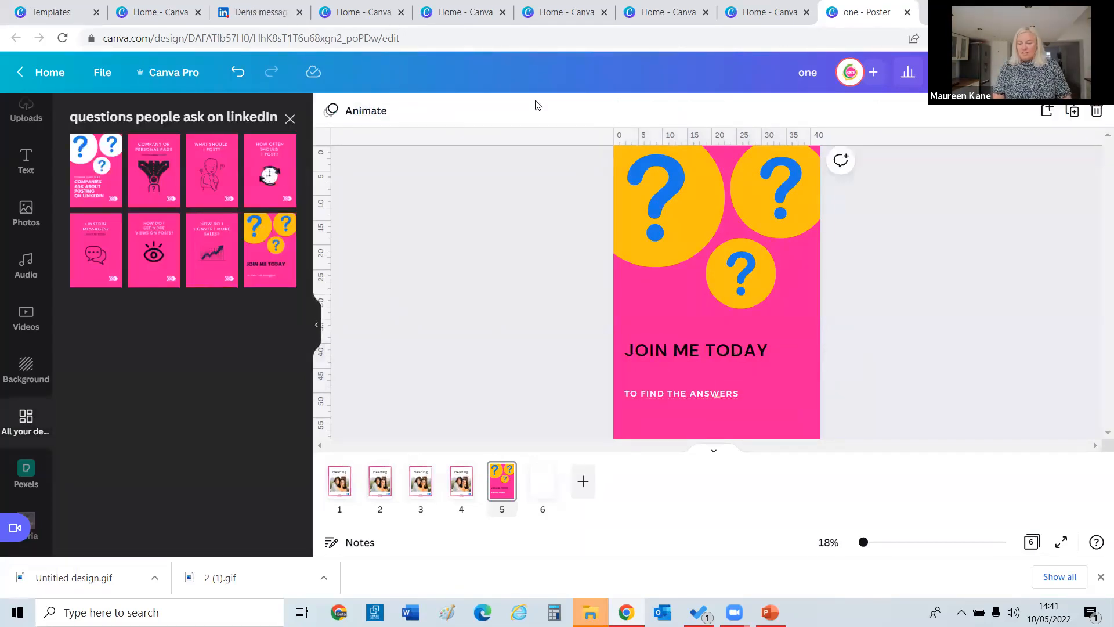
# From the home page, copy the design named 'one' and open 'Copy of one' for editing.
pyautogui.click(33, 76)
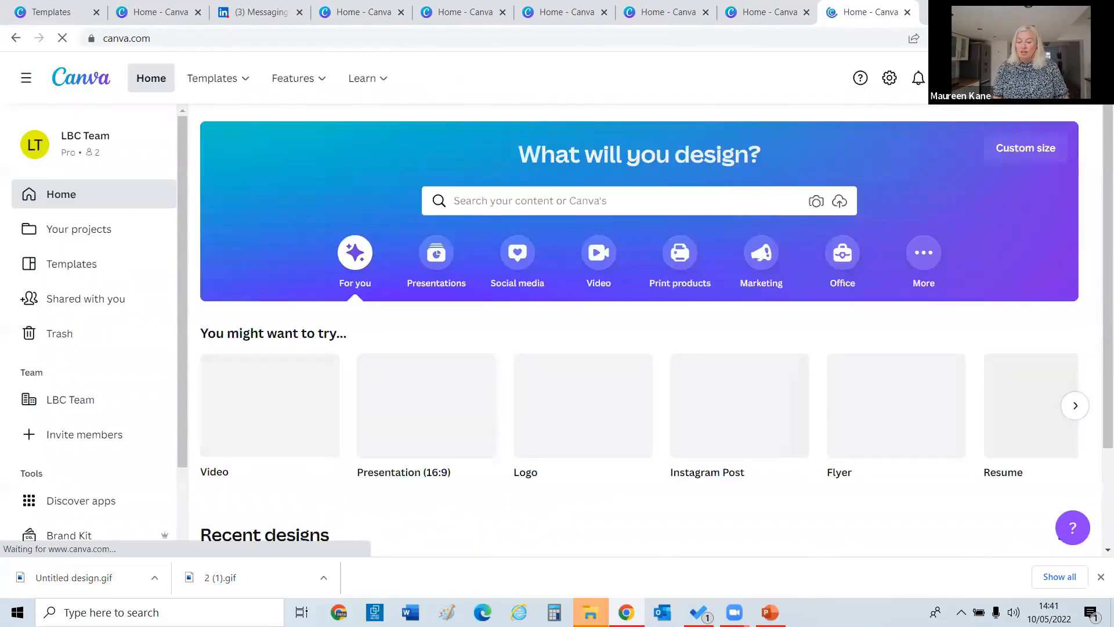
pyautogui.scroll(-4, 1097, 220)
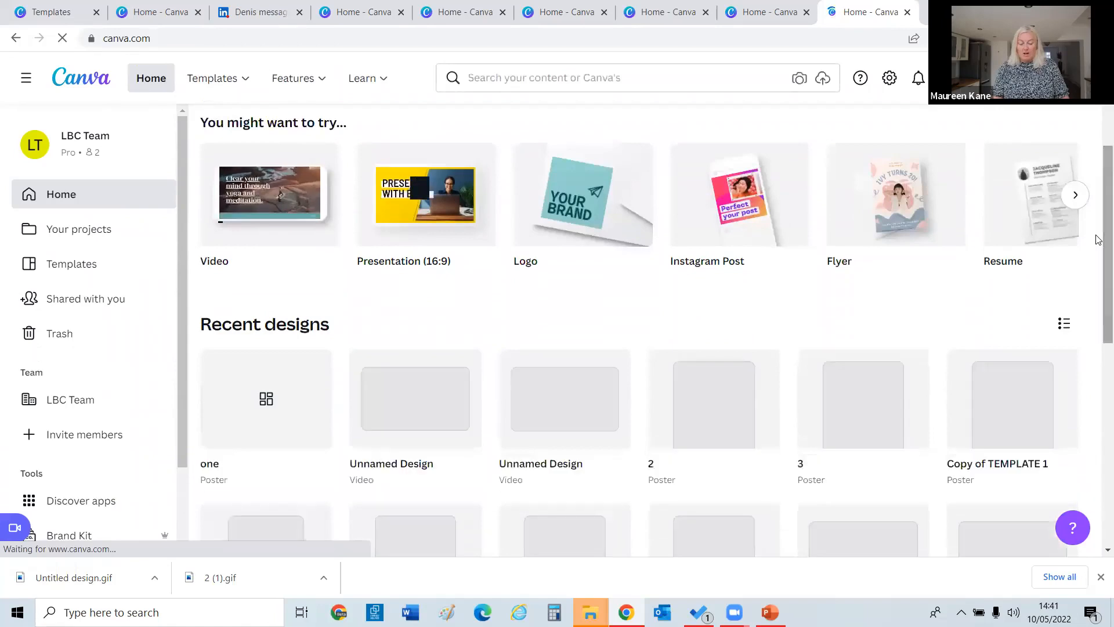
pyautogui.moveTo(315, 373)
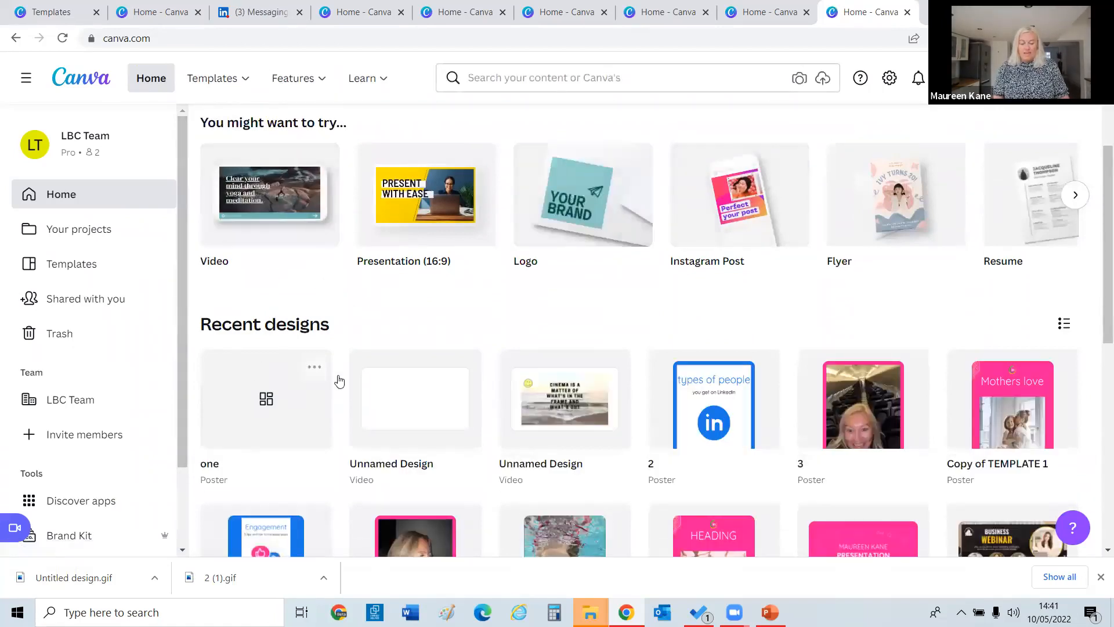
pyautogui.click(313, 369)
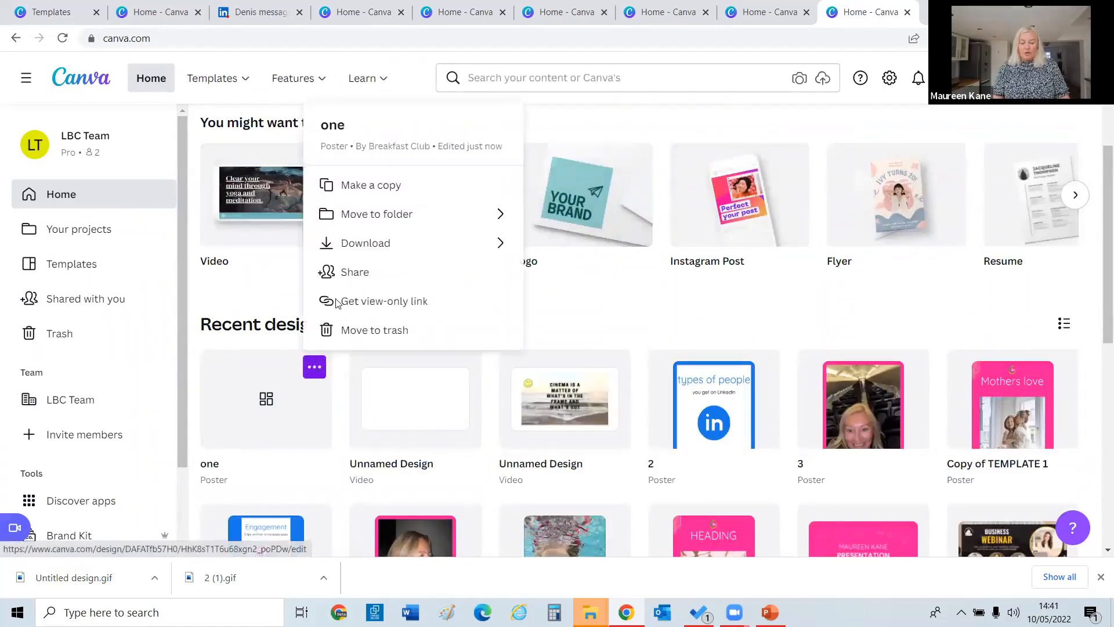
pyautogui.click(360, 186)
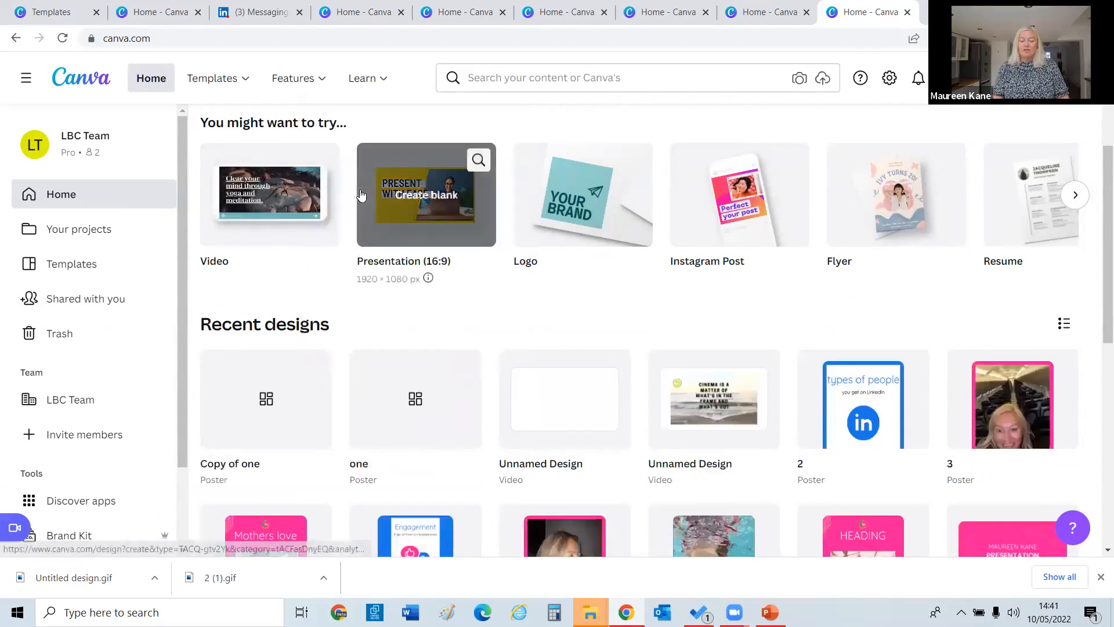
pyautogui.click(268, 425)
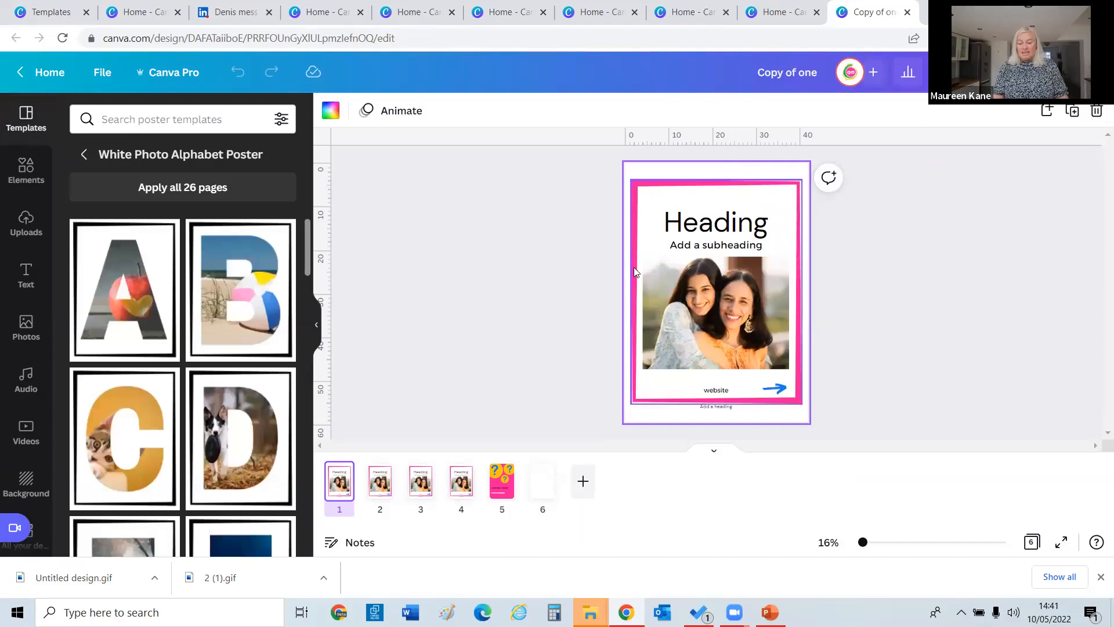
# Search poster templates for 'icon' and apply the orange new-home location-pin template to page 1.
pyautogui.click(544, 331)
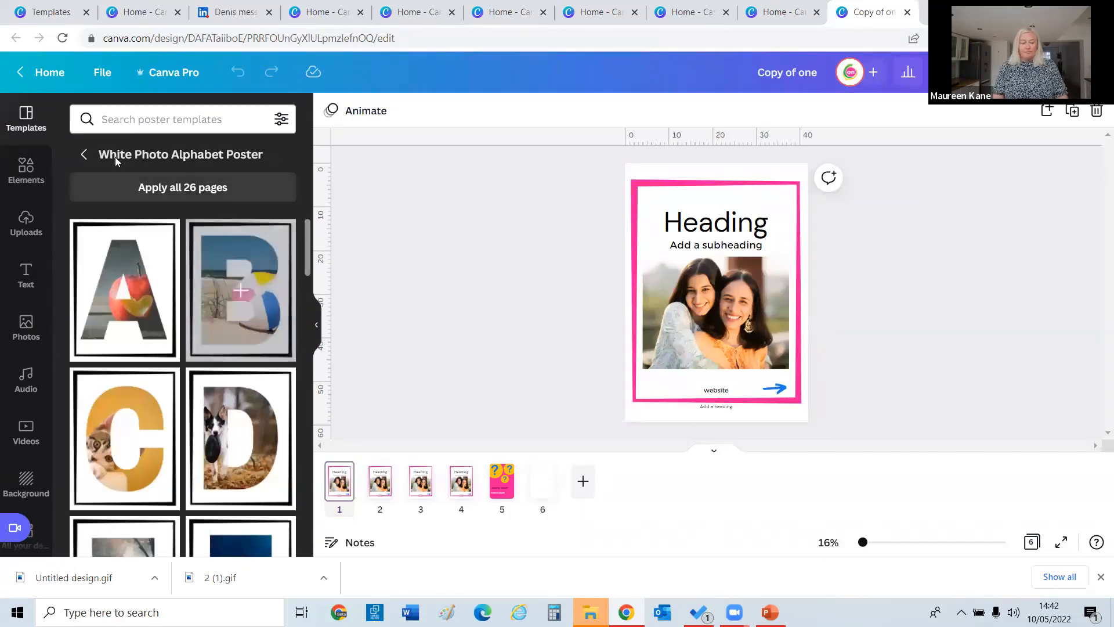
pyautogui.click(84, 154)
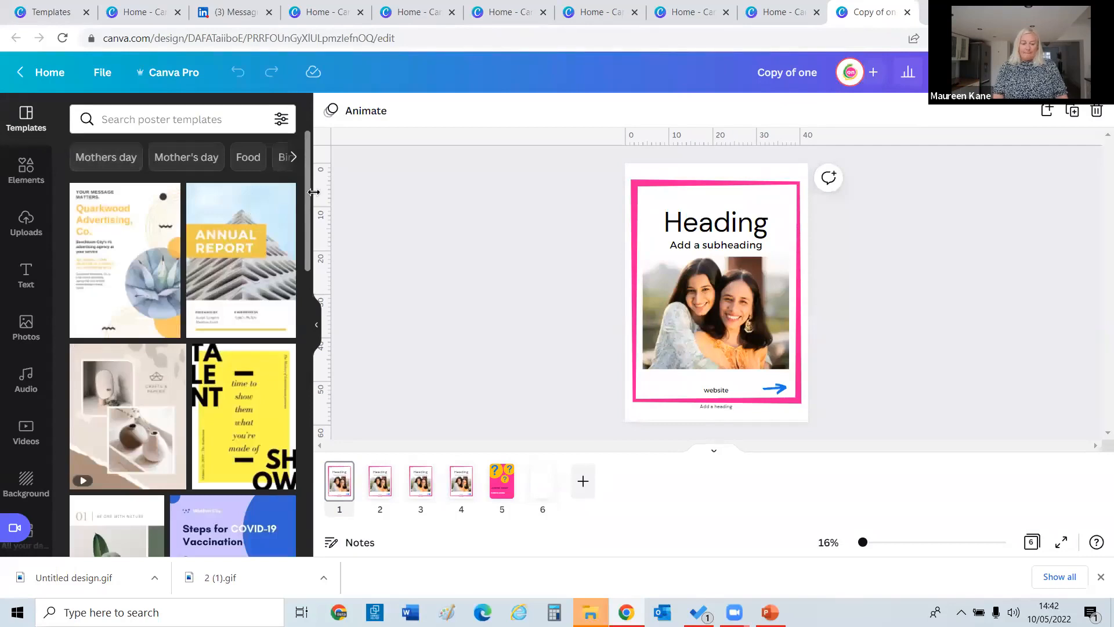
pyautogui.click(222, 125)
pyautogui.write('gra')
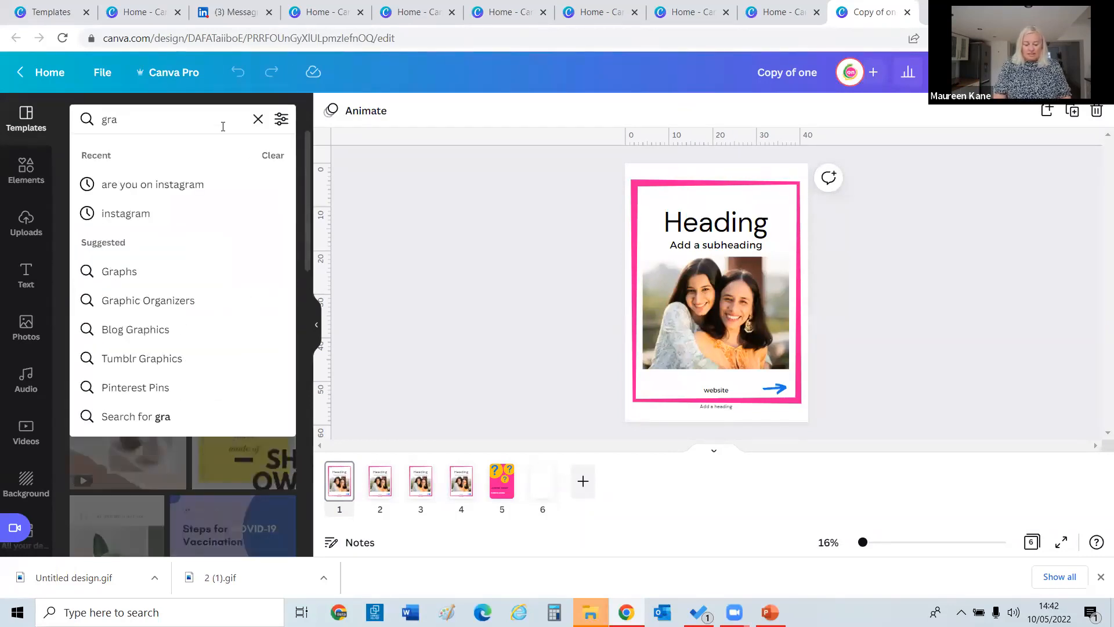
pyautogui.press('BackSpace')
pyautogui.press('BackSpace')
pyautogui.press('BackSpace')
pyautogui.write('icon')
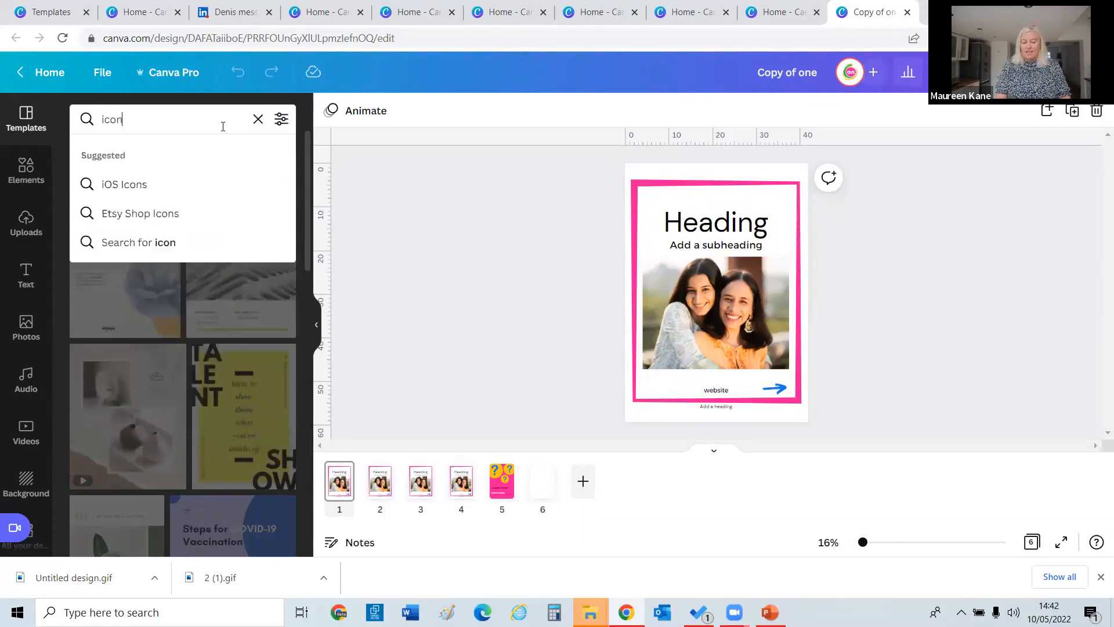
pyautogui.press('Return')
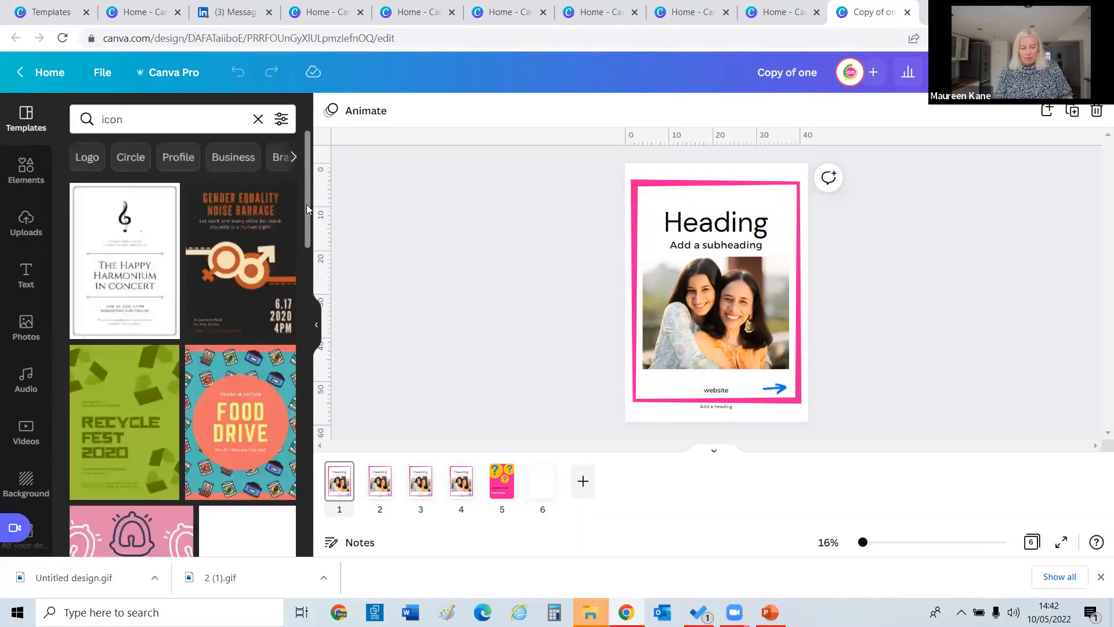
pyautogui.moveTo(307, 204); pyautogui.dragTo(309, 332)
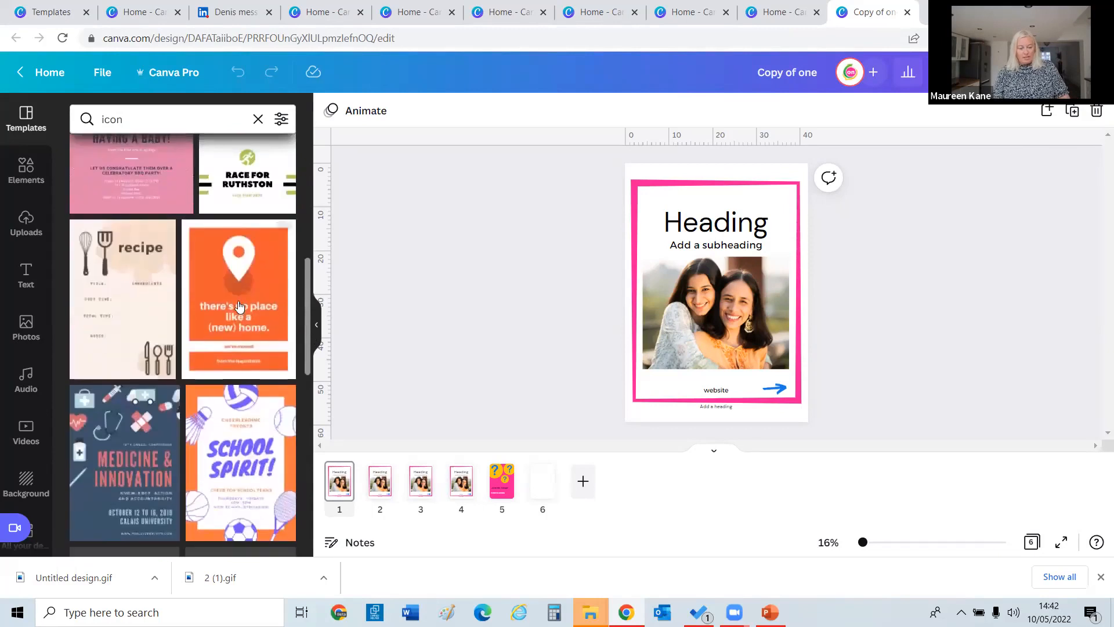
pyautogui.click(240, 306)
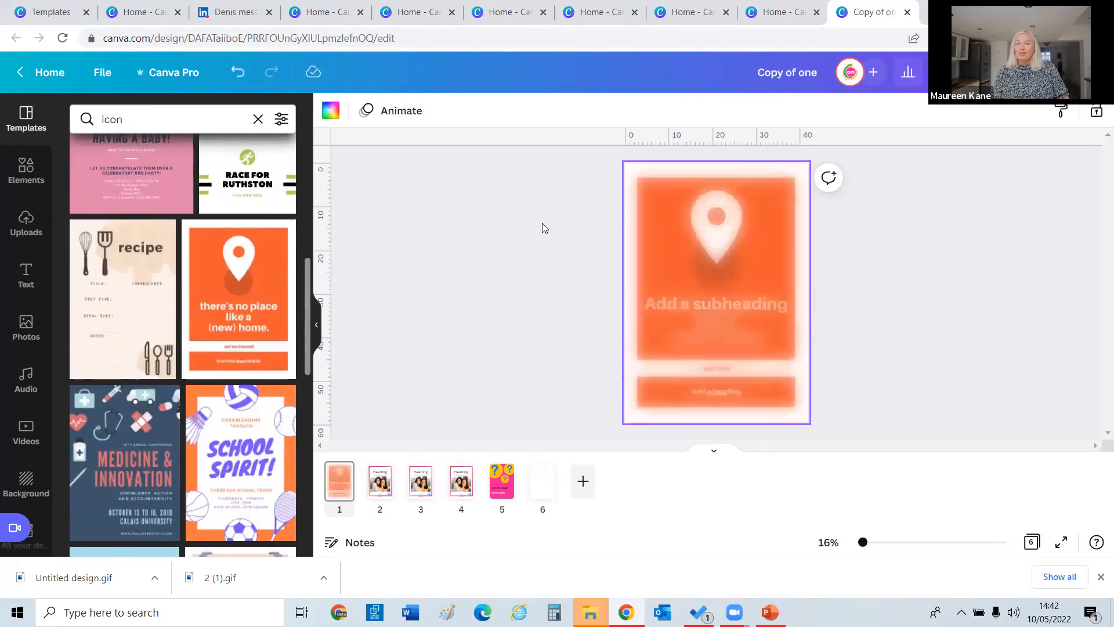
pyautogui.click(658, 216)
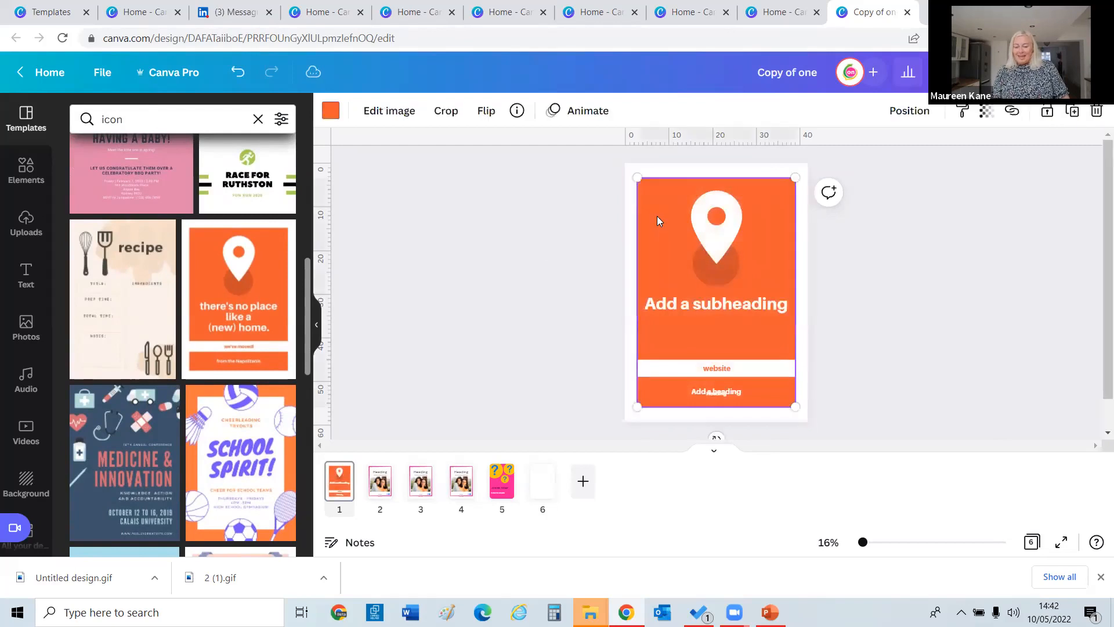
# Turn page 1's background to the pink brand colour.
pyautogui.click(331, 111)
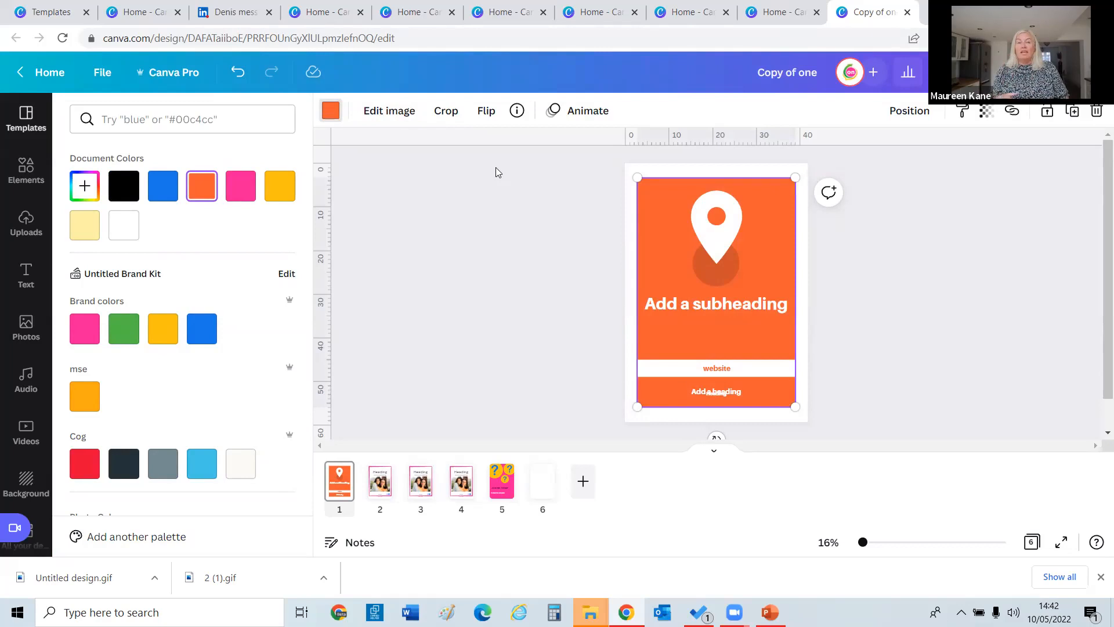
pyautogui.click(675, 228)
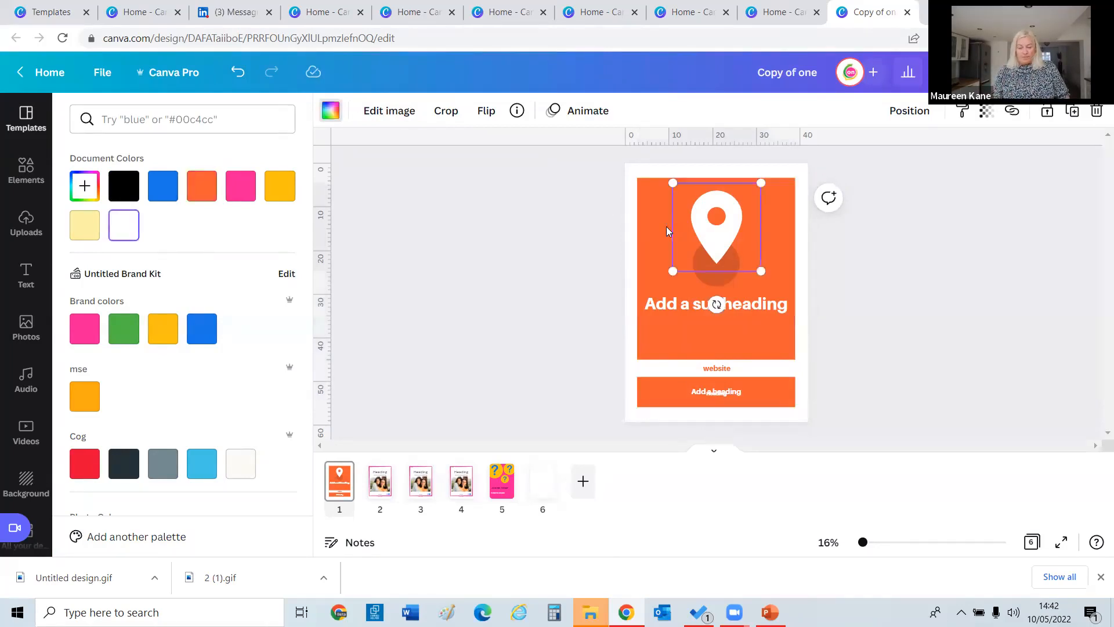
pyautogui.click(658, 230)
pyautogui.click(87, 331)
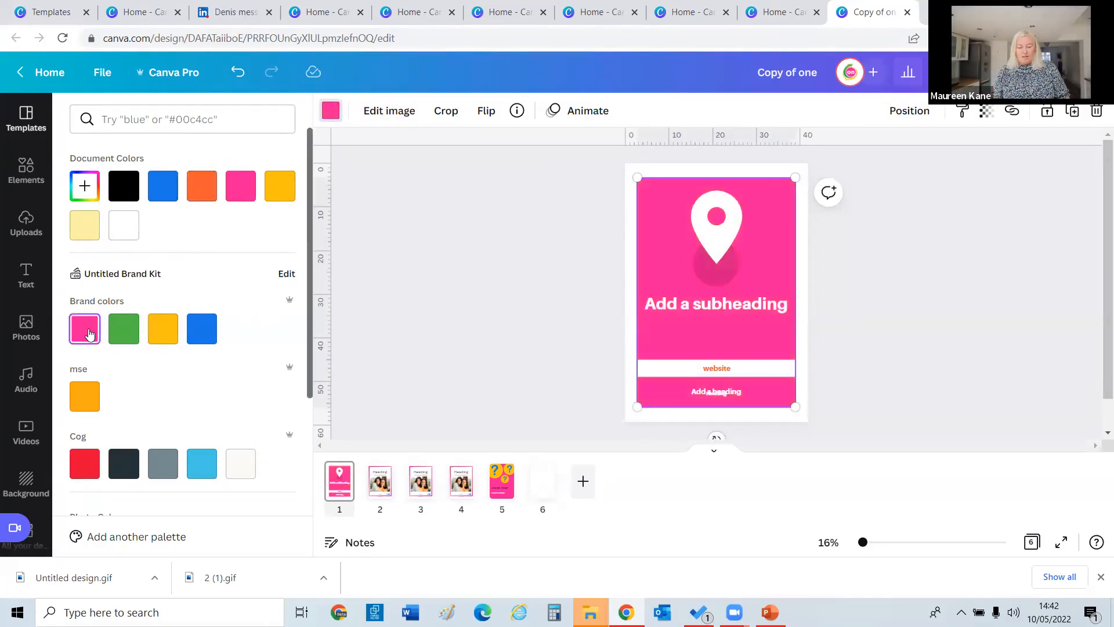
pyautogui.click(712, 392)
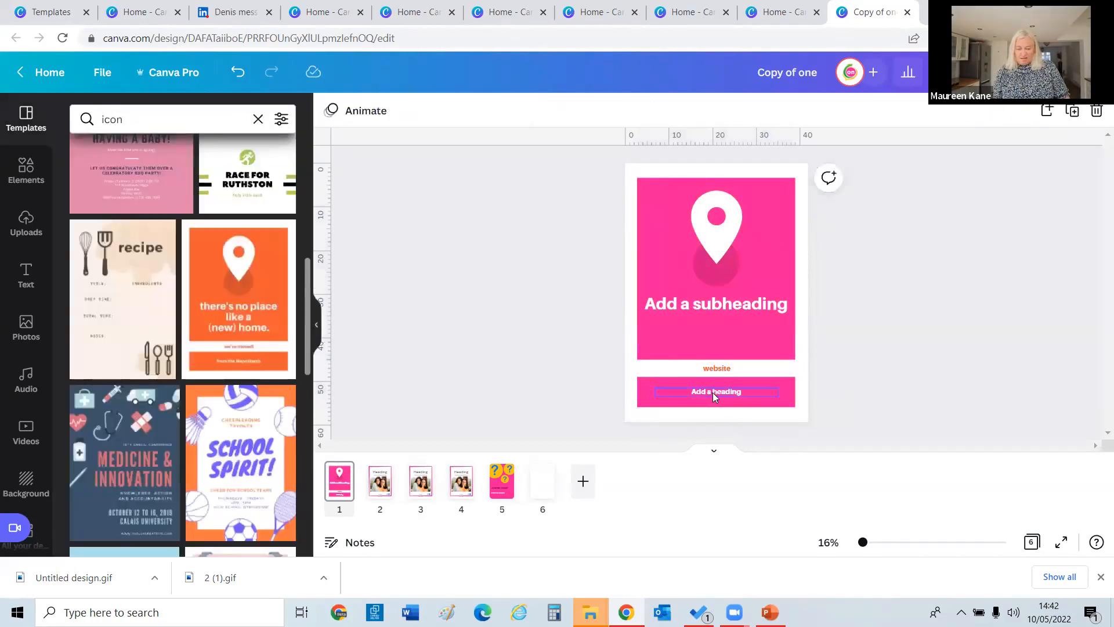
# Retype the two text boxes to read 'heading' and 'sub heading'.
pyautogui.click(712, 392)
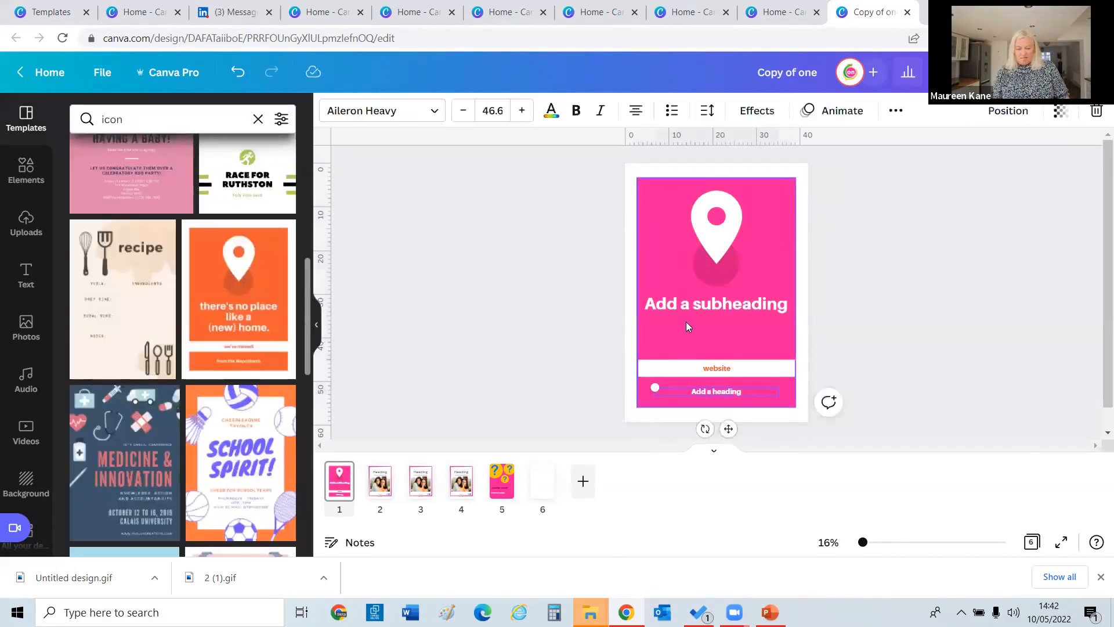
pyautogui.click(655, 303)
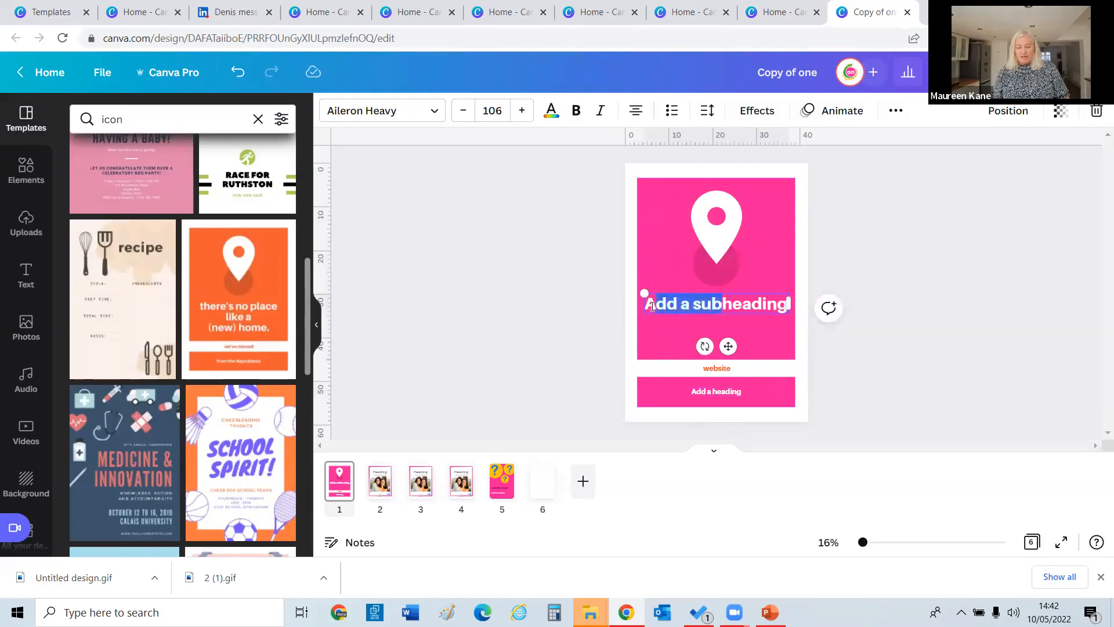
pyautogui.write('h')
pyautogui.press('BackSpace')
pyautogui.press('BackSpace')
pyautogui.press('BackSpace')
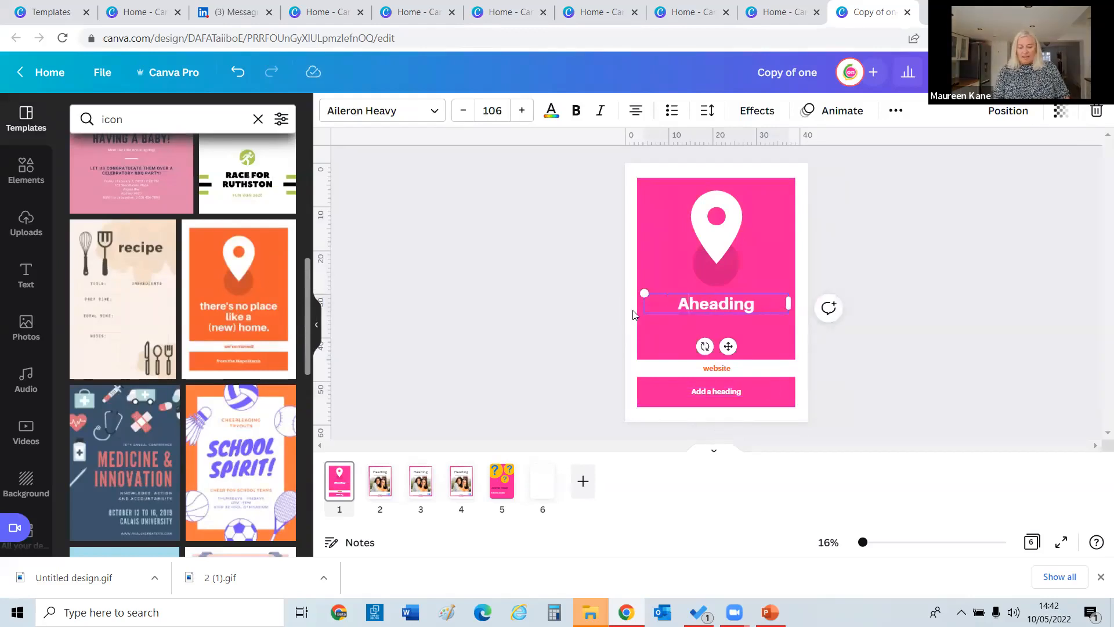
pyautogui.click(703, 393)
pyautogui.write('he')
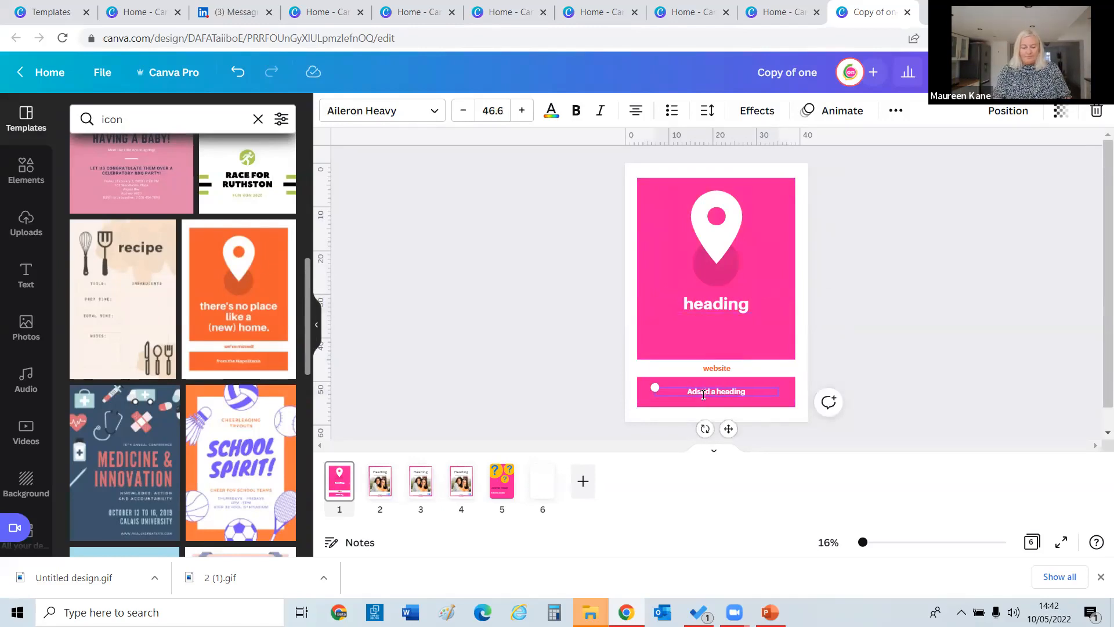
pyautogui.press('BackSpace')
pyautogui.press('BackSpace')
pyautogui.press('BackSpace')
pyautogui.press('BackSpace')
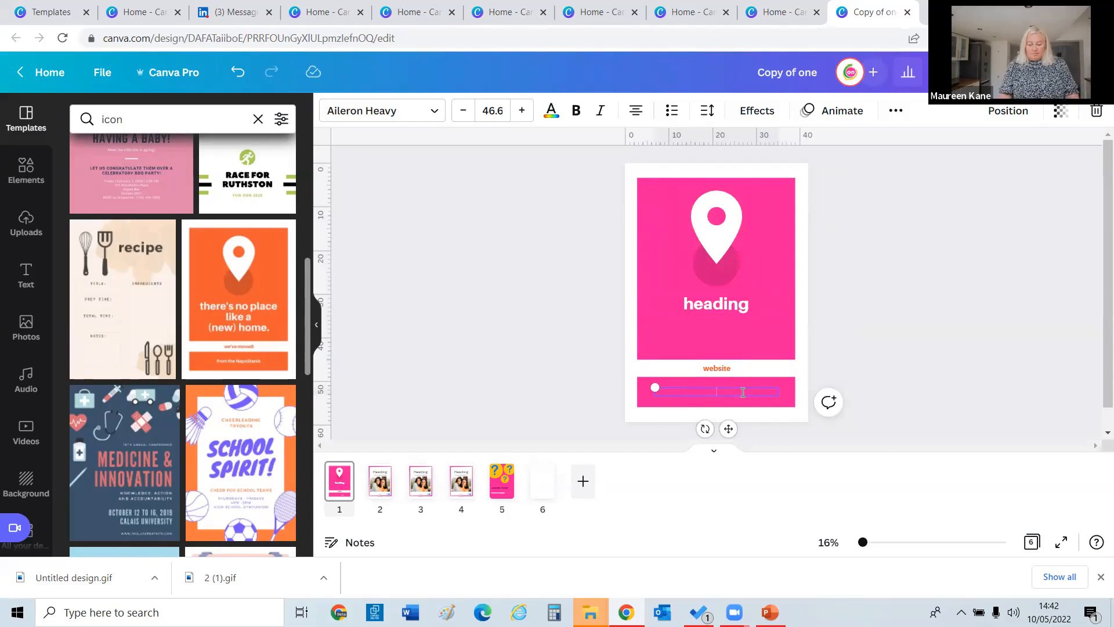
pyautogui.write('sub h')
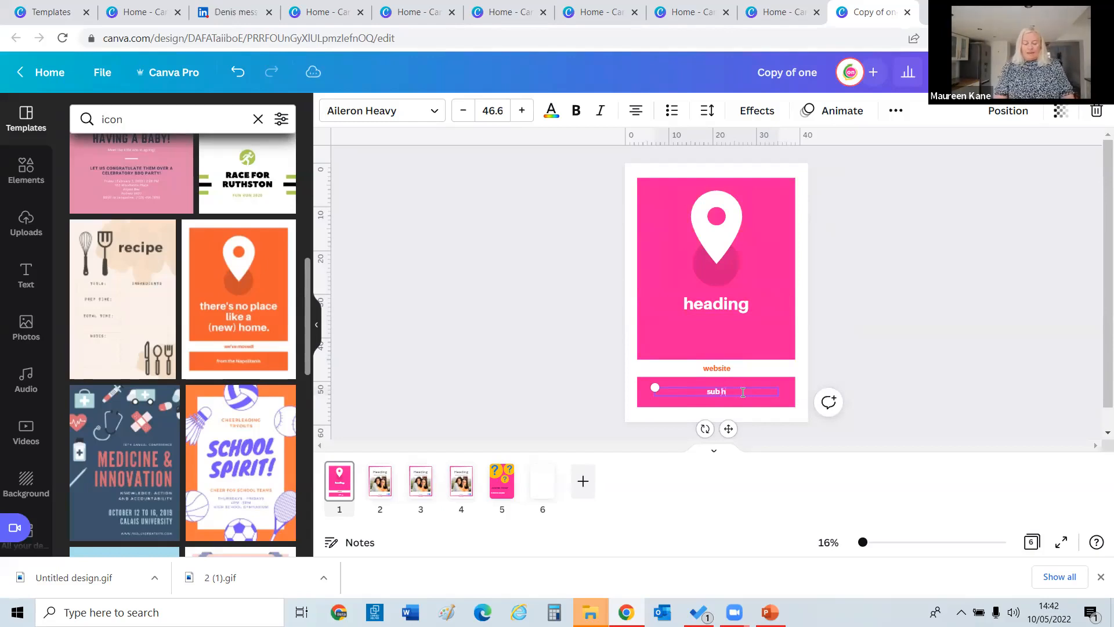
pyautogui.write('eading')
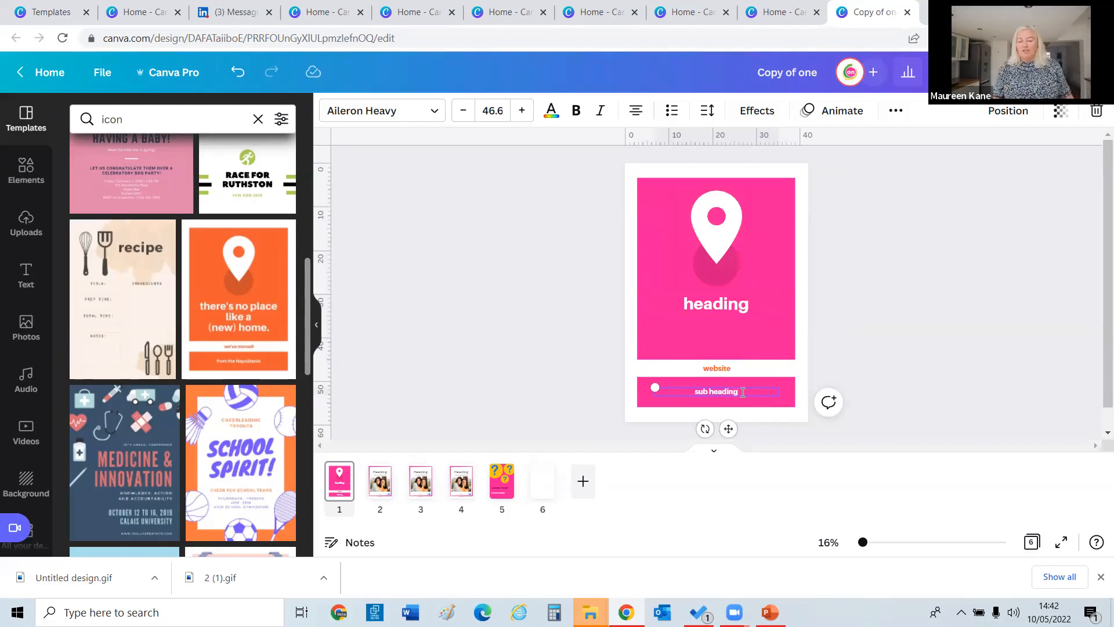
pyautogui.click(593, 358)
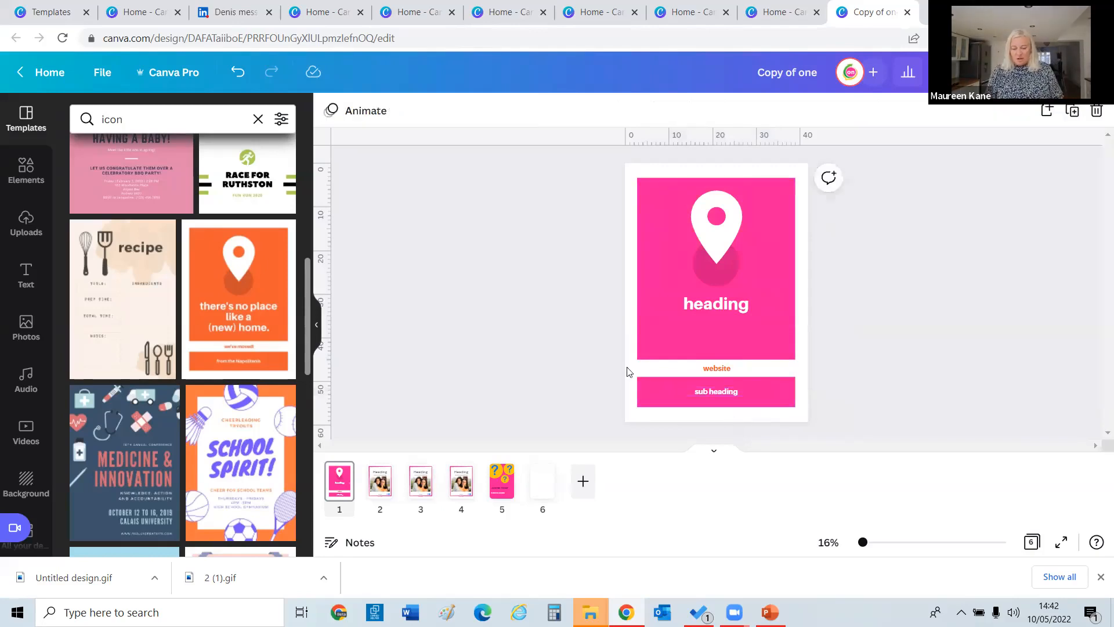
# Change the website text colour to blue.
pyautogui.click(711, 370)
pyautogui.click(552, 111)
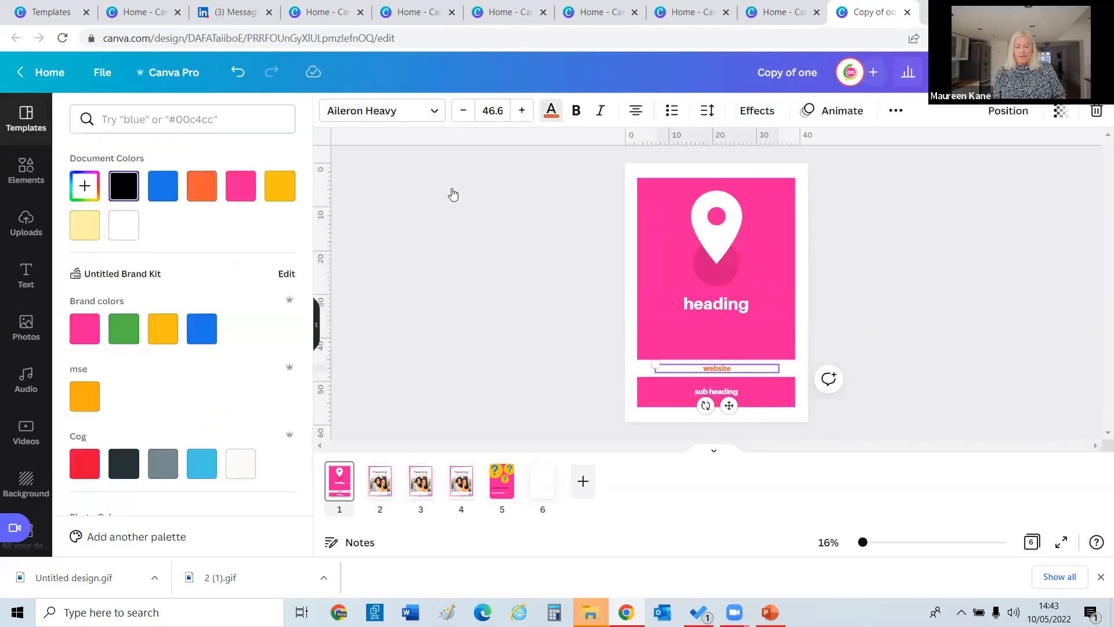
pyautogui.click(205, 327)
pyautogui.click(483, 328)
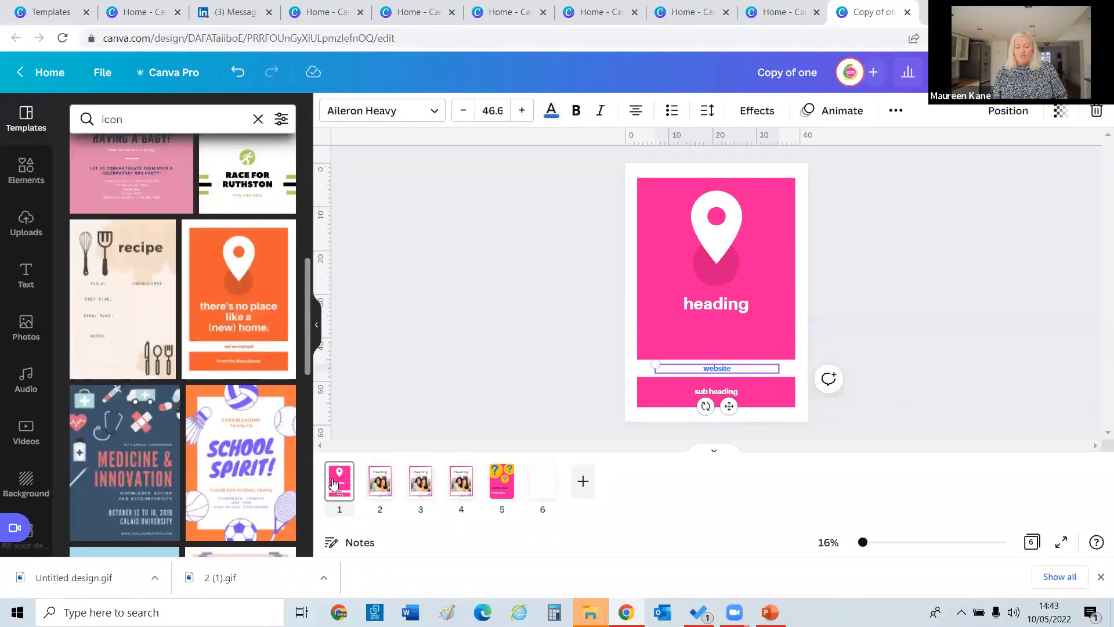
# Delete the old Heading photo pages from the design.
pyautogui.click(379, 485)
pyautogui.press('Delete')
pyautogui.press('Delete')
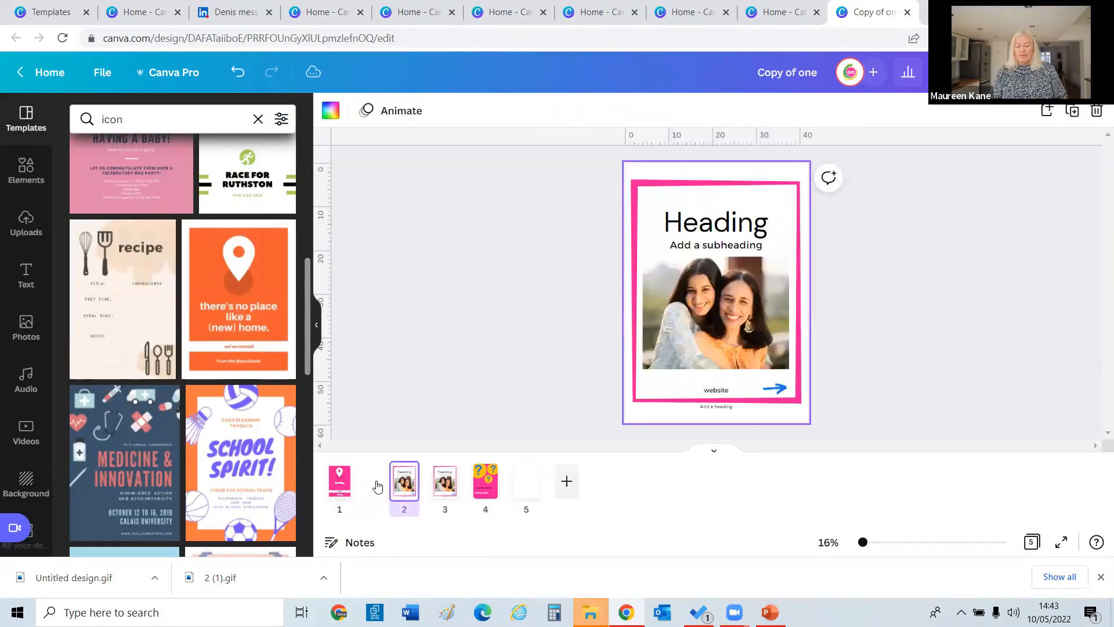
pyautogui.press('Delete')
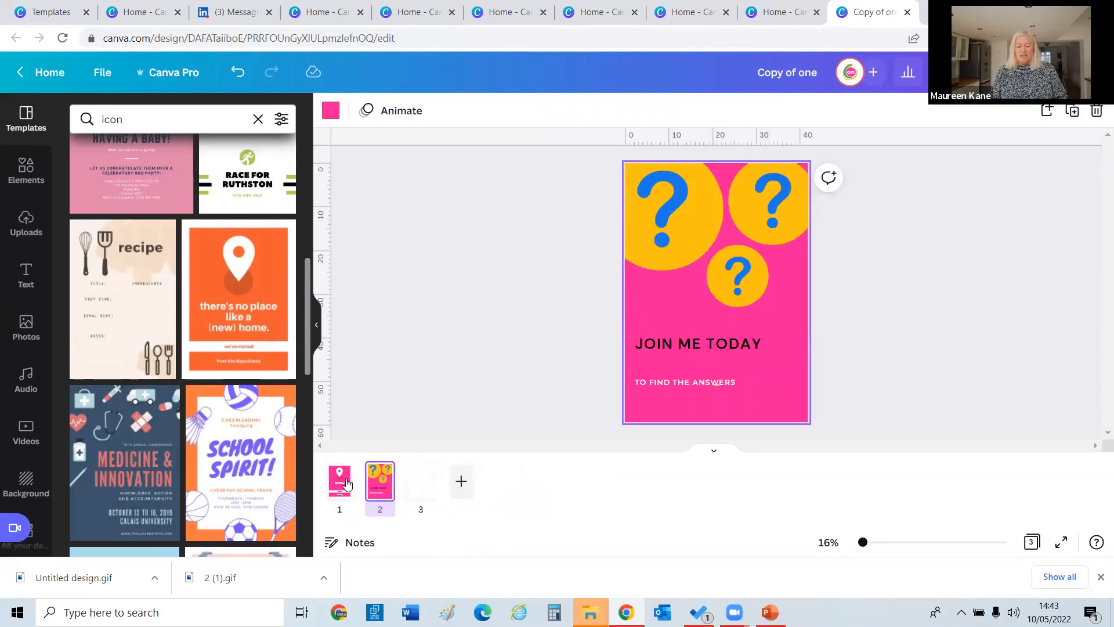
# Make three copies of the pink pin poster and remove the pin icon from page 4.
pyautogui.click(343, 484)
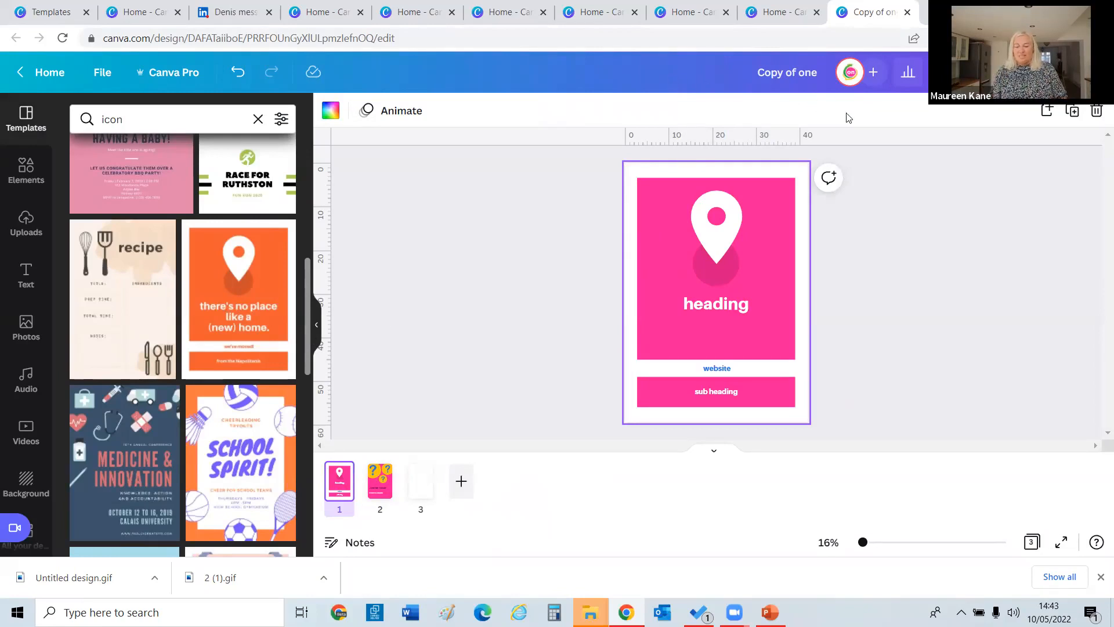
pyautogui.click(1073, 111)
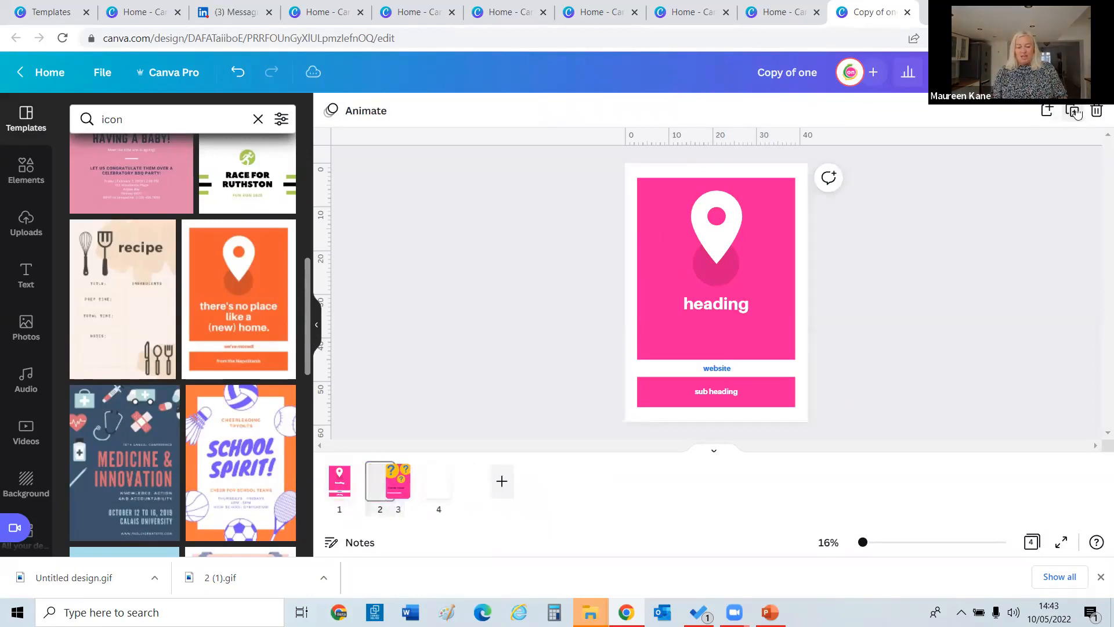
pyautogui.click(1074, 111)
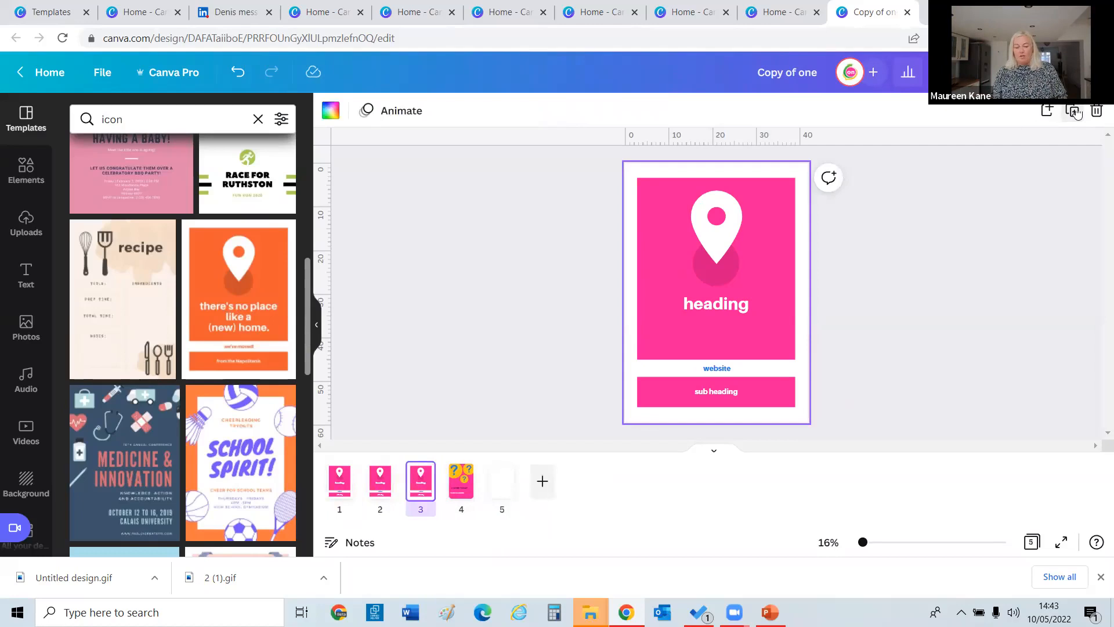
pyautogui.click(1075, 112)
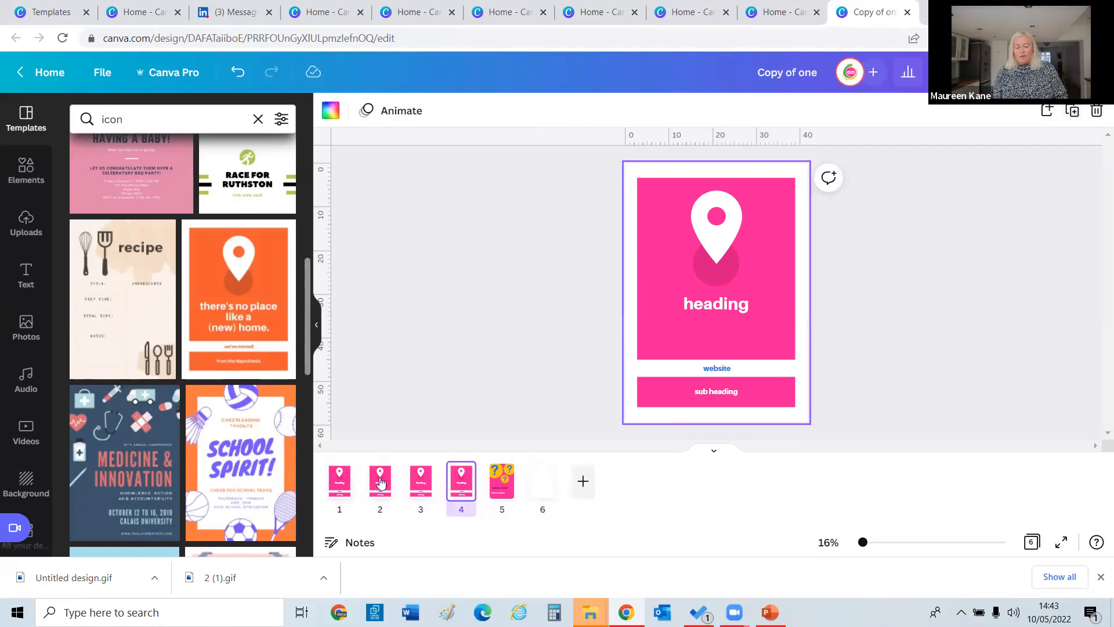
pyautogui.press('Delete')
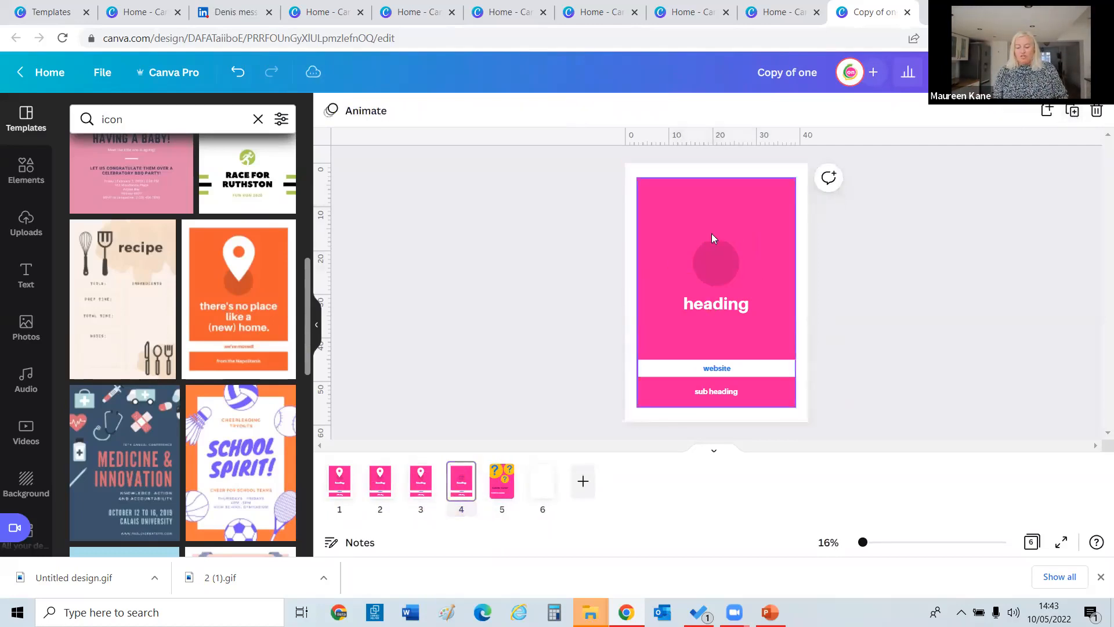
pyautogui.moveTo(155, 114); pyautogui.dragTo(25, 137)
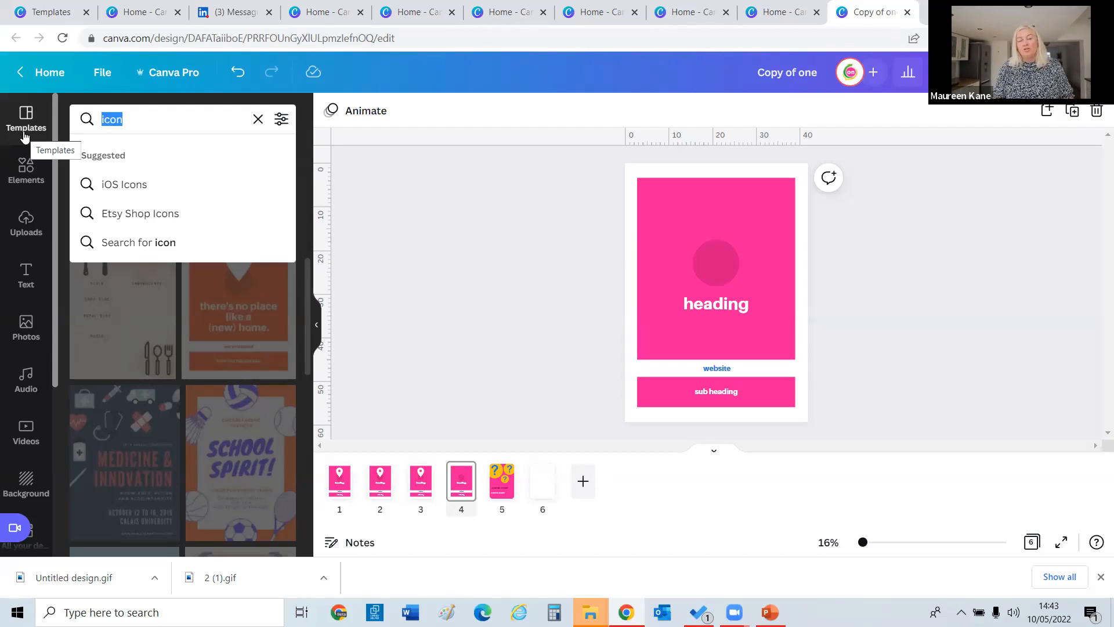
# Search the Elements library for 'connection' graphics instead of templates.
pyautogui.write('connection')
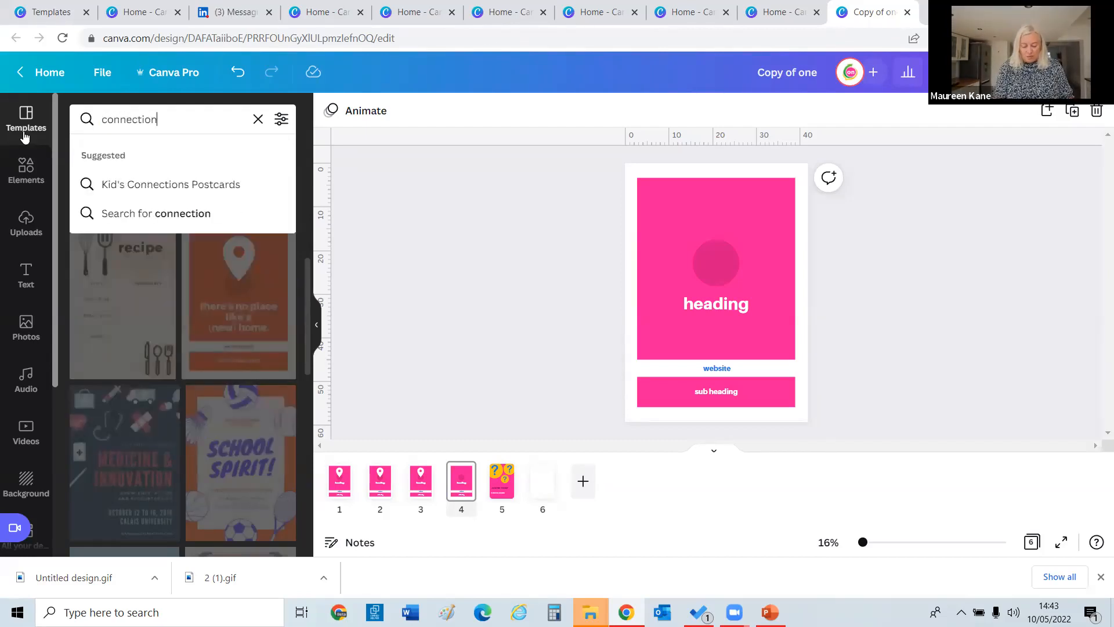
pyautogui.press('Return')
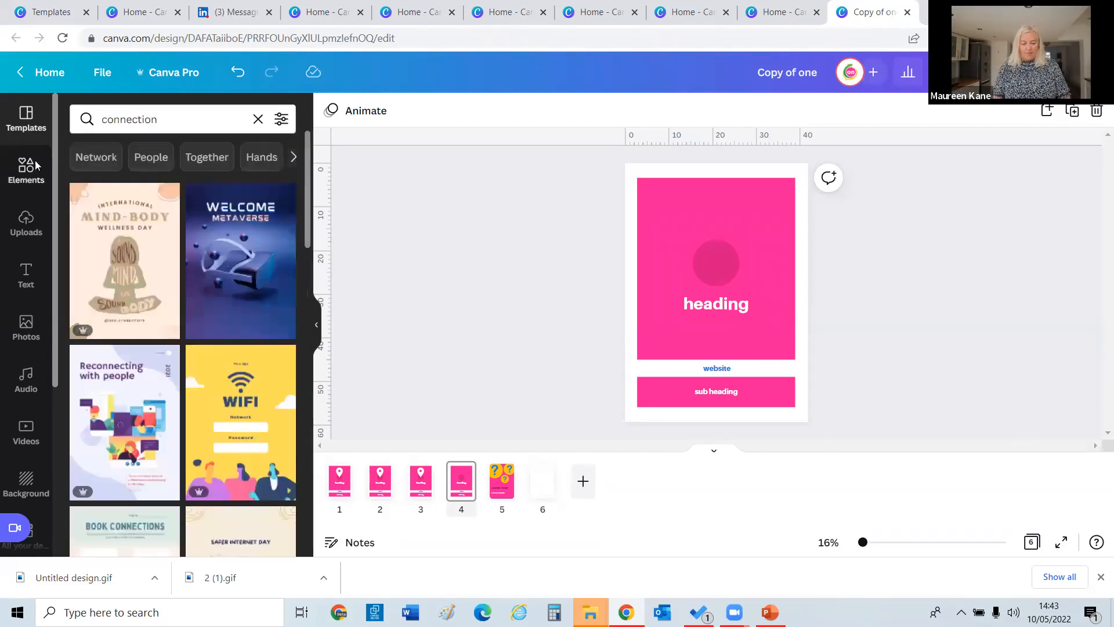
pyautogui.click(26, 168)
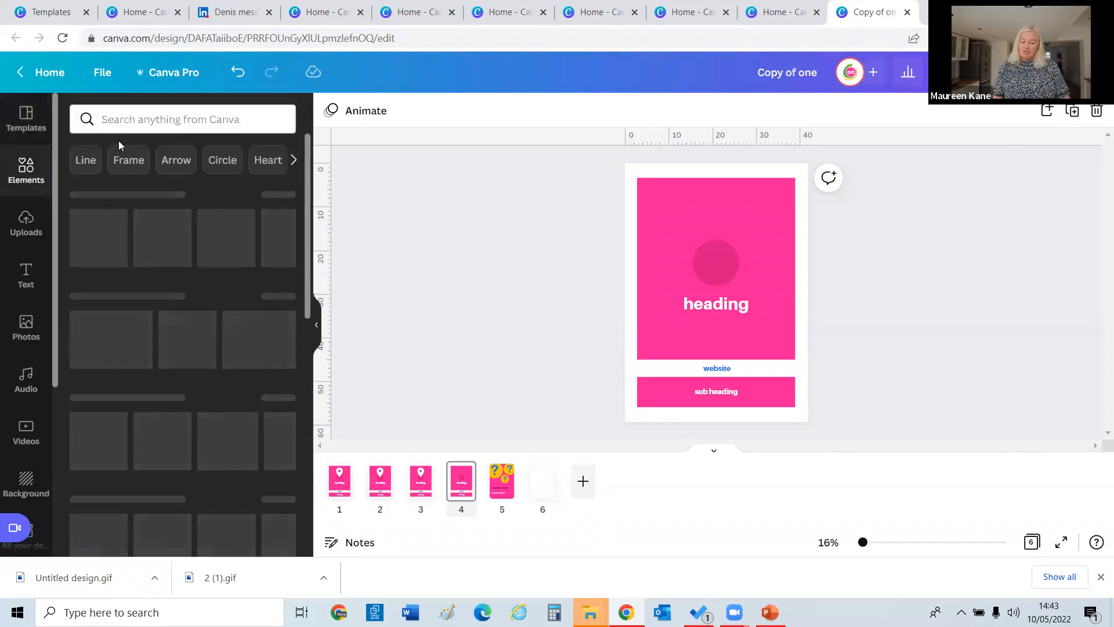
pyautogui.click(127, 123)
pyautogui.write('connection')
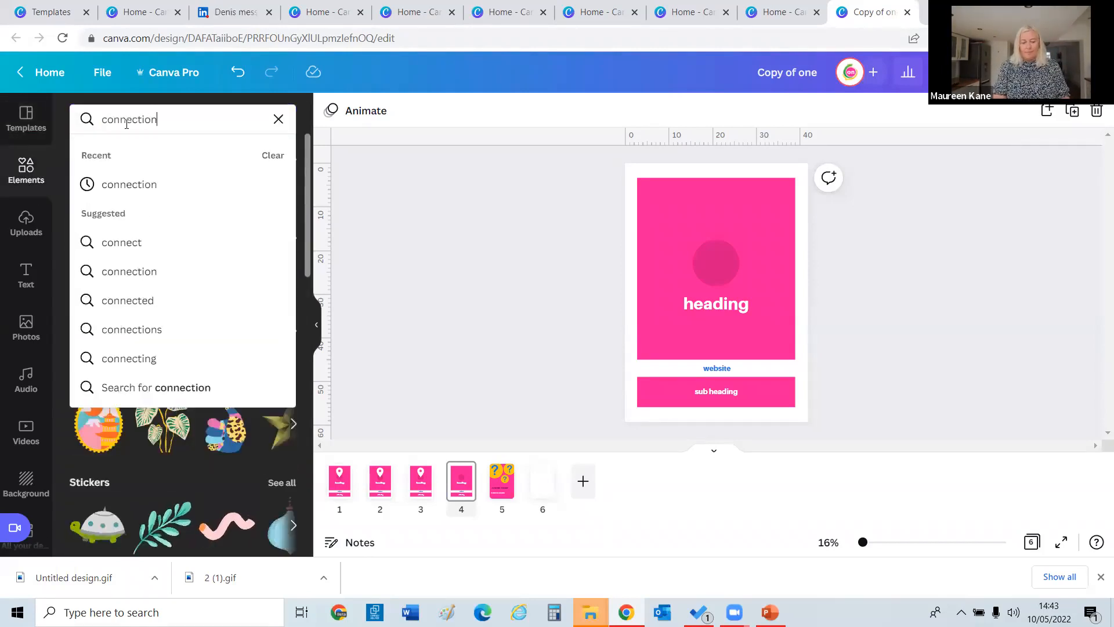
pyautogui.press('Return')
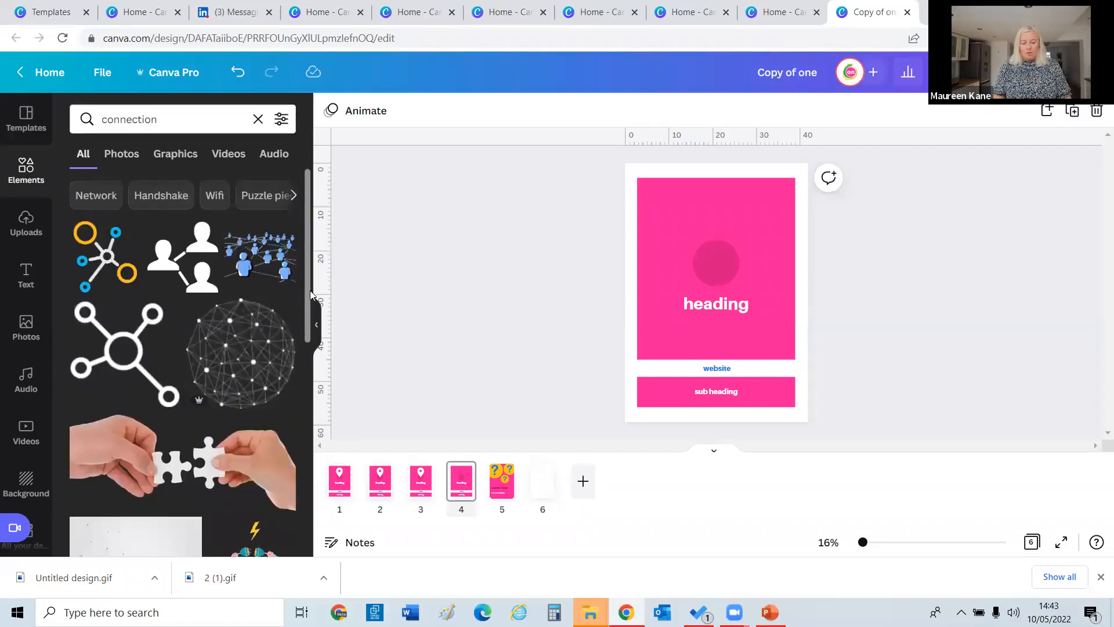
# Filter the connection results to Graphics and place the people-network graphic above the heading.
pyautogui.scroll(-1, 244, 232)
pyautogui.click(177, 154)
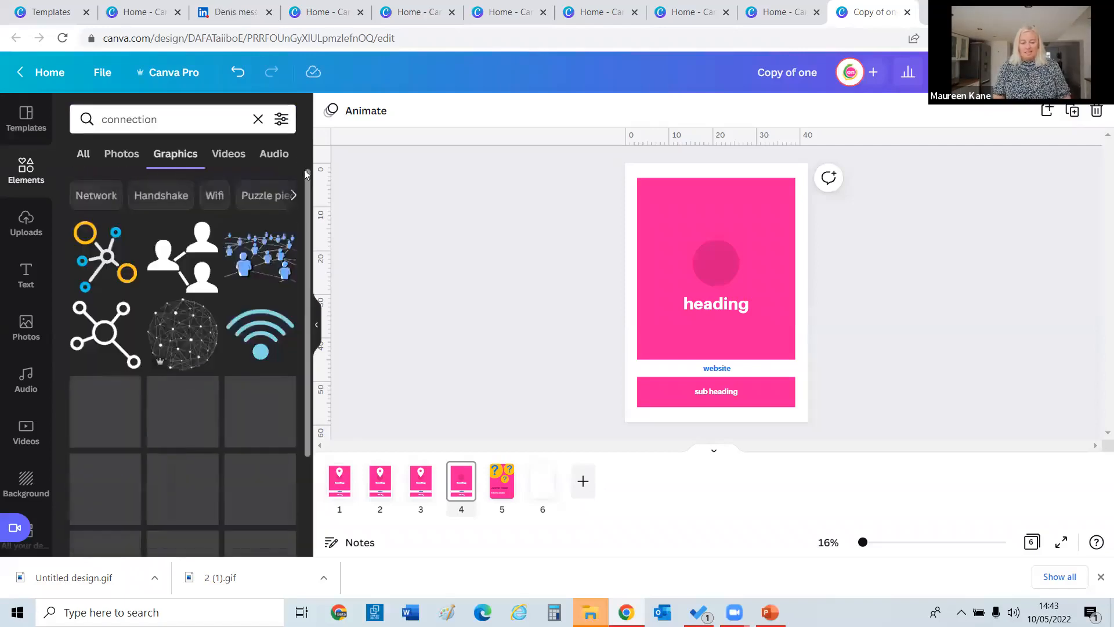
pyautogui.scroll(-3, 308, 250)
pyautogui.moveTo(308, 249); pyautogui.dragTo(315, 369)
pyautogui.moveTo(316, 408); pyautogui.dragTo(314, 415)
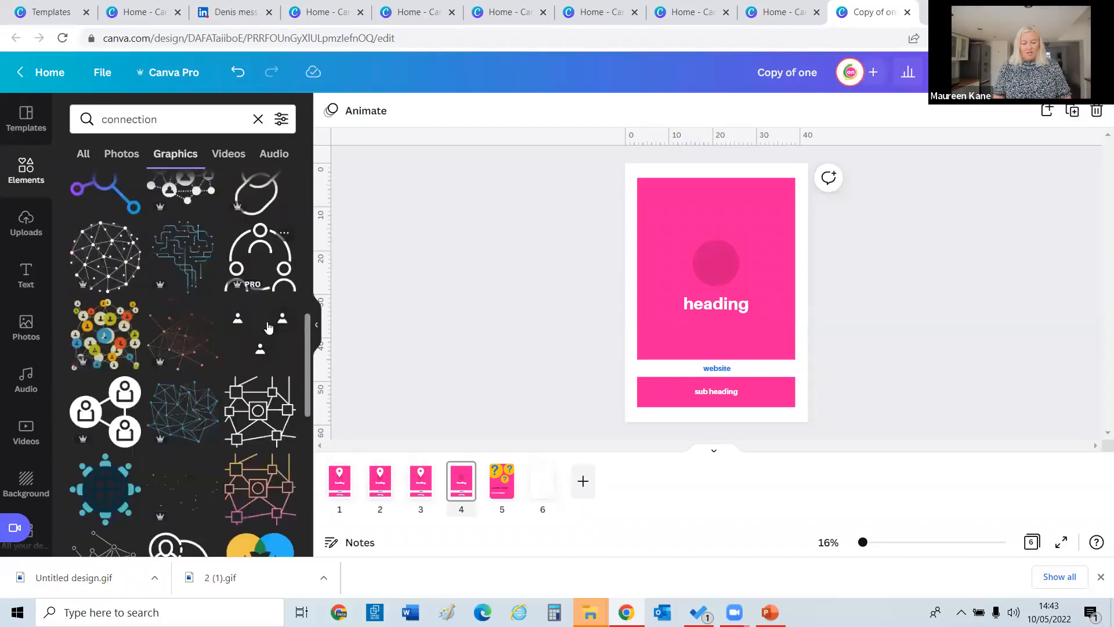
pyautogui.click(105, 411)
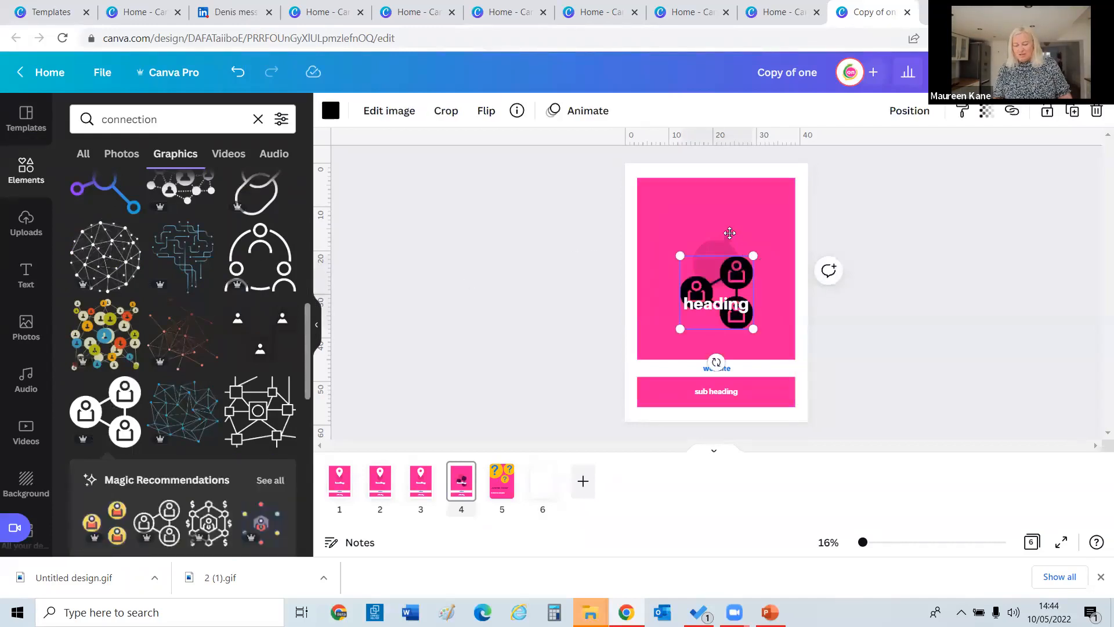
pyautogui.moveTo(730, 233); pyautogui.dragTo(733, 225)
# Recolour the network graphic white, then delete it from page 4.
pyautogui.click(330, 110)
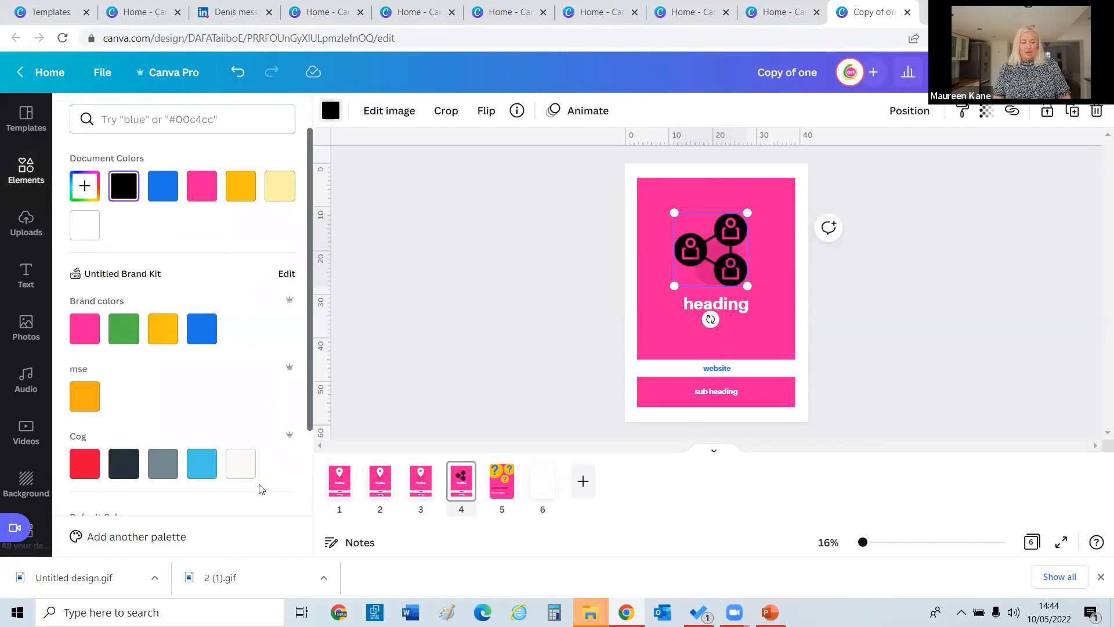
pyautogui.click(241, 464)
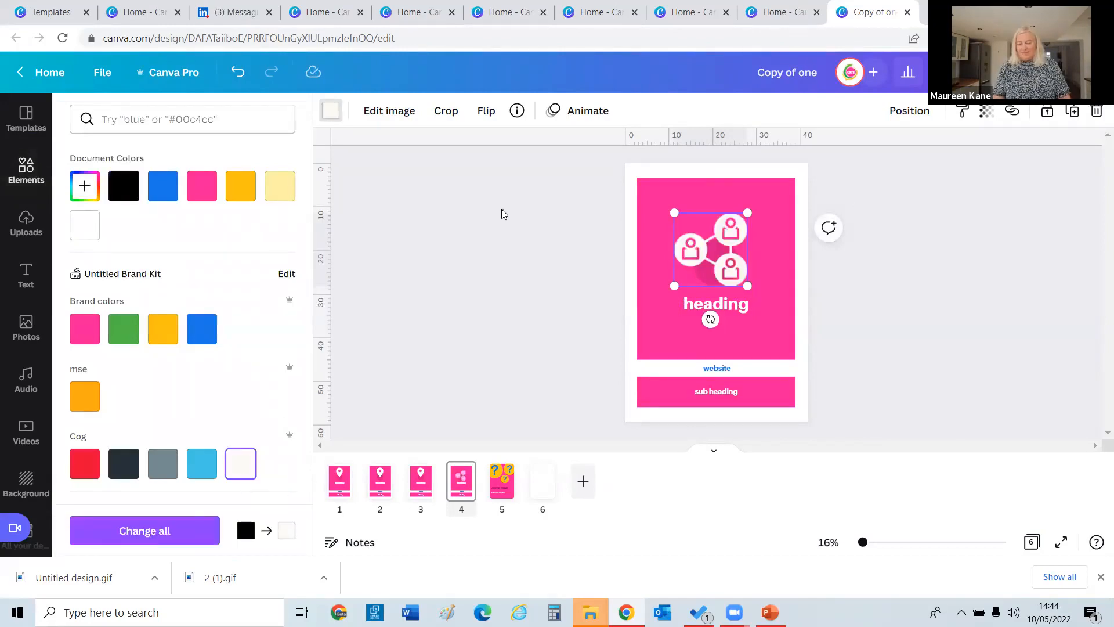
pyautogui.click(504, 214)
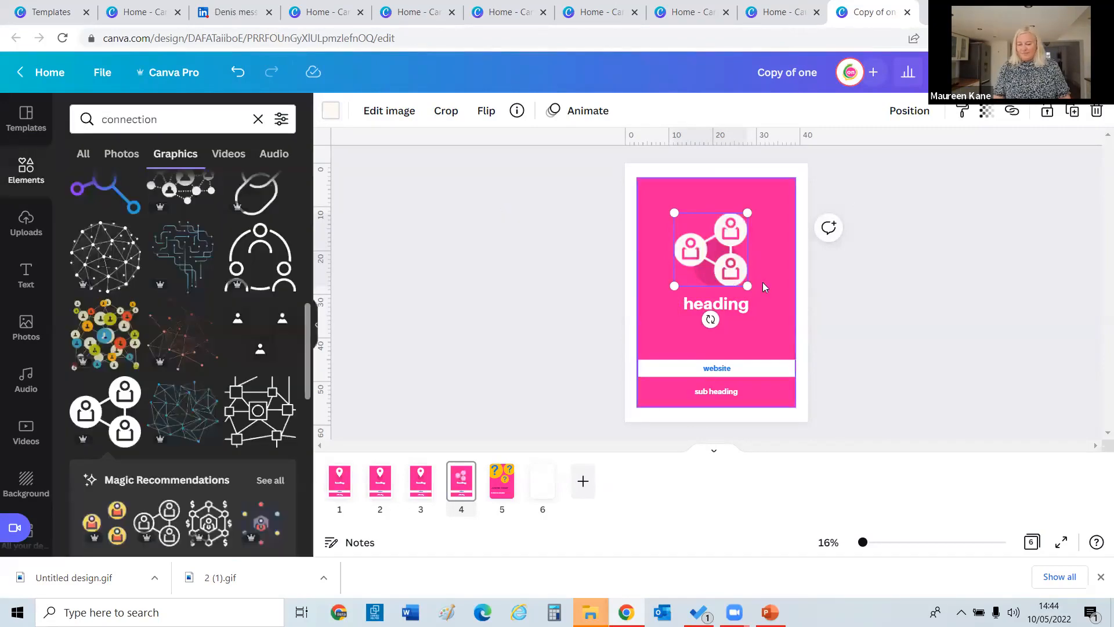
pyautogui.click(696, 253)
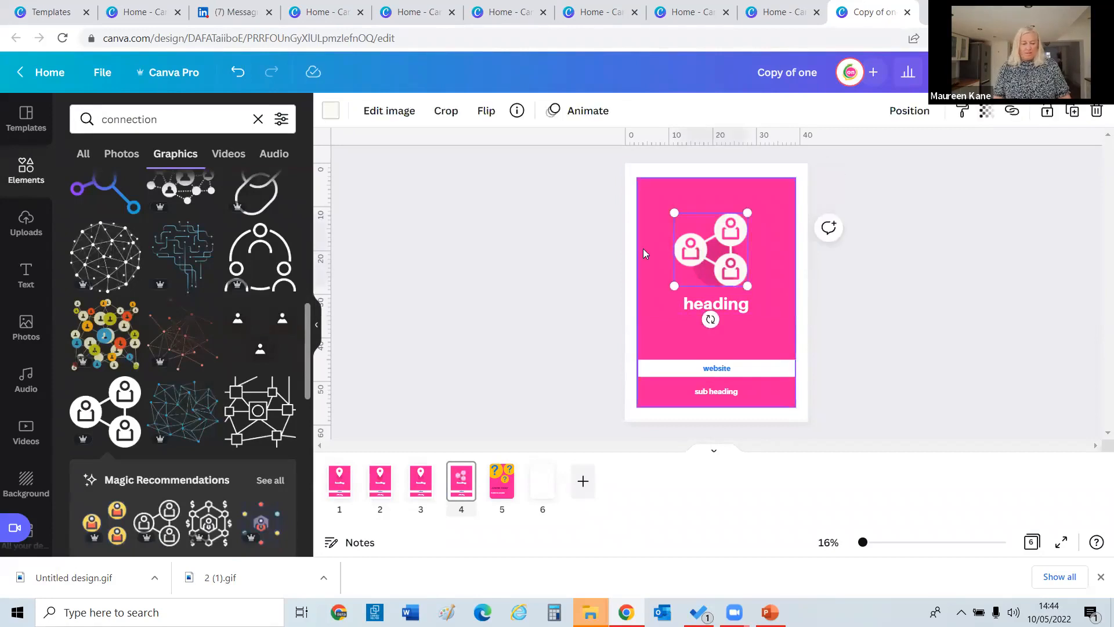
pyautogui.press('Delete')
pyautogui.moveTo(305, 319); pyautogui.dragTo(292, 476)
# Scroll the graphics results, try an infinity graphic, then remove it.
pyautogui.scroll(-3, 292, 471)
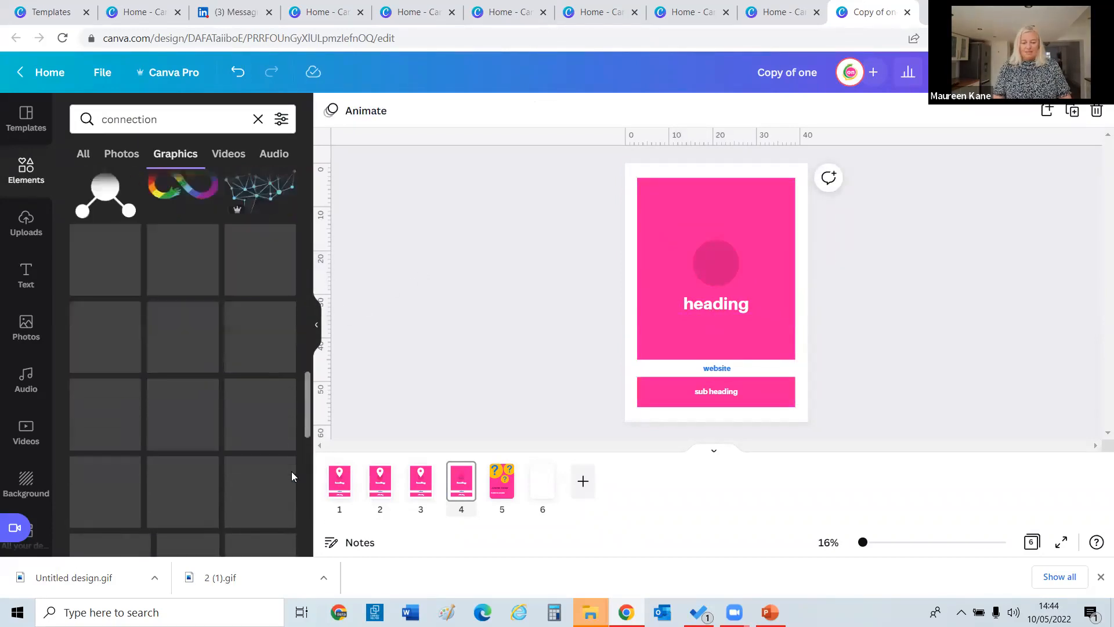
pyautogui.scroll(-2, 273, 389)
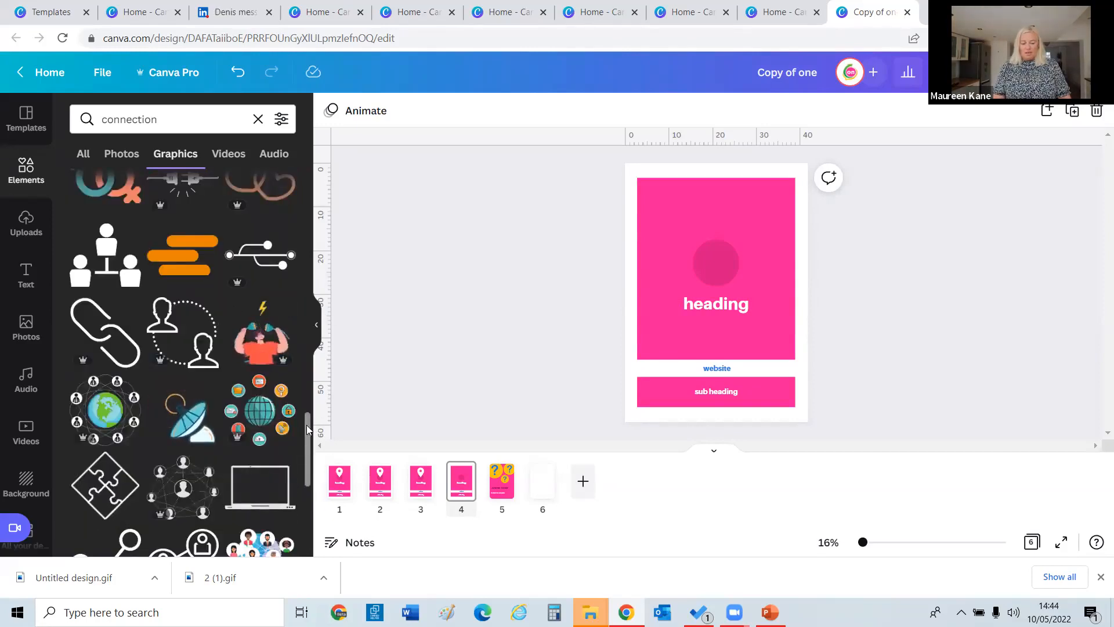
pyautogui.scroll(-5, 304, 467)
pyautogui.scroll(-3, 304, 510)
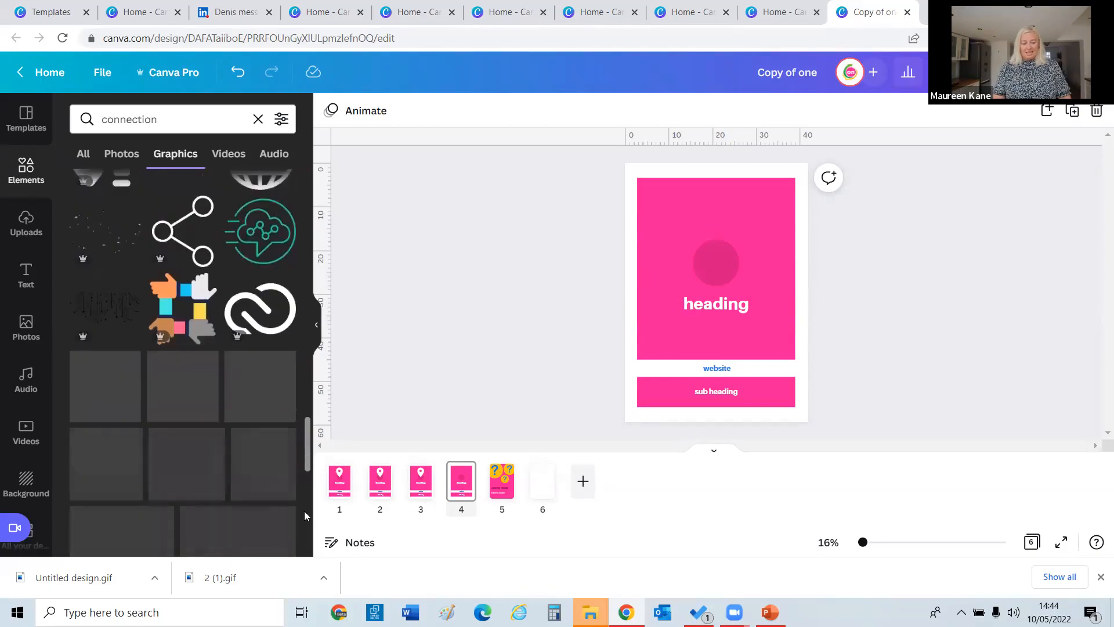
pyautogui.scroll(-2, 305, 523)
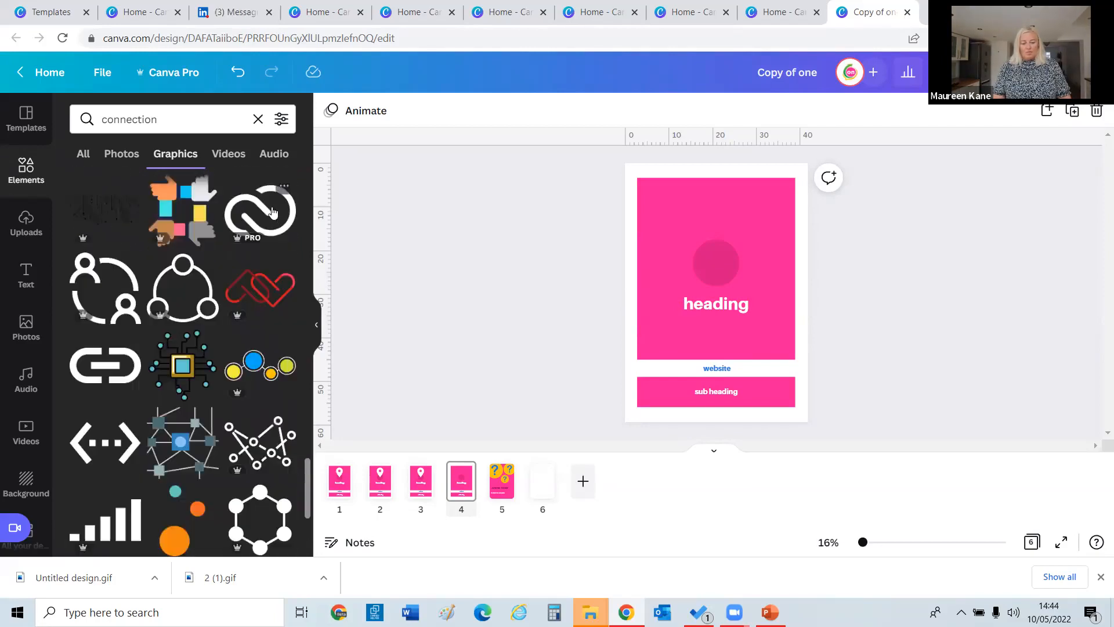
pyautogui.click(269, 210)
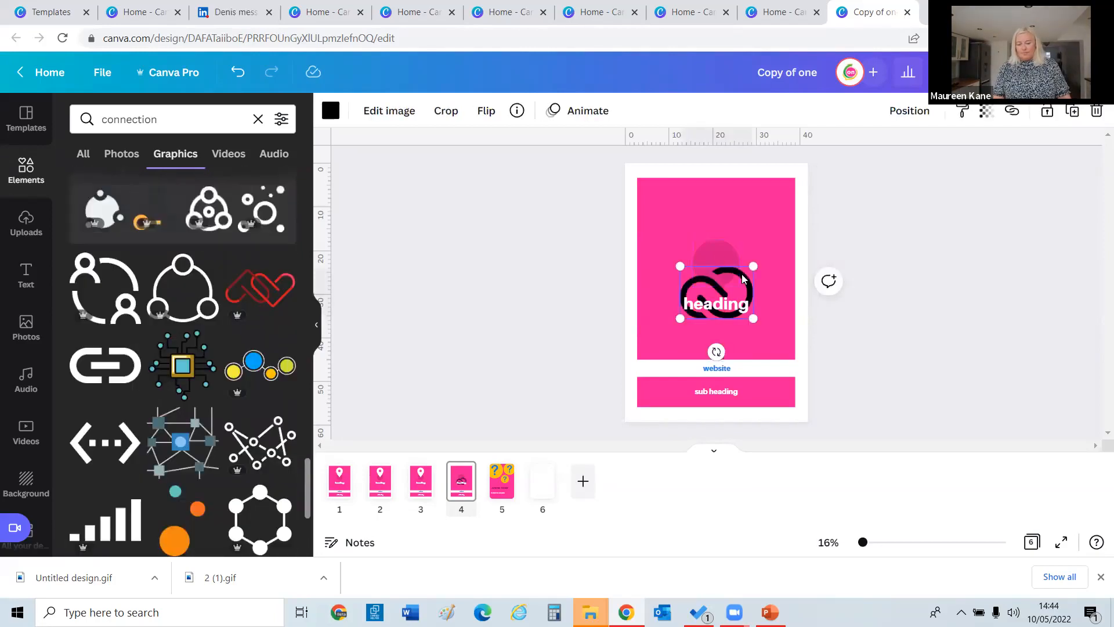
pyautogui.press('Delete')
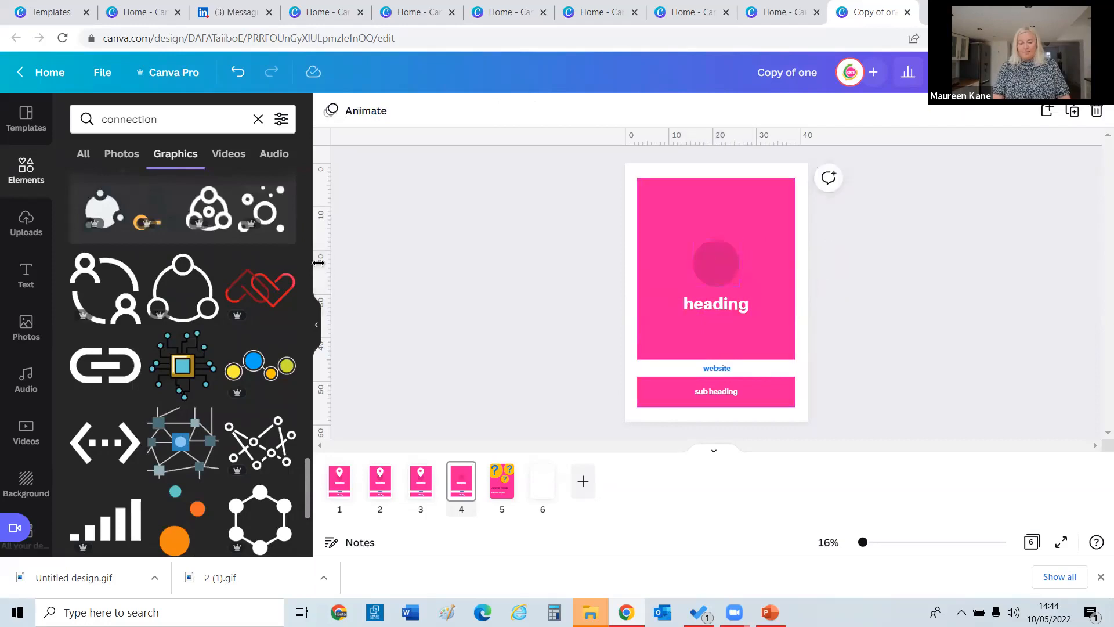
# Add the chain-link graphic above the heading and colour it white.
pyautogui.click(132, 374)
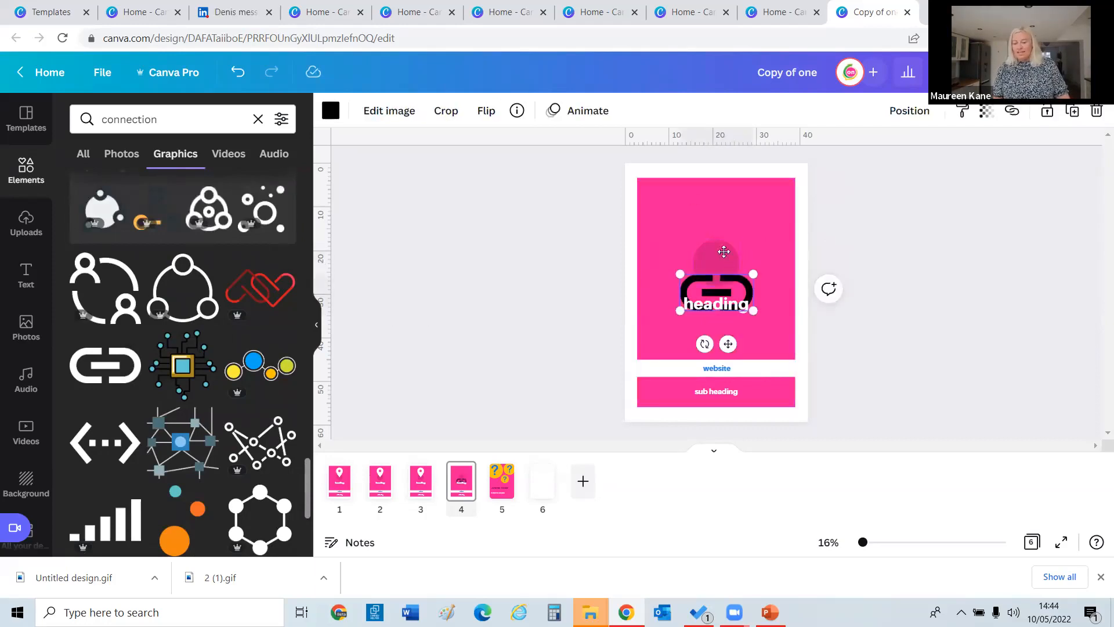
pyautogui.moveTo(724, 251)
pyautogui.mouseDown()
pyautogui.moveTo(723, 226)
pyautogui.moveTo(723, 243)
pyautogui.mouseUp()
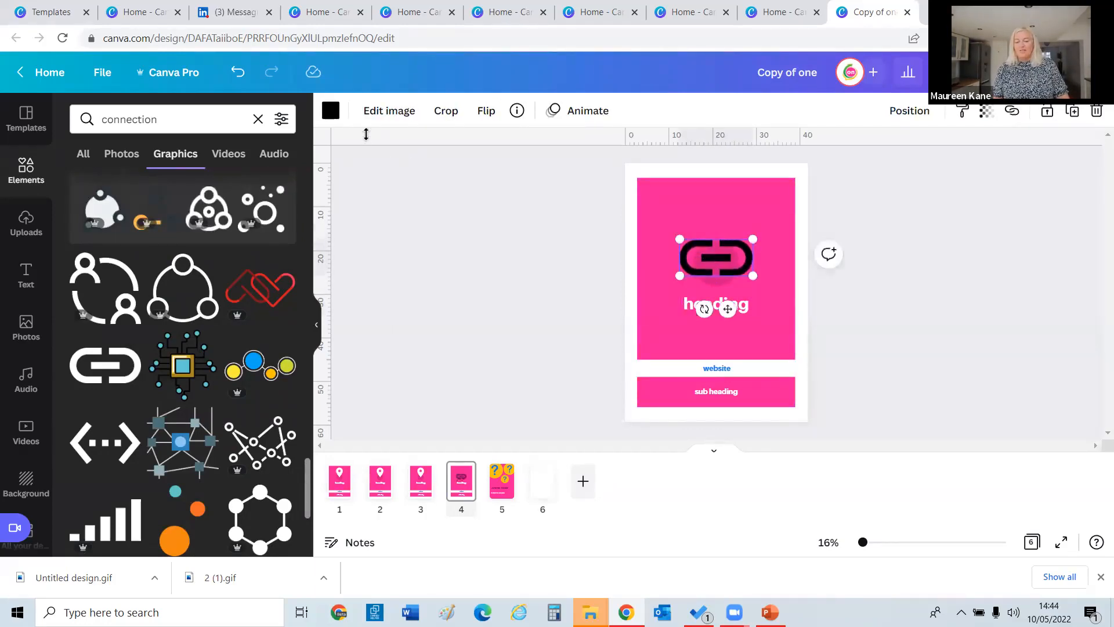
pyautogui.click(331, 110)
pyautogui.click(202, 336)
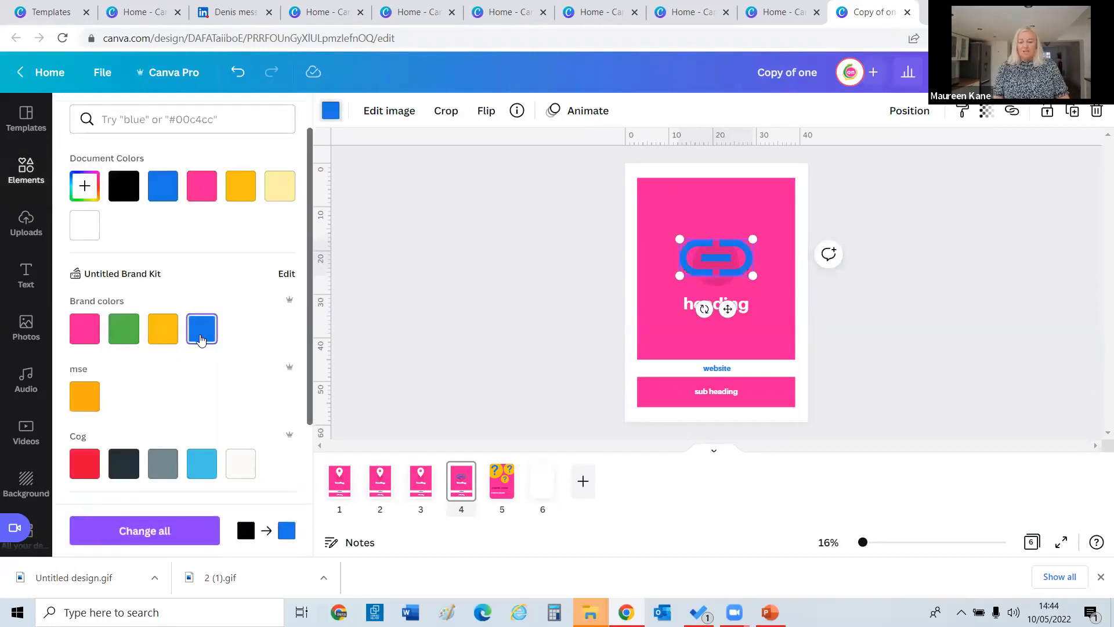
pyautogui.click(240, 463)
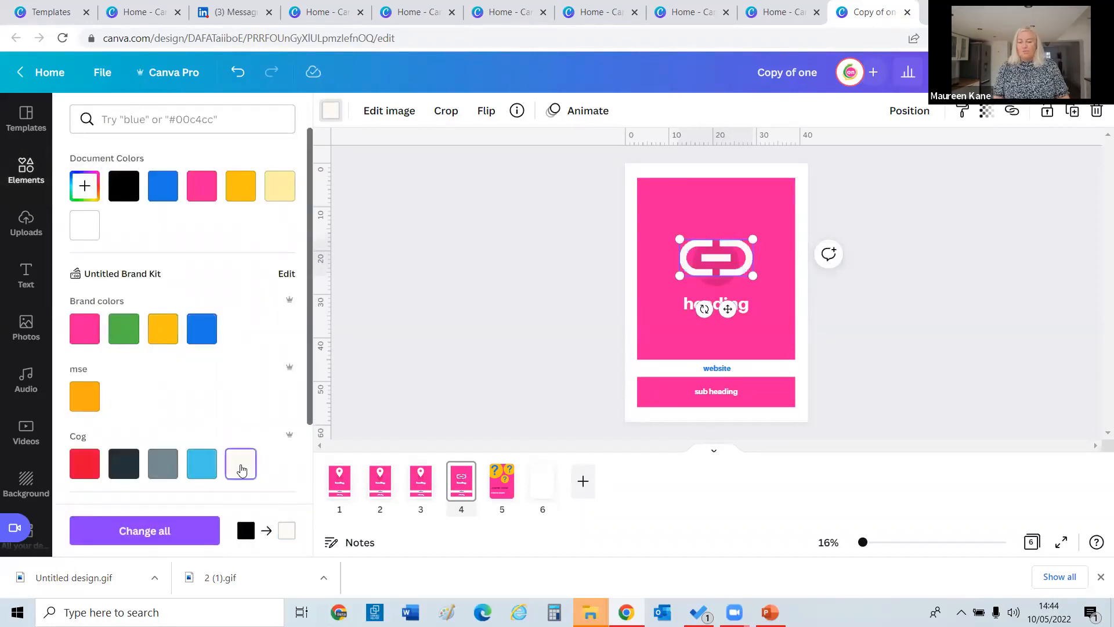
pyautogui.click(441, 249)
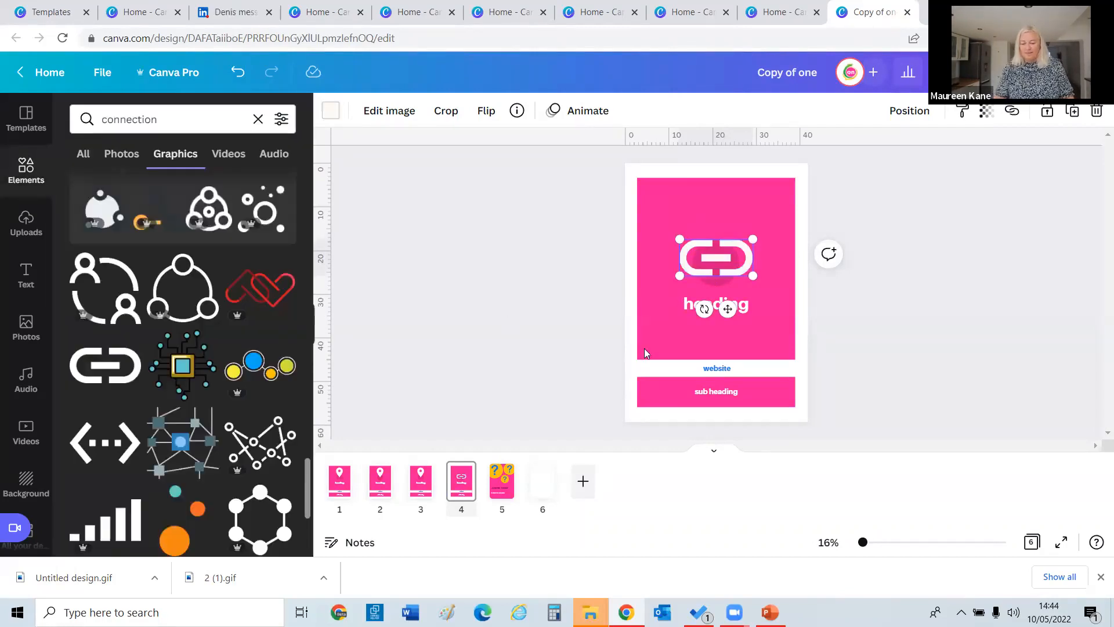
# On page 3, replace the location pin with a blue 'comments' speech-bubble graphic above the heading.
pyautogui.click(423, 484)
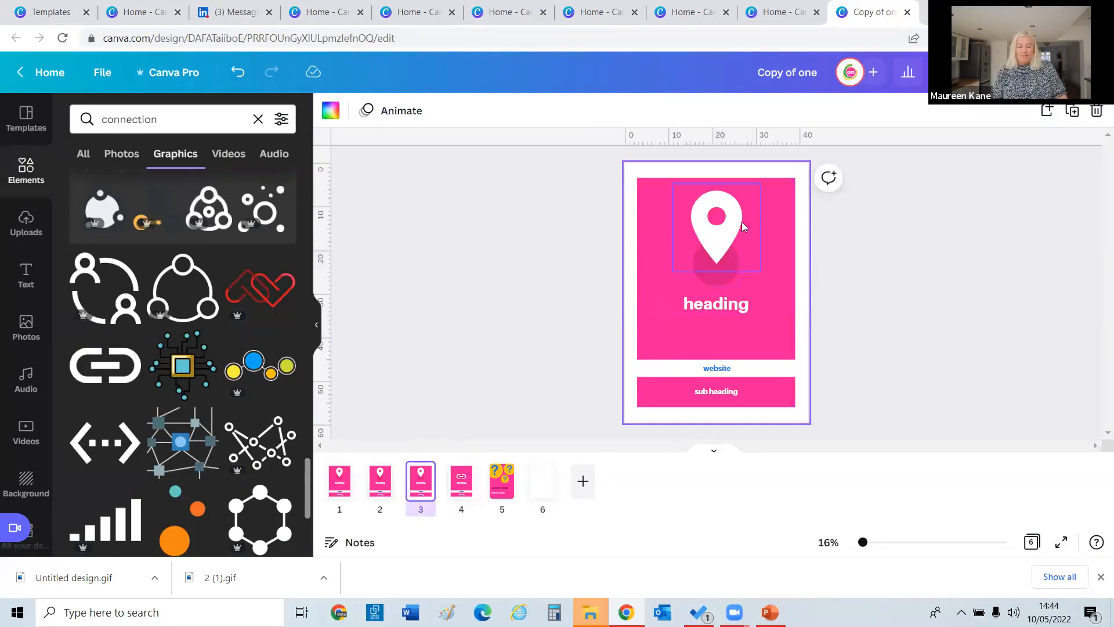
pyautogui.click(742, 222)
pyautogui.press('Delete')
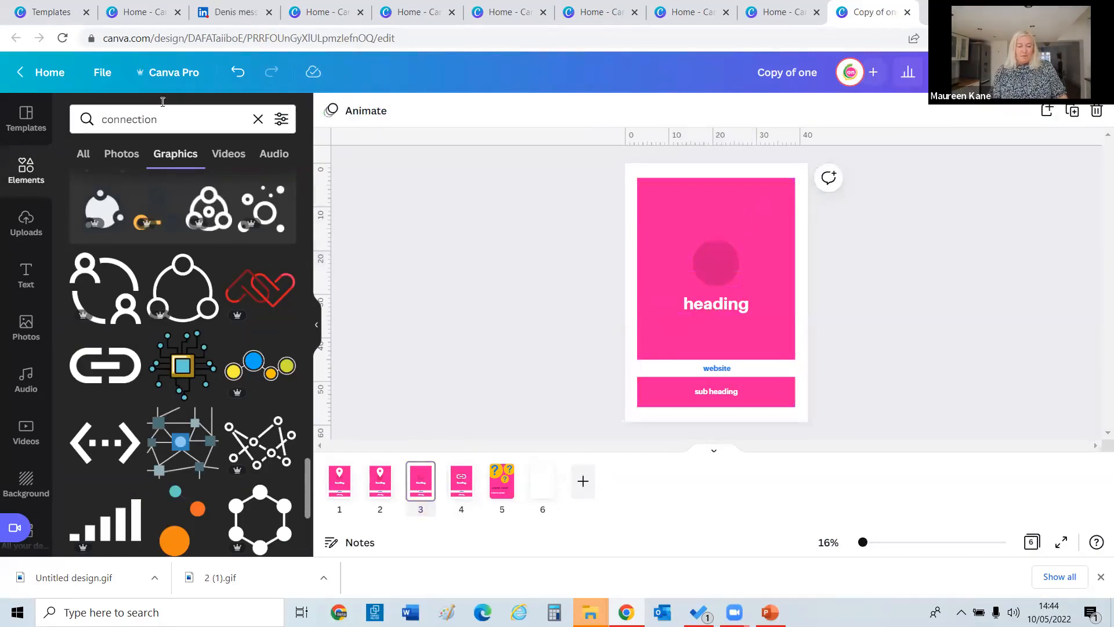
pyautogui.moveTo(162, 119); pyautogui.dragTo(7, 119)
pyautogui.write('comments')
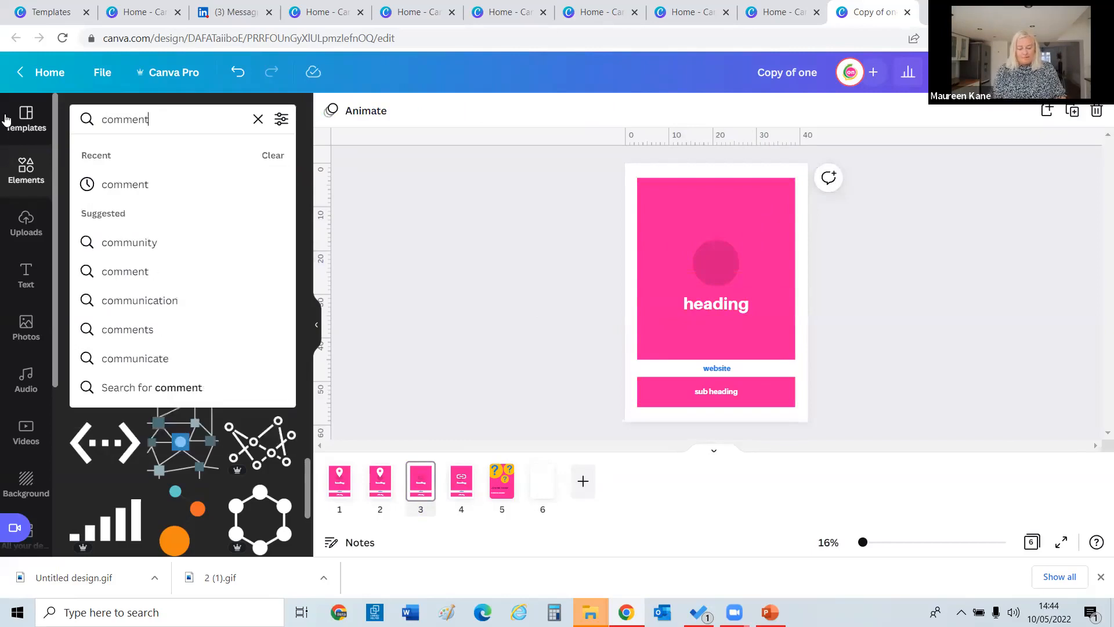
pyautogui.press('Return')
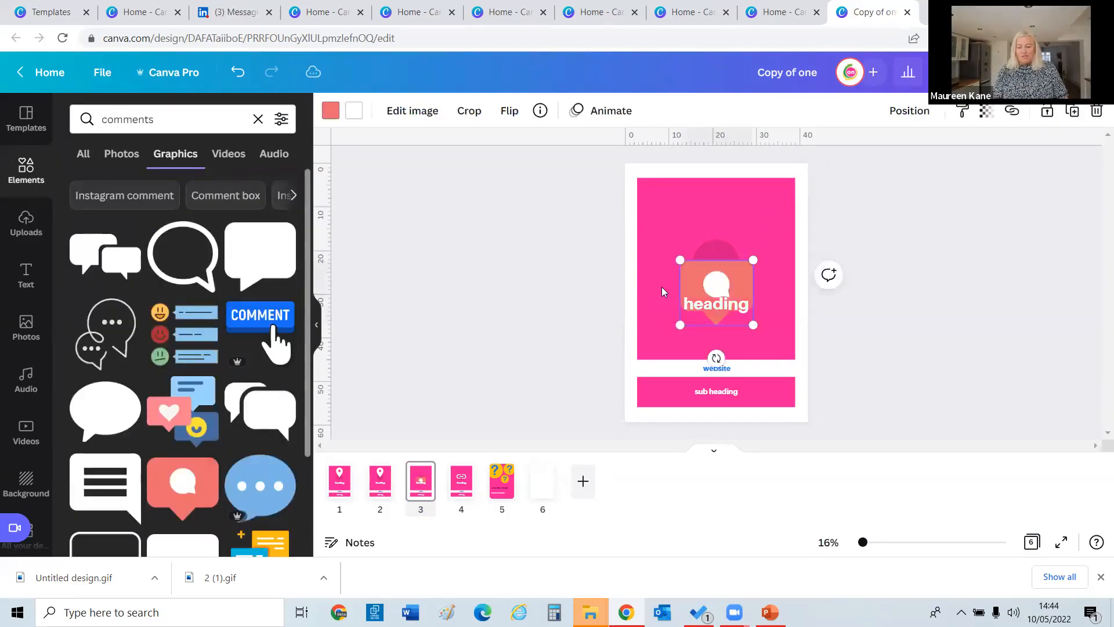
pyautogui.moveTo(704, 266); pyautogui.dragTo(697, 233)
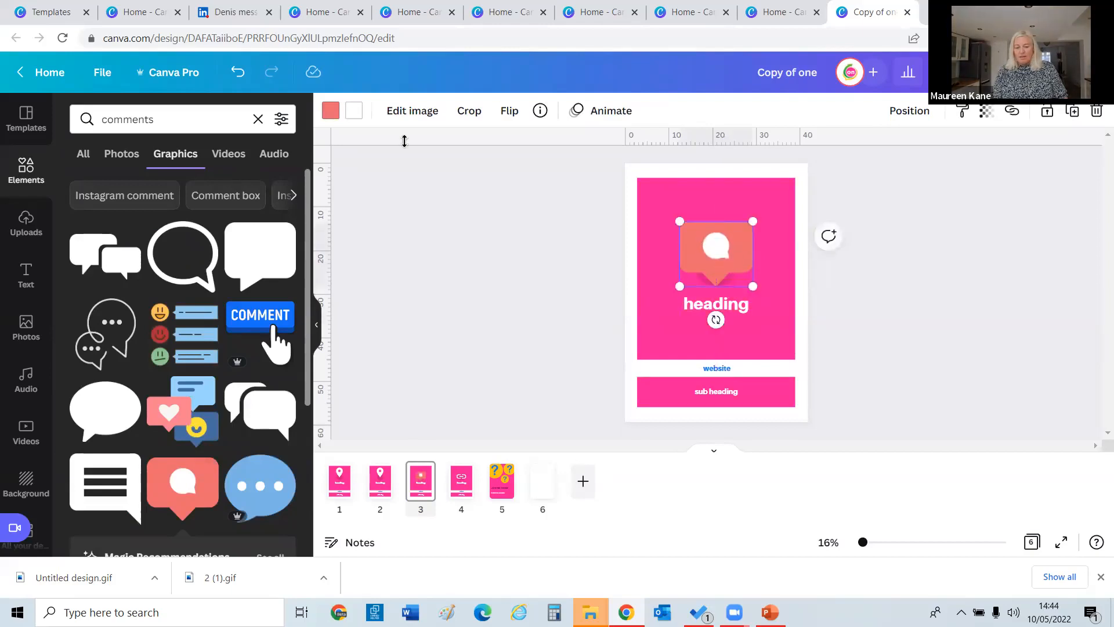
pyautogui.click(331, 111)
pyautogui.click(202, 336)
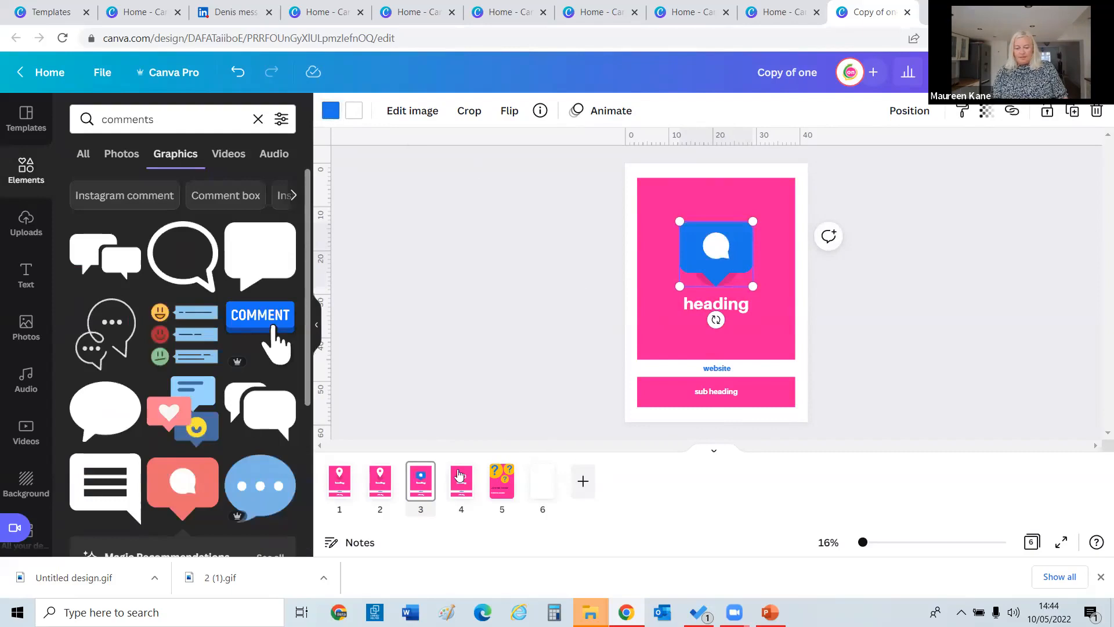
# Reorder pages so the link page is second and the speech-bubble page third.
pyautogui.click(380, 488)
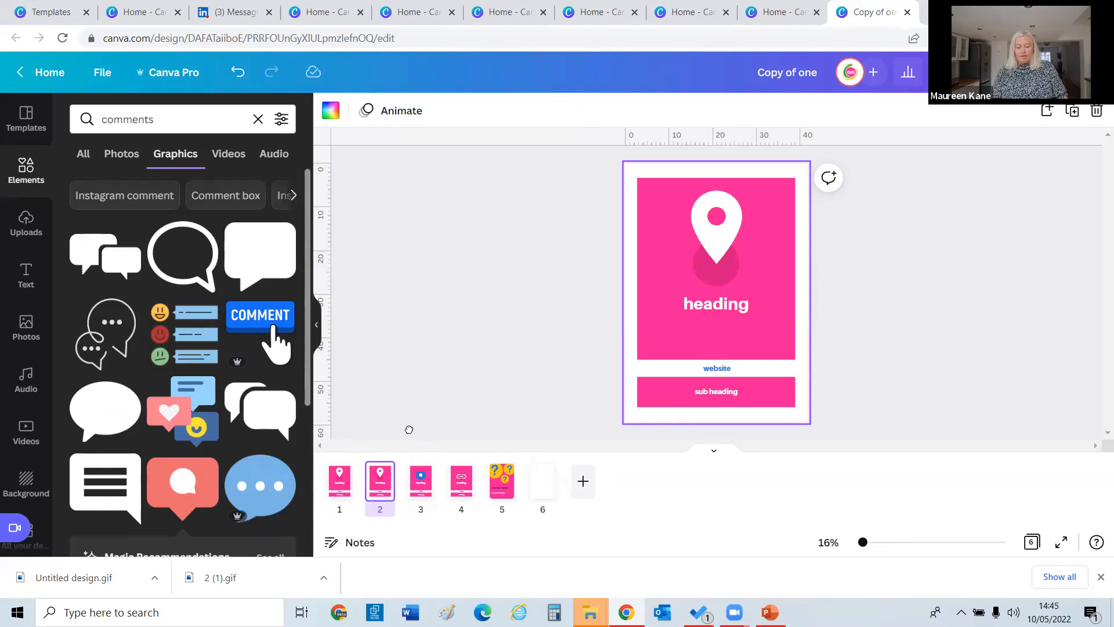
pyautogui.moveTo(461, 482); pyautogui.dragTo(373, 483)
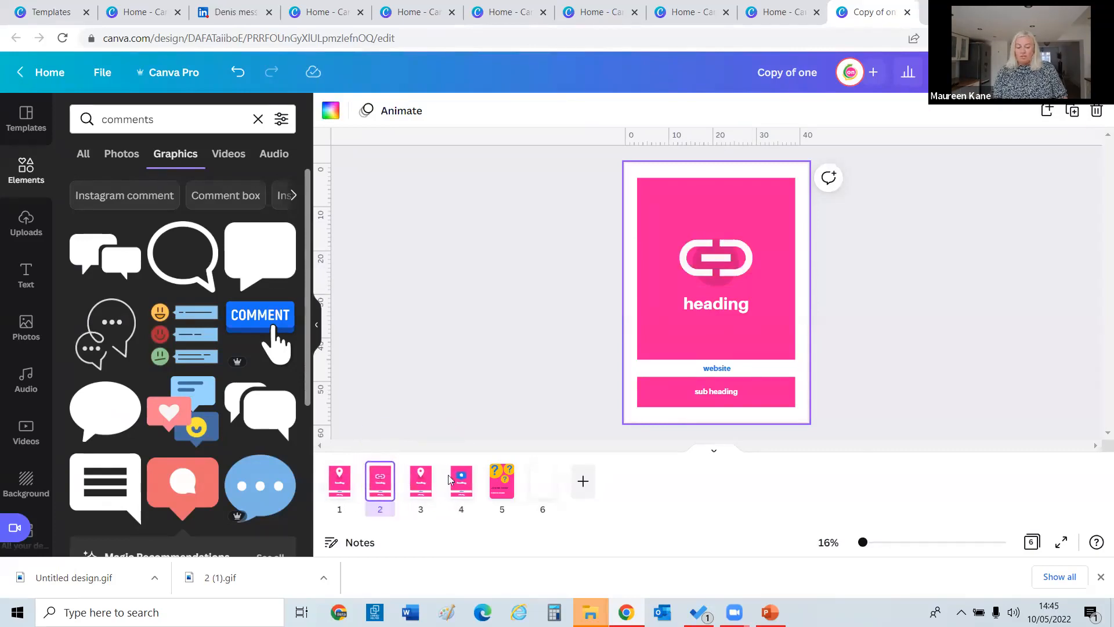
pyautogui.moveTo(459, 487); pyautogui.dragTo(406, 475)
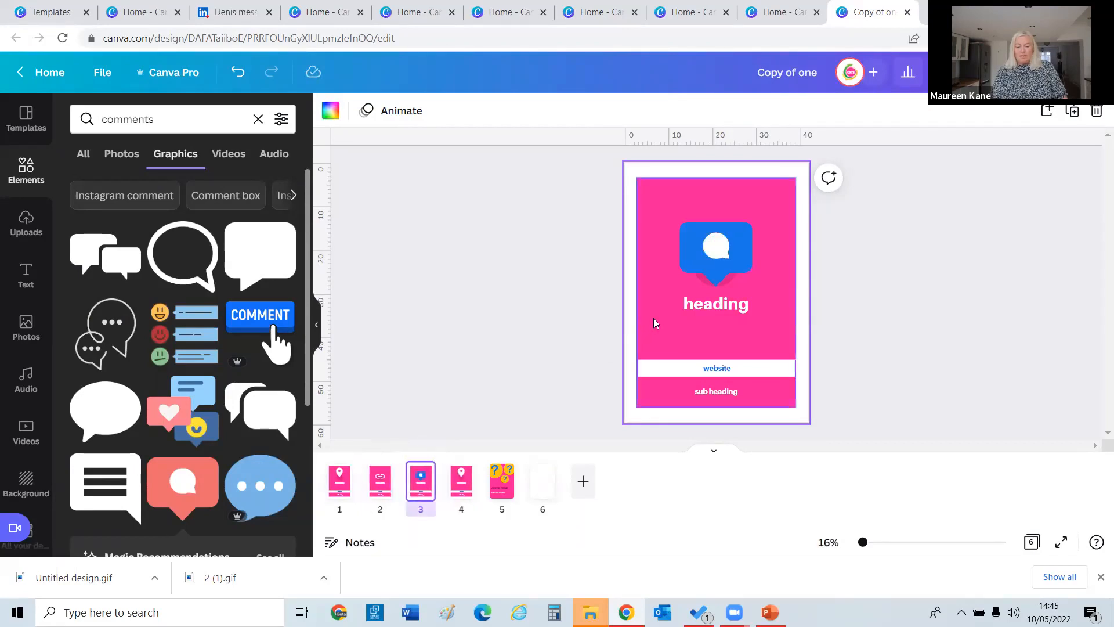
pyautogui.click(696, 305)
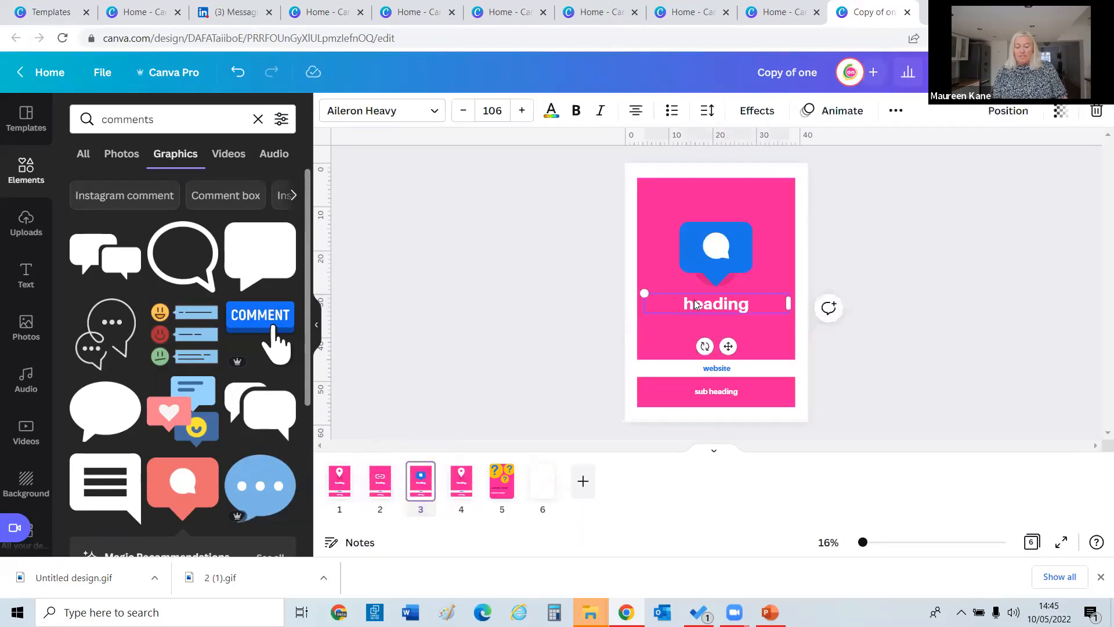
pyautogui.click(465, 473)
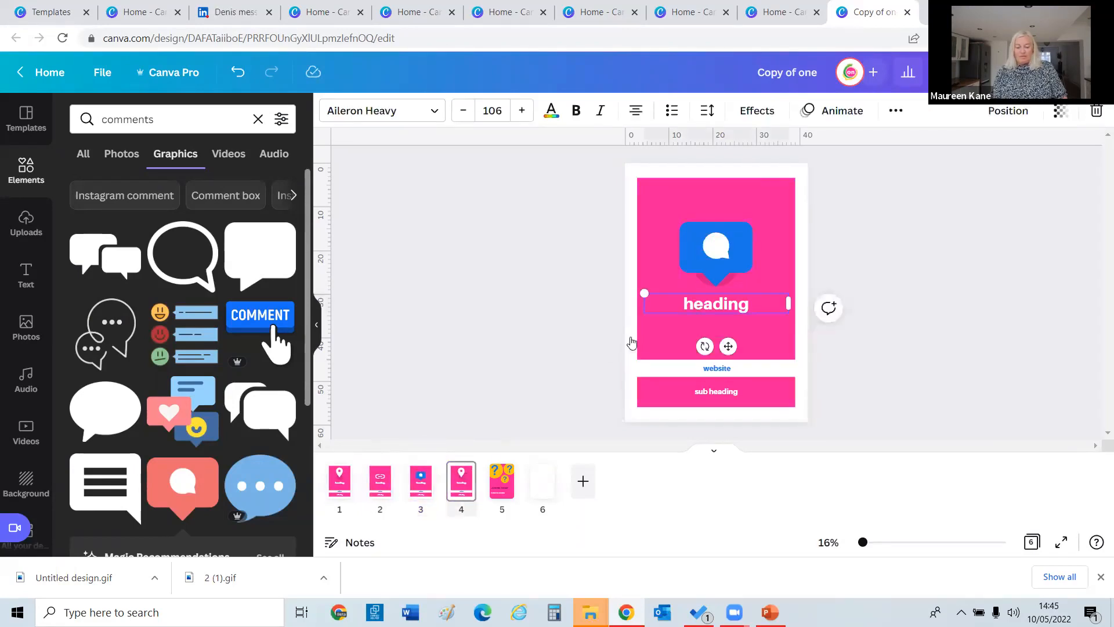
# Search graphics for 'engagement' and swap page 4's pin for the thumbs-up and heart graphic.
pyautogui.click(166, 120)
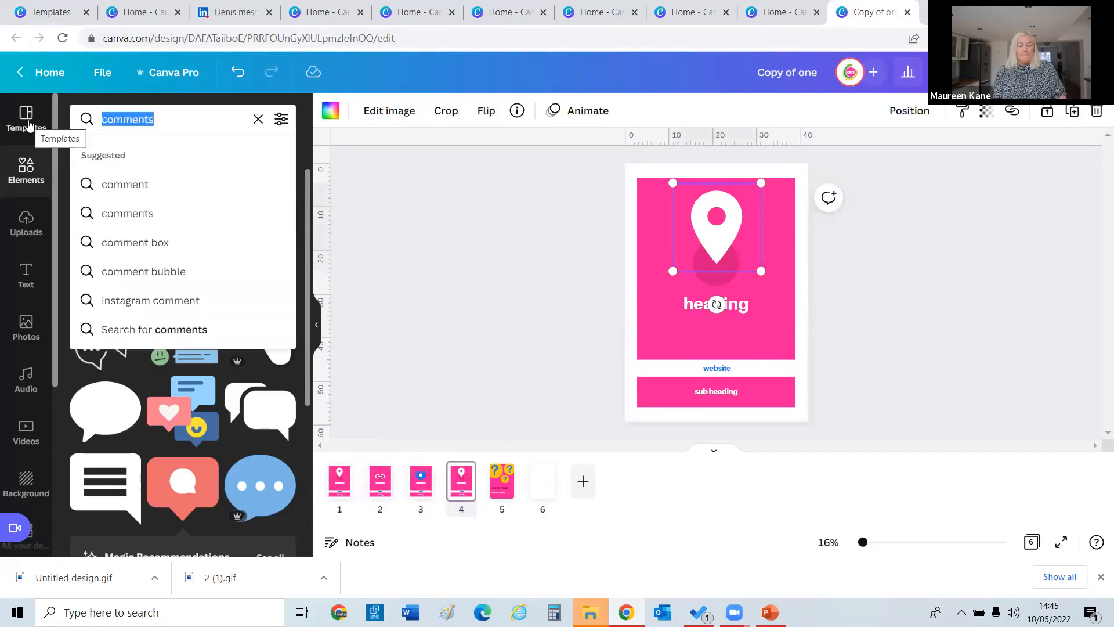
pyautogui.write('enag')
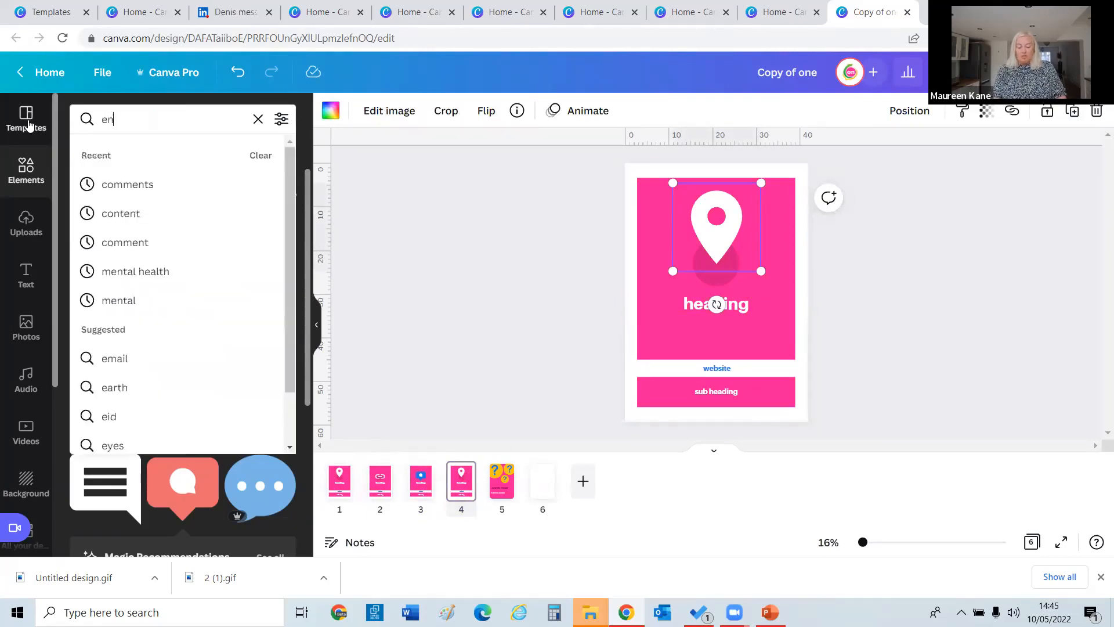
pyautogui.press('BackSpace')
pyautogui.press('BackSpace')
pyautogui.write('ga')
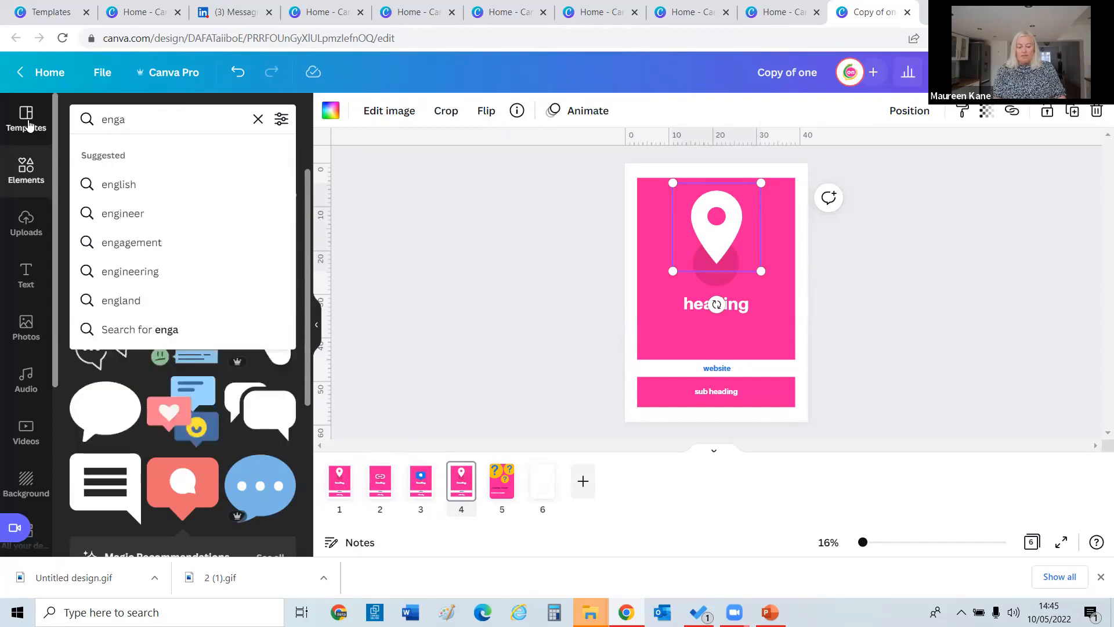
pyautogui.write('gement')
pyautogui.press('Return')
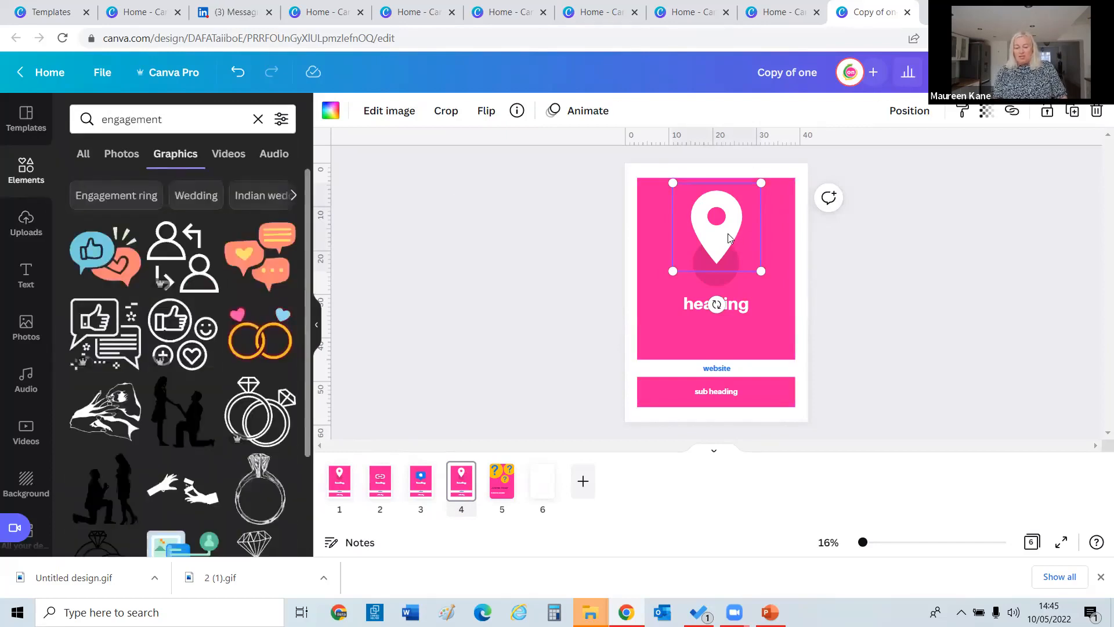
pyautogui.press('Delete')
pyautogui.moveTo(92, 249); pyautogui.dragTo(730, 260)
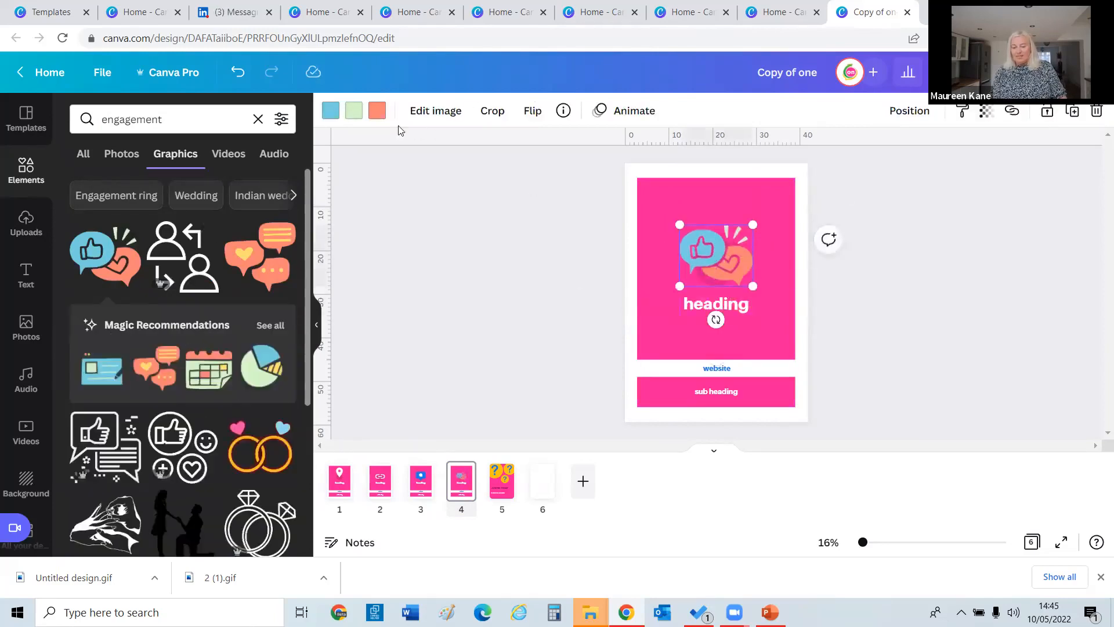
# Recolour the graphic's light-blue part to brand blue and the heart off-white.
pyautogui.click(331, 111)
pyautogui.click(201, 328)
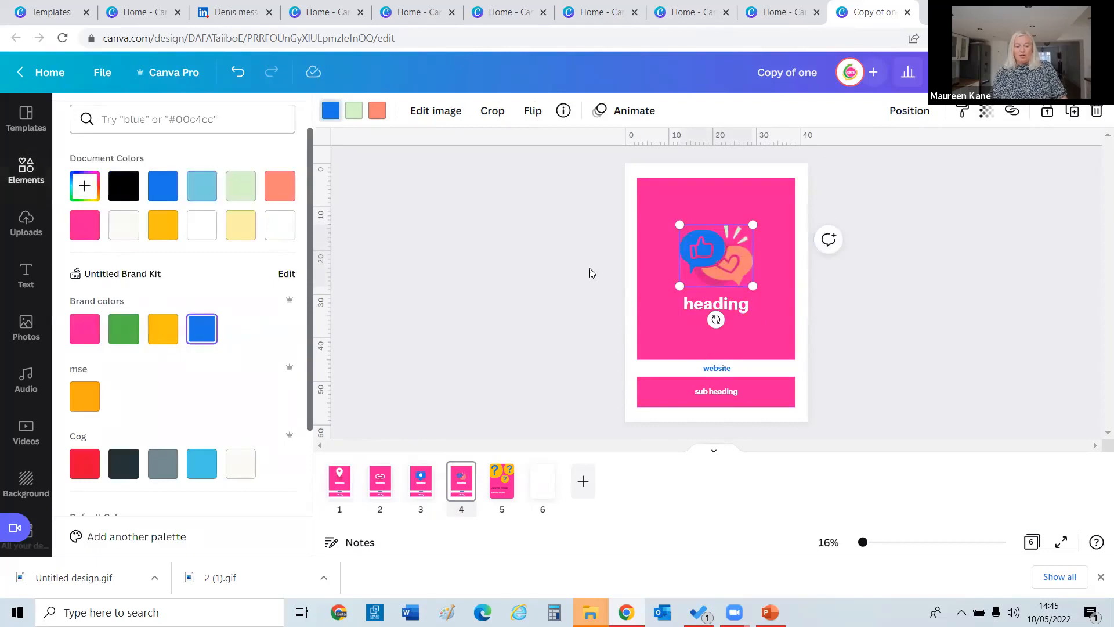
pyautogui.click(378, 109)
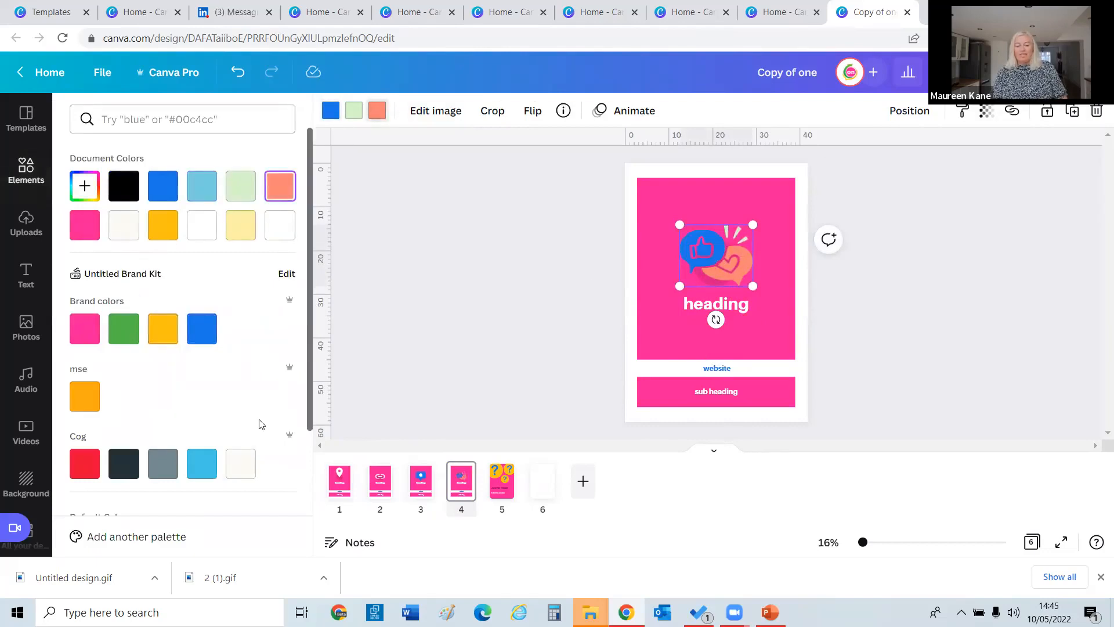
pyautogui.click(240, 463)
pyautogui.click(451, 264)
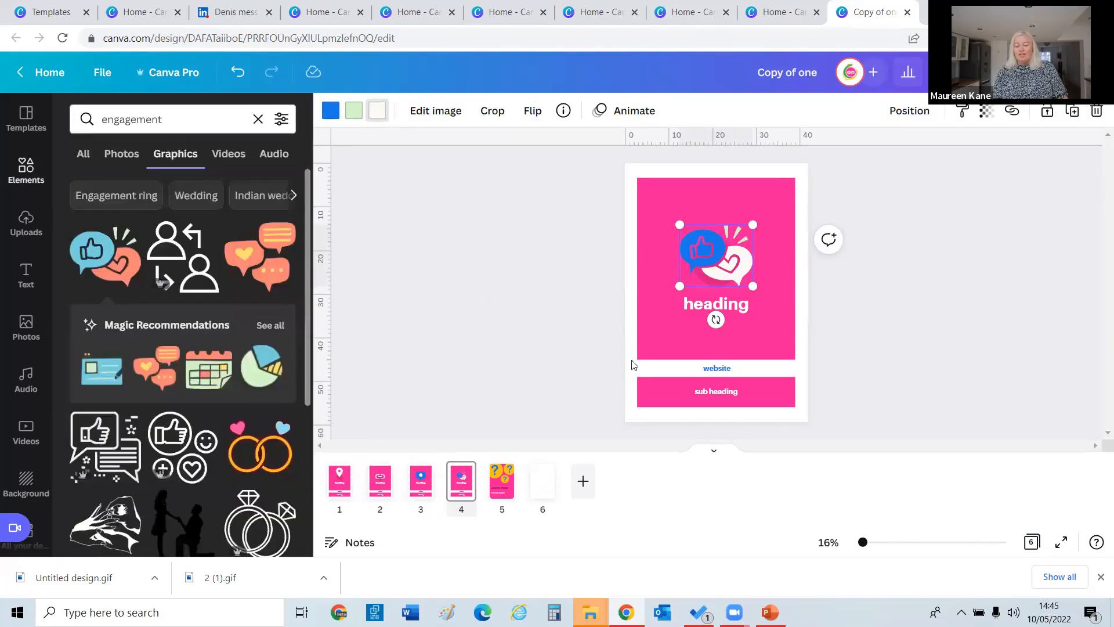
pyautogui.click(511, 482)
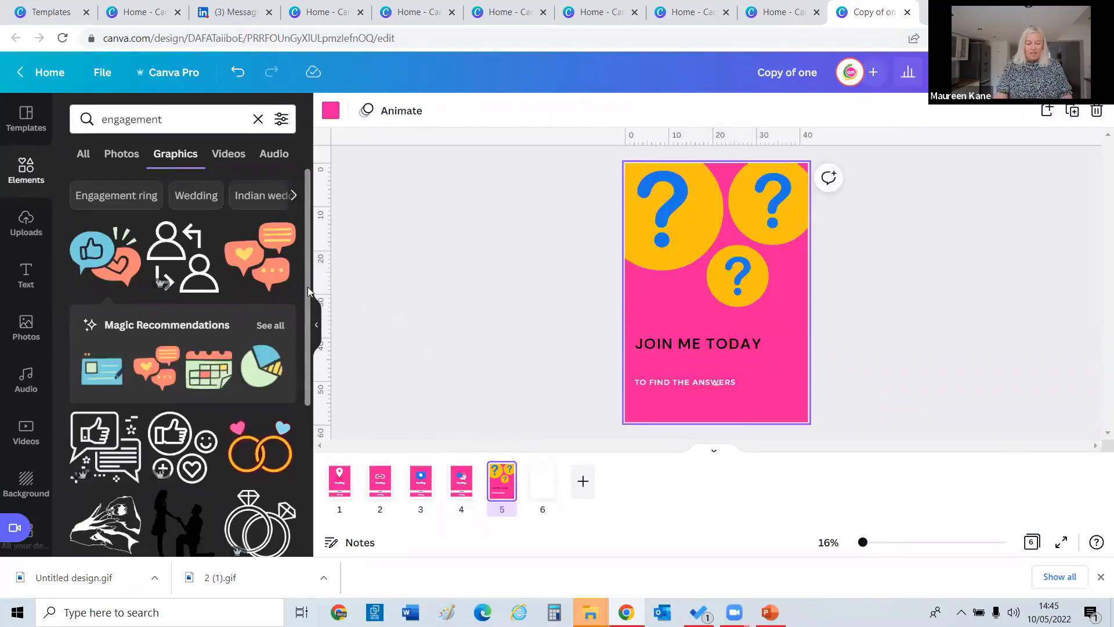
pyautogui.scroll(-2, 307, 296)
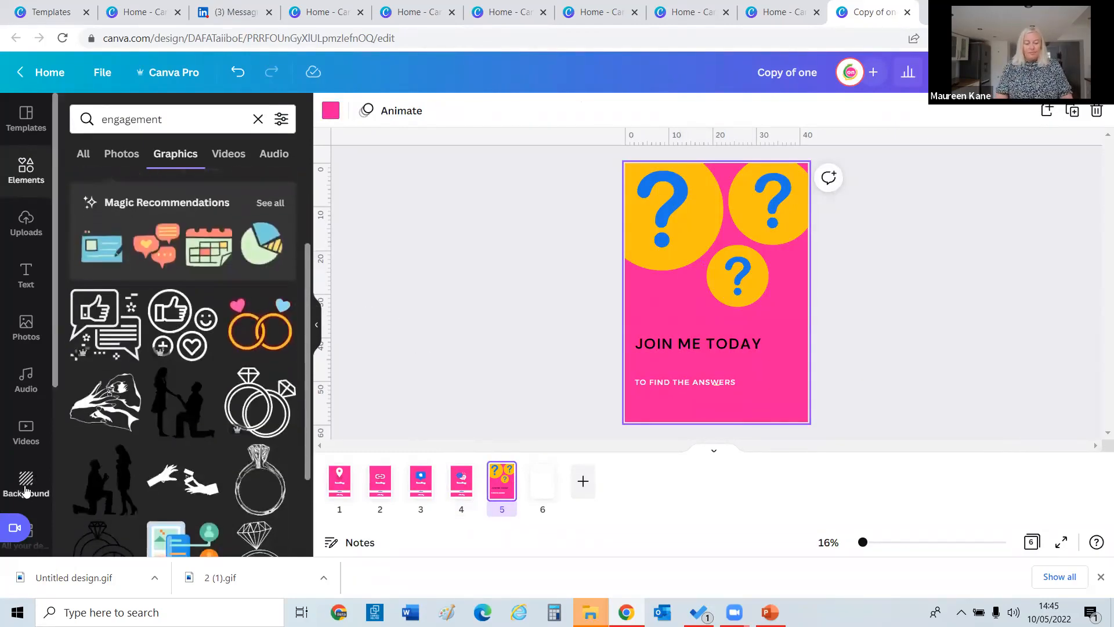
# Browse All your designs and open the pages of the 3 LinkedIn posts design.
pyautogui.scroll(-3, 30, 476)
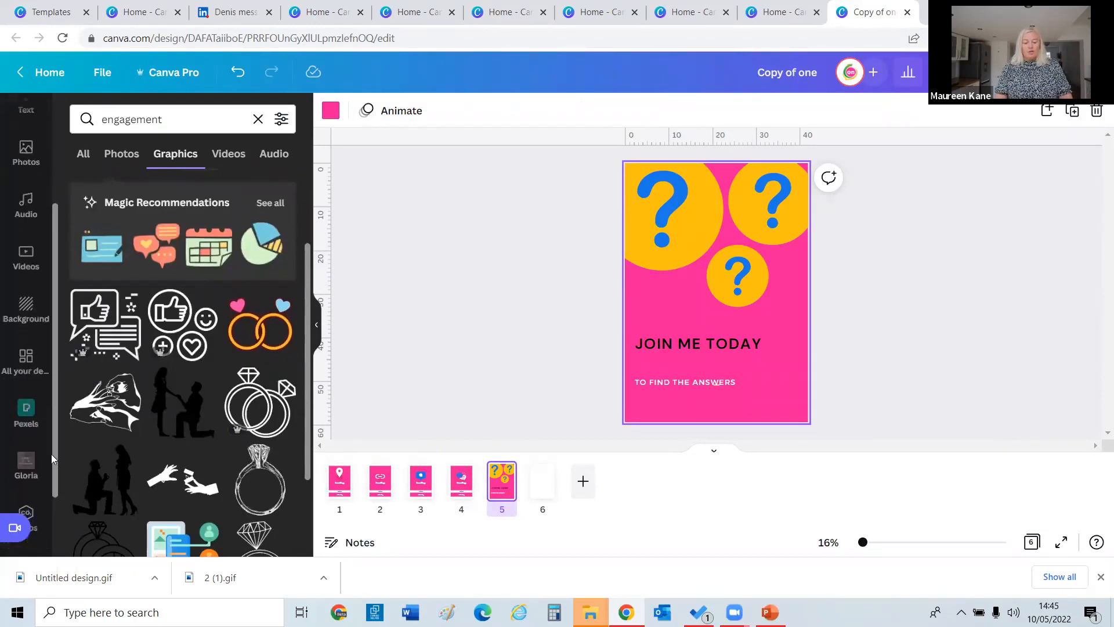
pyautogui.scroll(-1, 35, 406)
pyautogui.click(21, 330)
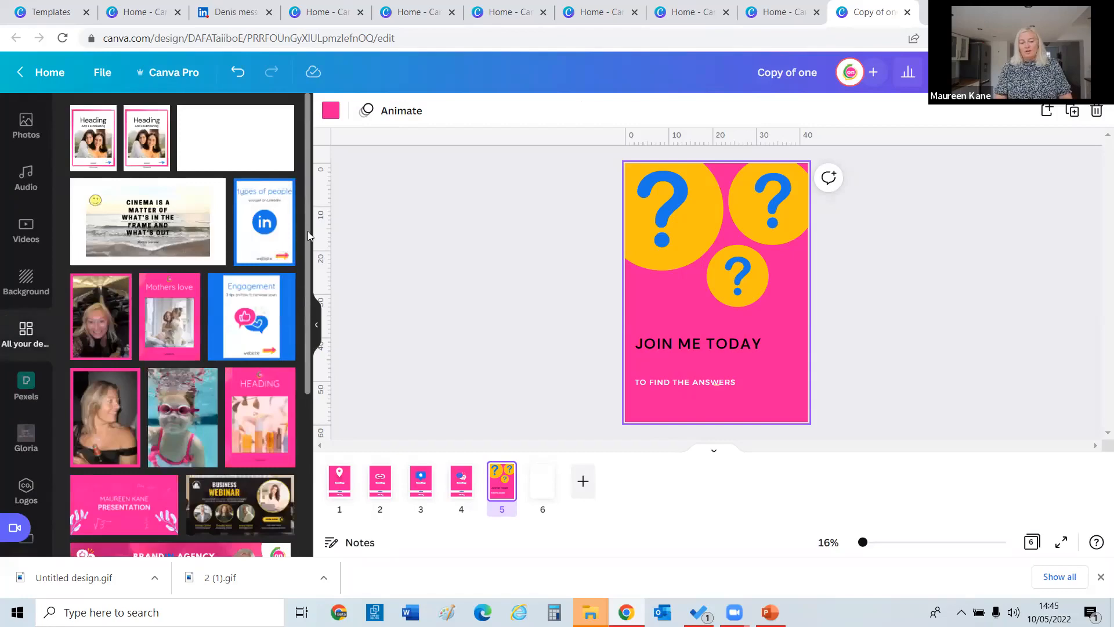
pyautogui.moveTo(308, 232); pyautogui.dragTo(305, 464)
pyautogui.scroll(-7, 305, 491)
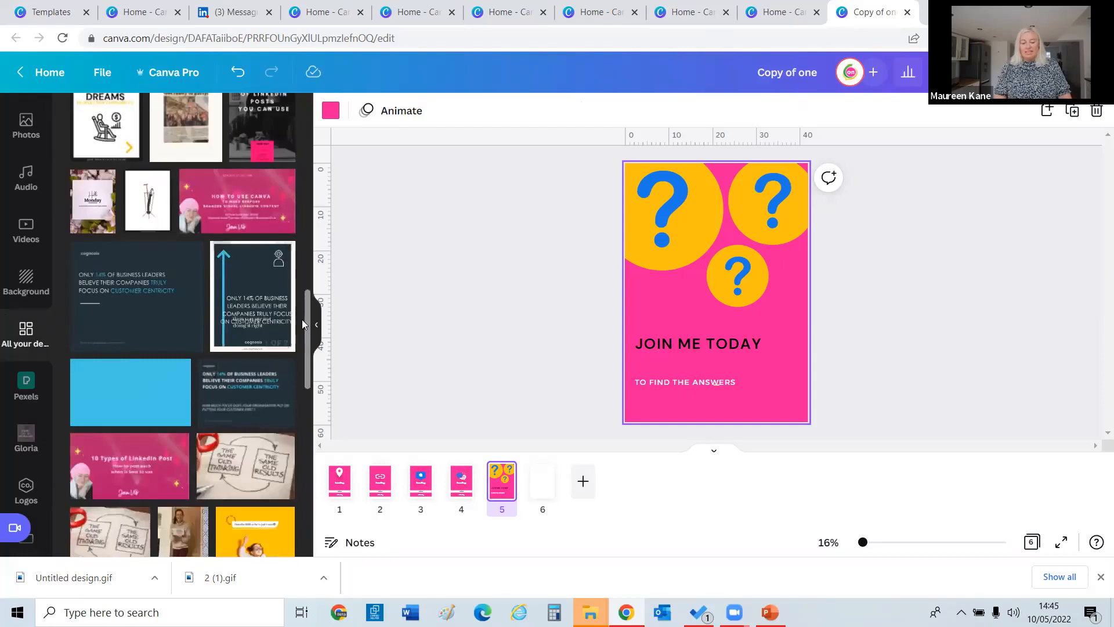
pyautogui.moveTo(311, 326); pyautogui.dragTo(314, 521)
pyautogui.scroll(-1, 313, 518)
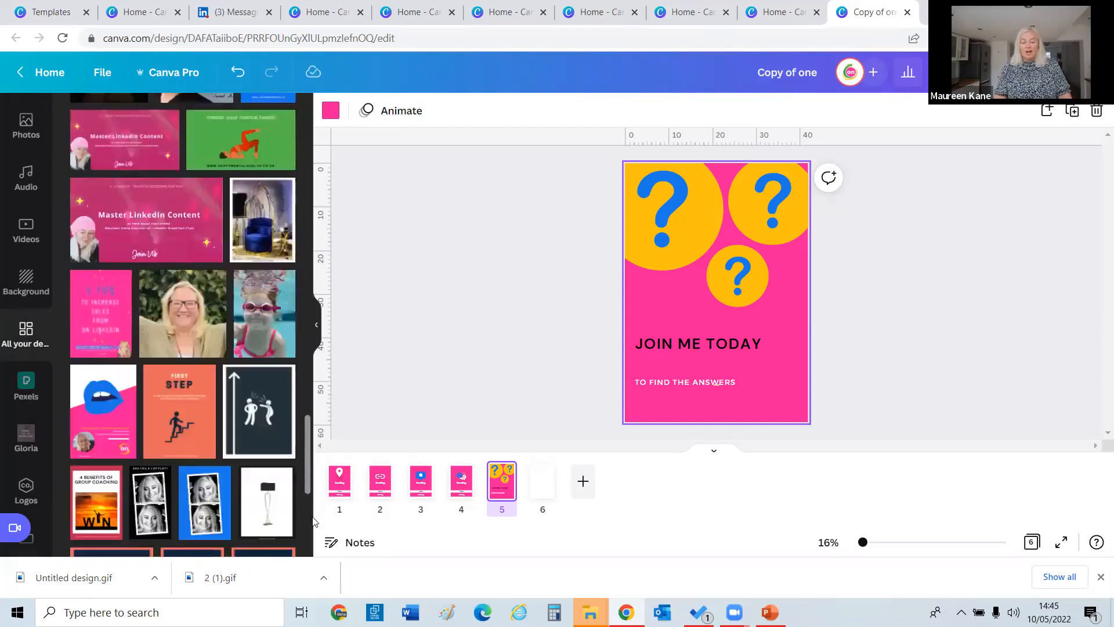
pyautogui.scroll(-10, 313, 537)
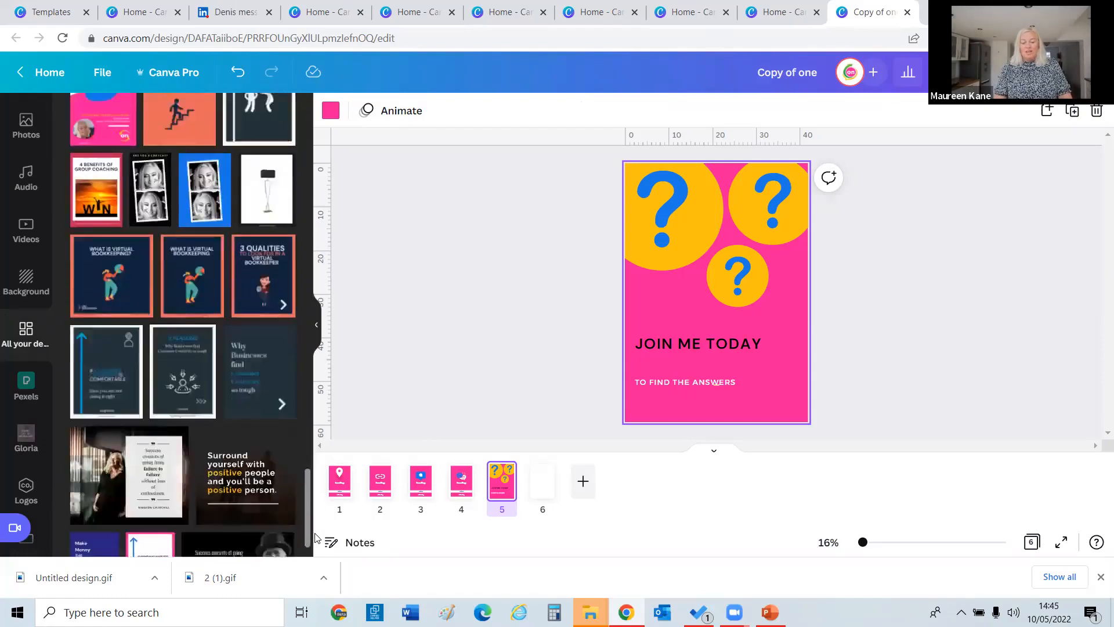
pyautogui.moveTo(308, 430); pyautogui.dragTo(306, 464)
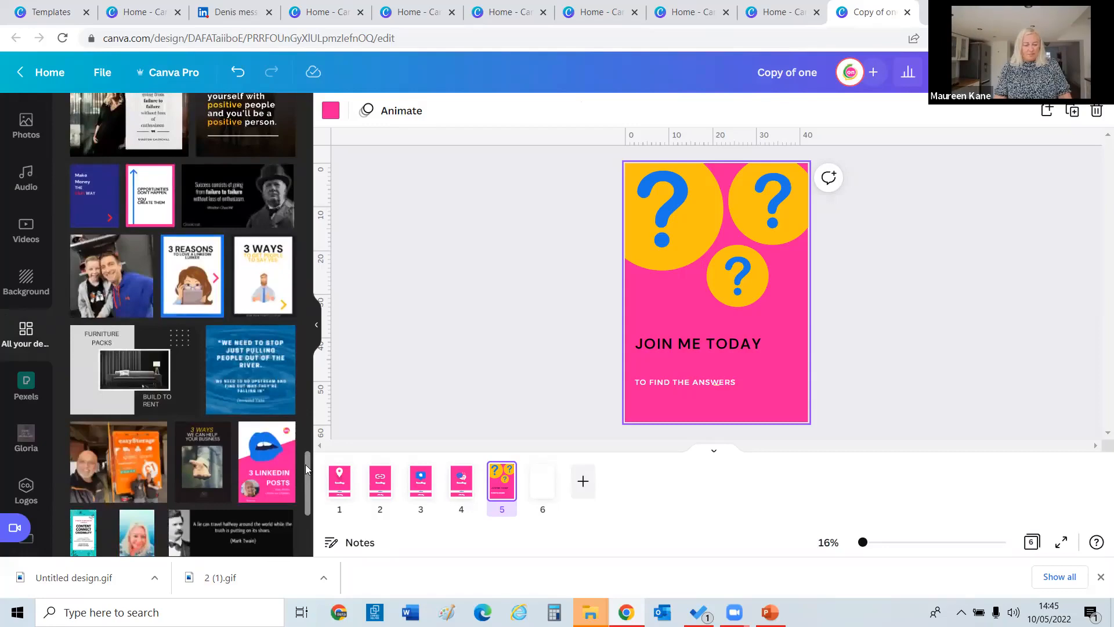
pyautogui.scroll(-7, 307, 488)
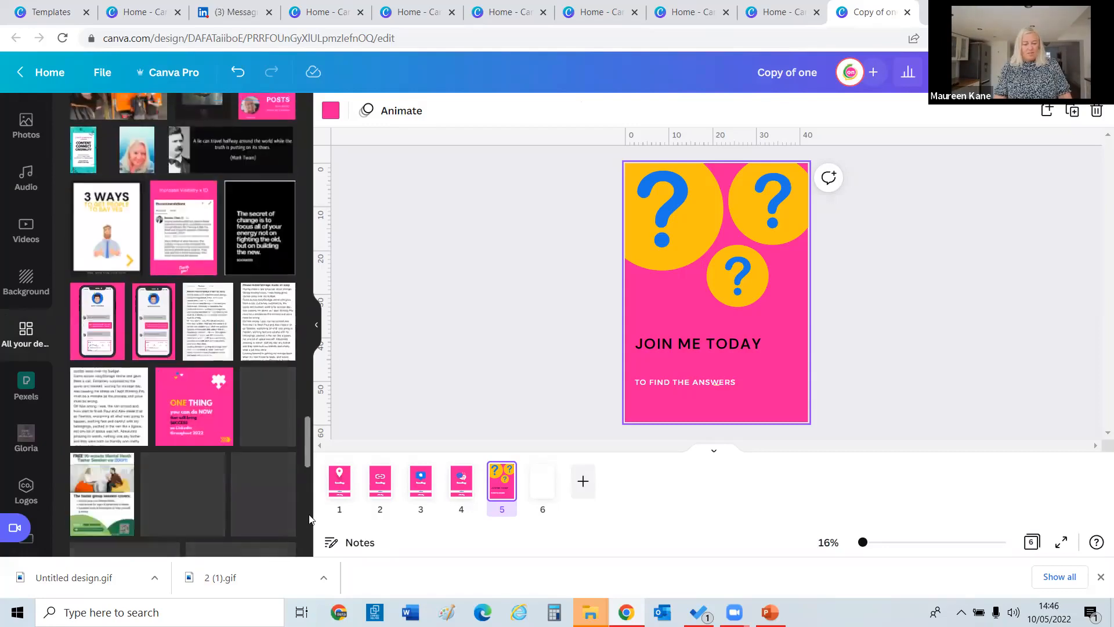
pyautogui.scroll(2, 308, 501)
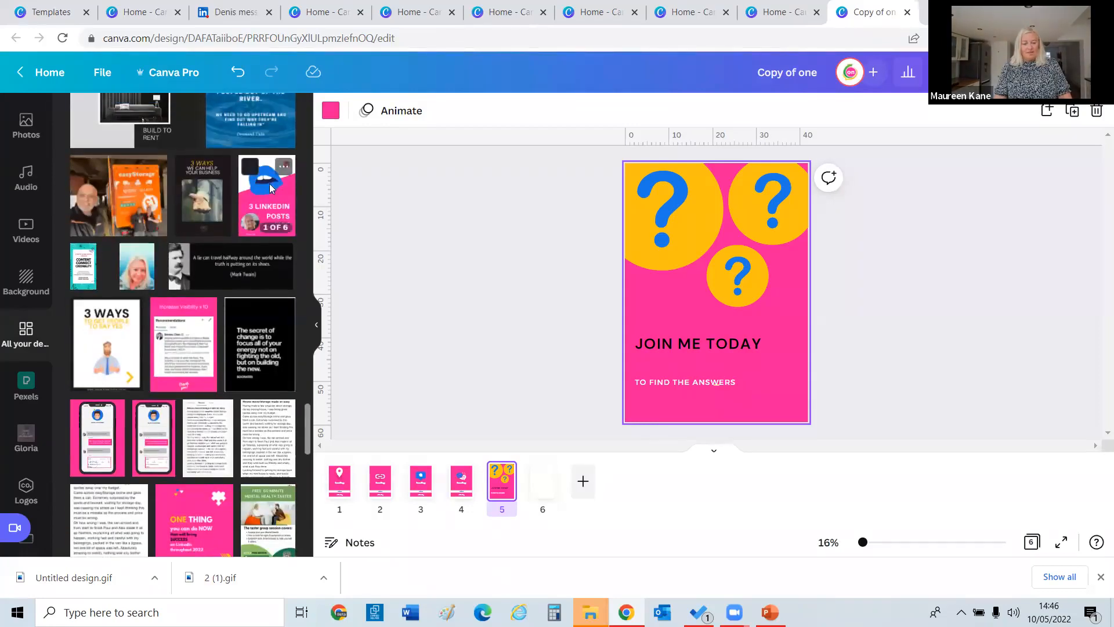
pyautogui.click(271, 187)
# Insert the Message me page as page 5 and rename the design 'two'.
pyautogui.click(150, 267)
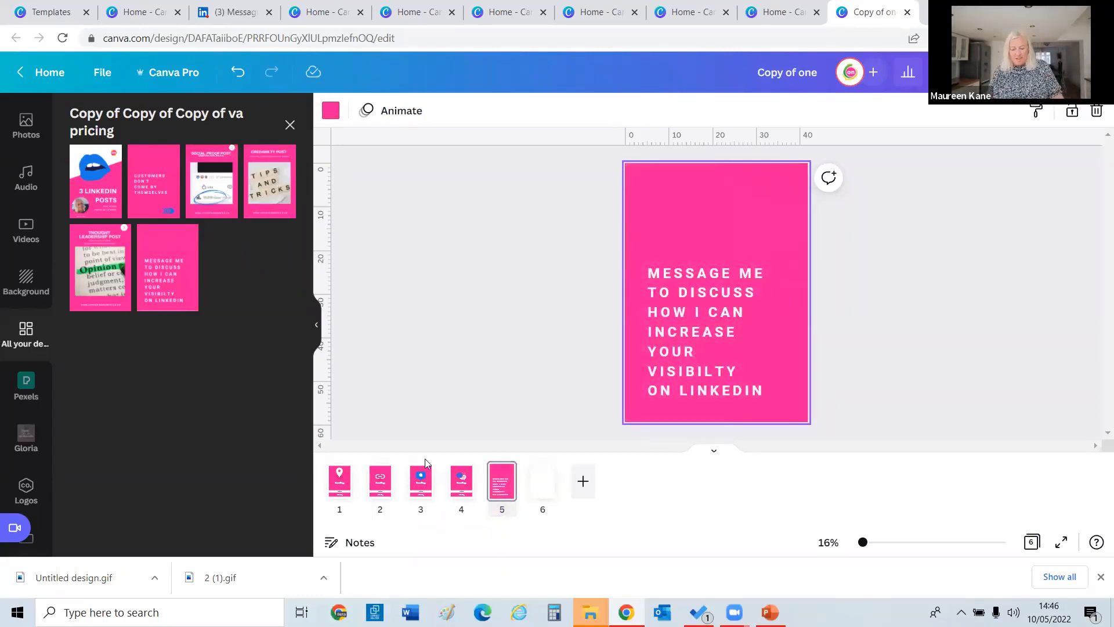
pyautogui.click(758, 74)
pyautogui.write('two')
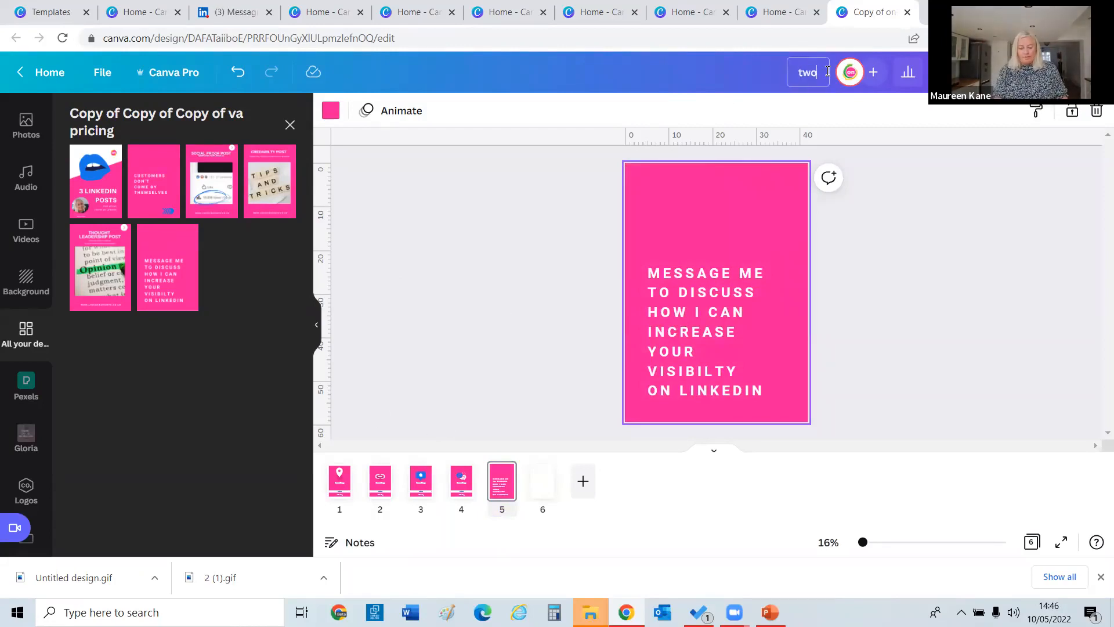
pyautogui.click(998, 321)
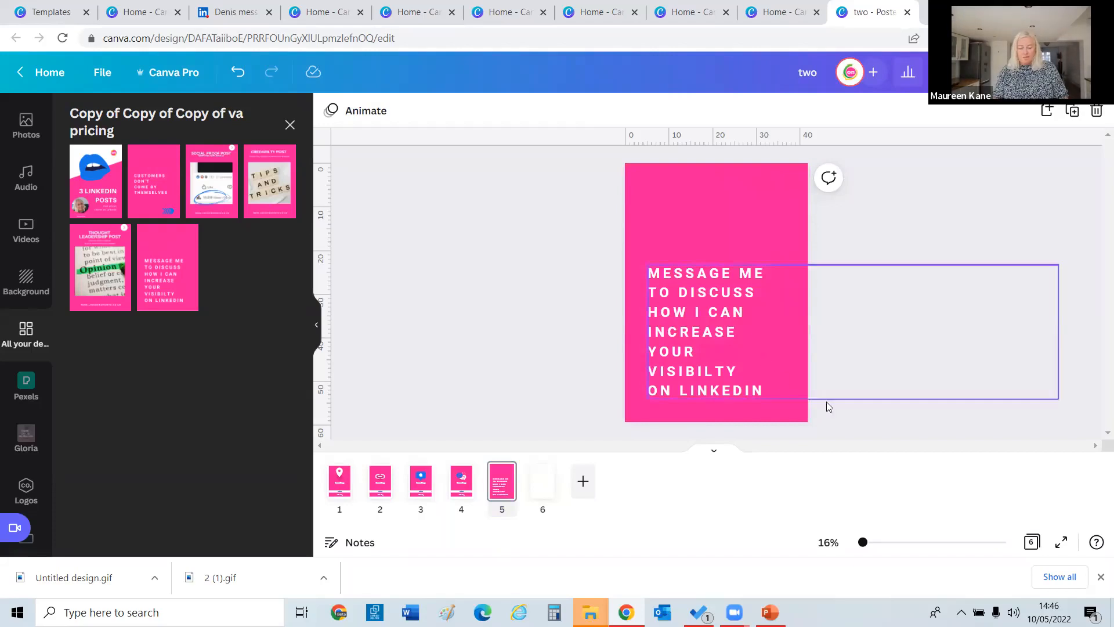
# From the home page, make a copy of 'two' and open Copy of two.
pyautogui.click(46, 73)
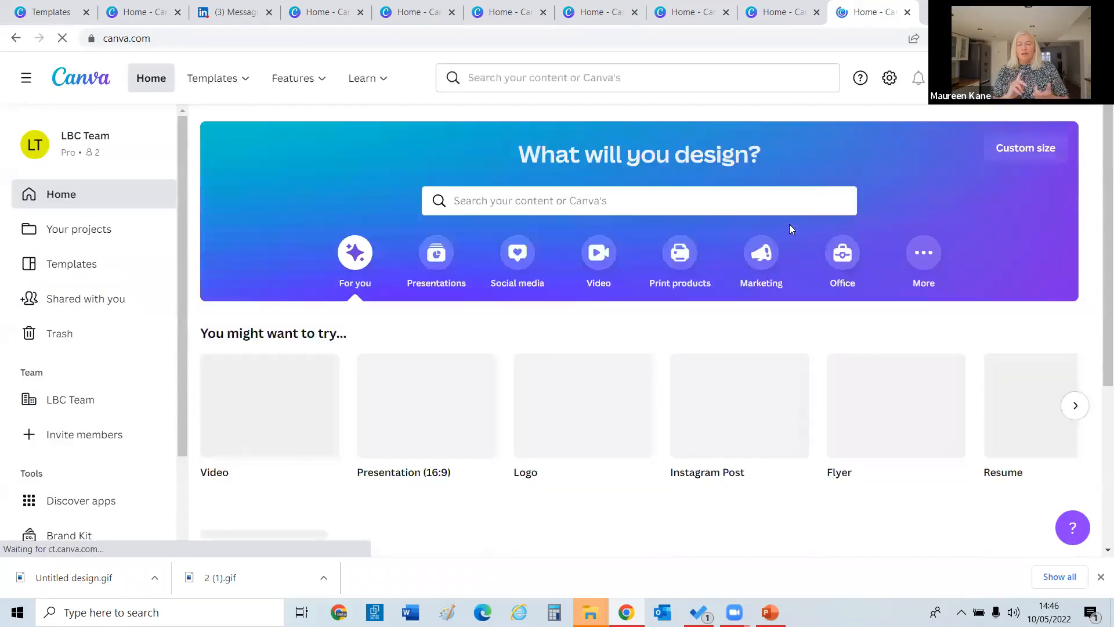
pyautogui.scroll(-4, 1092, 243)
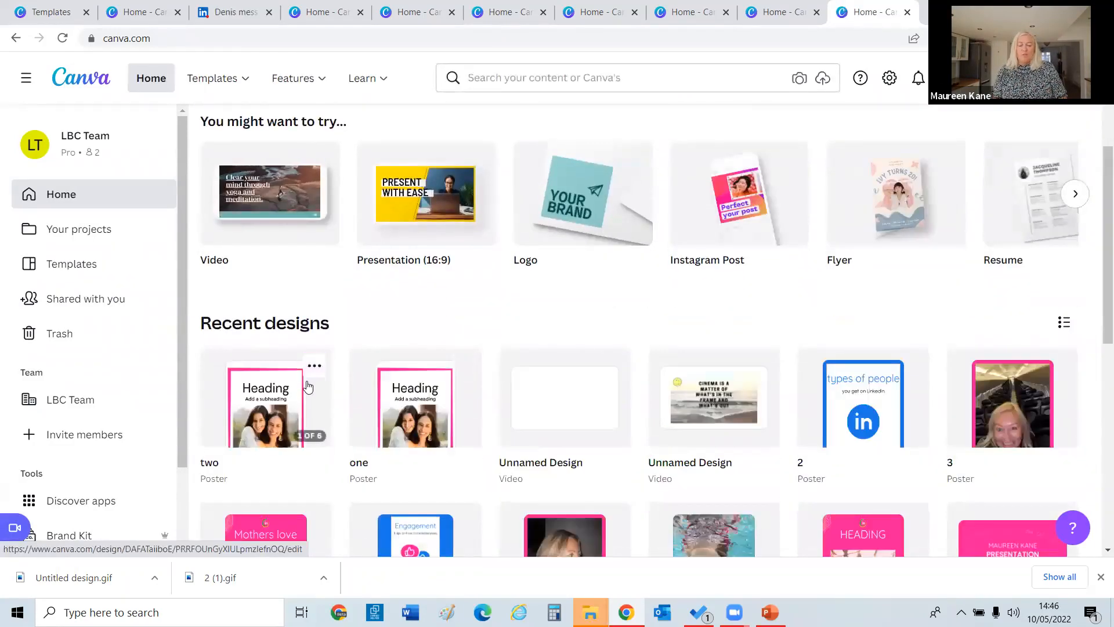
pyautogui.click(313, 365)
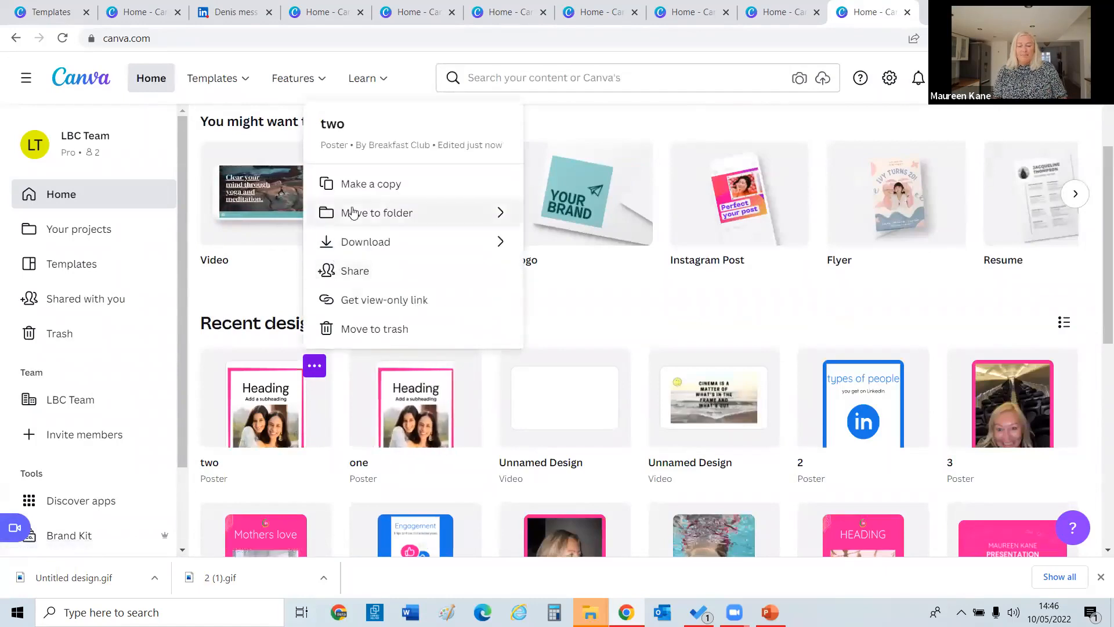
pyautogui.click(351, 185)
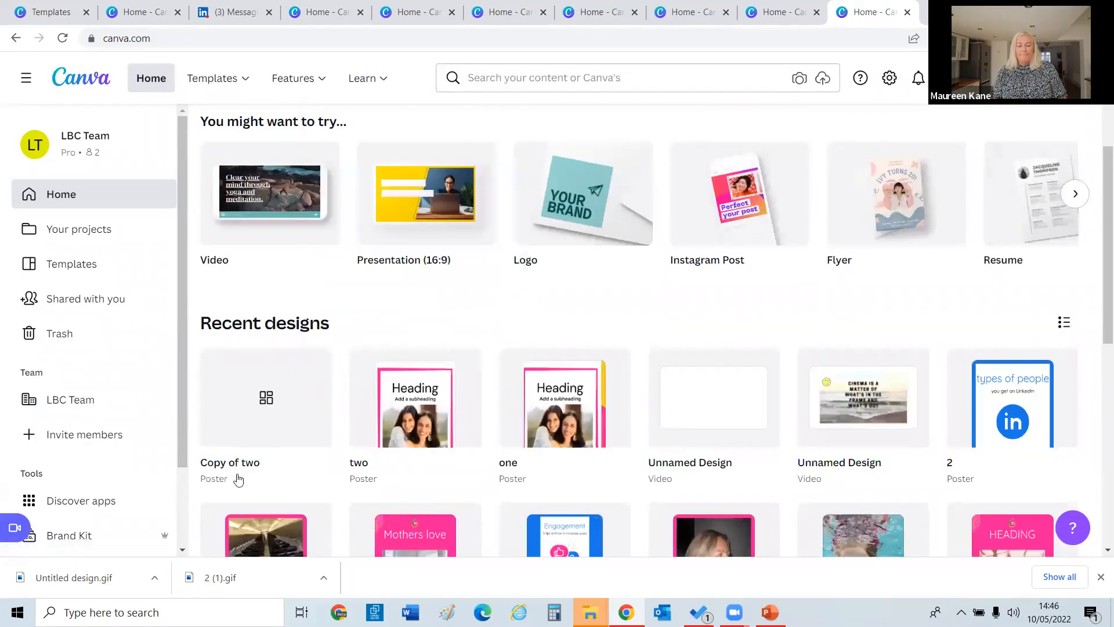
pyautogui.click(256, 412)
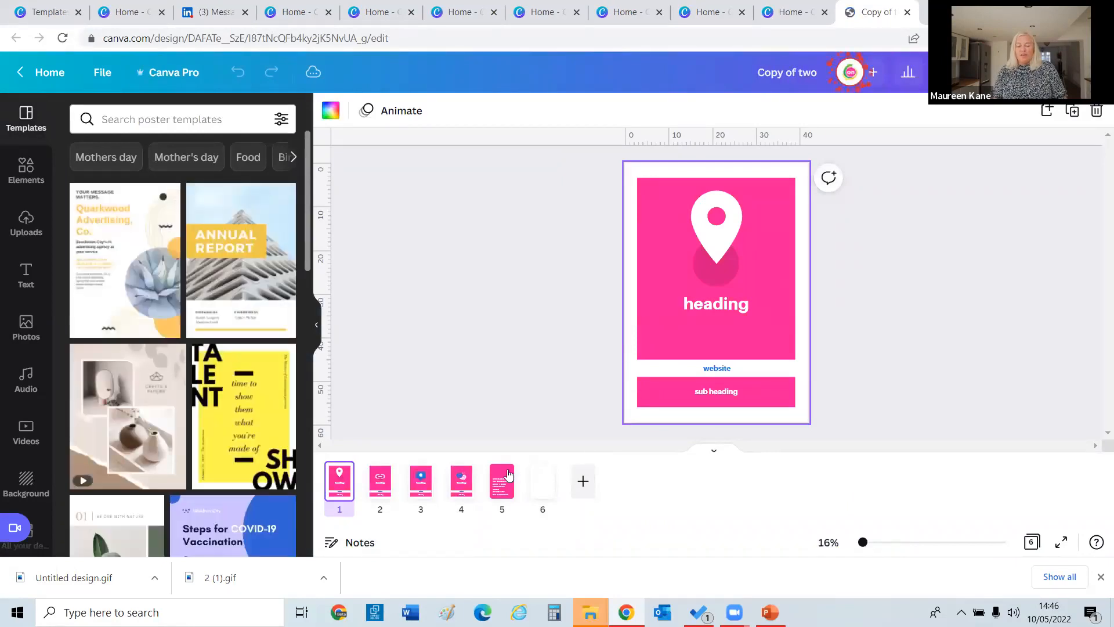
# Delete pages 5, 4, 3 and 2, leaving only the first page.
pyautogui.click(510, 474)
pyautogui.click(458, 484)
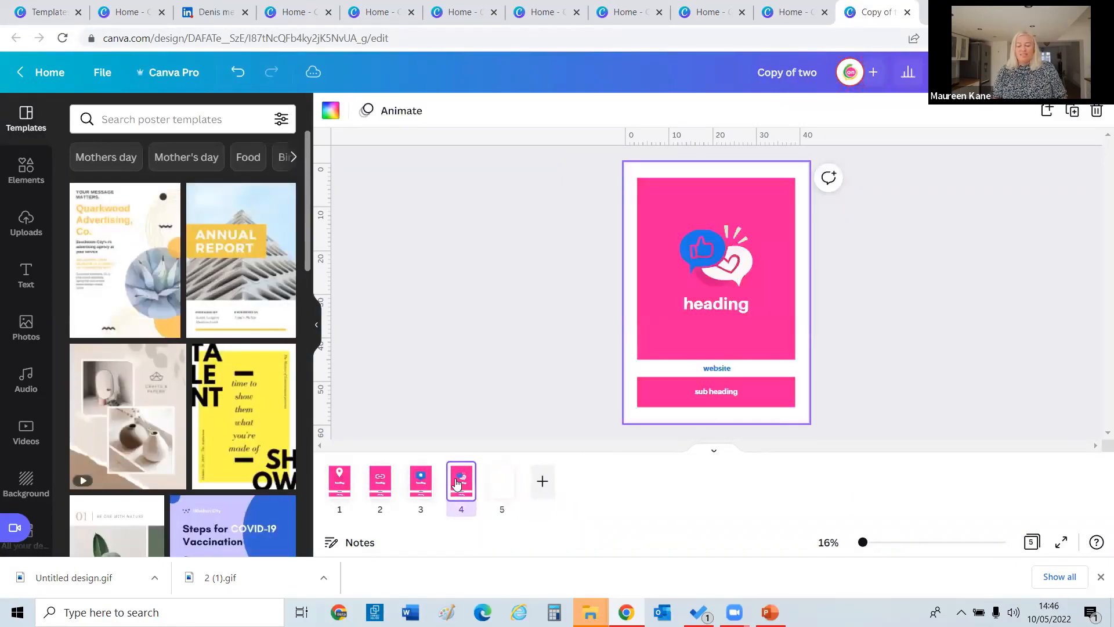
pyautogui.press('Delete')
pyautogui.click(421, 482)
pyautogui.press('Delete')
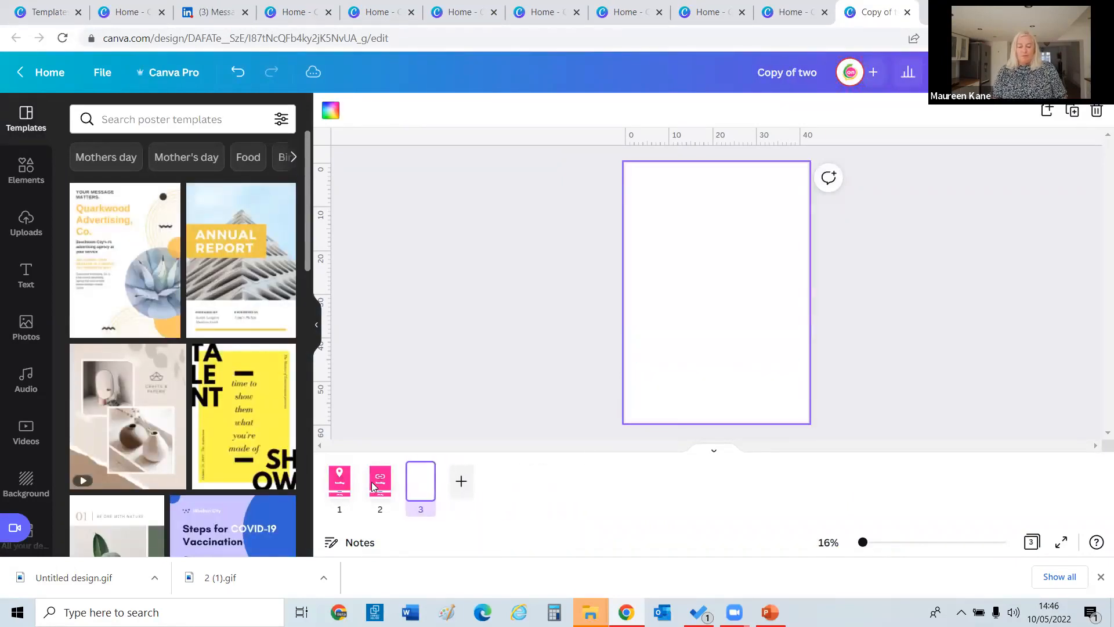
pyautogui.press('Delete')
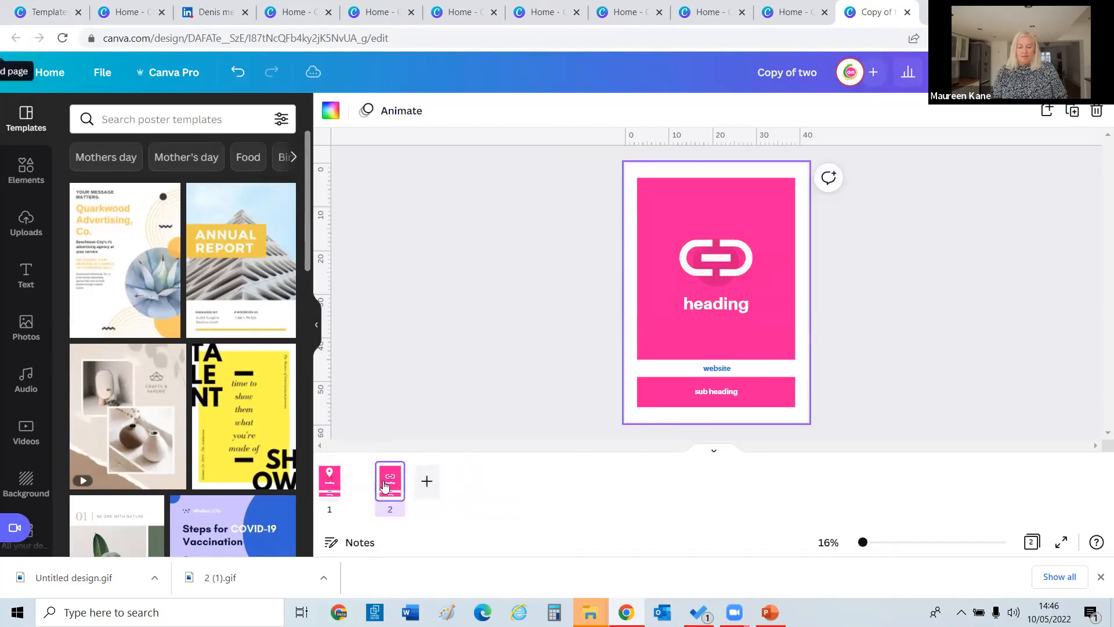
pyautogui.press('Delete')
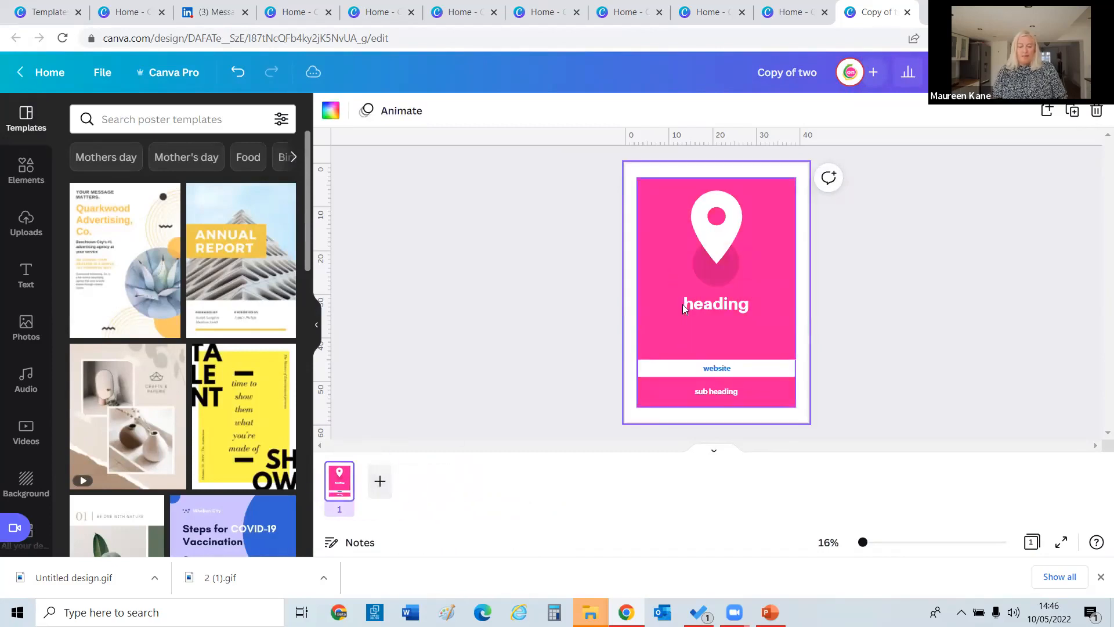
# Delete the white bar, pin, dark circle, heading, website and sub heading elements.
pyautogui.click(675, 367)
pyautogui.press('Delete')
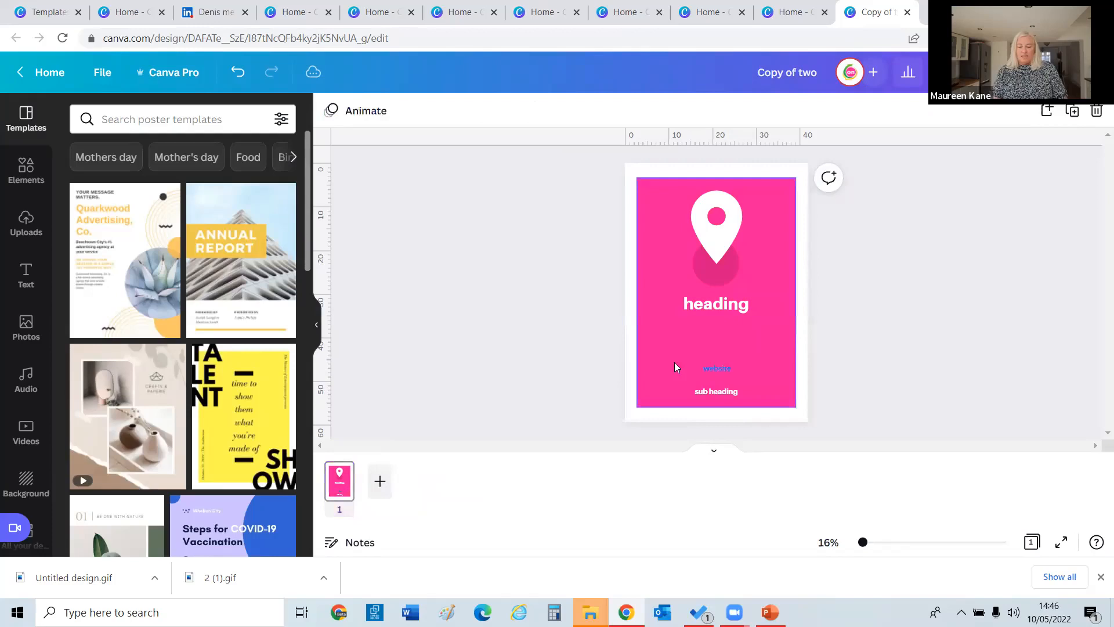
pyautogui.click(626, 323)
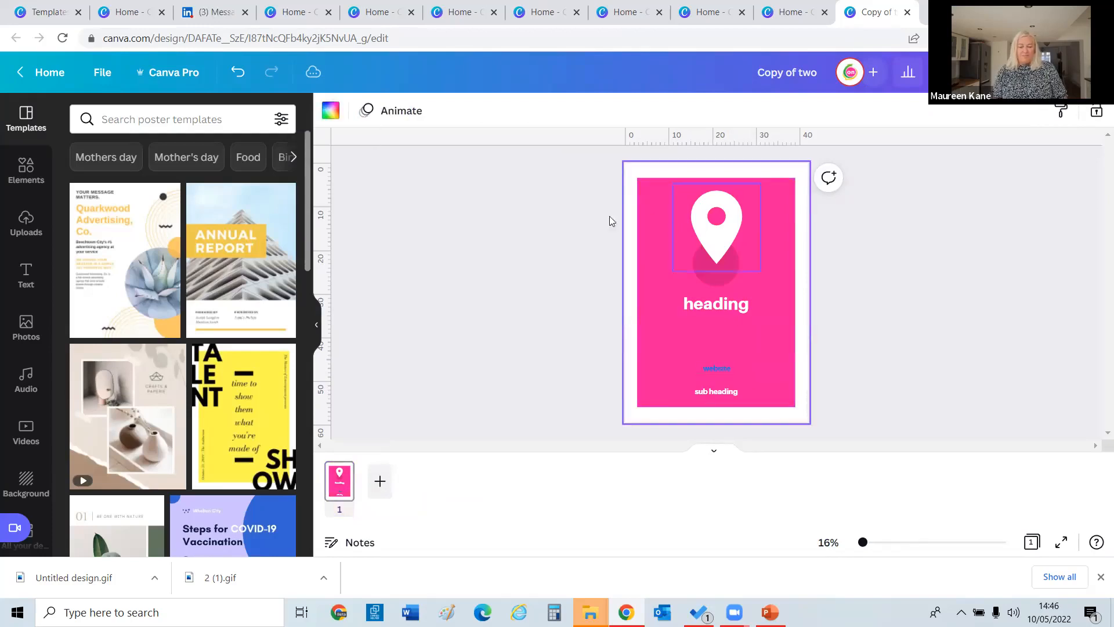
pyautogui.click(711, 237)
pyautogui.press('Delete')
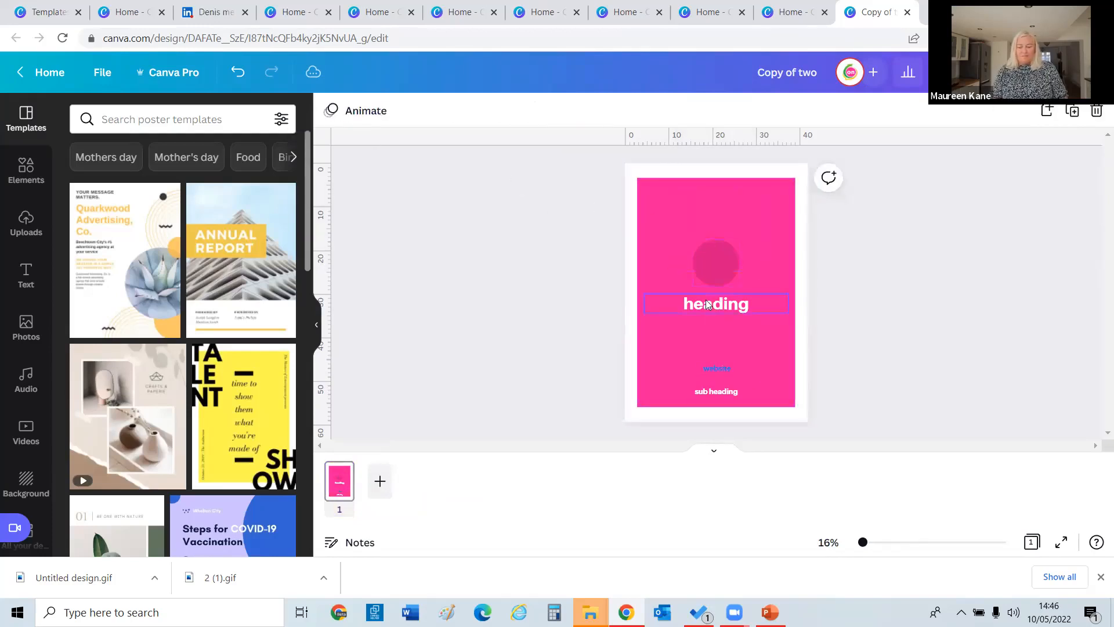
pyautogui.click(705, 276)
pyautogui.press('Delete')
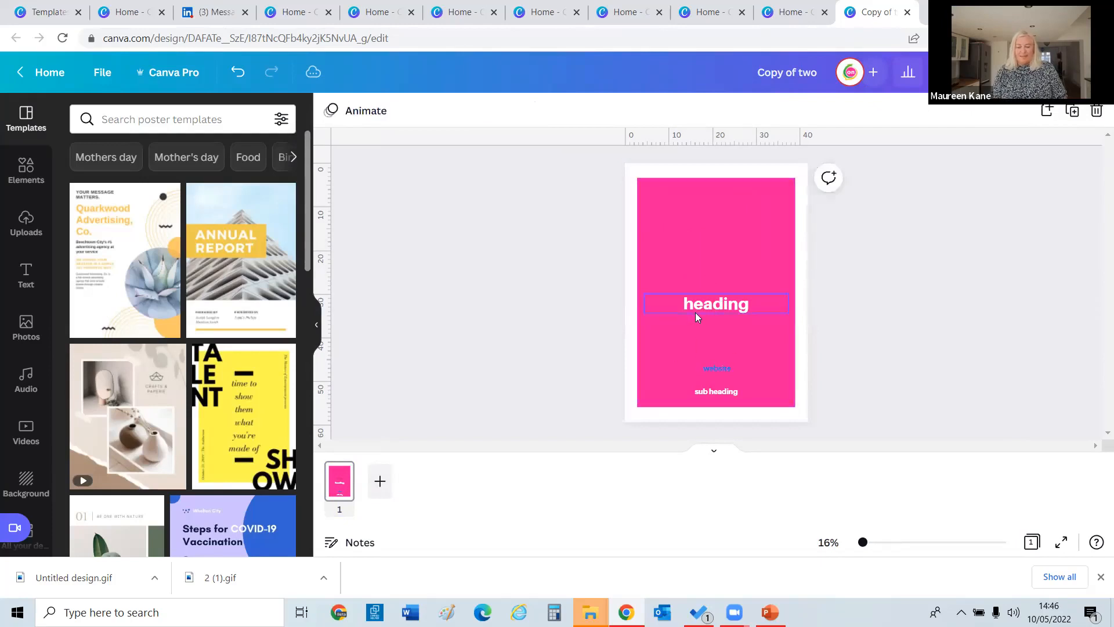
pyautogui.click(695, 312)
pyautogui.press('Delete')
pyautogui.click(713, 368)
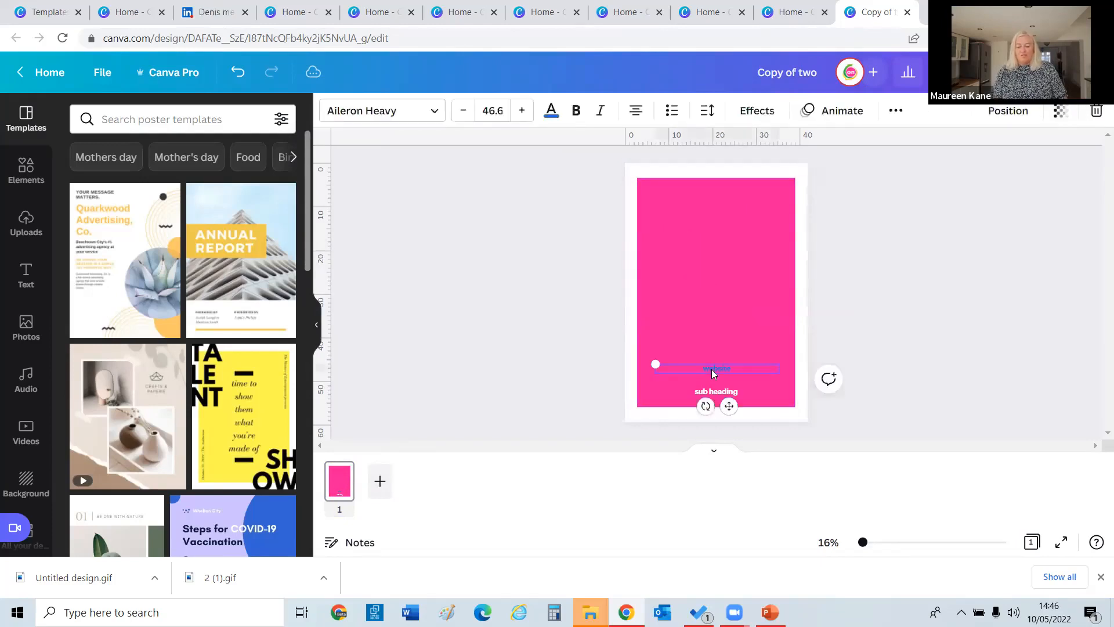
pyautogui.press('Delete')
pyautogui.click(698, 392)
pyautogui.press('Delete')
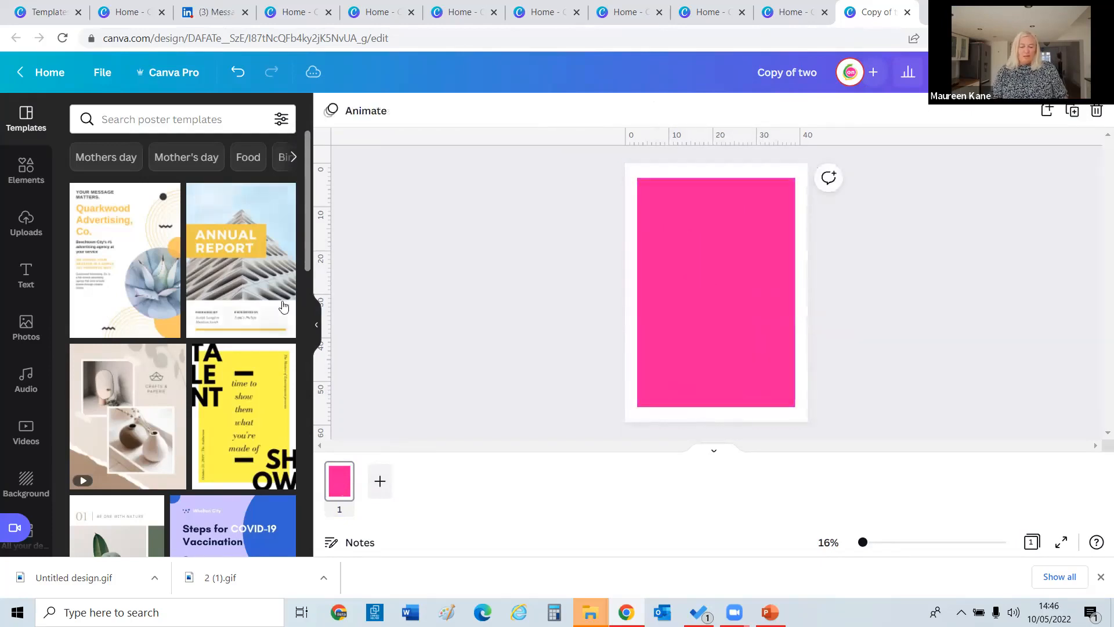
# Drag the black-and-white portrait from Uploads into the pink frame.
pyautogui.click(27, 326)
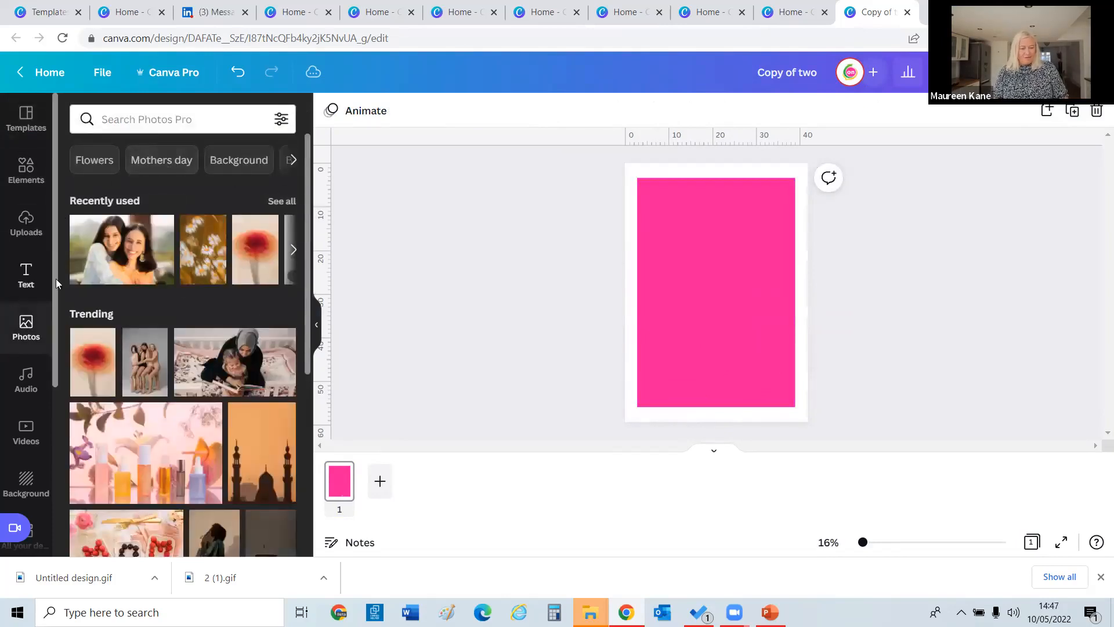
pyautogui.click(31, 220)
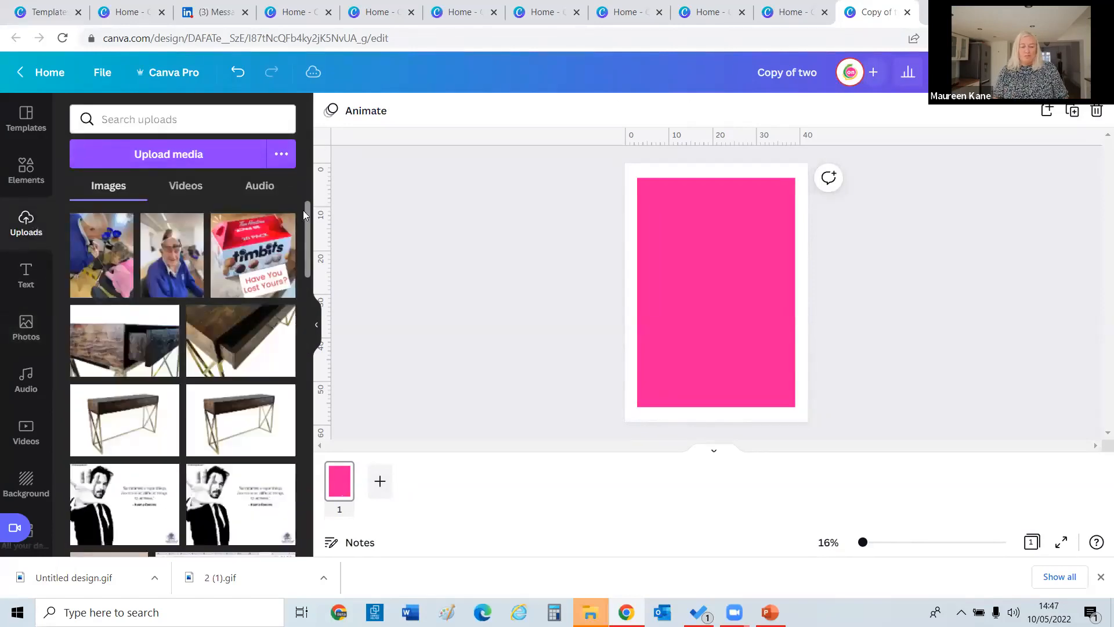
pyautogui.moveTo(305, 235); pyautogui.dragTo(313, 454)
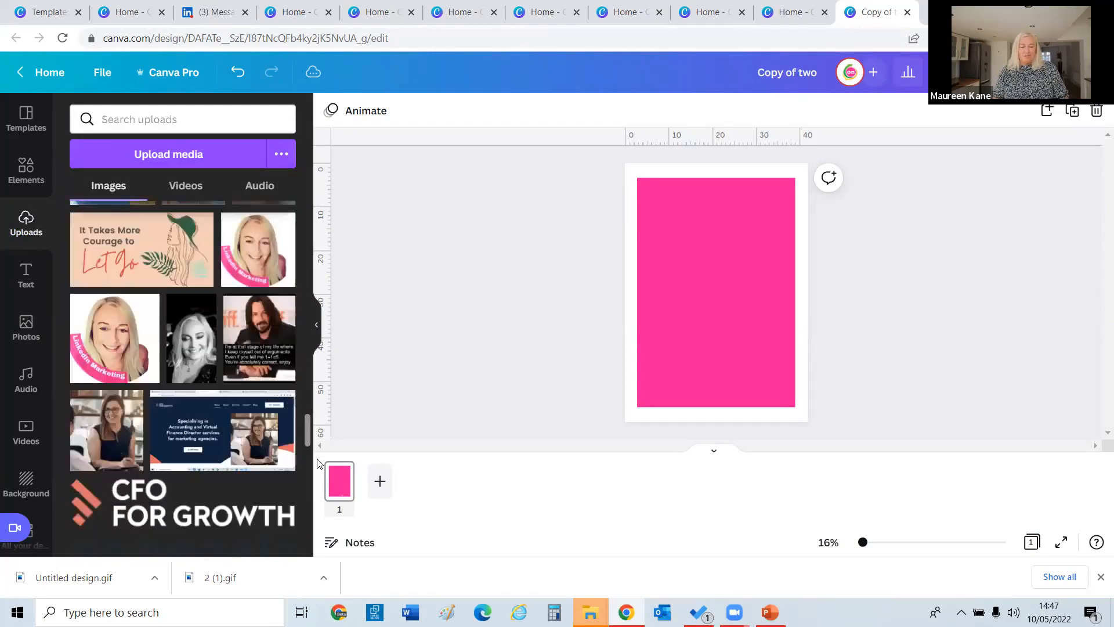
pyautogui.moveTo(176, 298); pyautogui.dragTo(710, 274)
pyautogui.doubleClick(711, 274)
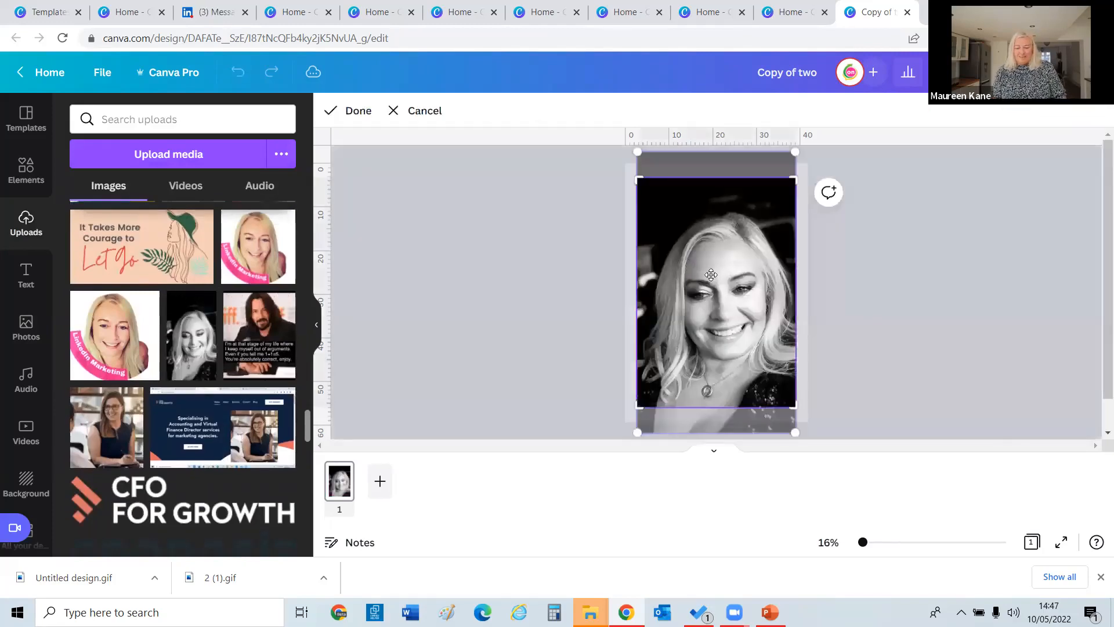
pyautogui.click(629, 242)
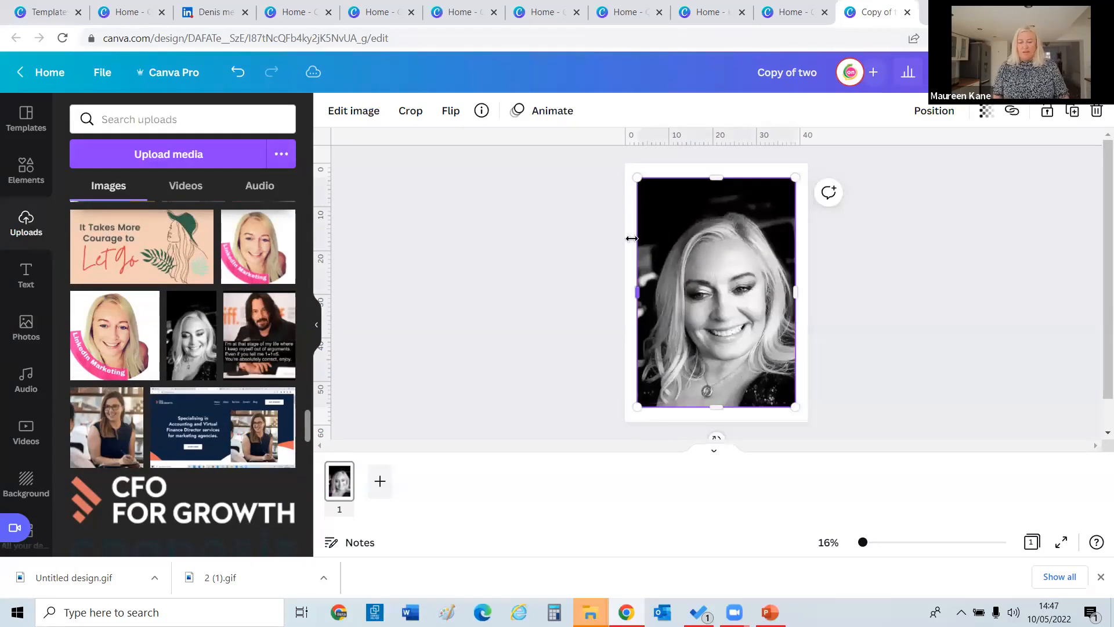
pyautogui.click(603, 273)
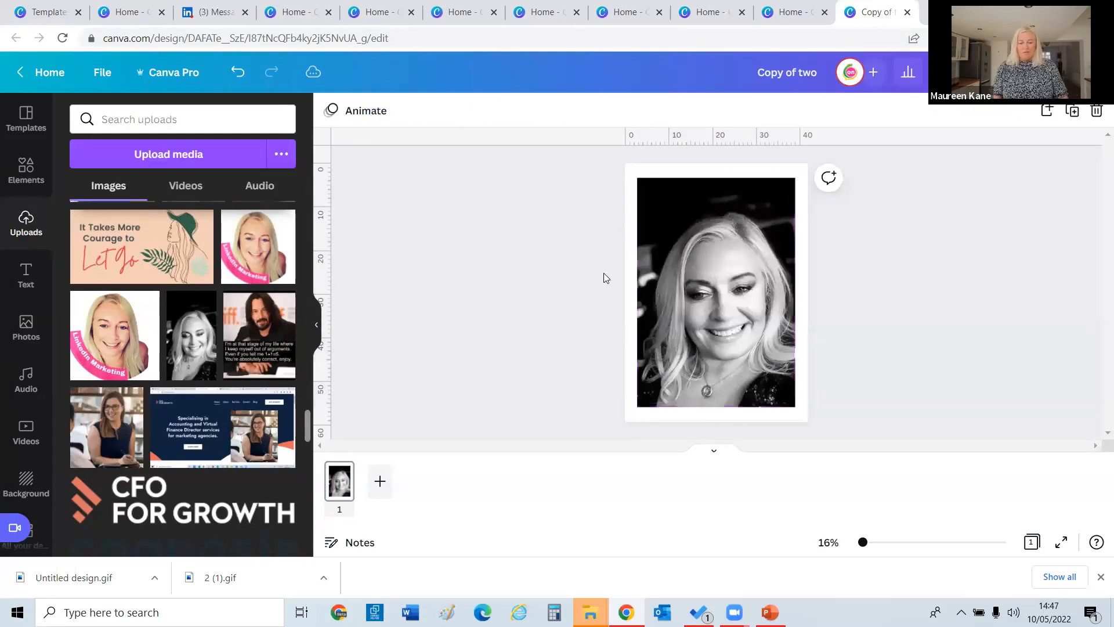
# Colour the frame's border the brand pink.
pyautogui.click(634, 269)
pyautogui.click(331, 110)
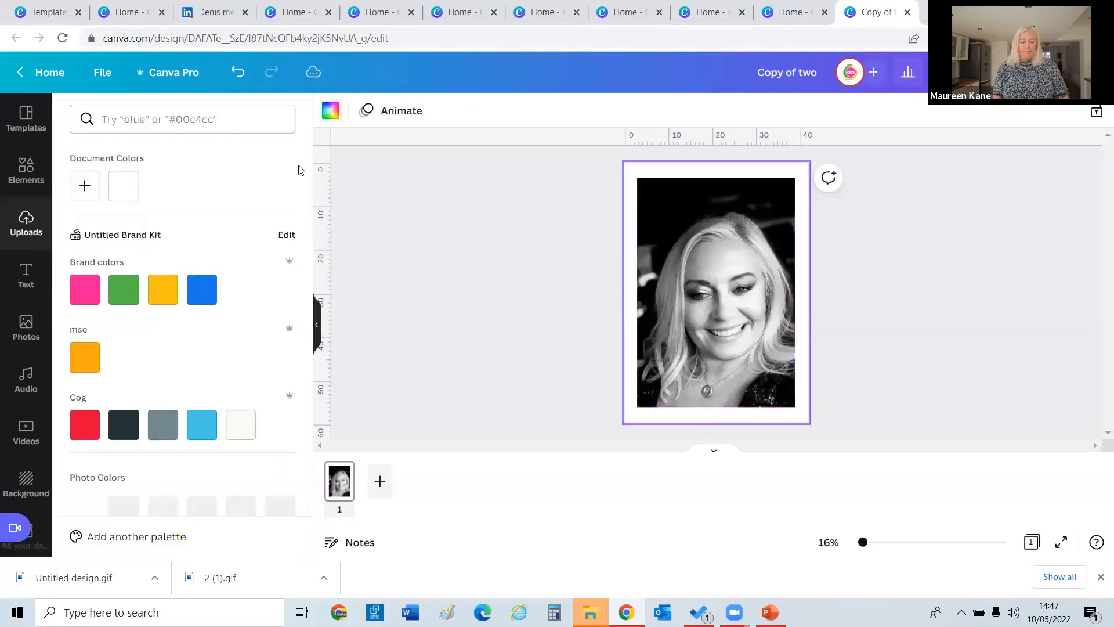
pyautogui.click(128, 427)
pyautogui.click(84, 289)
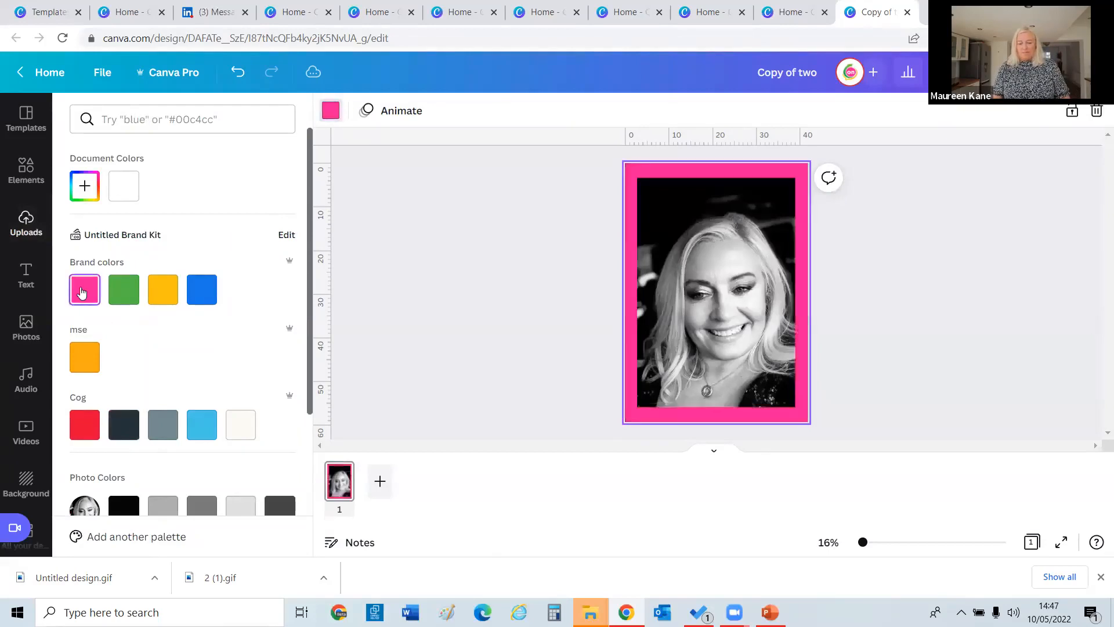
pyautogui.click(388, 183)
# Reposition the photo inside the frame and rename the design 'three'.
pyautogui.doubleClick(721, 211)
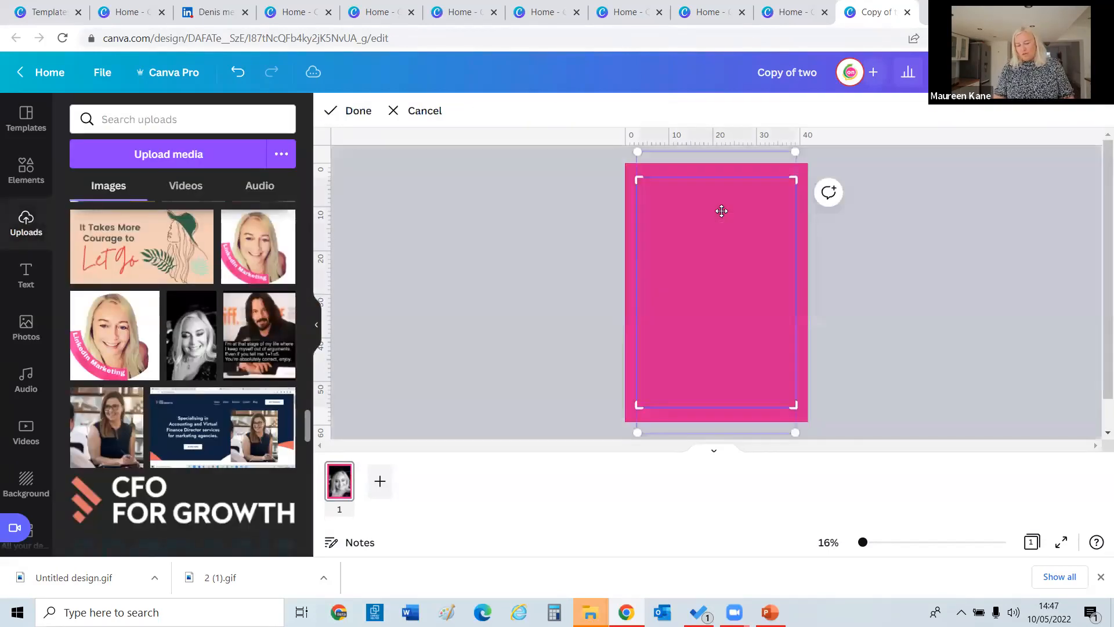
pyautogui.click(539, 234)
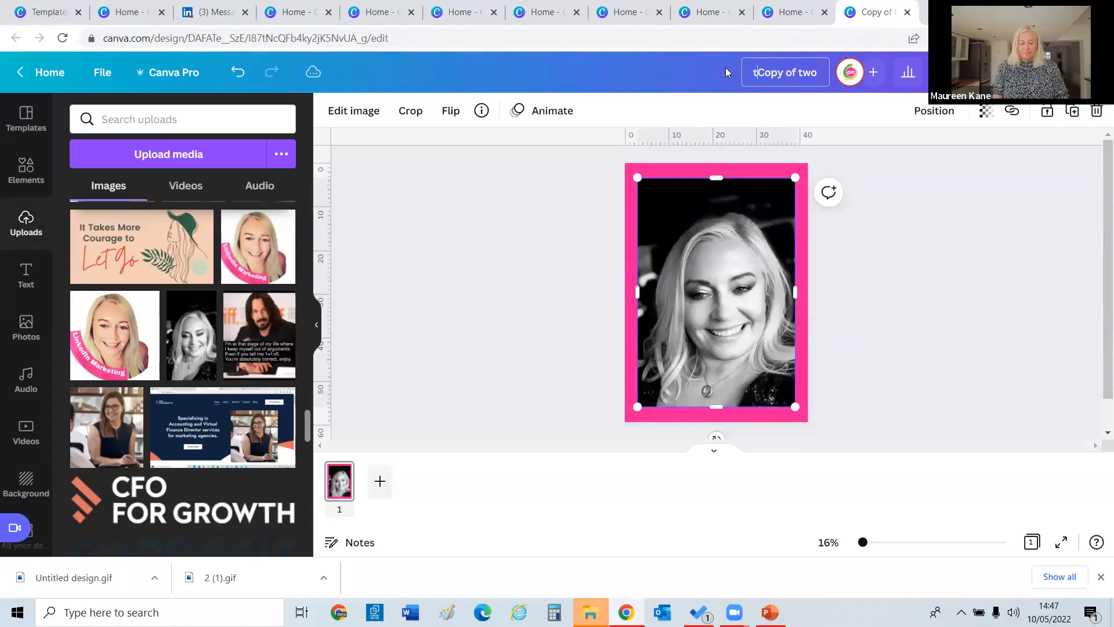
pyautogui.write('hree')
pyautogui.press('Delete')
pyautogui.press('Delete')
pyautogui.press('Delete')
pyautogui.press('Delete')
pyautogui.press('Delete')
pyautogui.press('Delete')
pyautogui.press('Delete')
pyautogui.press('Delete')
pyautogui.press('Delete')
pyautogui.press('Delete')
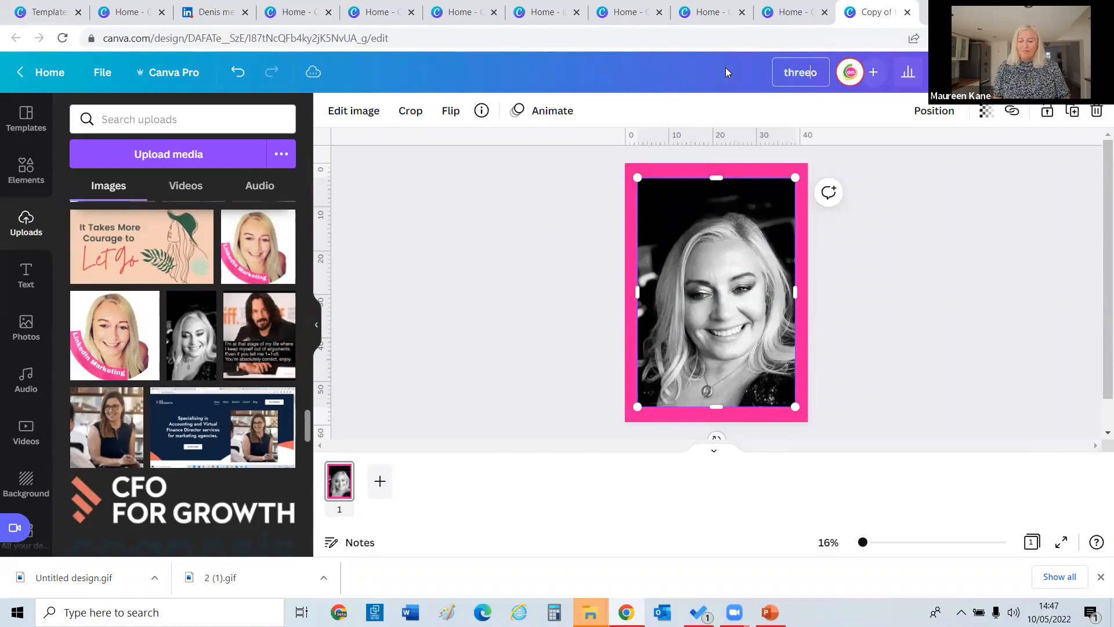
pyautogui.press('Delete')
# Leave the editor for the home page, keeping the design's changes.
pyautogui.click(46, 71)
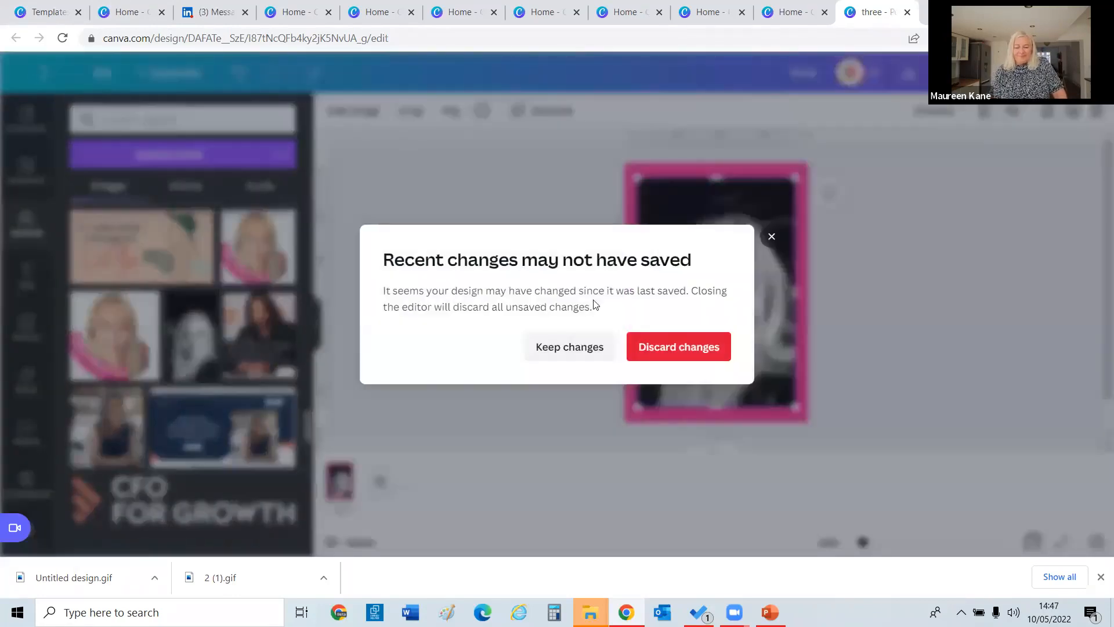
pyautogui.click(581, 347)
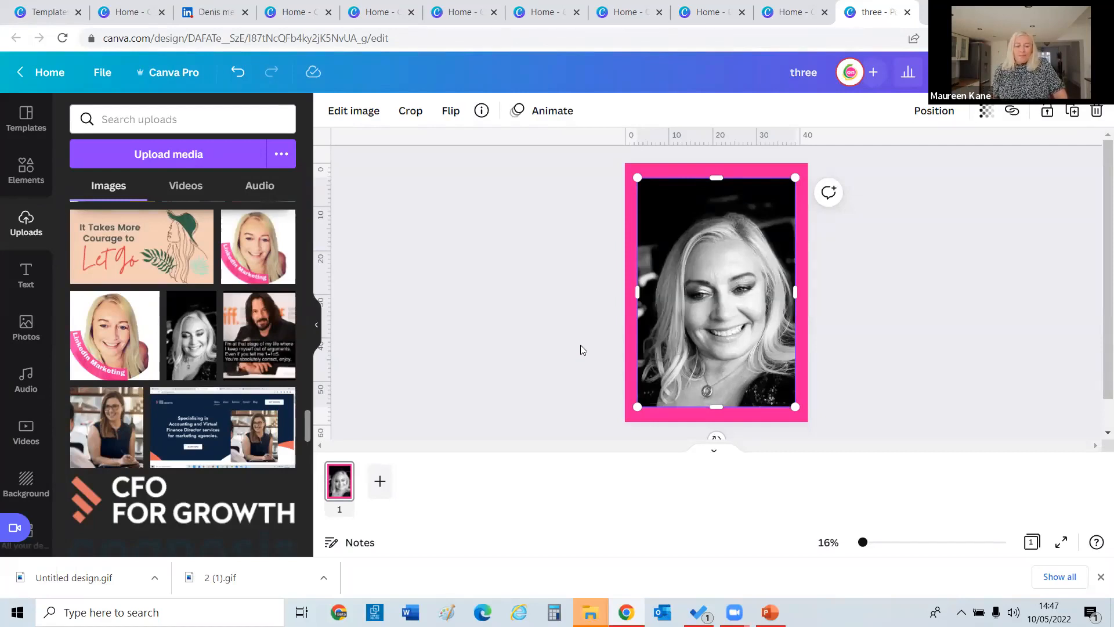
pyautogui.click(42, 74)
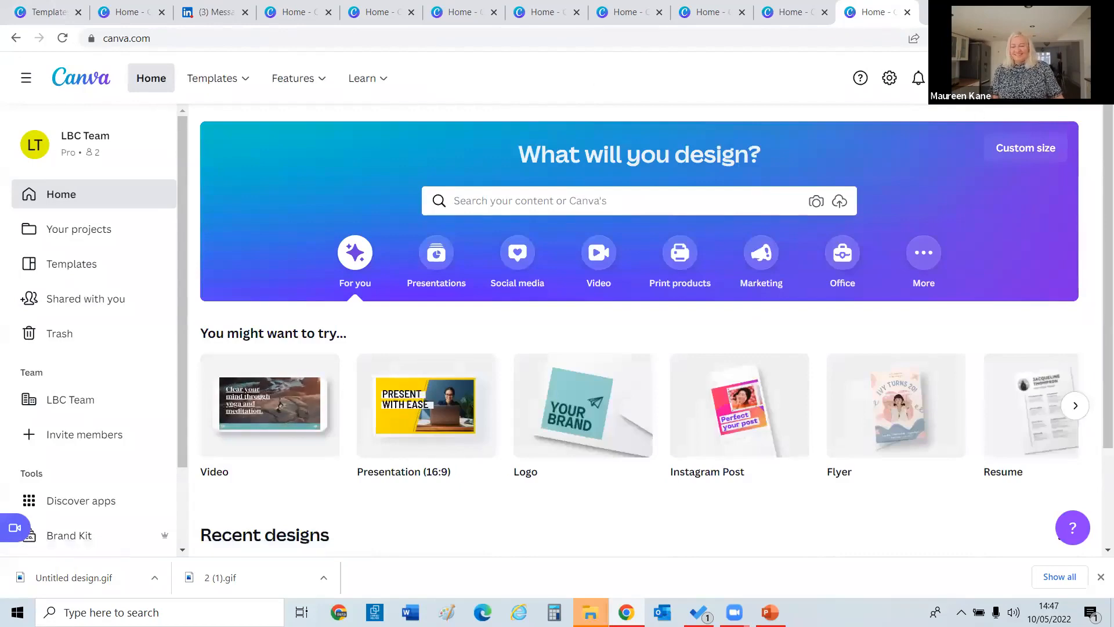
# Open 'three' from Recent designs, then return home to the Recent designs list.
pyautogui.scroll(-5, 1099, 256)
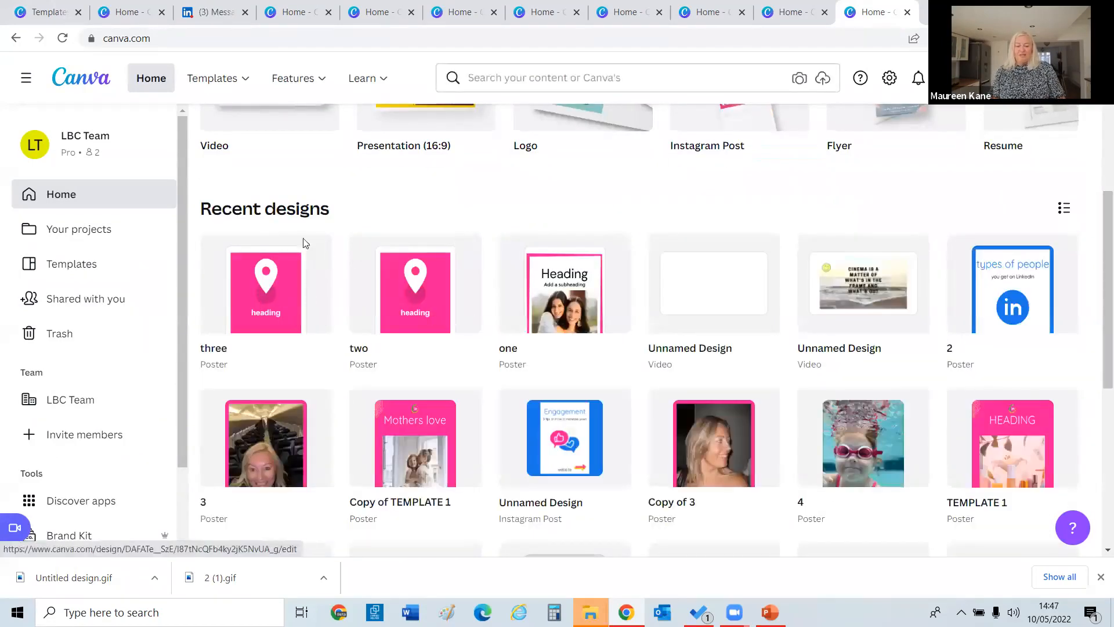
pyautogui.click(280, 292)
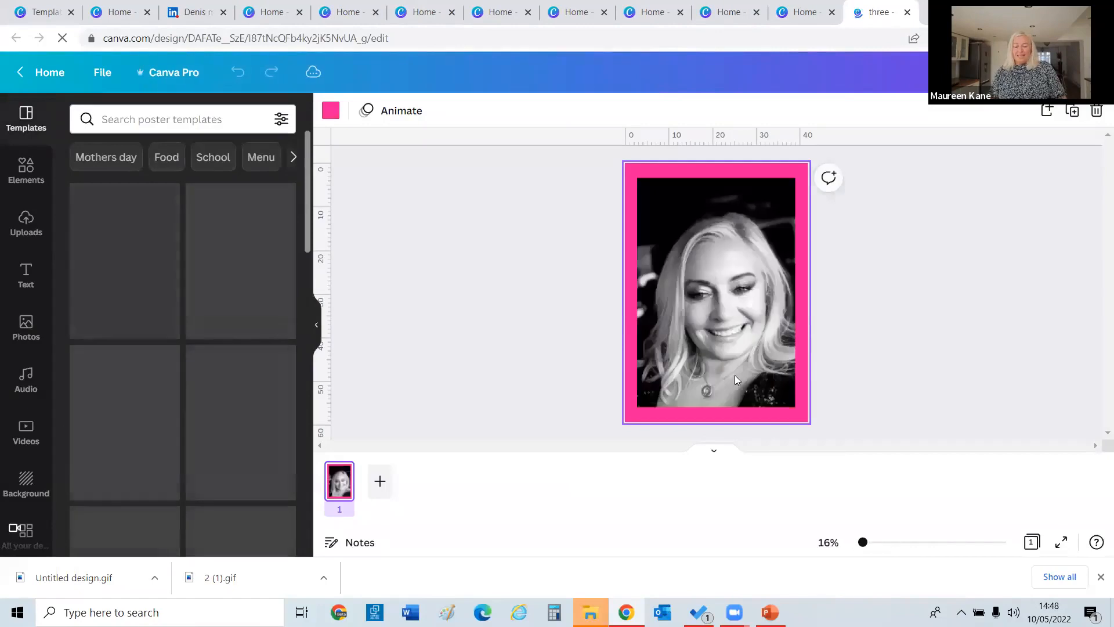
pyautogui.click(48, 73)
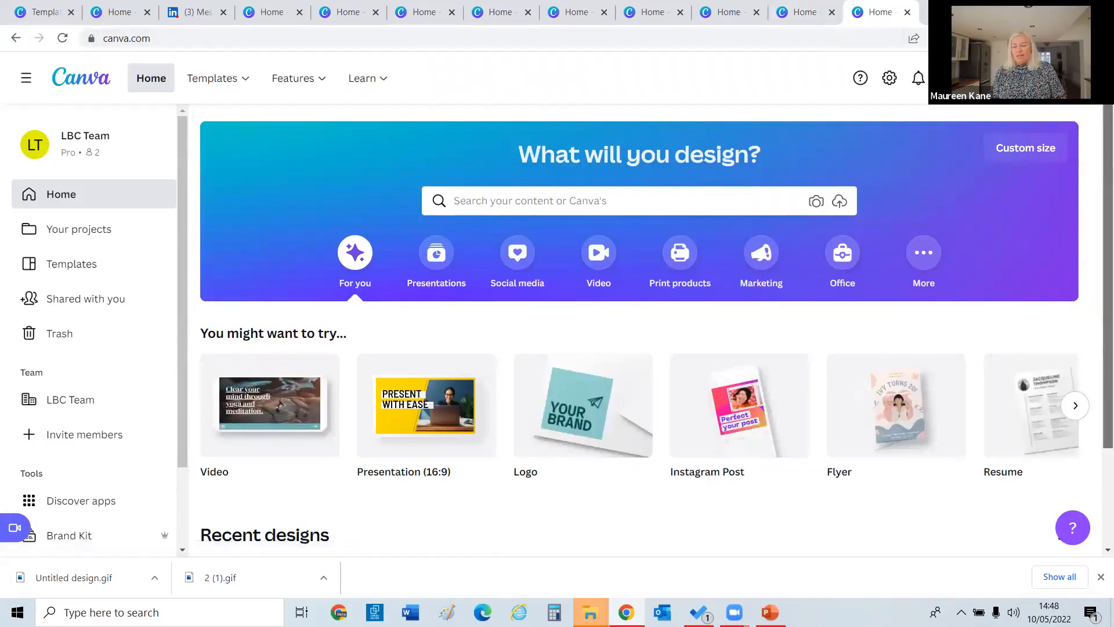
pyautogui.scroll(-5, 1097, 249)
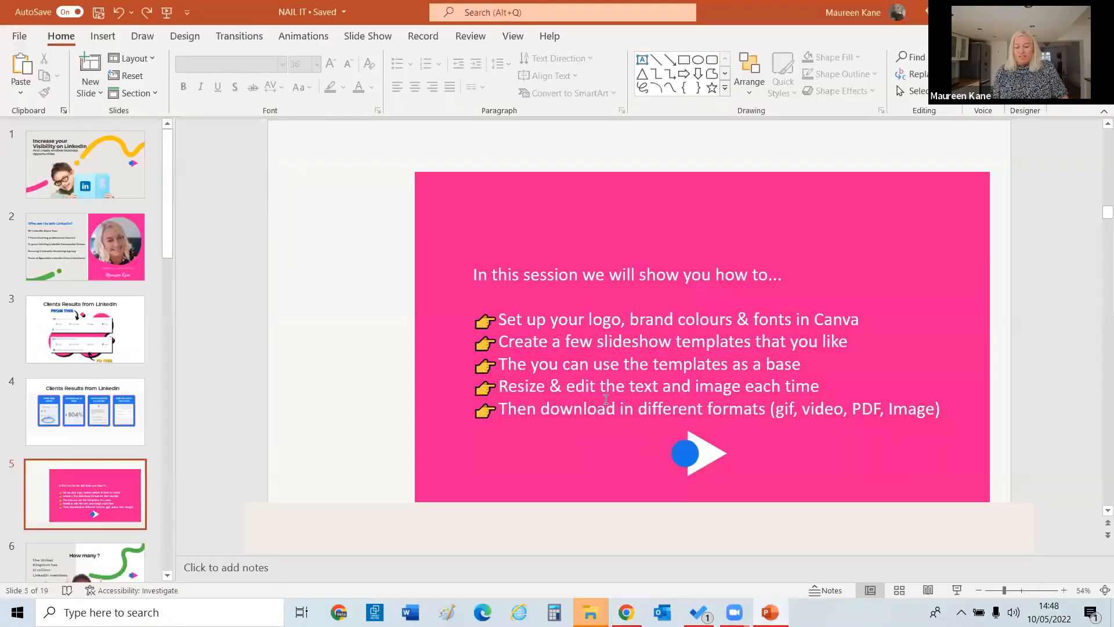
# Return to the PowerPoint presentation at slide 5, the session agenda on Canva branding and templates.
pyautogui.click(770, 612)
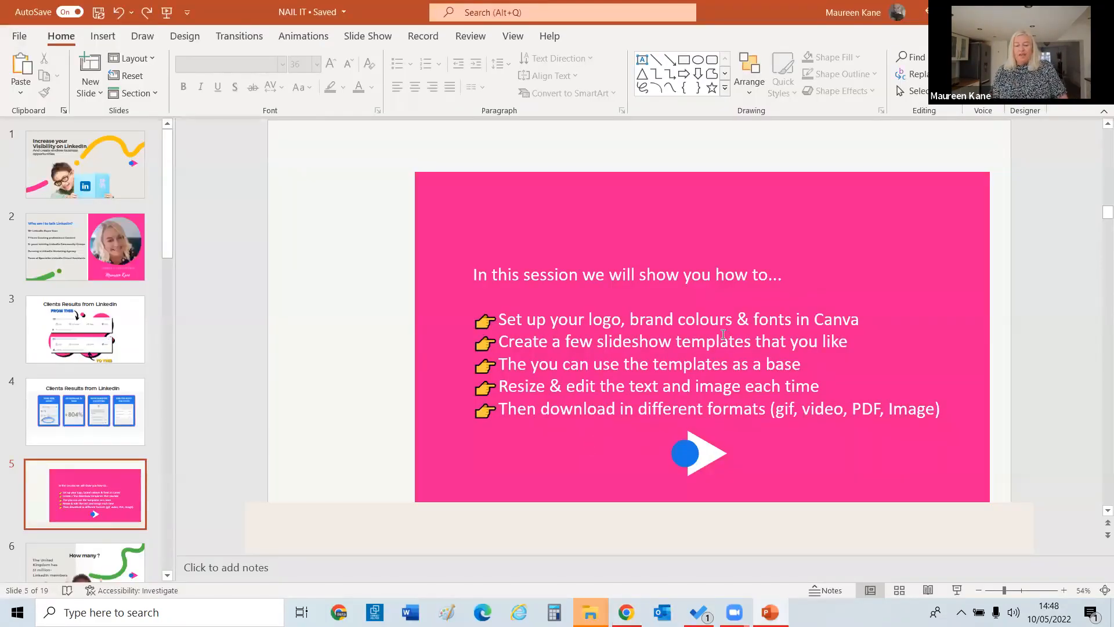
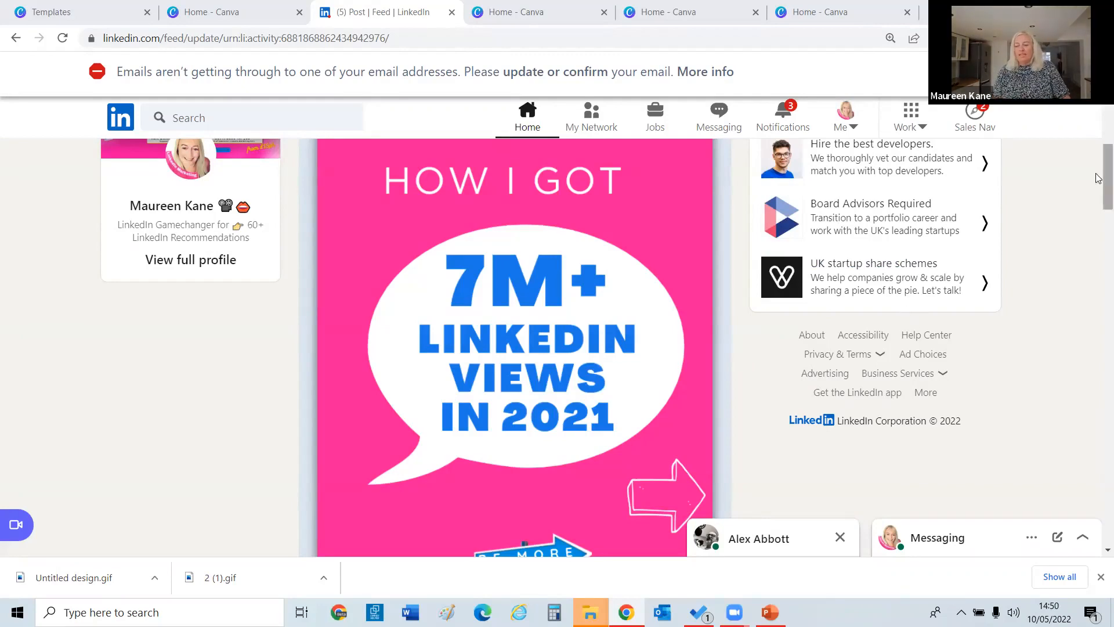
# Scroll the LinkedIn post and advance the carousel through its first slides.
pyautogui.moveTo(1102, 173); pyautogui.dragTo(1097, 116)
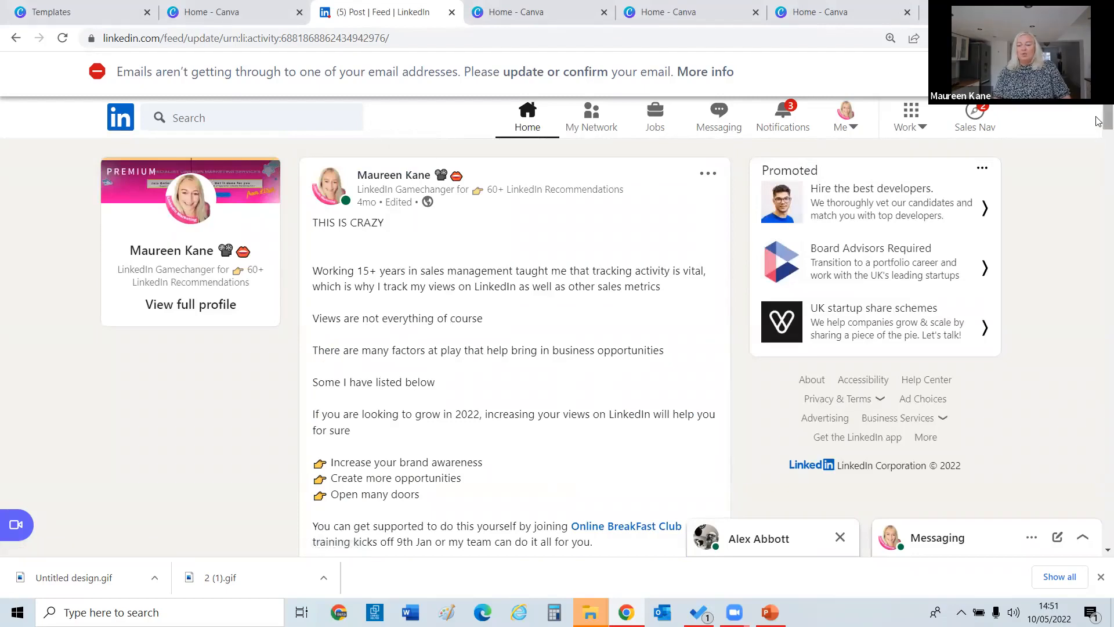
pyautogui.scroll(-10, 471, 276)
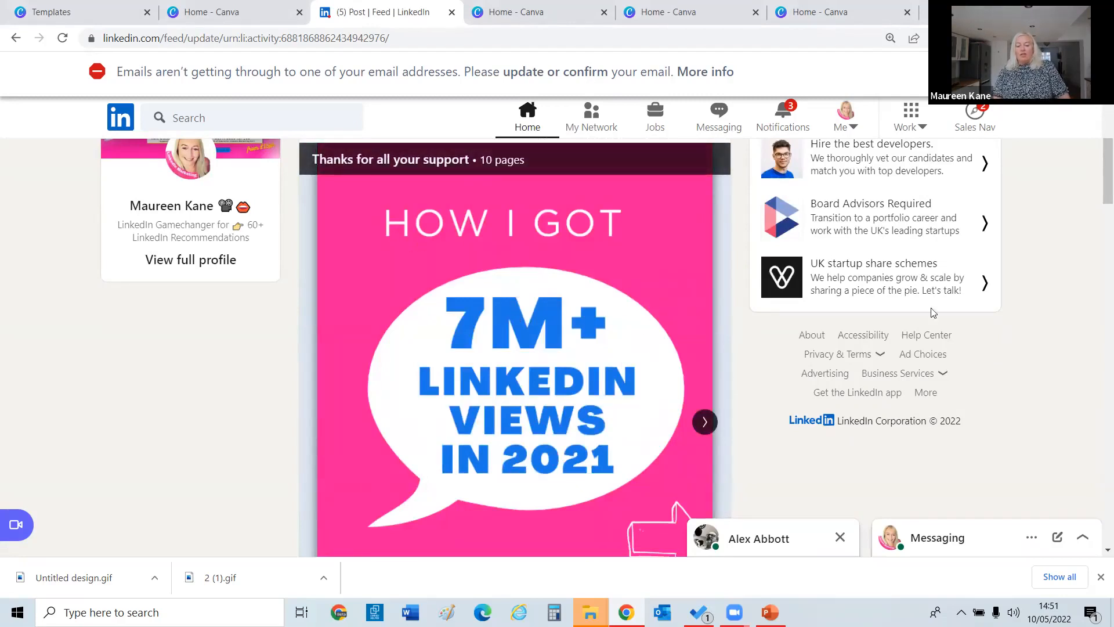
pyautogui.moveTo(1099, 181)
pyautogui.mouseDown()
pyautogui.moveTo(1099, 227)
pyautogui.moveTo(1098, 197)
pyautogui.mouseUp()
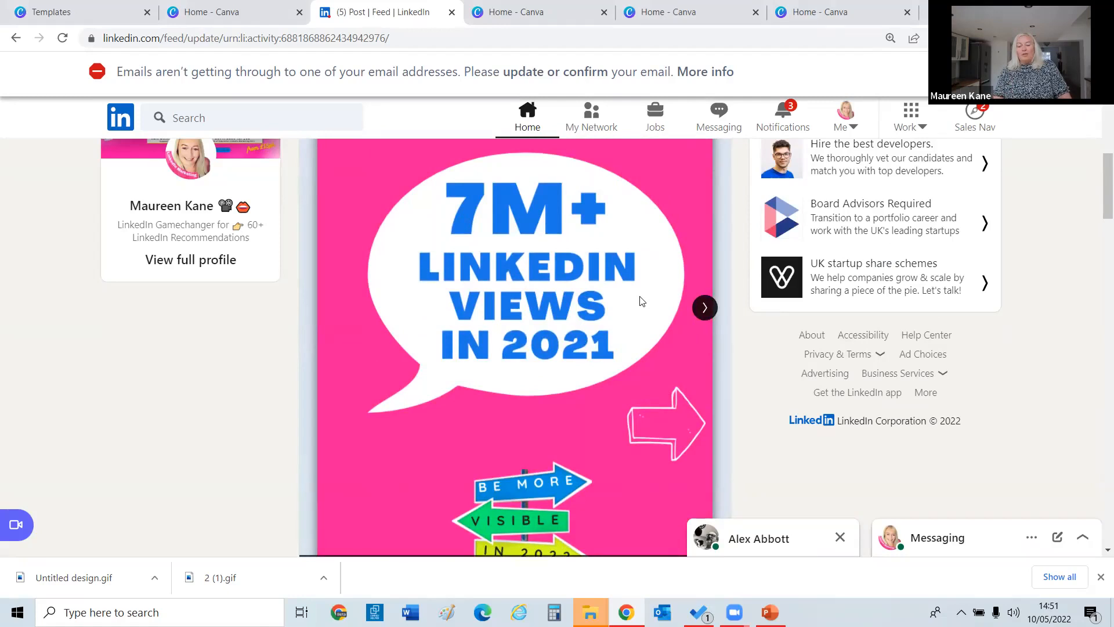
pyautogui.click(711, 314)
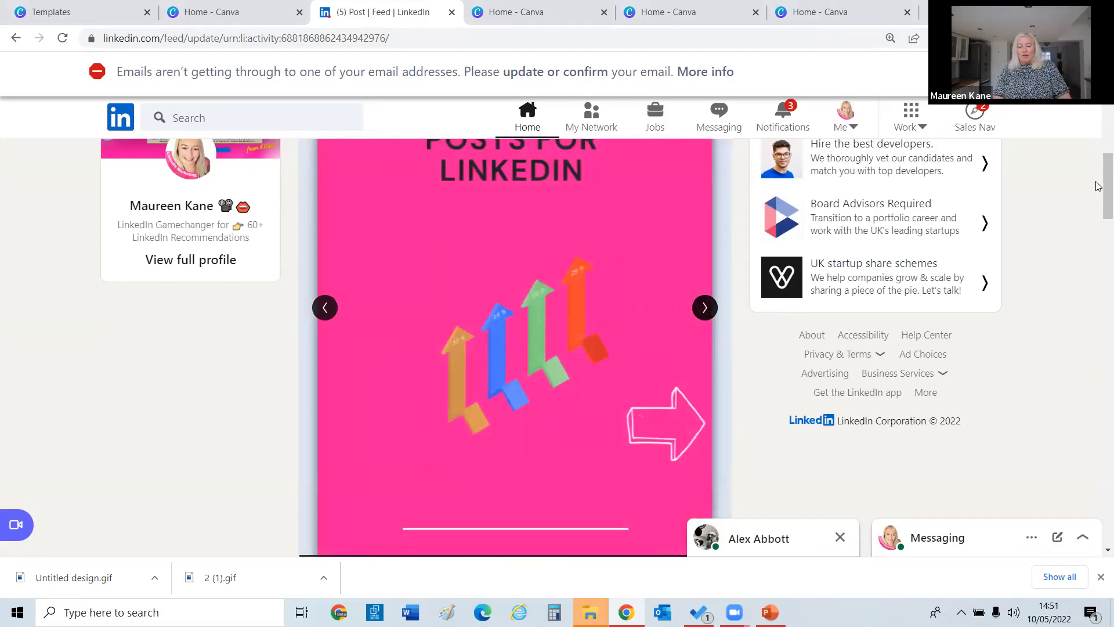
pyautogui.scroll(5, 547, 174)
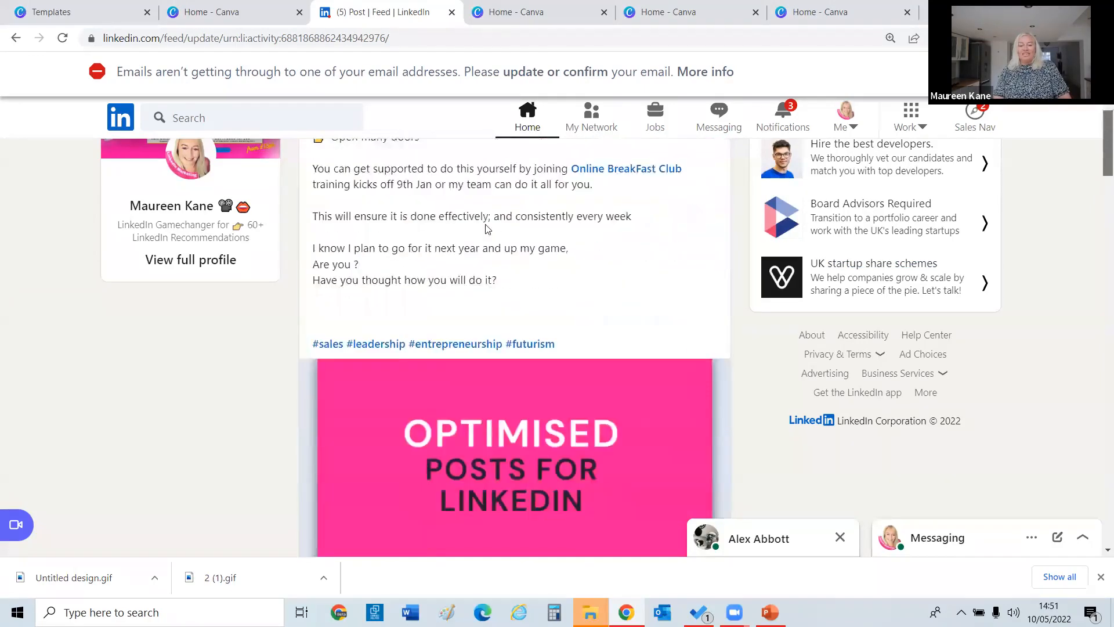
pyautogui.scroll(-4, 486, 228)
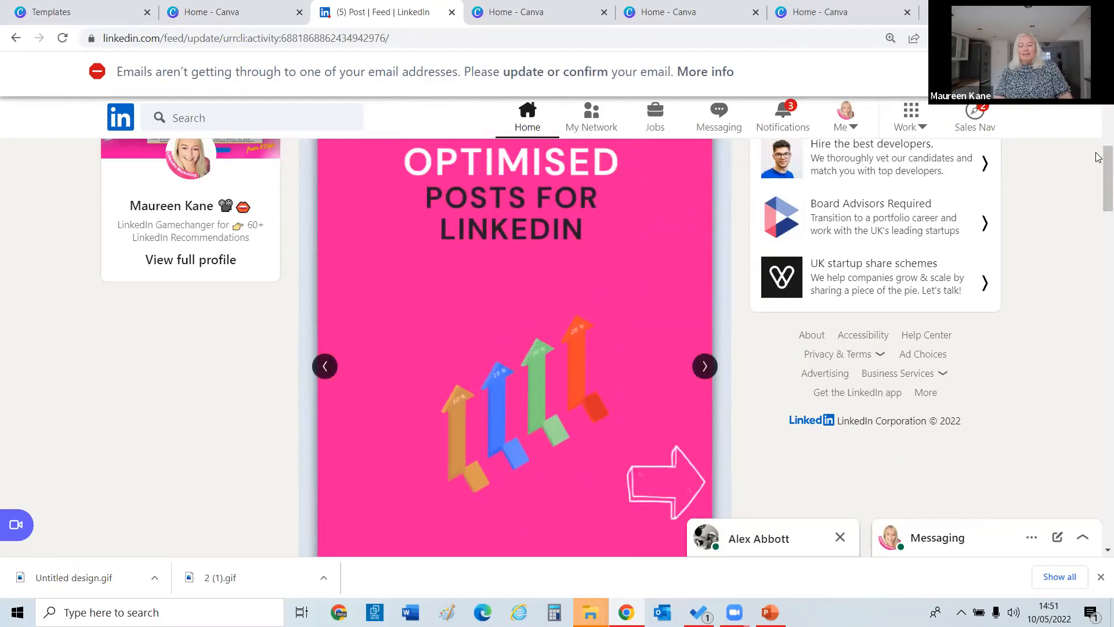
pyautogui.scroll(-2, 770, 336)
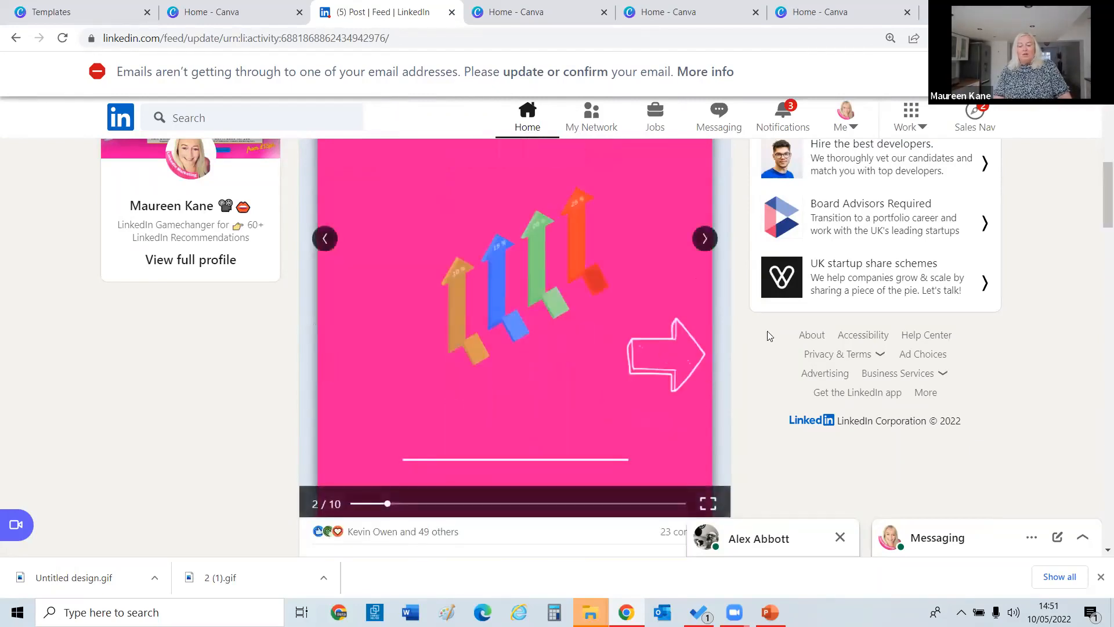
pyautogui.moveTo(1105, 203)
pyautogui.mouseDown()
pyautogui.moveTo(1098, 230)
pyautogui.moveTo(1101, 192)
pyautogui.mouseUp()
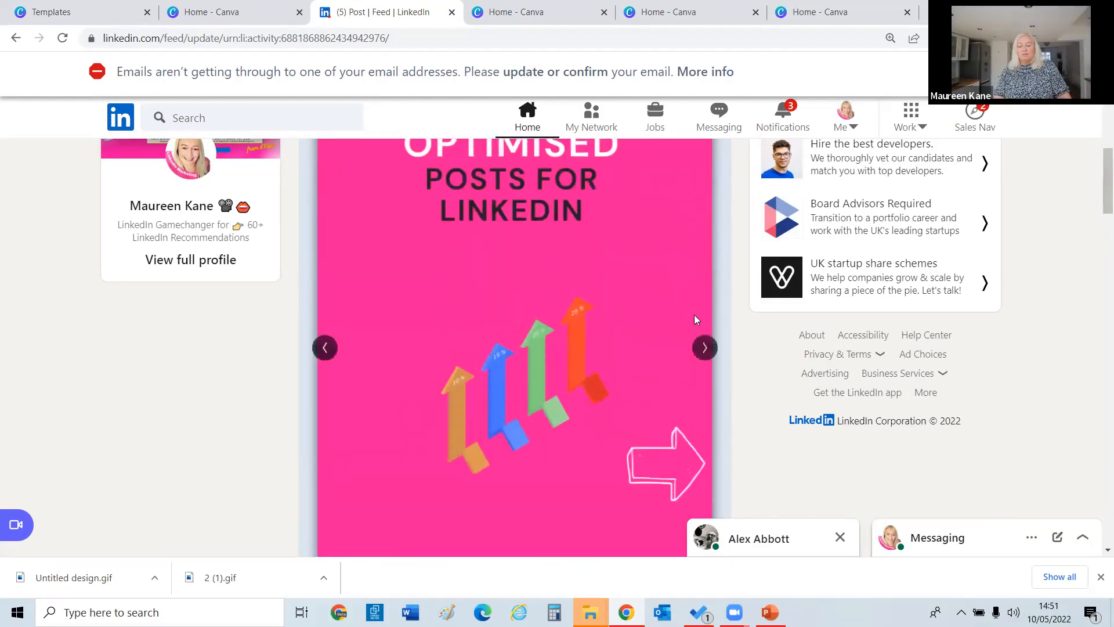
pyautogui.click(703, 348)
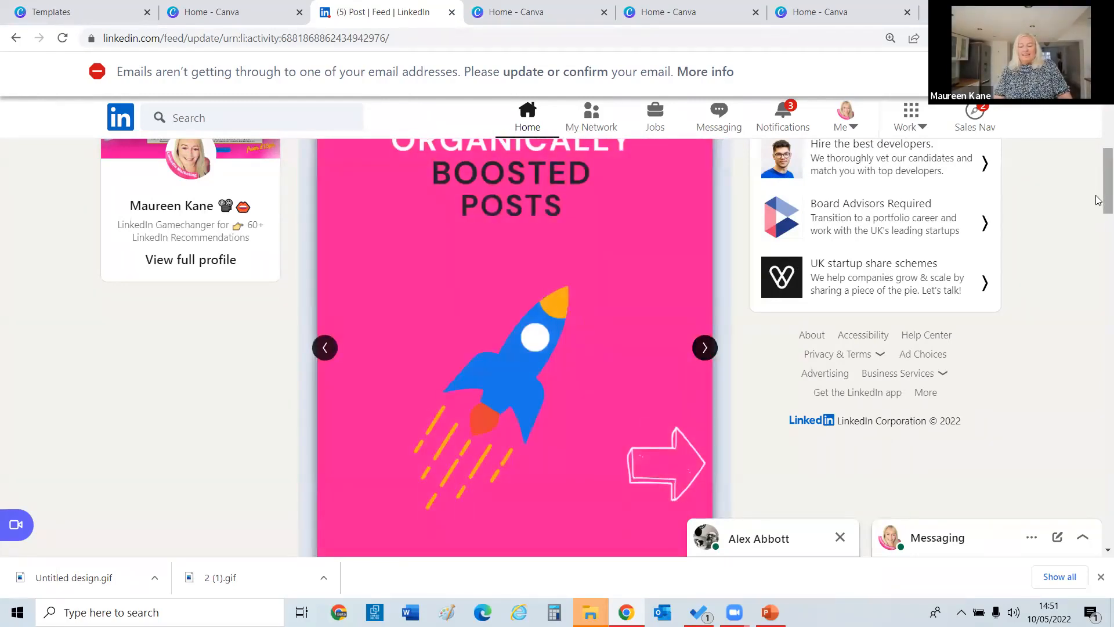
pyautogui.moveTo(1099, 192); pyautogui.dragTo(1098, 184)
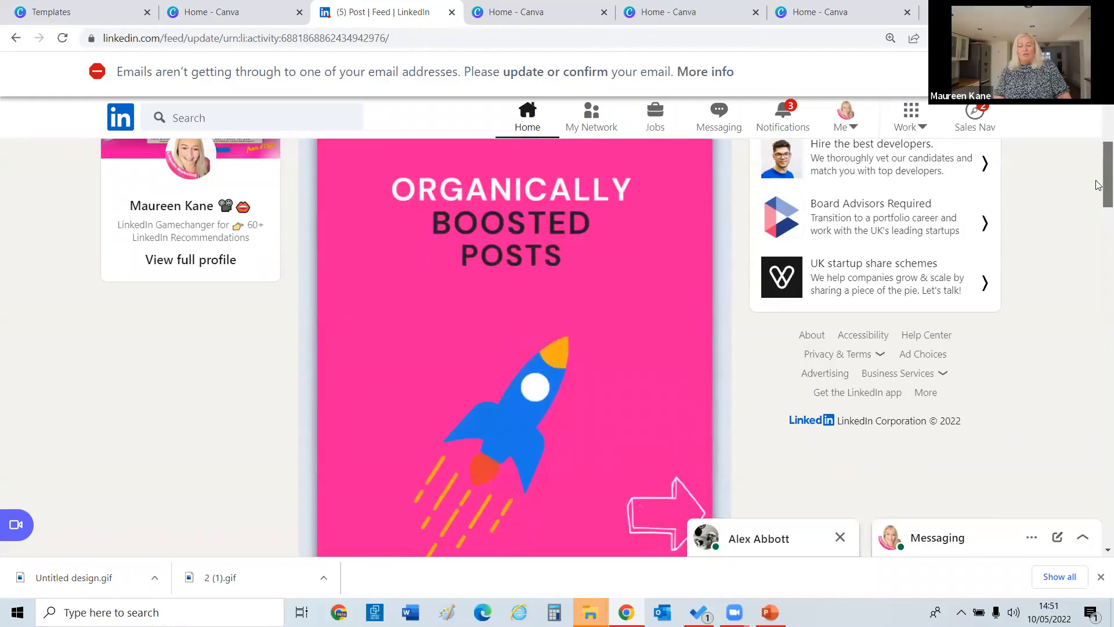
# Page forward to the final carousel slide, then step back to 'Connected with my target audience'.
pyautogui.click(702, 392)
pyautogui.click(701, 397)
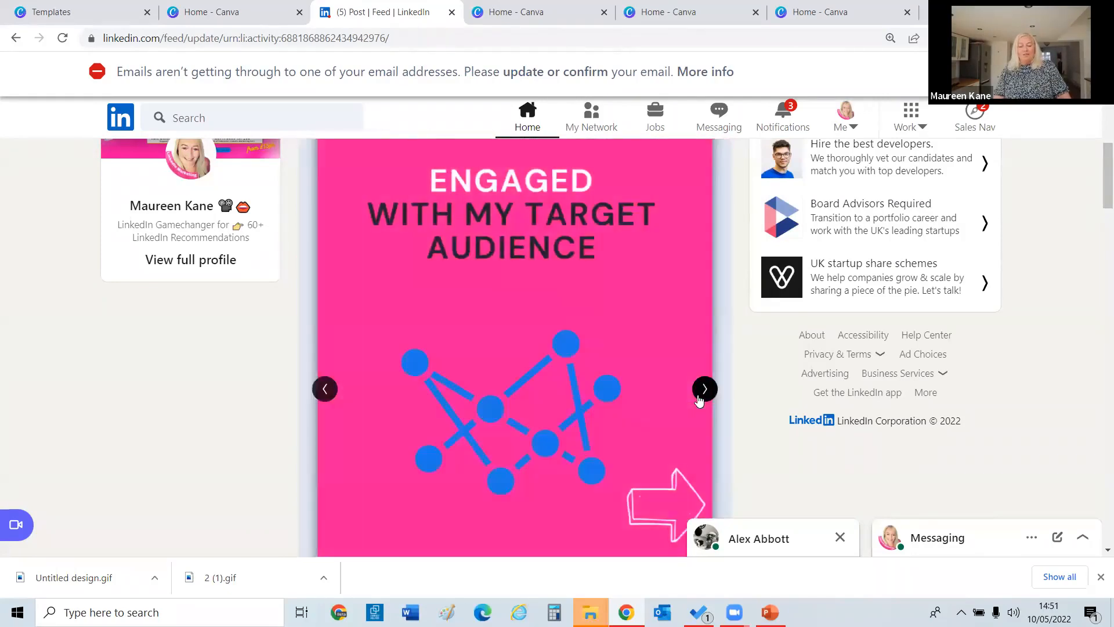
pyautogui.click(701, 396)
pyautogui.click(700, 397)
pyautogui.click(701, 397)
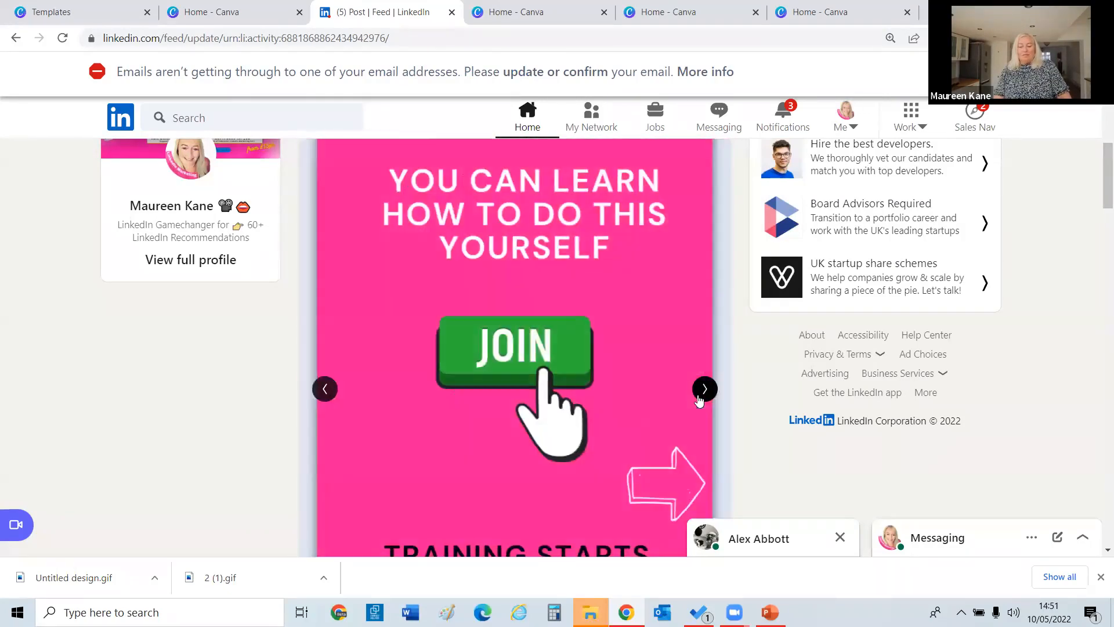
pyautogui.click(700, 397)
pyautogui.click(703, 390)
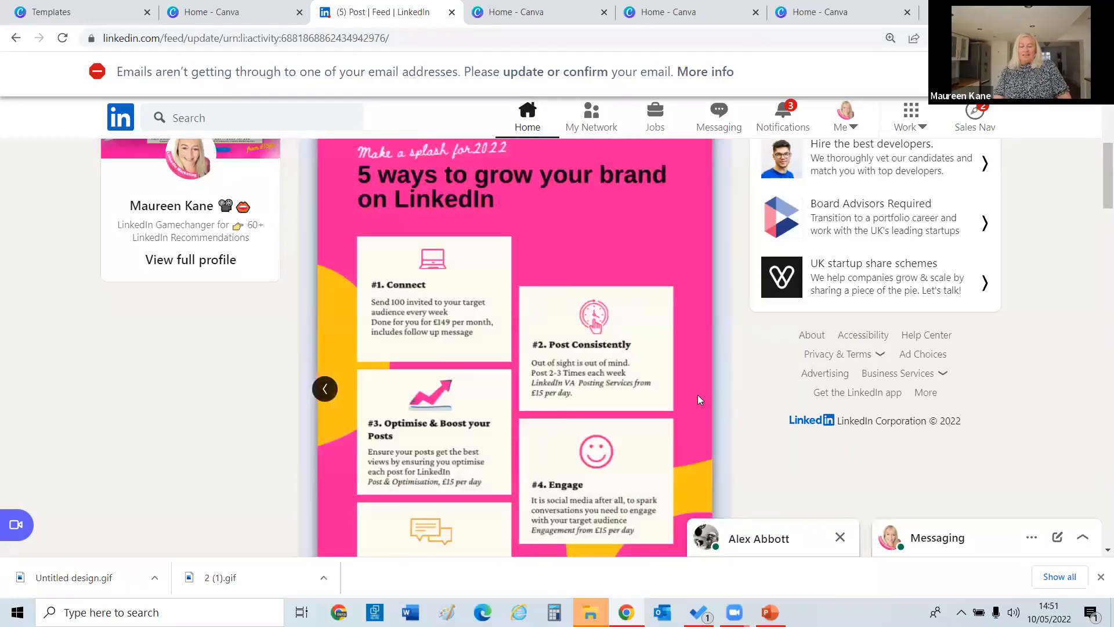
pyautogui.scroll(-5, 1099, 210)
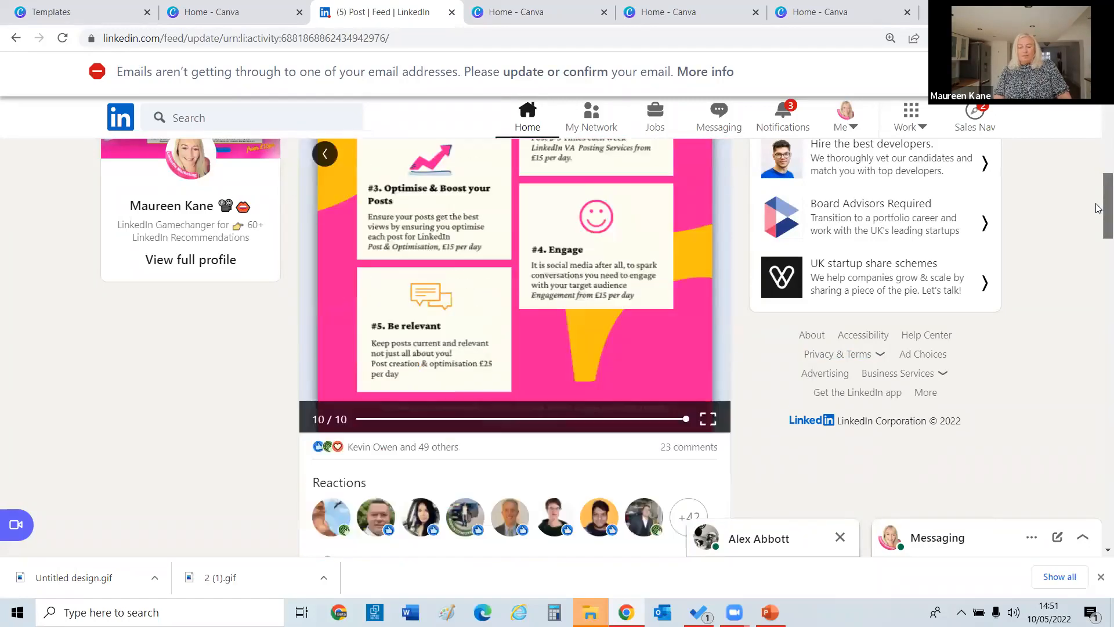
pyautogui.scroll(4, 1098, 174)
pyautogui.scroll(1, 1098, 173)
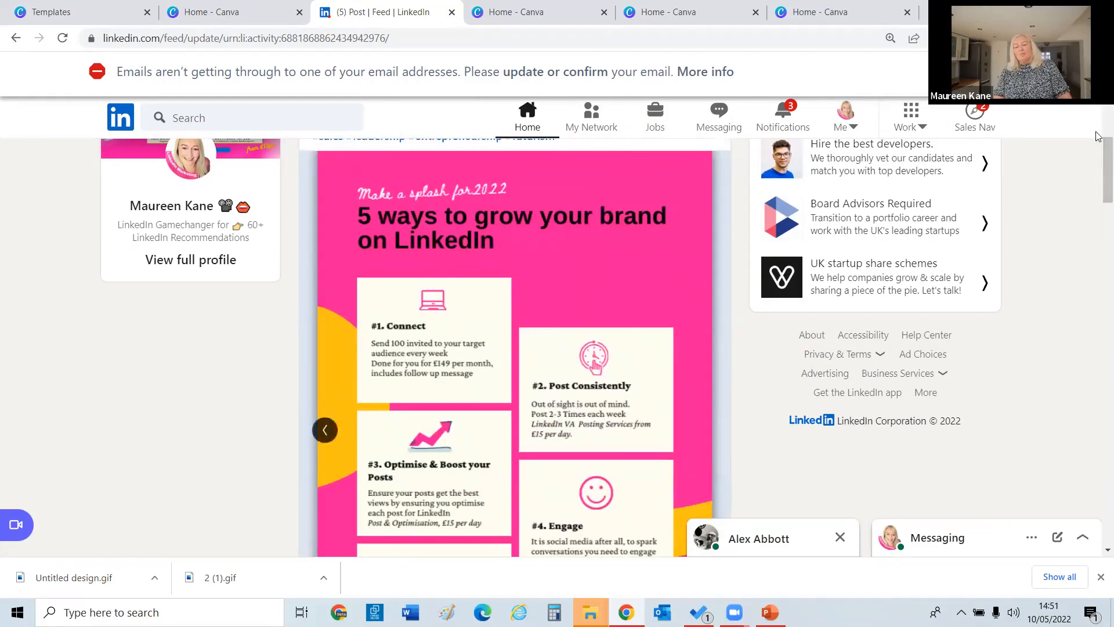
pyautogui.click(326, 432)
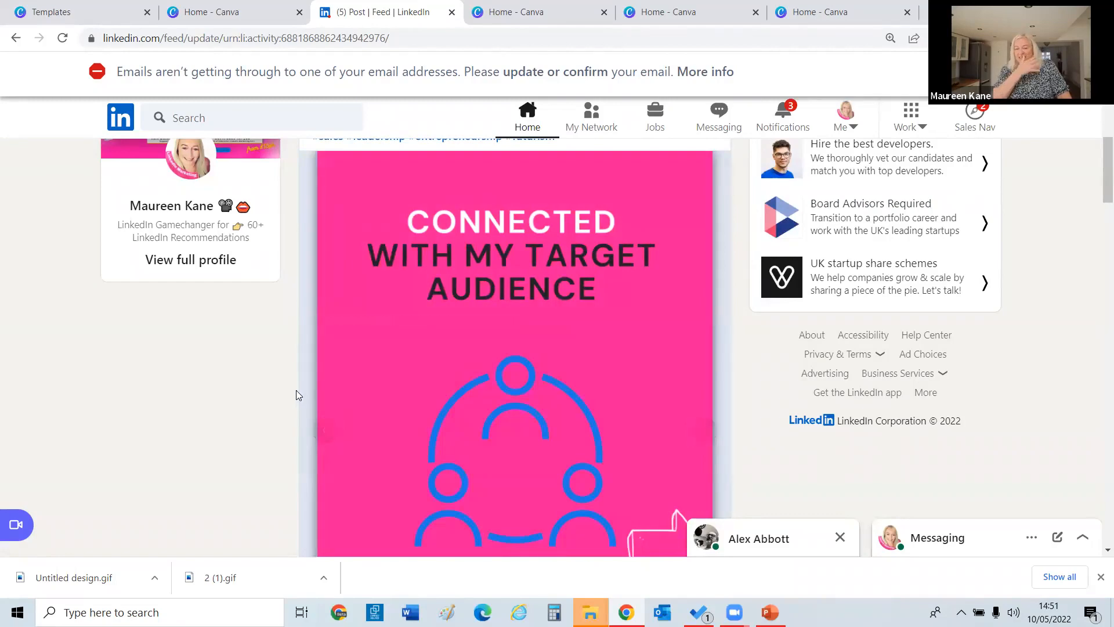
pyautogui.scroll(-6, 1099, 171)
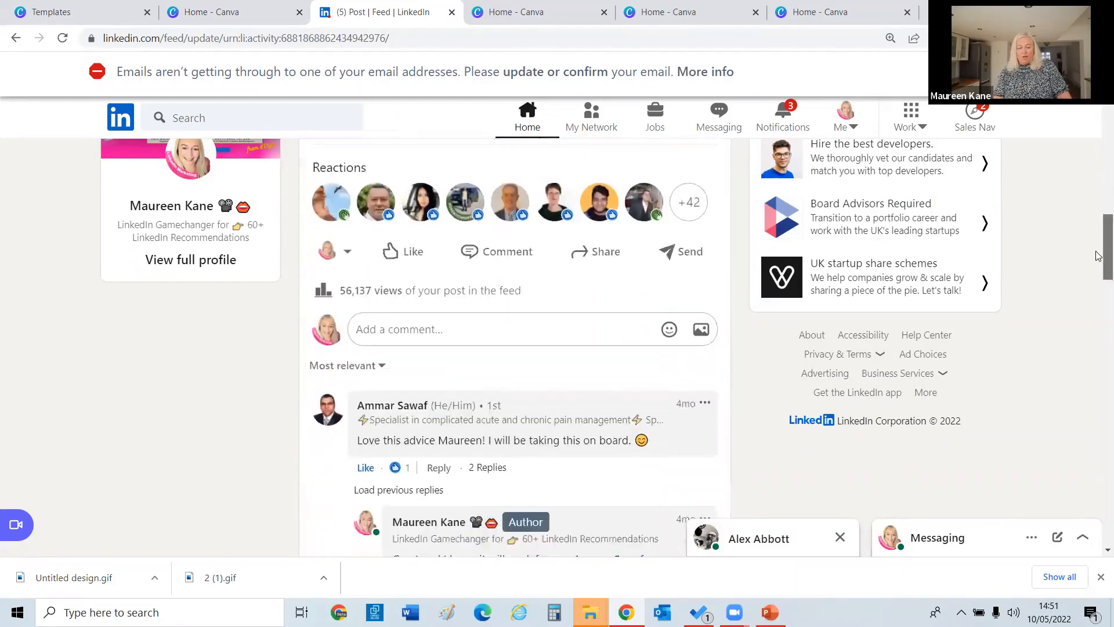
pyautogui.scroll(9, 1097, 250)
pyautogui.scroll(-4, 1098, 254)
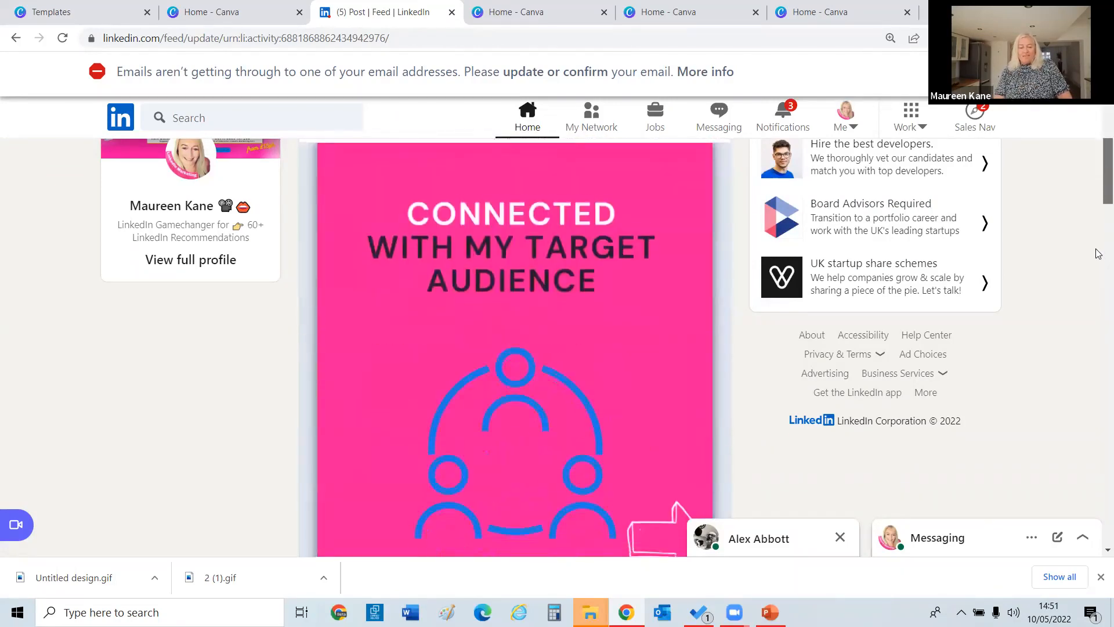
pyautogui.scroll(1, 1099, 254)
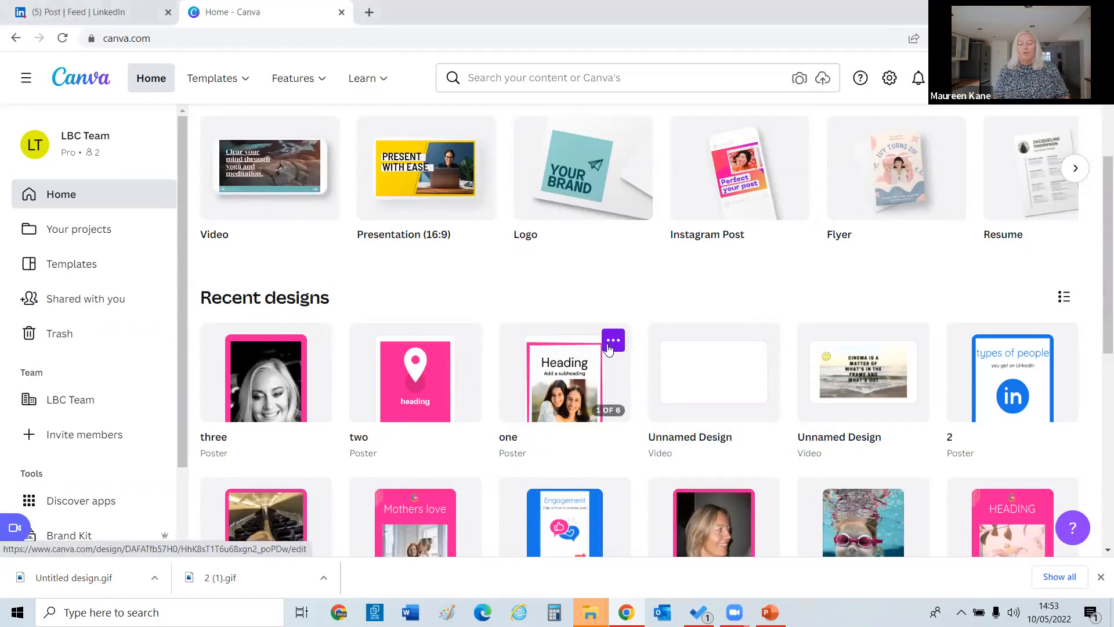
# Duplicate the 'one' design from its card menu and open 'Copy of one'.
pyautogui.click(613, 340)
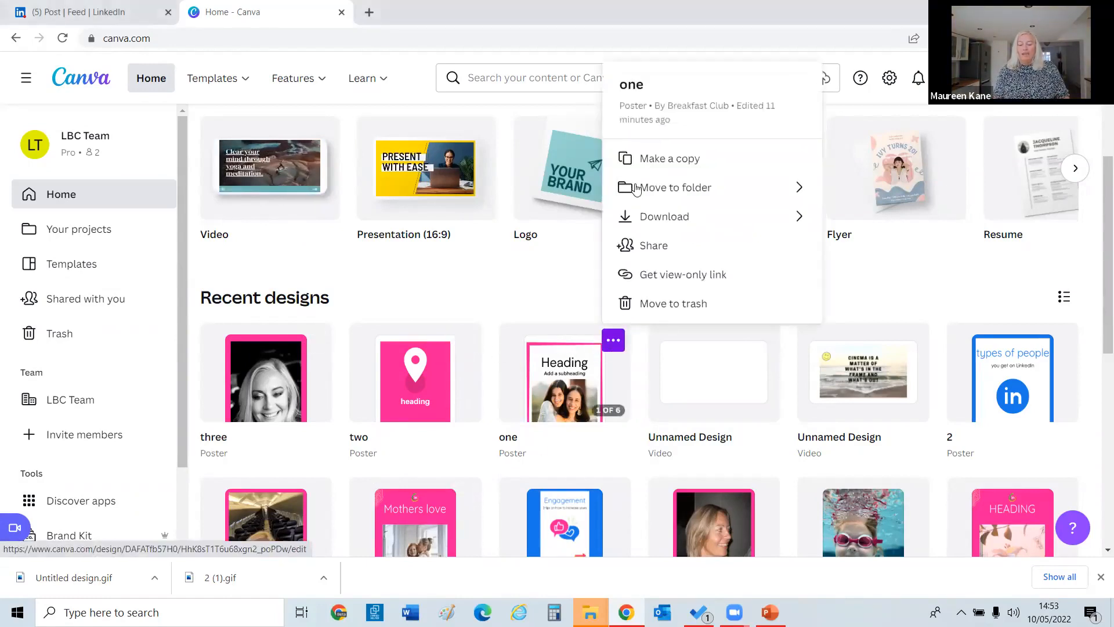
pyautogui.click(662, 168)
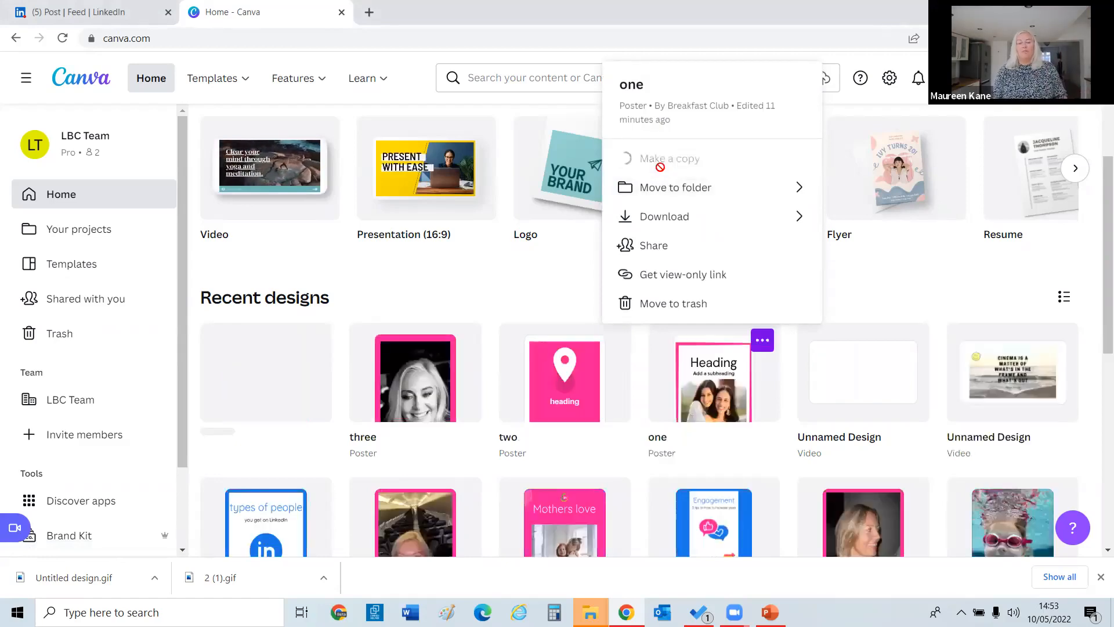
pyautogui.click(267, 377)
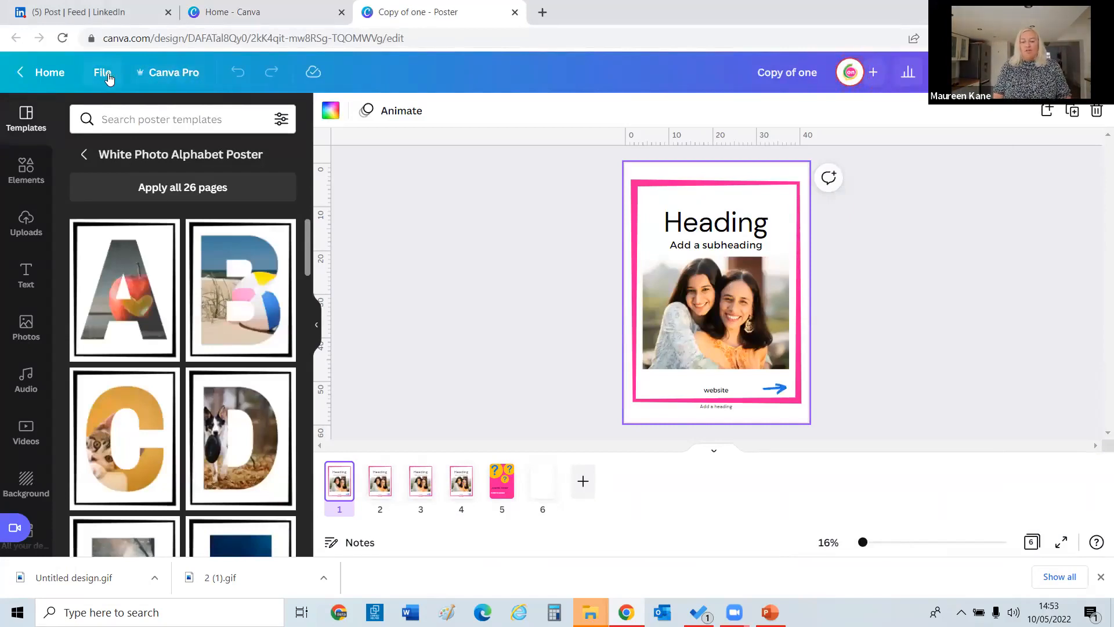
# Resize the design into a new 1080 × 1080 px Instagram Post copy via the 'ins' preset search.
pyautogui.click(182, 80)
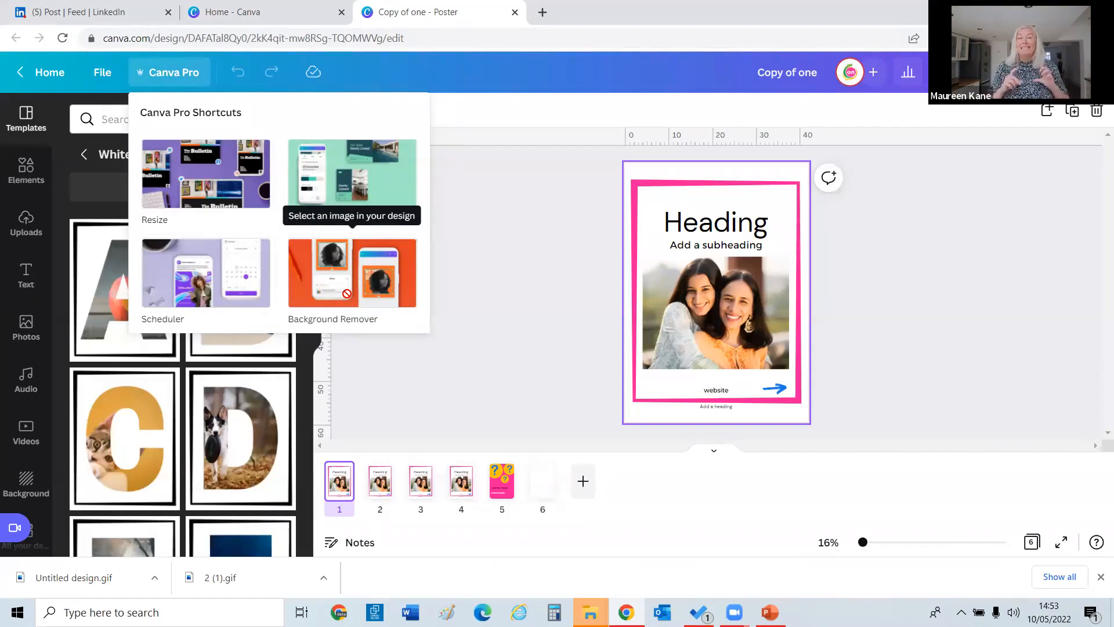
pyautogui.click(171, 191)
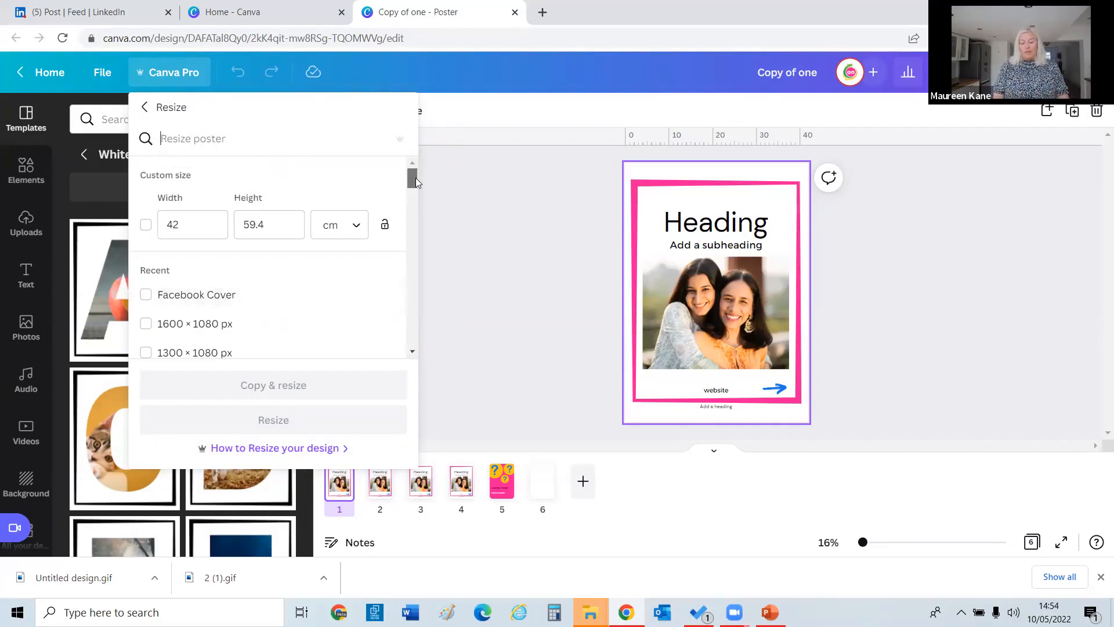
pyautogui.scroll(-2, 414, 184)
pyautogui.scroll(2, 414, 187)
pyautogui.click(207, 150)
pyautogui.write('in')
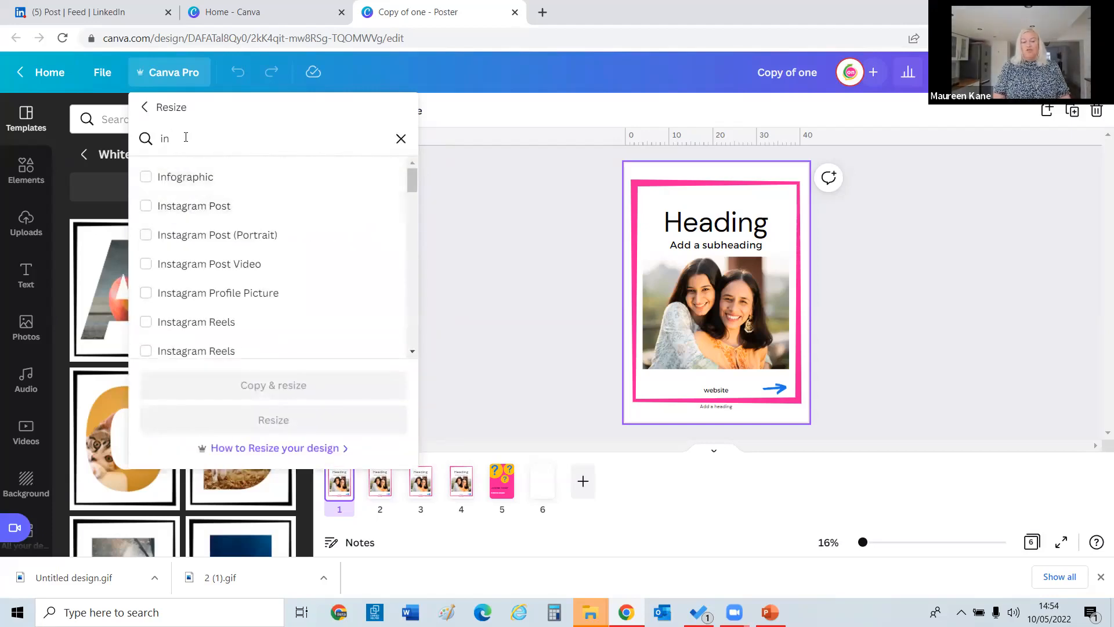
pyautogui.press('BackSpace')
pyautogui.press('BackSpace')
pyautogui.write('face')
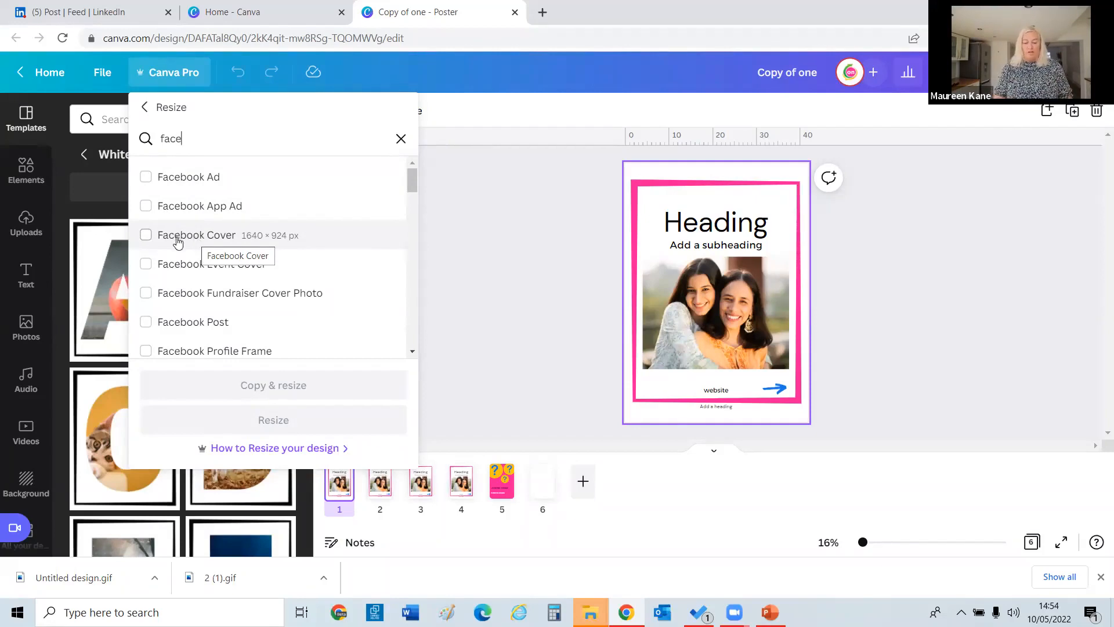
pyautogui.press('BackSpace')
pyautogui.press('BackSpace')
pyautogui.press('BackSpace')
pyautogui.press('BackSpace')
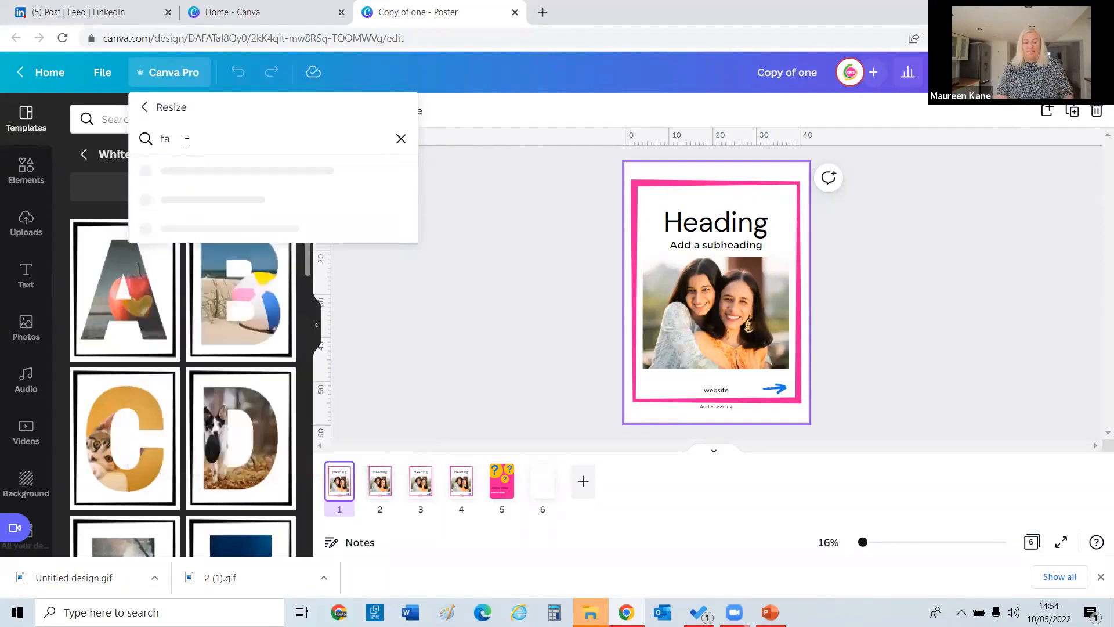
pyautogui.write('inst')
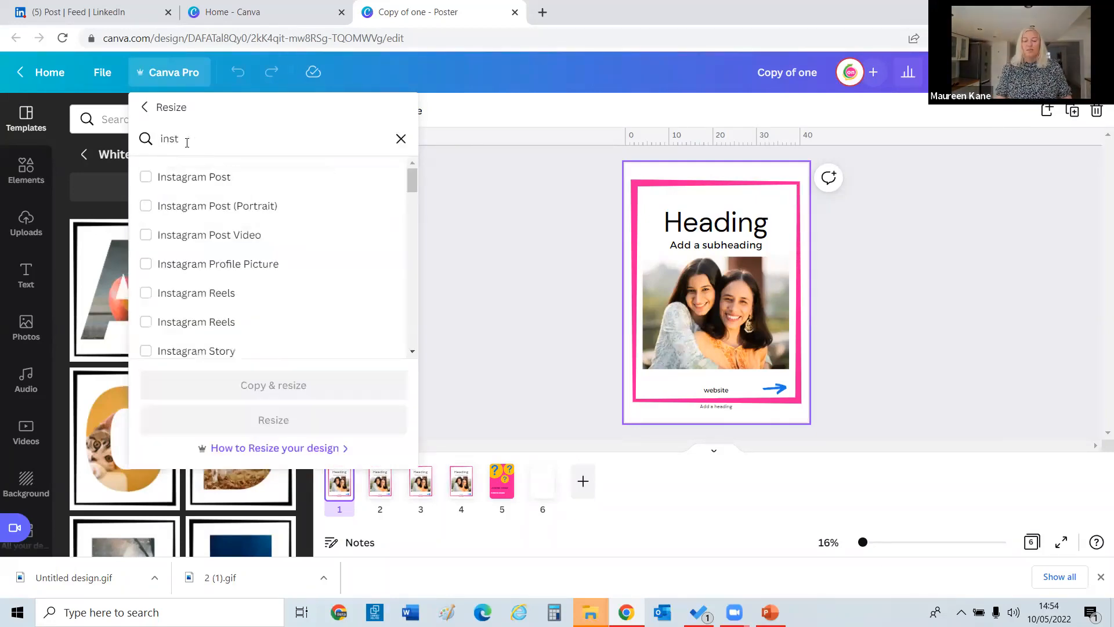
pyautogui.click(177, 182)
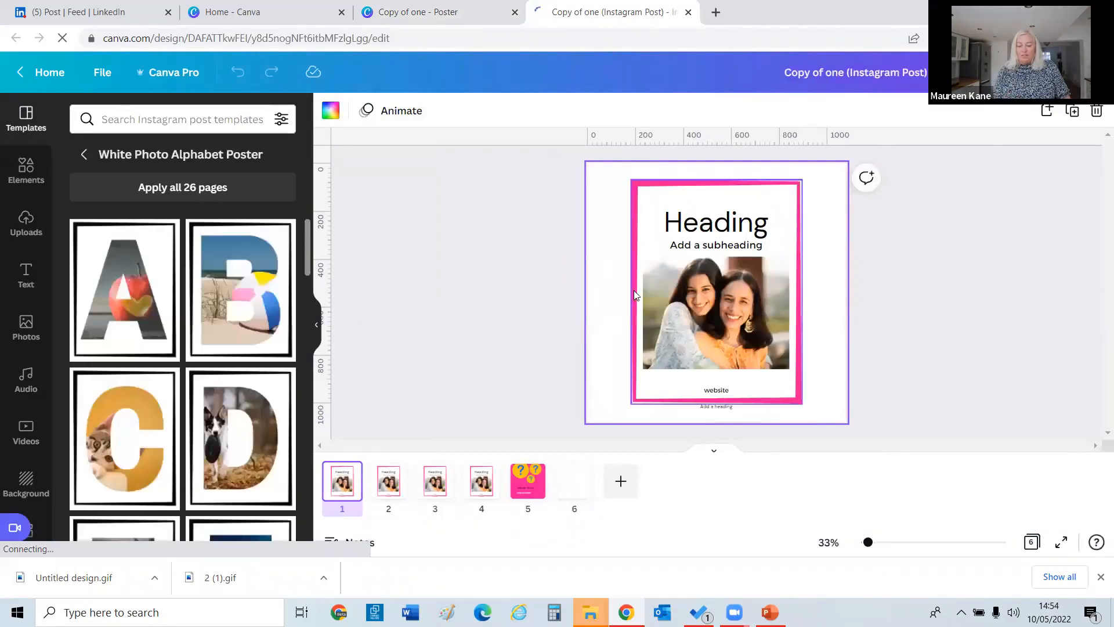
# Make page 1's background pink and move the heading higher.
pyautogui.click(331, 110)
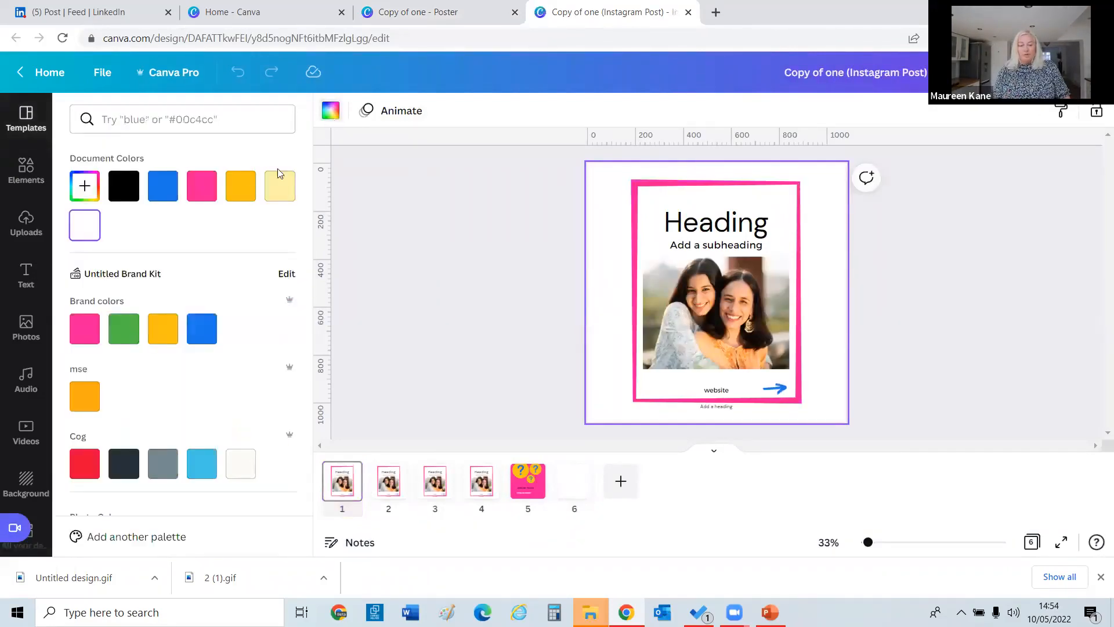
pyautogui.click(207, 192)
pyautogui.click(833, 311)
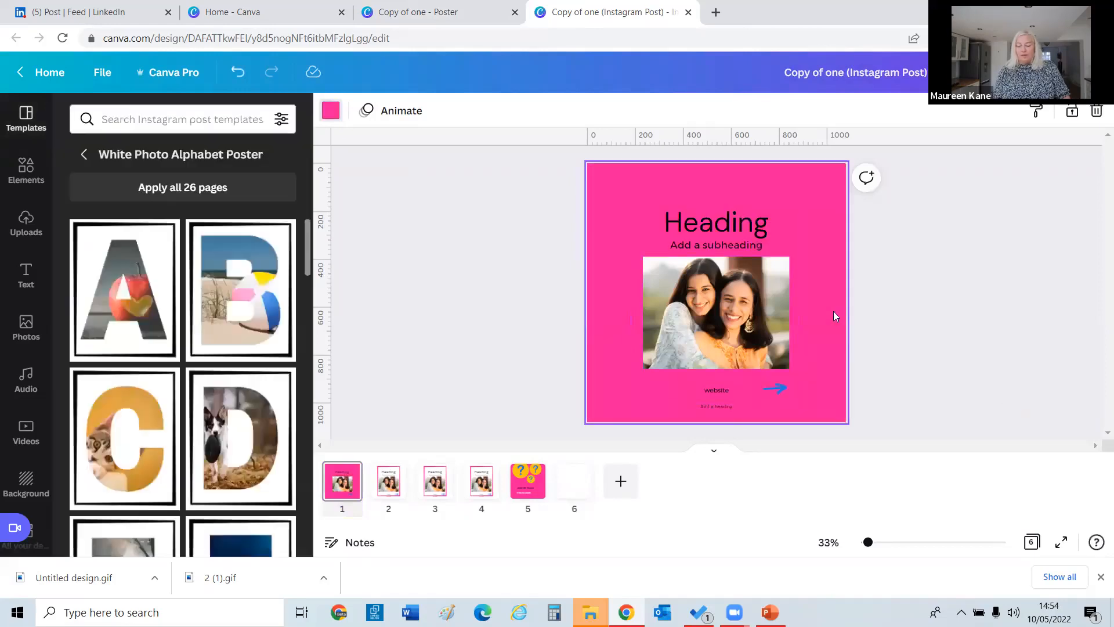
pyautogui.click(724, 228)
pyautogui.moveTo(723, 228); pyautogui.dragTo(723, 210)
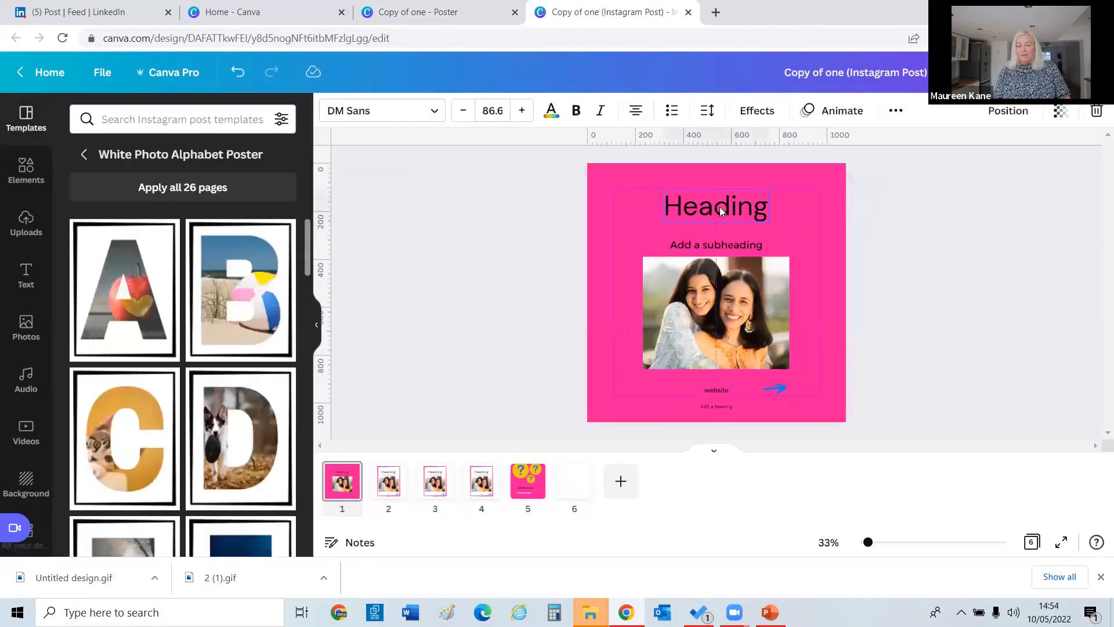
# Enlarge the photo toward the upper left and widen it, then reselect the heading.
pyautogui.click(700, 293)
pyautogui.moveTo(642, 256); pyautogui.dragTo(609, 230)
pyautogui.moveTo(712, 290); pyautogui.dragTo(743, 306)
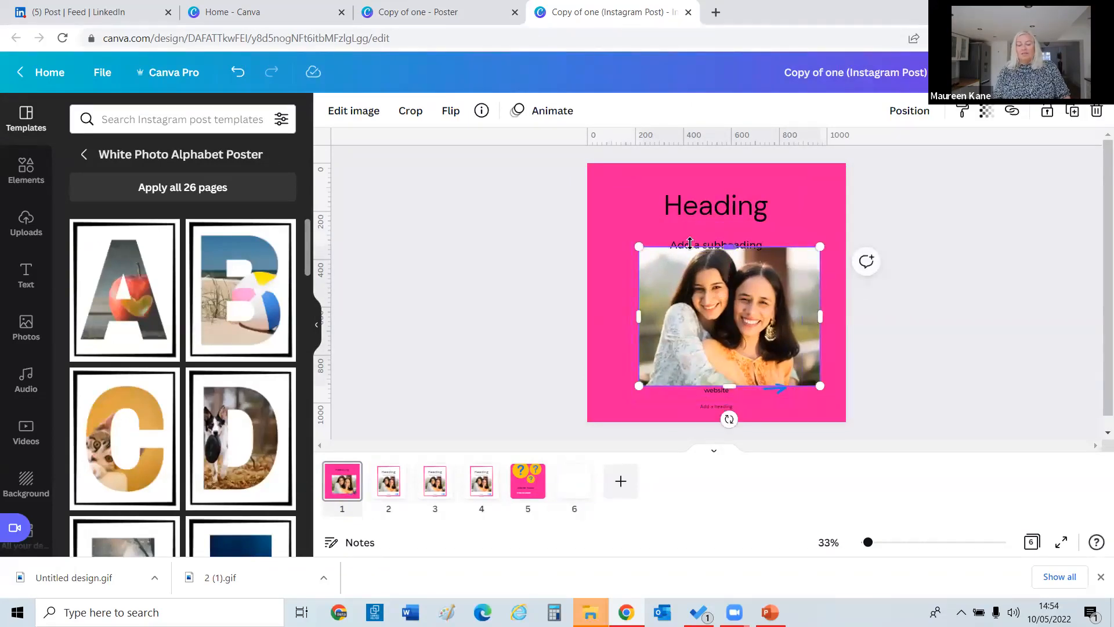
pyautogui.click(596, 240)
pyautogui.click(684, 283)
pyautogui.moveTo(641, 314); pyautogui.dragTo(608, 315)
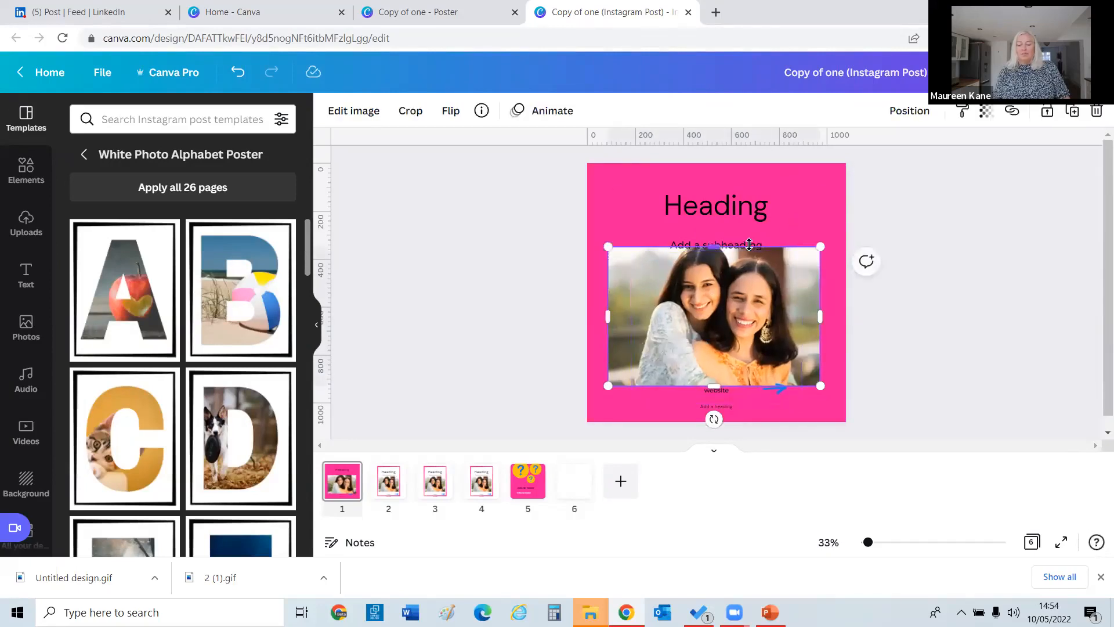
pyautogui.click(706, 215)
pyautogui.click(551, 112)
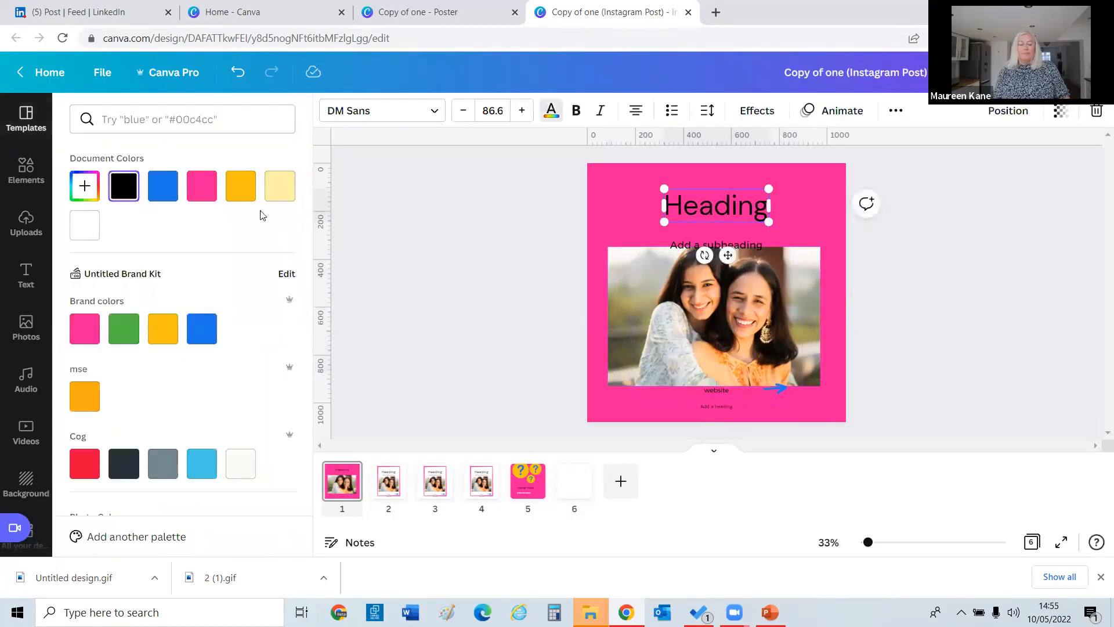
# Make the heading white and move the subheading up, enlarging it four size steps.
pyautogui.click(675, 243)
pyautogui.moveTo(672, 236); pyautogui.dragTo(669, 224)
pyautogui.click(522, 110)
pyautogui.click(522, 110)
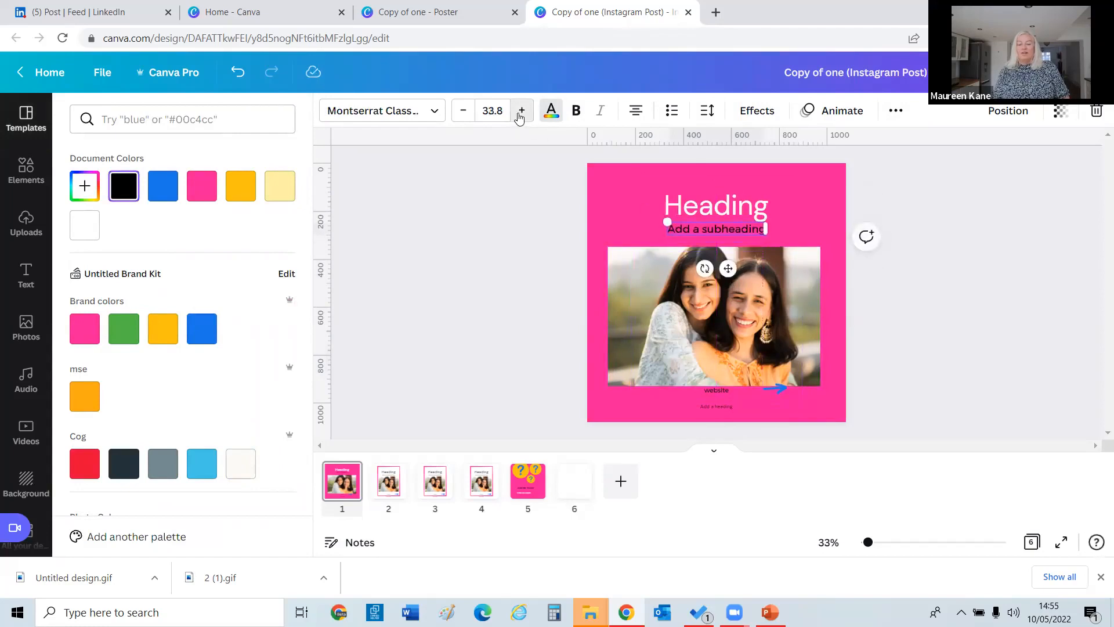
pyautogui.click(522, 111)
pyautogui.click(522, 110)
pyautogui.click(522, 110)
pyautogui.click(522, 111)
# Delete the small 'Add a heading' text and move the website text down, enlarging it five steps.
pyautogui.click(714, 407)
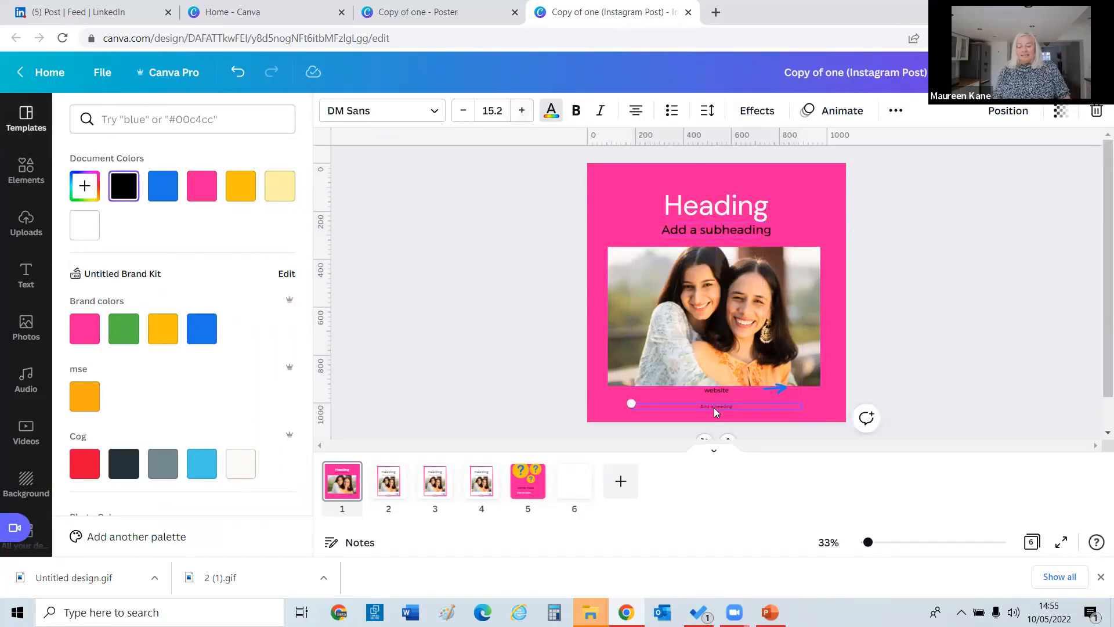
pyautogui.press('Delete')
pyautogui.moveTo(711, 392); pyautogui.dragTo(712, 407)
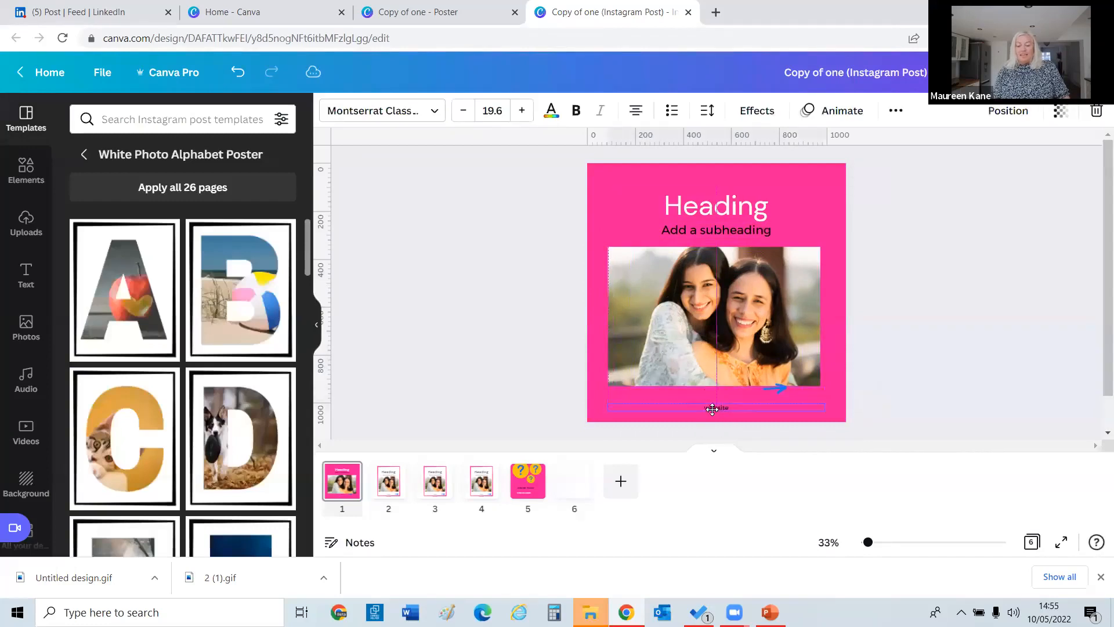
pyautogui.click(522, 110)
pyautogui.click(522, 110)
pyautogui.click(522, 111)
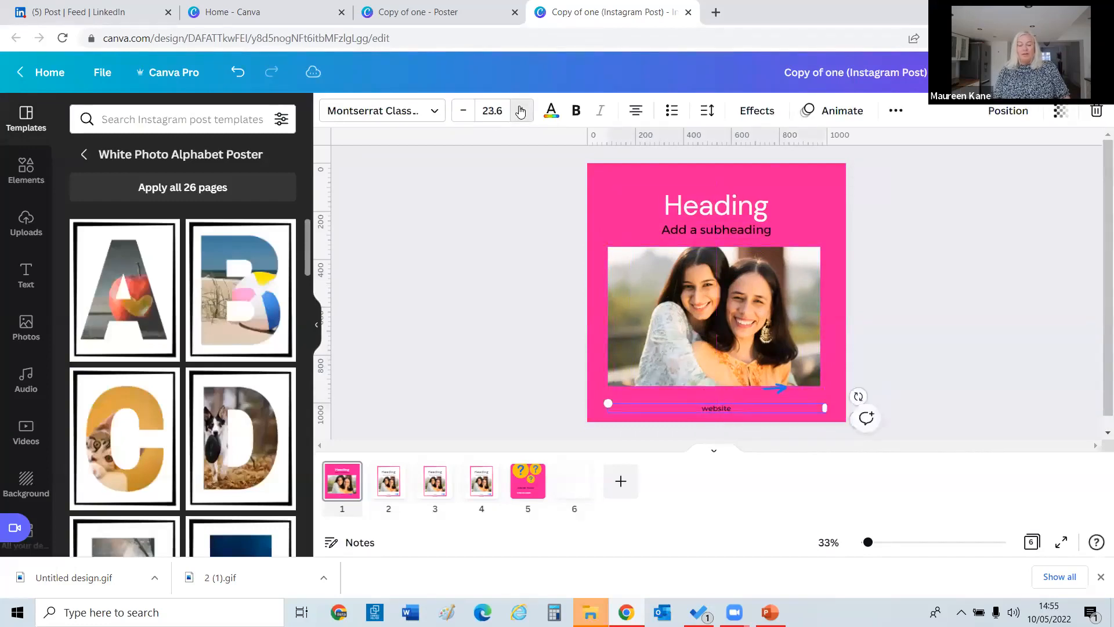
pyautogui.click(522, 111)
pyautogui.click(522, 110)
pyautogui.click(522, 111)
pyautogui.click(521, 111)
pyautogui.click(521, 110)
pyautogui.click(522, 110)
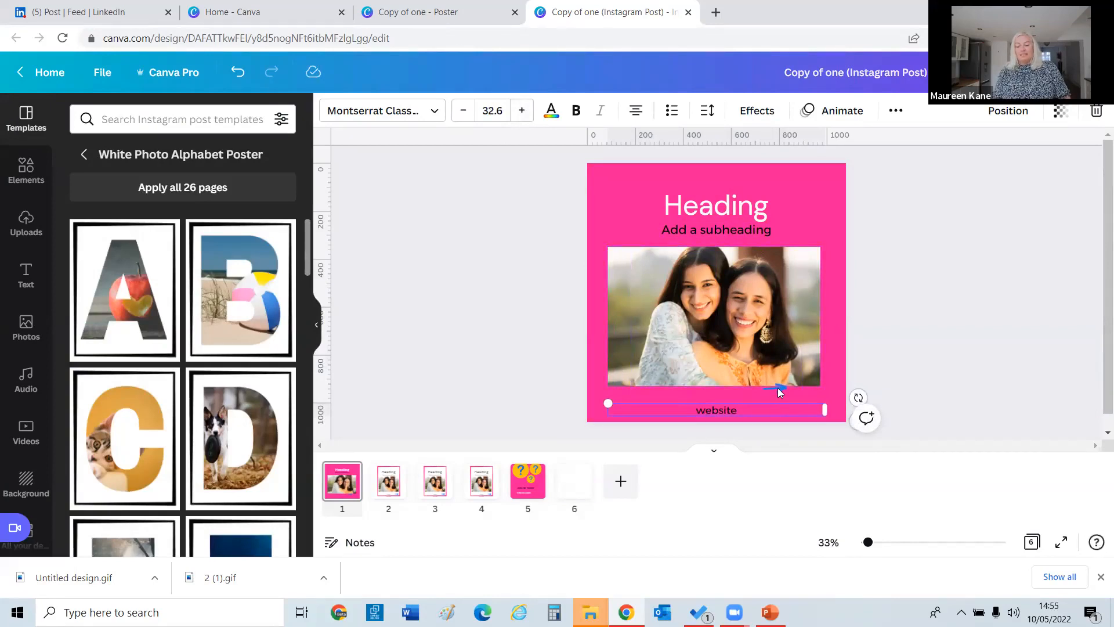
# Move the blue arrow to the top-right corner and make it off-white.
pyautogui.moveTo(778, 388); pyautogui.dragTo(824, 180)
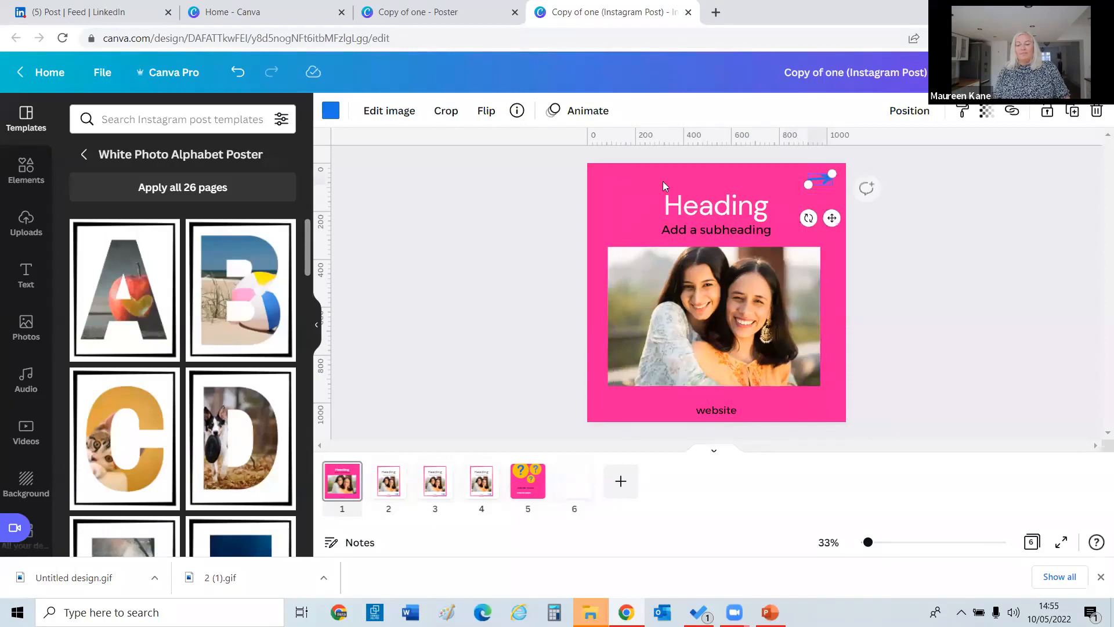
pyautogui.click(330, 110)
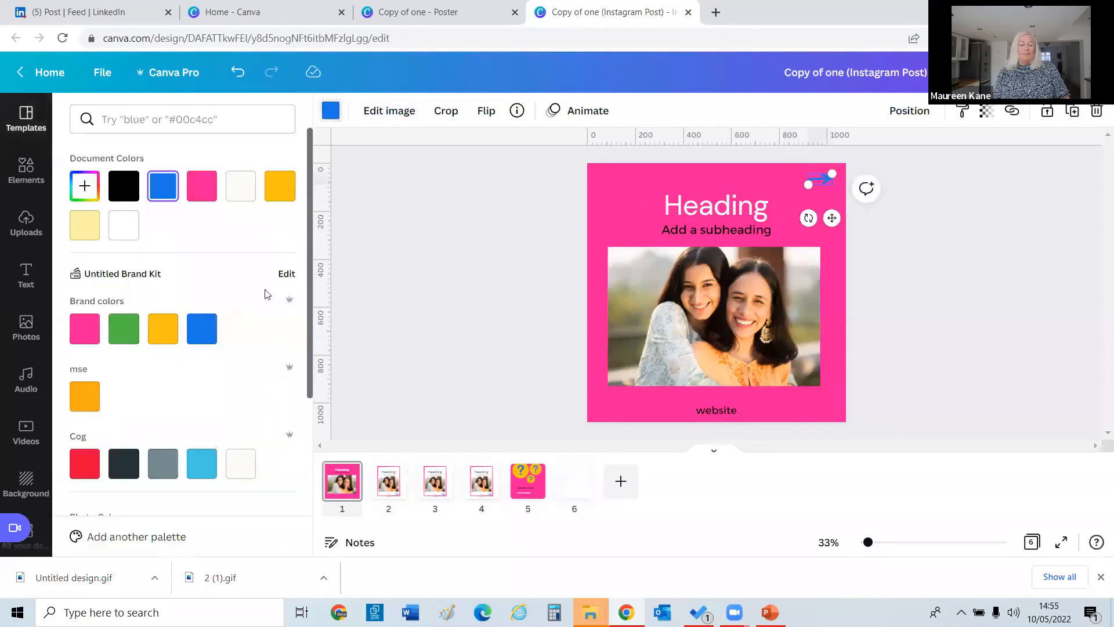
pyautogui.click(237, 177)
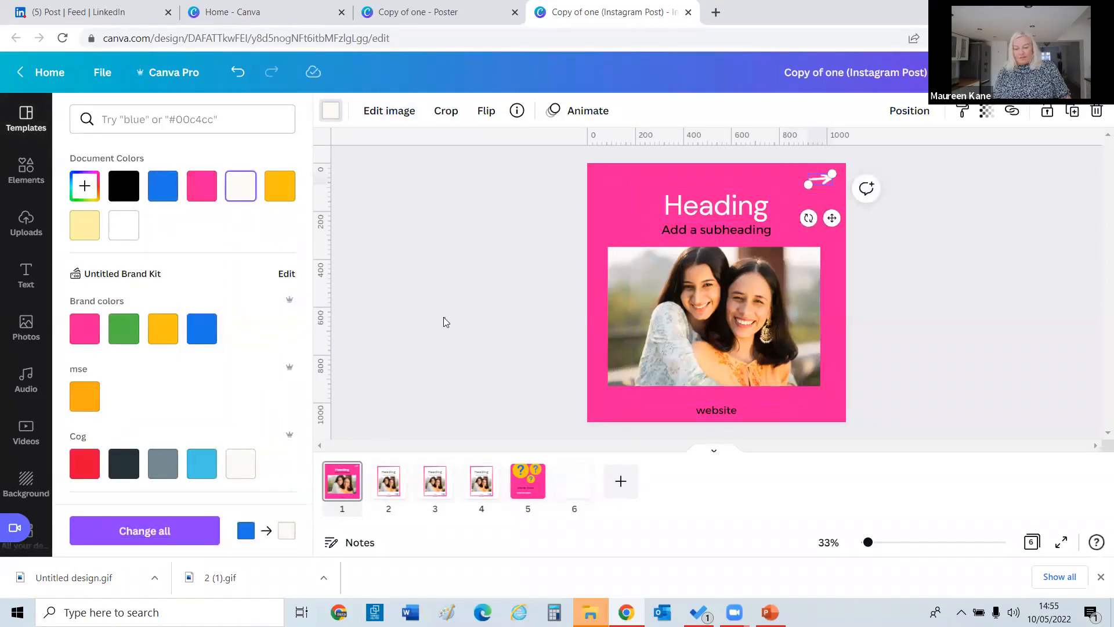
pyautogui.click(443, 317)
# Extend the photo down toward the website text, then bring up page 2.
pyautogui.click(657, 337)
pyautogui.moveTo(714, 386); pyautogui.dragTo(710, 409)
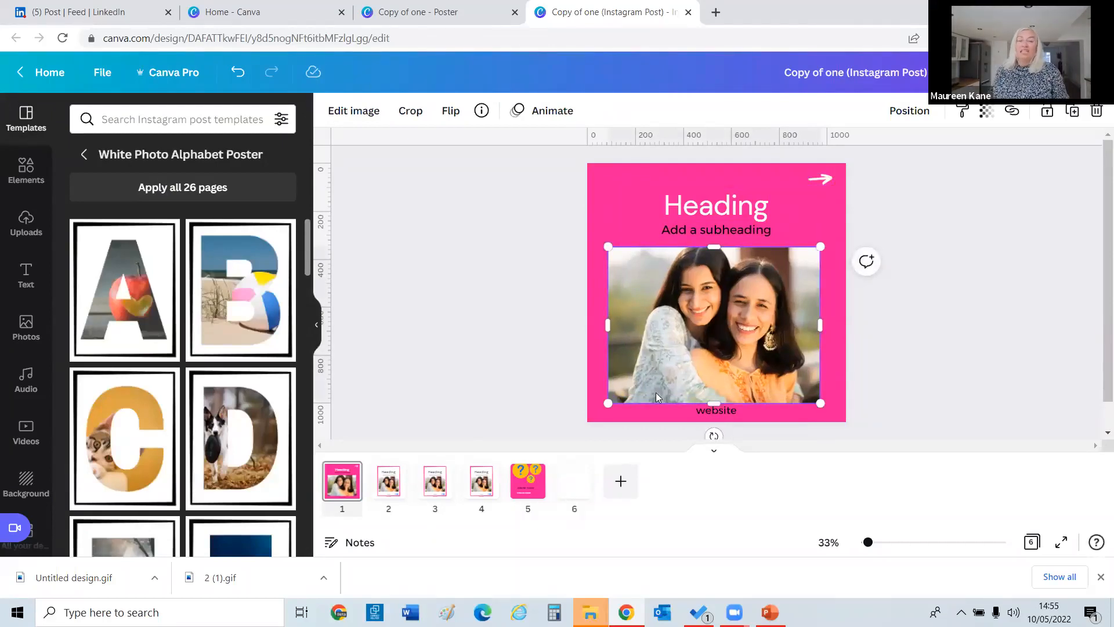
pyautogui.click(449, 271)
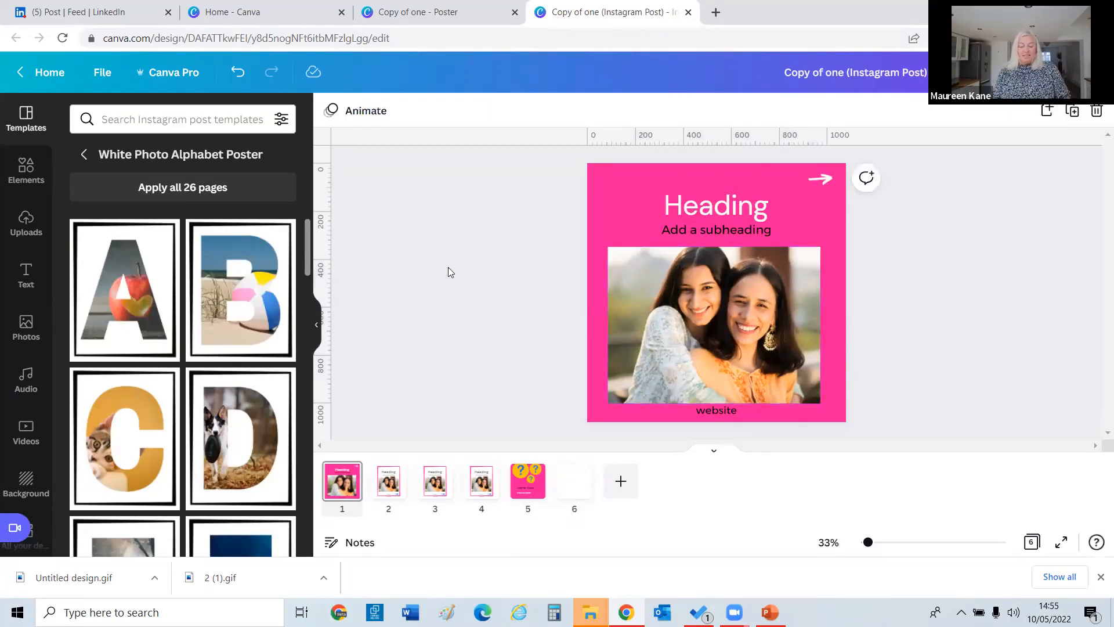
pyautogui.rightClick(389, 484)
pyautogui.click(493, 193)
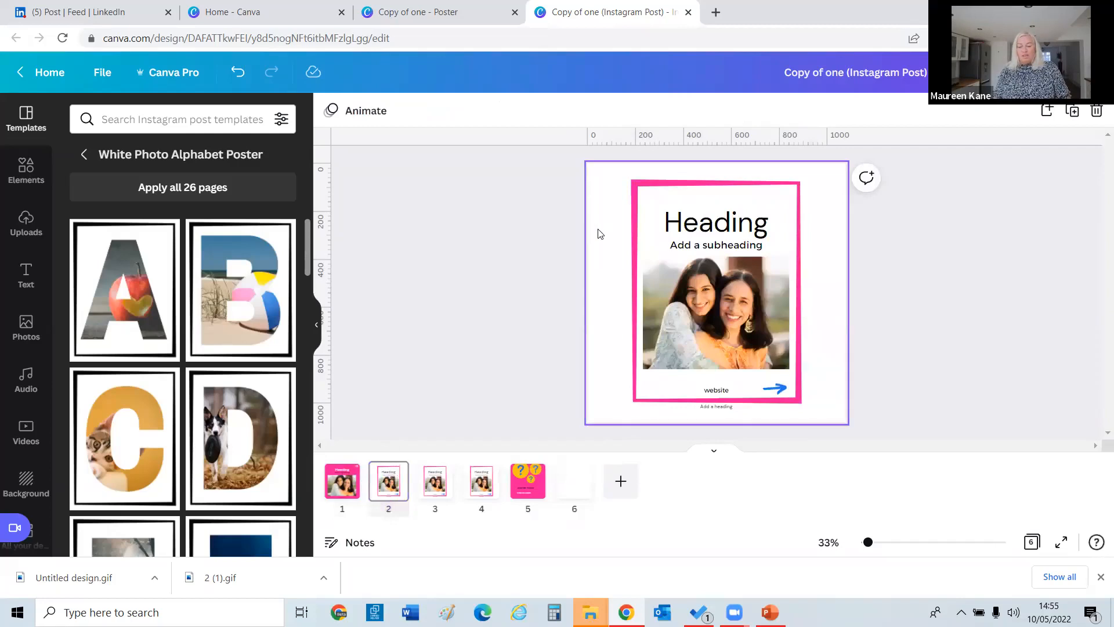
# Make page 2's background pink and delete its heading.
pyautogui.click(330, 114)
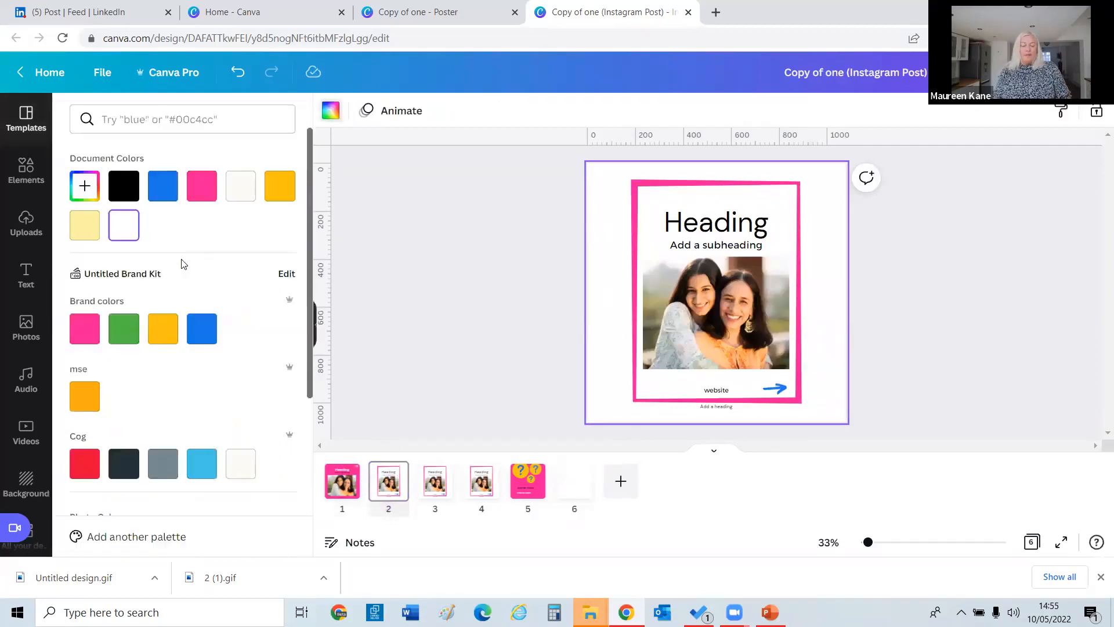
pyautogui.click(201, 186)
pyautogui.click(697, 222)
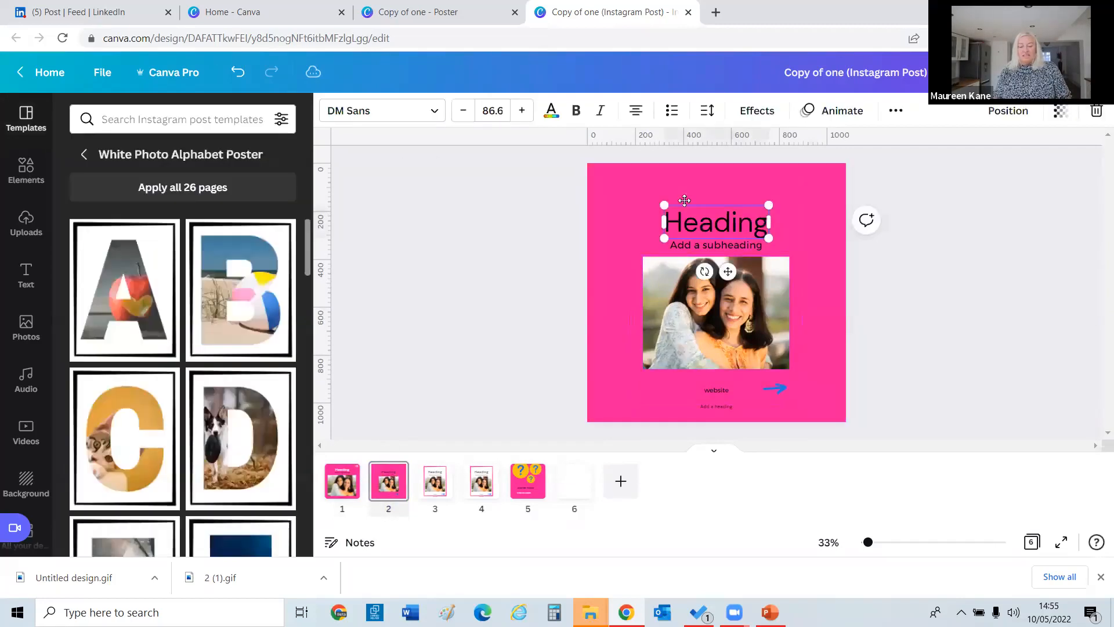
pyautogui.moveTo(687, 220); pyautogui.dragTo(661, 197)
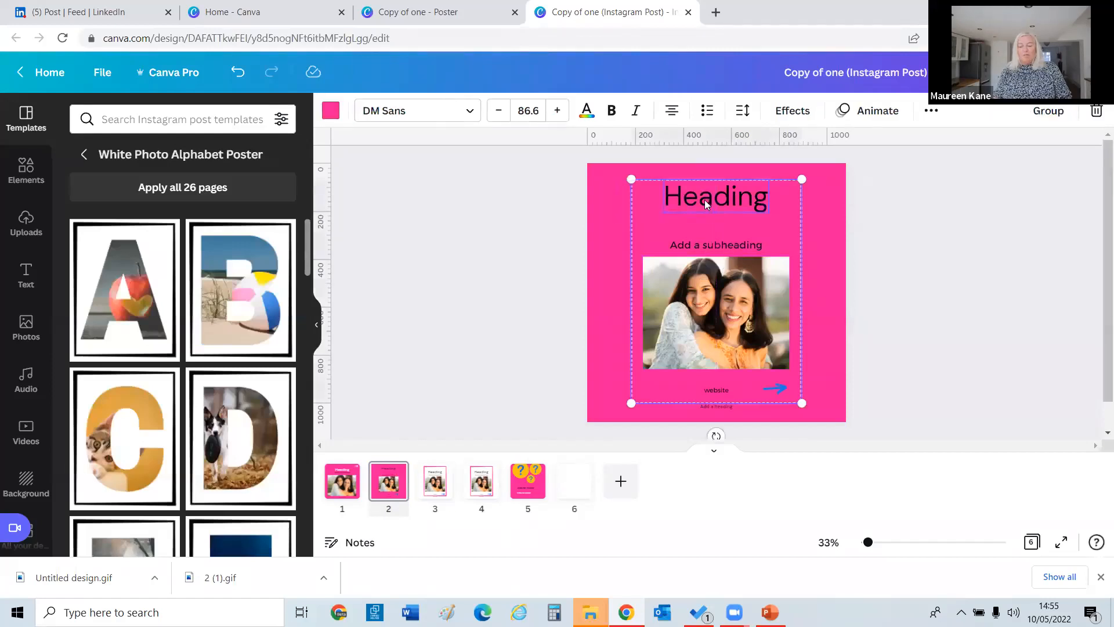
pyautogui.press('Delete')
# Delete page 2's subheading, website text, photo and blue arrow, then return to page 1.
pyautogui.click(699, 245)
pyautogui.press('Delete')
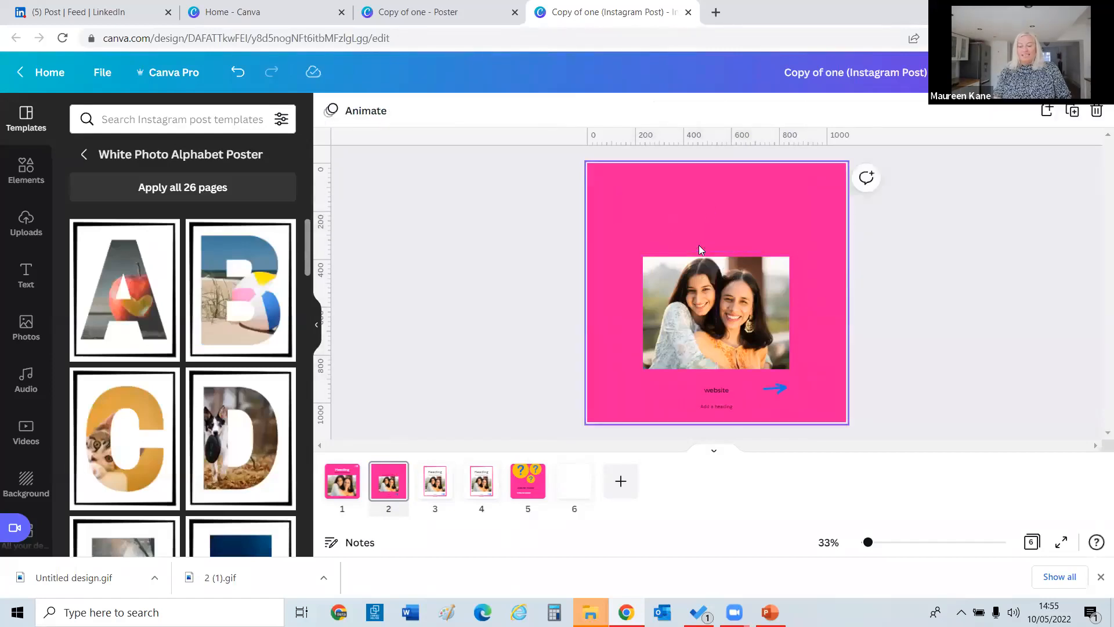
pyautogui.click(713, 388)
pyautogui.press('Delete')
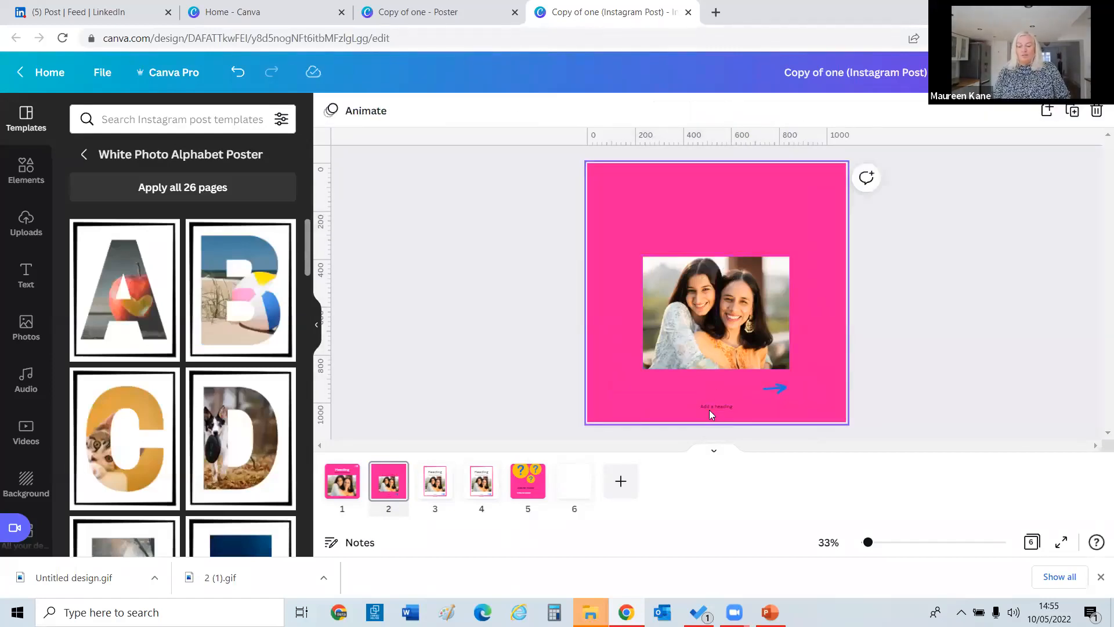
pyautogui.click(715, 406)
pyautogui.click(651, 310)
pyautogui.press('Delete')
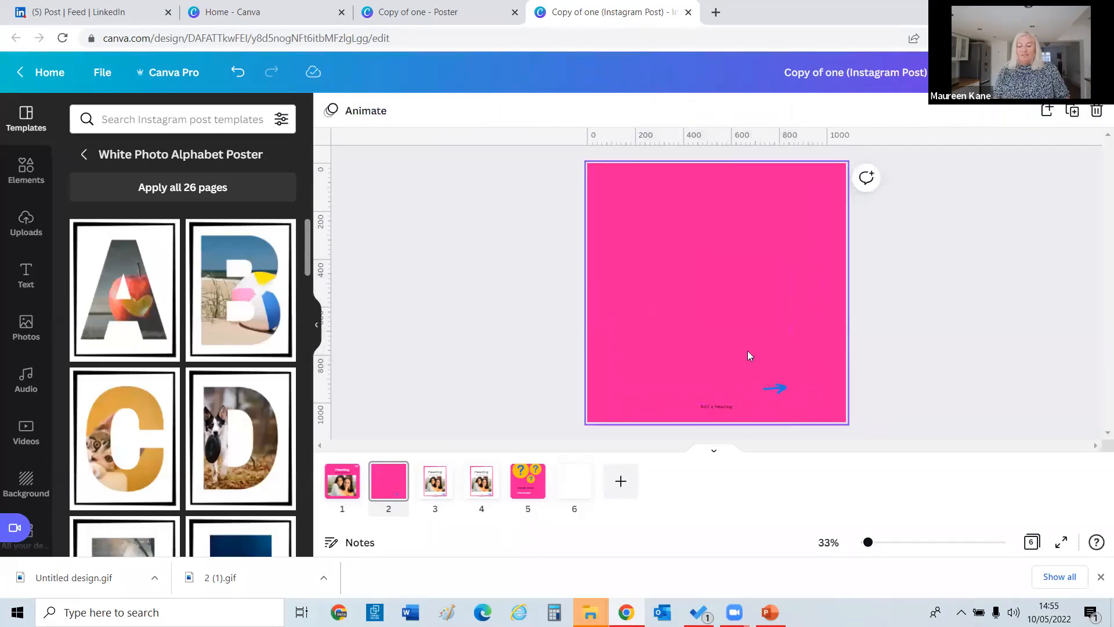
pyautogui.click(774, 382)
pyautogui.click(727, 407)
pyautogui.click(773, 384)
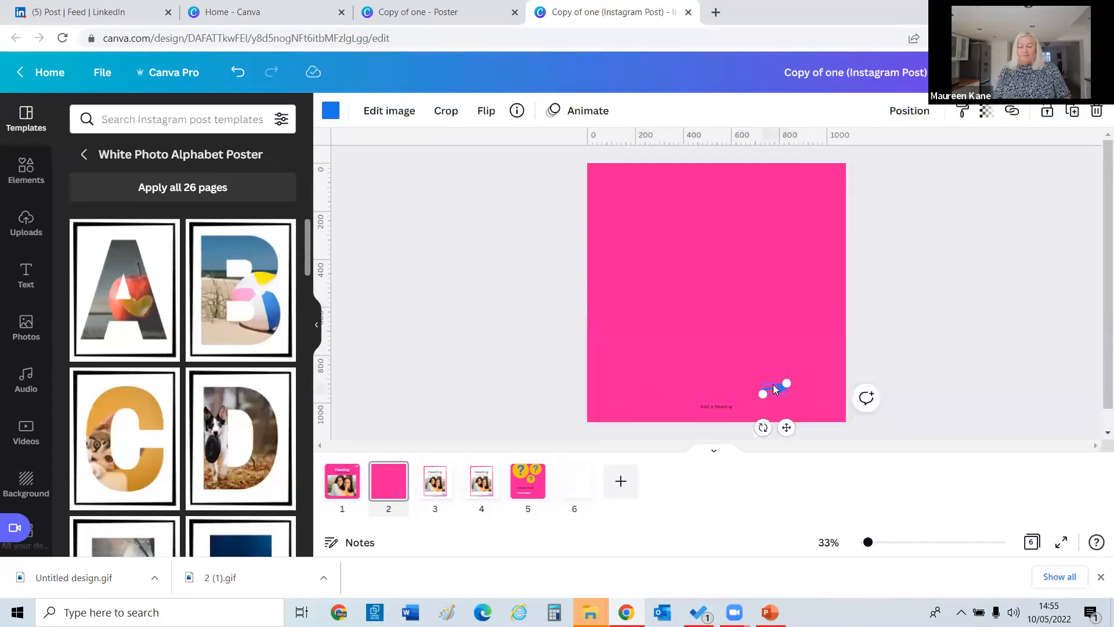
pyautogui.press('Delete')
pyautogui.click(340, 484)
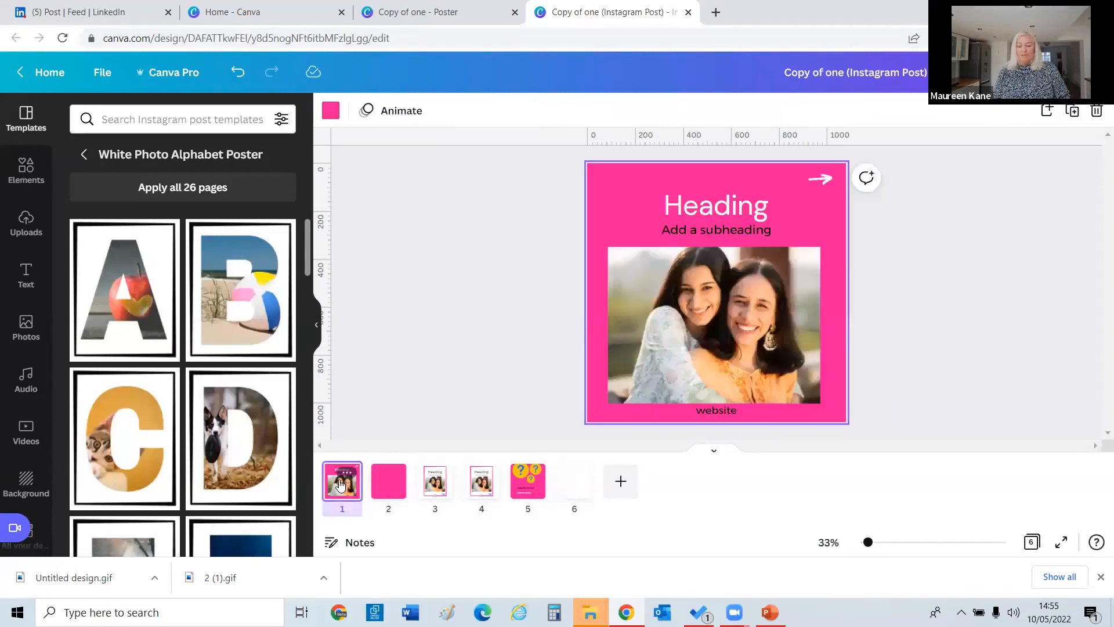
# Duplicate page 1 three times.
pyautogui.click(1073, 111)
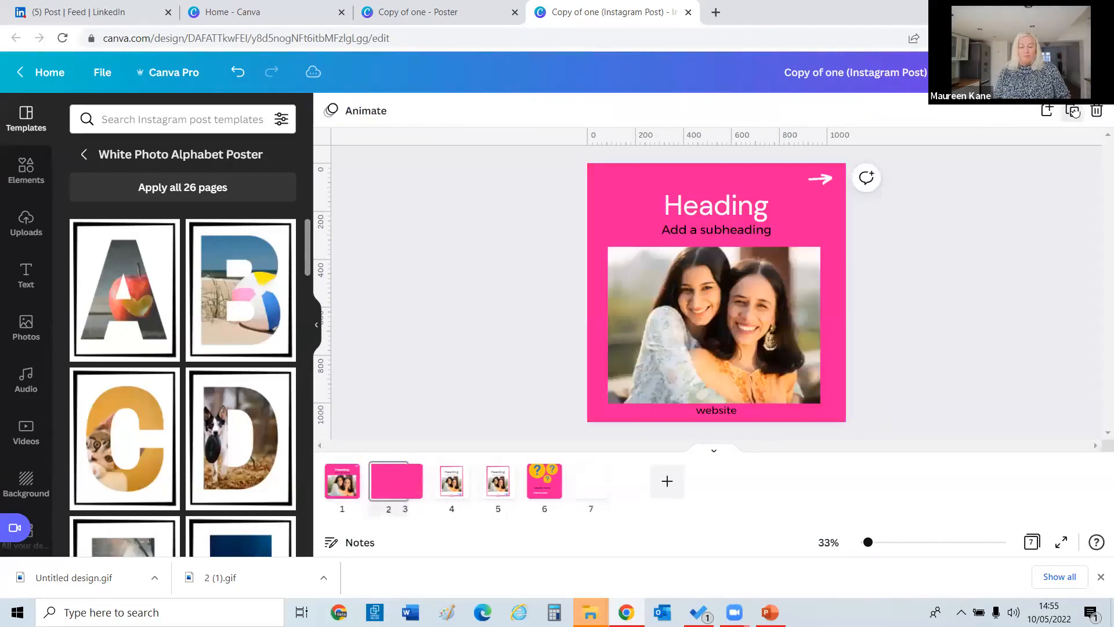
pyautogui.click(1073, 111)
pyautogui.click(1073, 110)
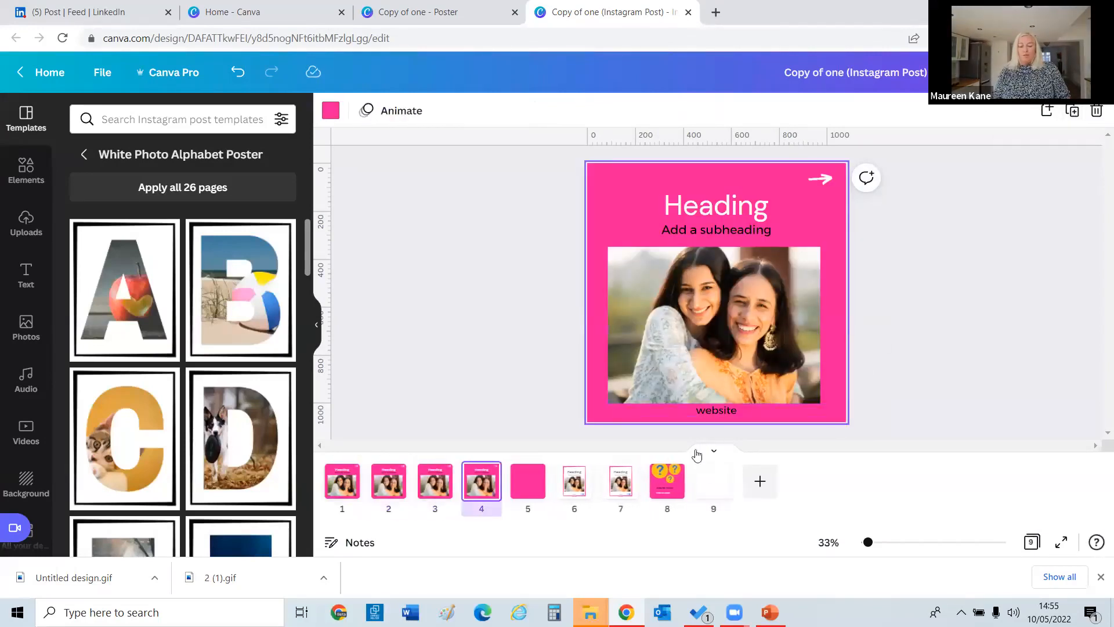
# Delete the leftover framed-photo pages and the blank pink page, then return to page 1.
pyautogui.click(624, 472)
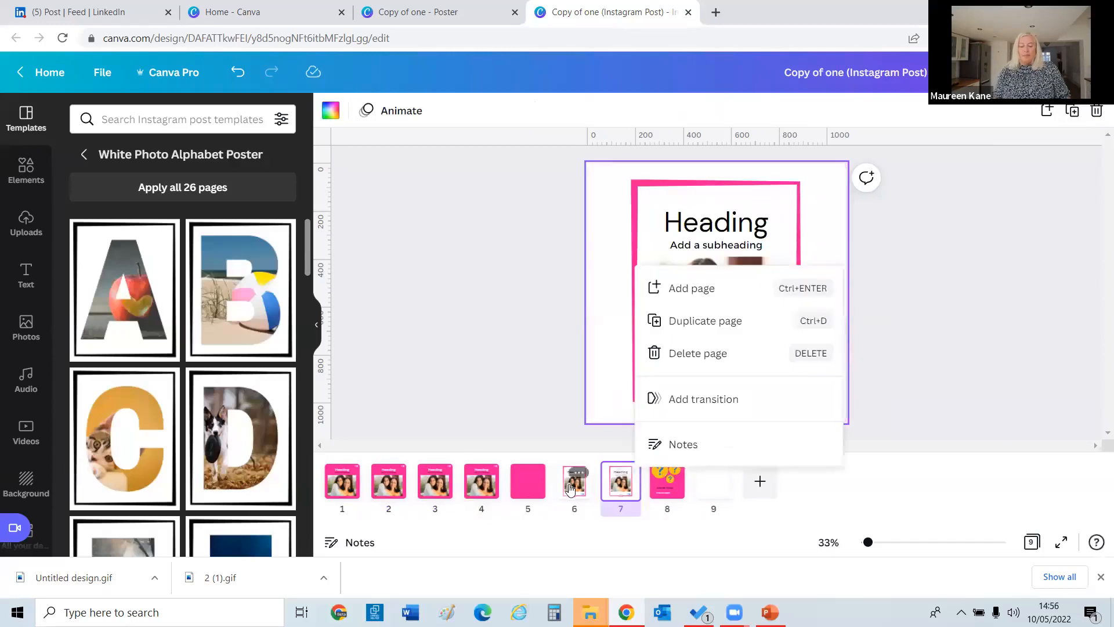
pyautogui.click(570, 491)
pyautogui.press('Delete')
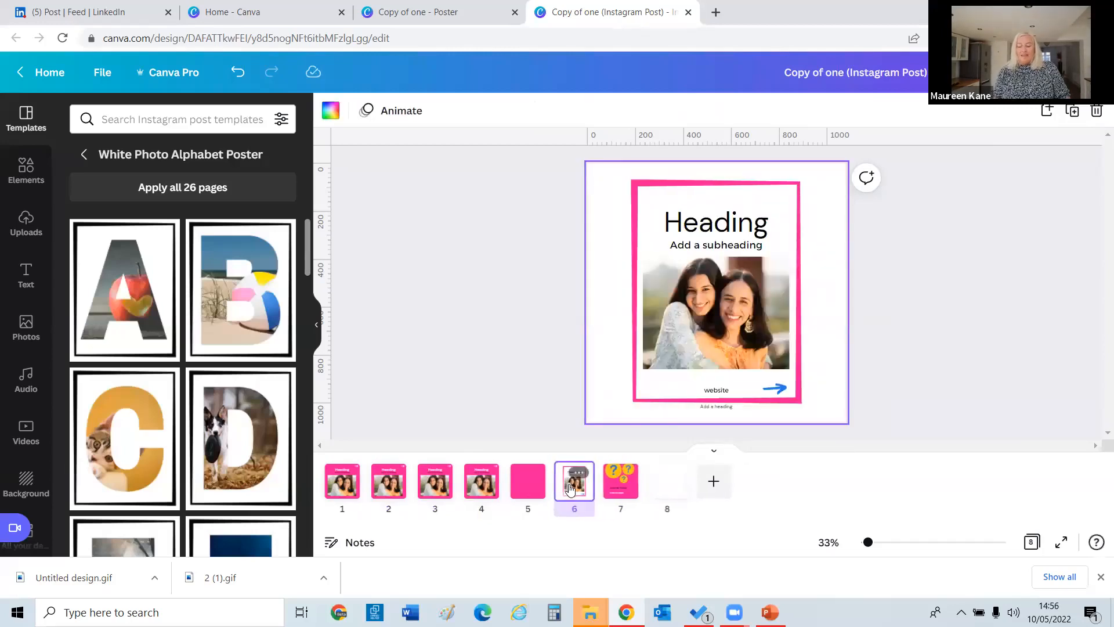
pyautogui.press('Delete')
pyautogui.click(527, 487)
pyautogui.press('Delete')
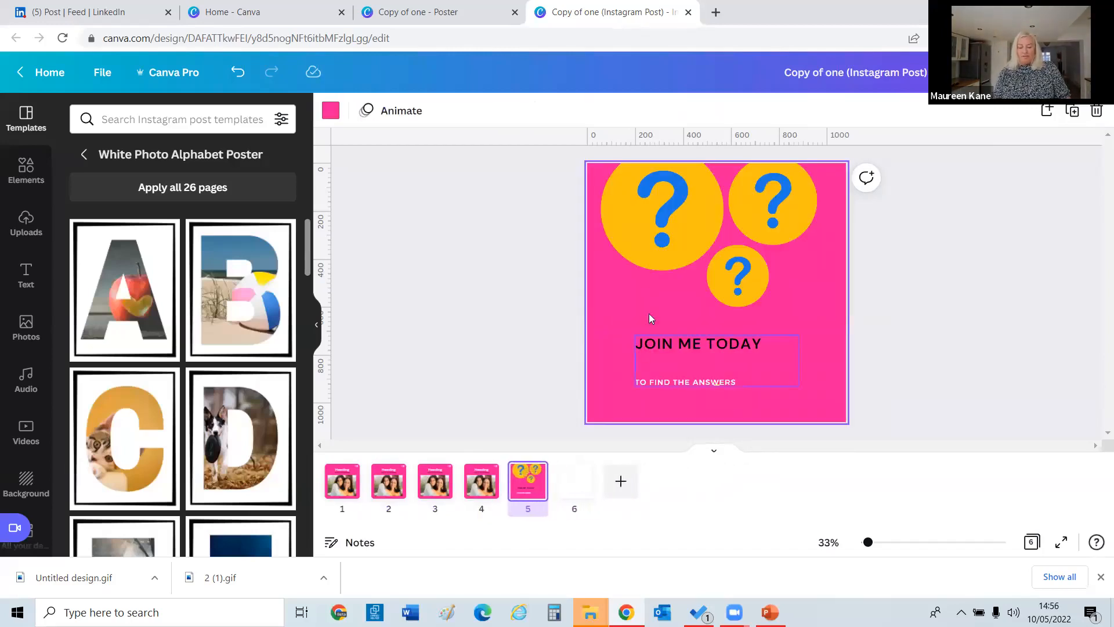
pyautogui.click(651, 348)
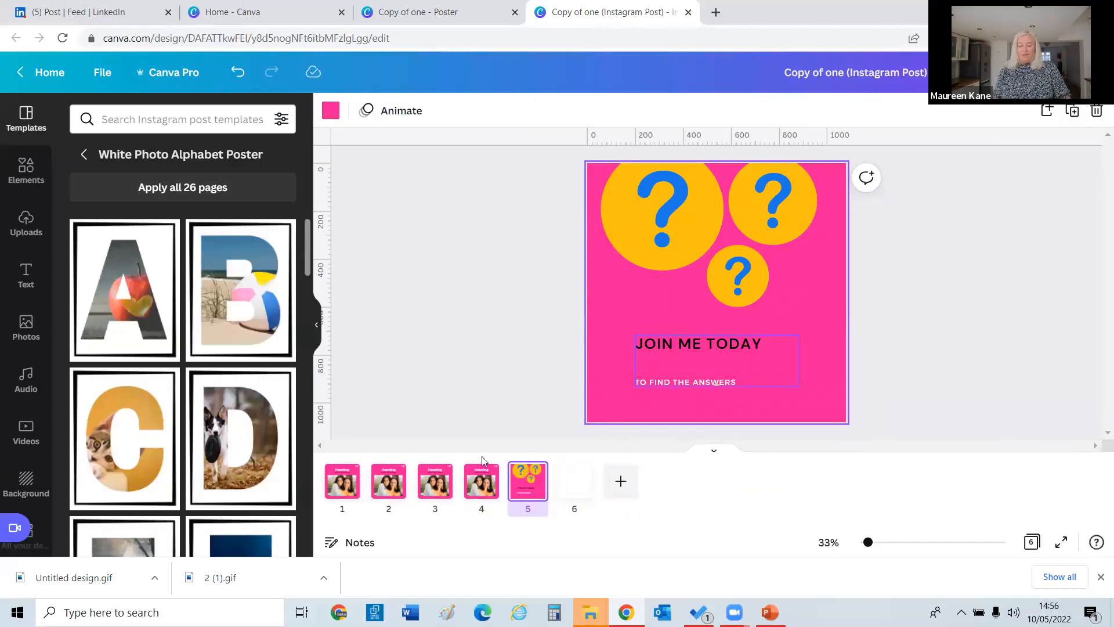
pyautogui.click(348, 488)
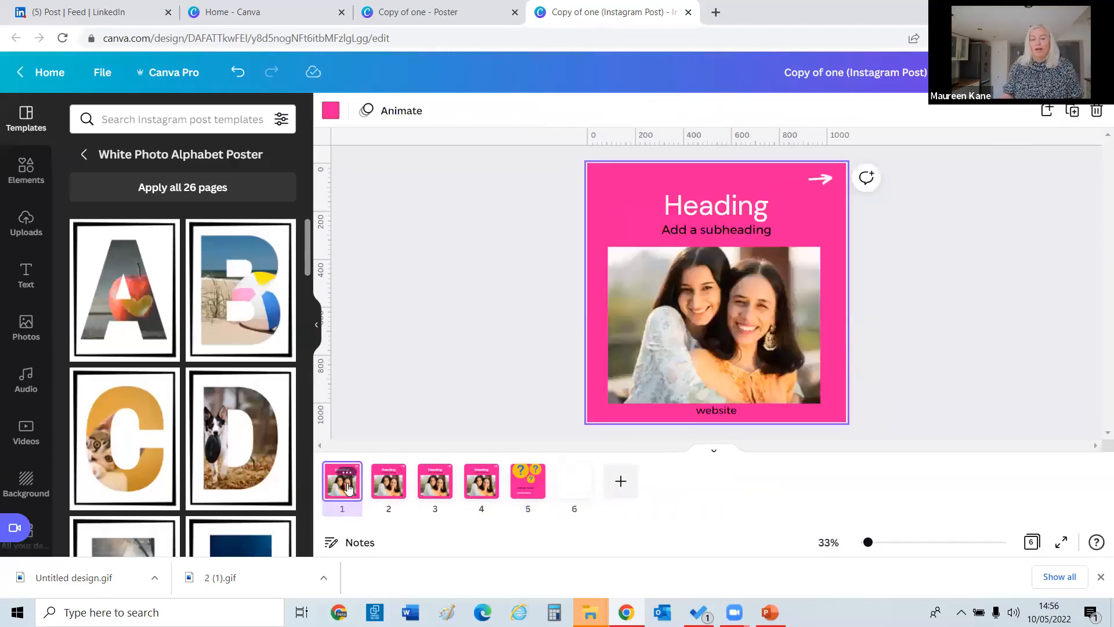
# Search stock photos for 'visibility' and drop the meditating figure into page 1's frame.
pyautogui.click(23, 325)
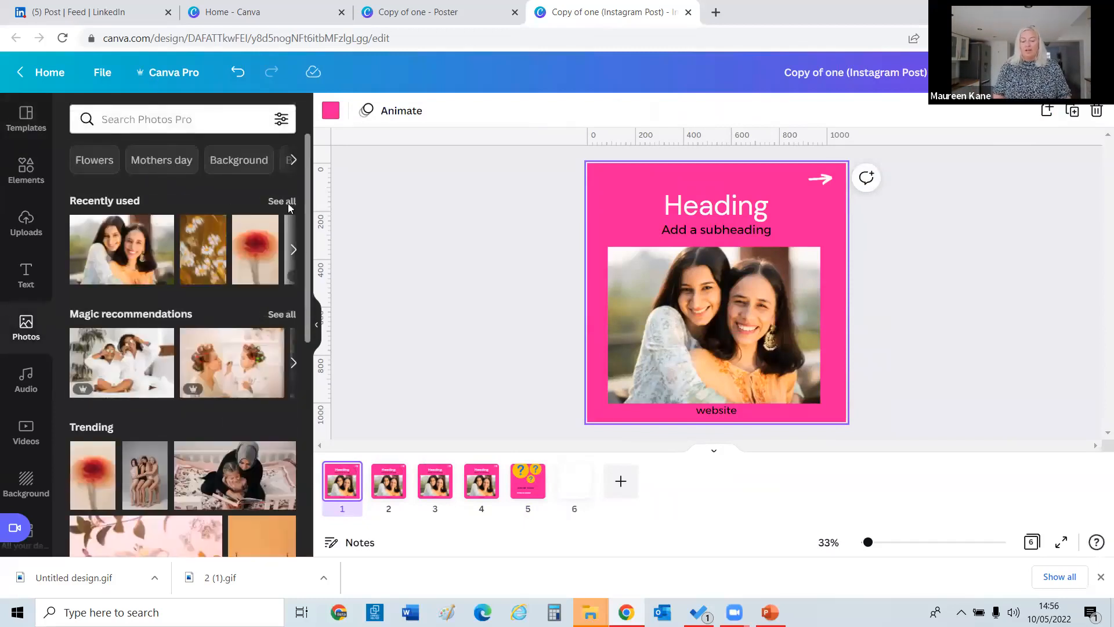
pyautogui.click(172, 117)
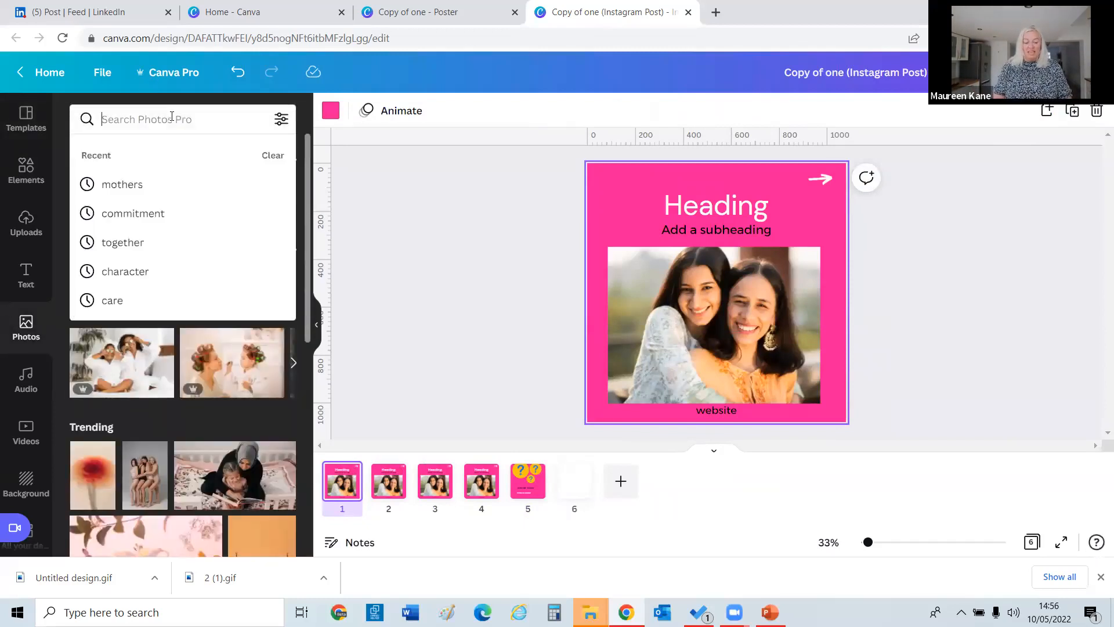
pyautogui.write('vi')
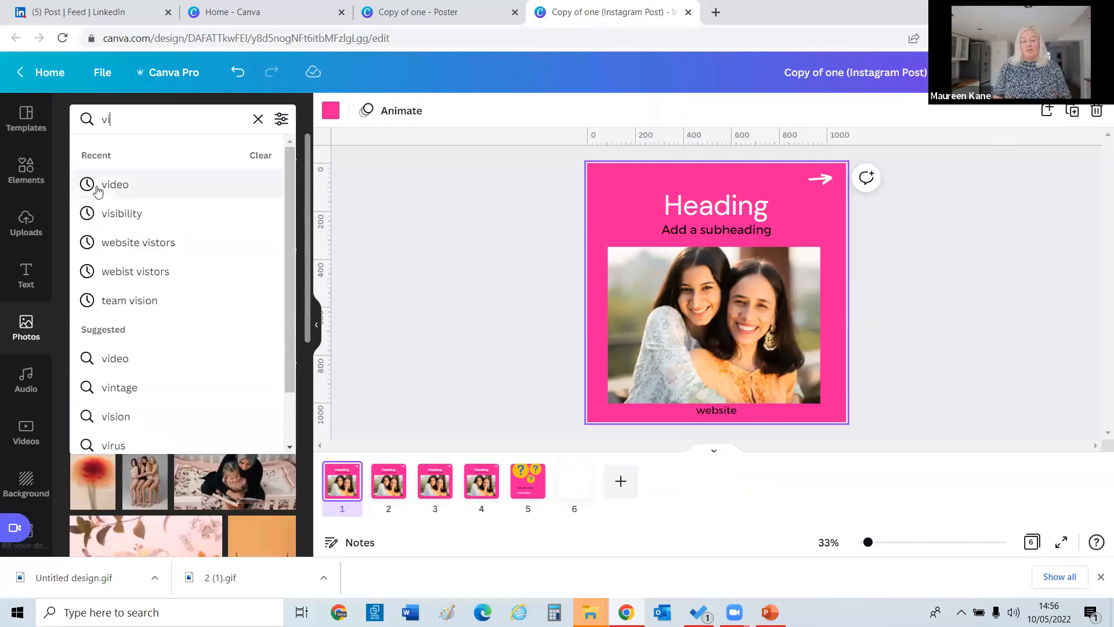
pyautogui.click(106, 213)
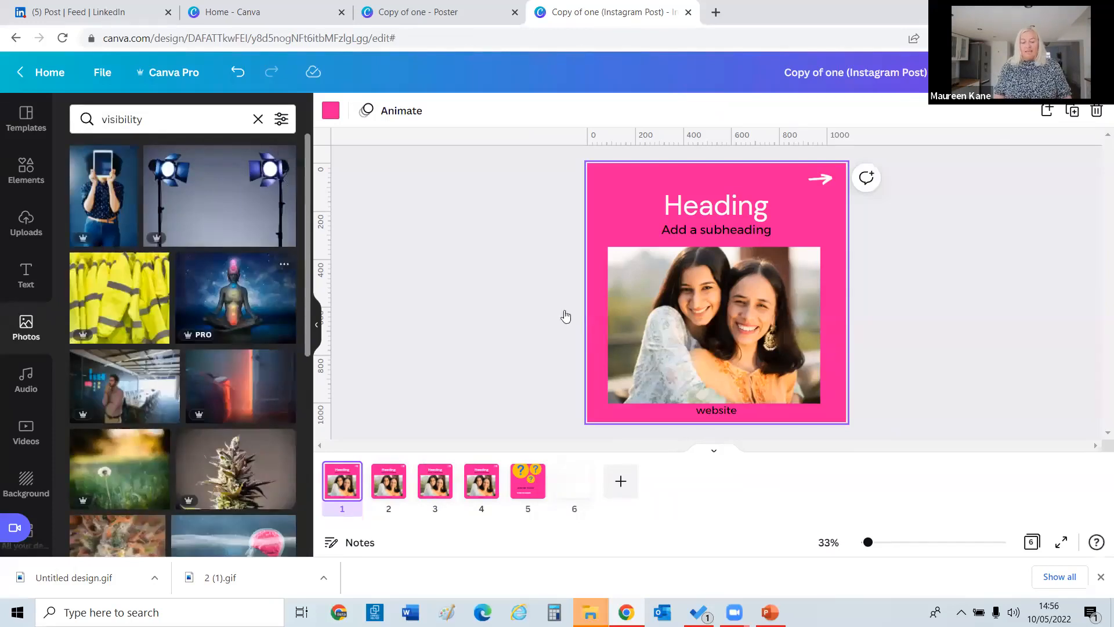
pyautogui.moveTo(254, 270); pyautogui.dragTo(679, 305)
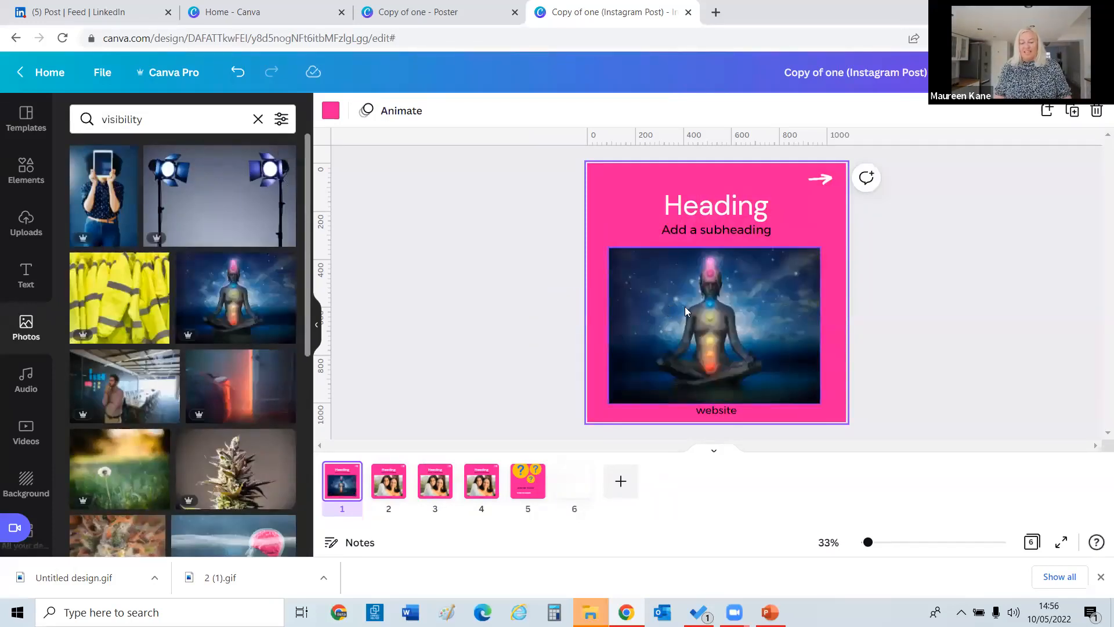
# Replace page 2's two-women photo with the 'visible' dictionary image.
pyautogui.click(397, 473)
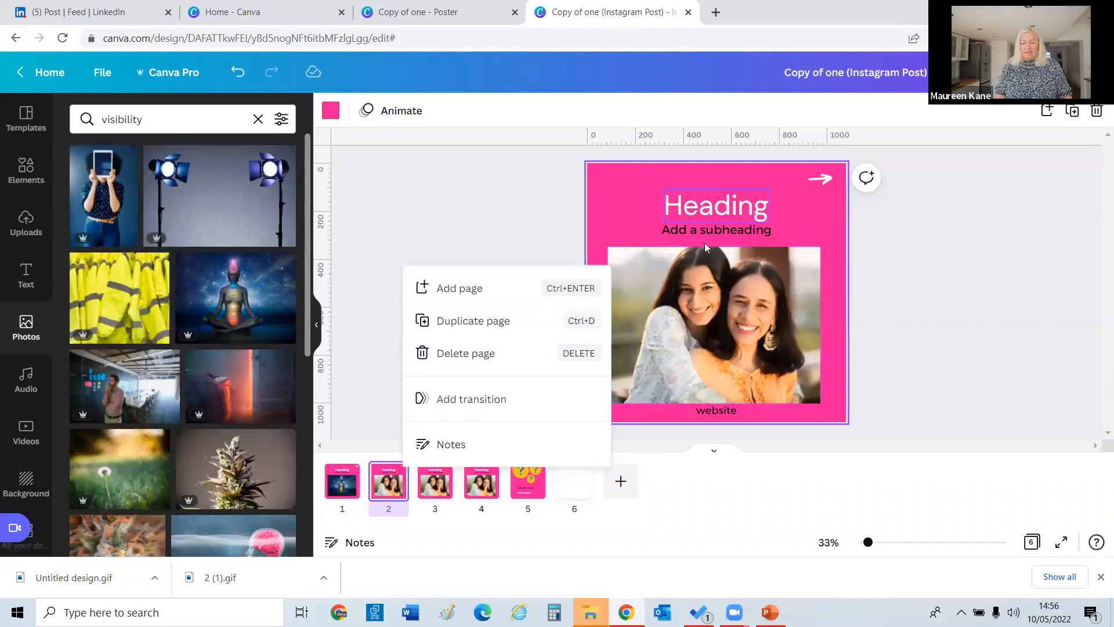
pyautogui.click(692, 324)
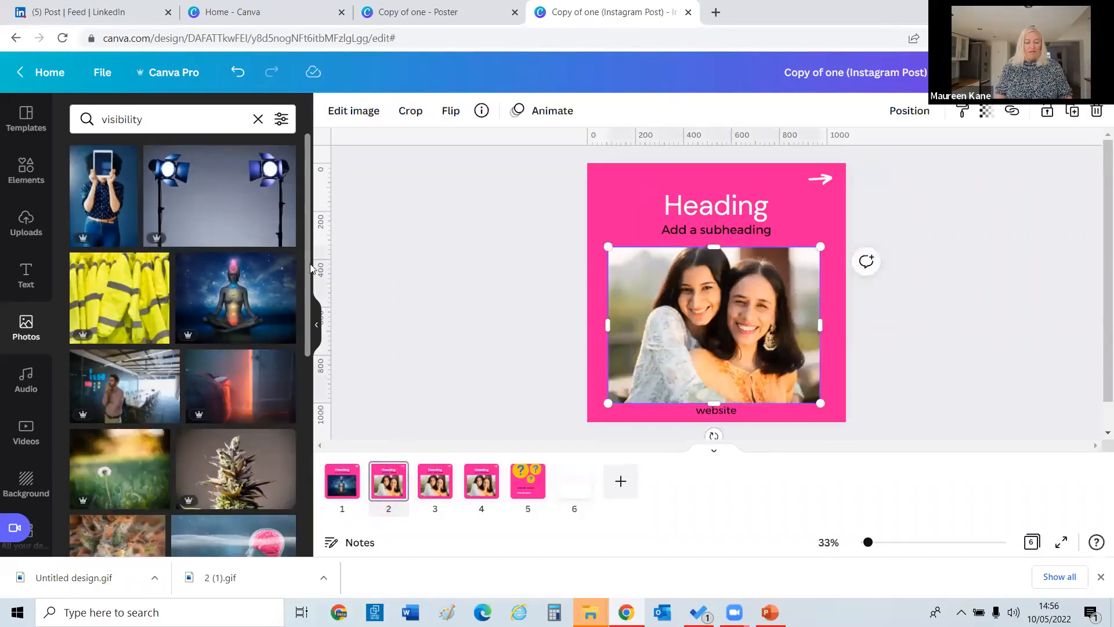
pyautogui.moveTo(307, 261); pyautogui.dragTo(308, 434)
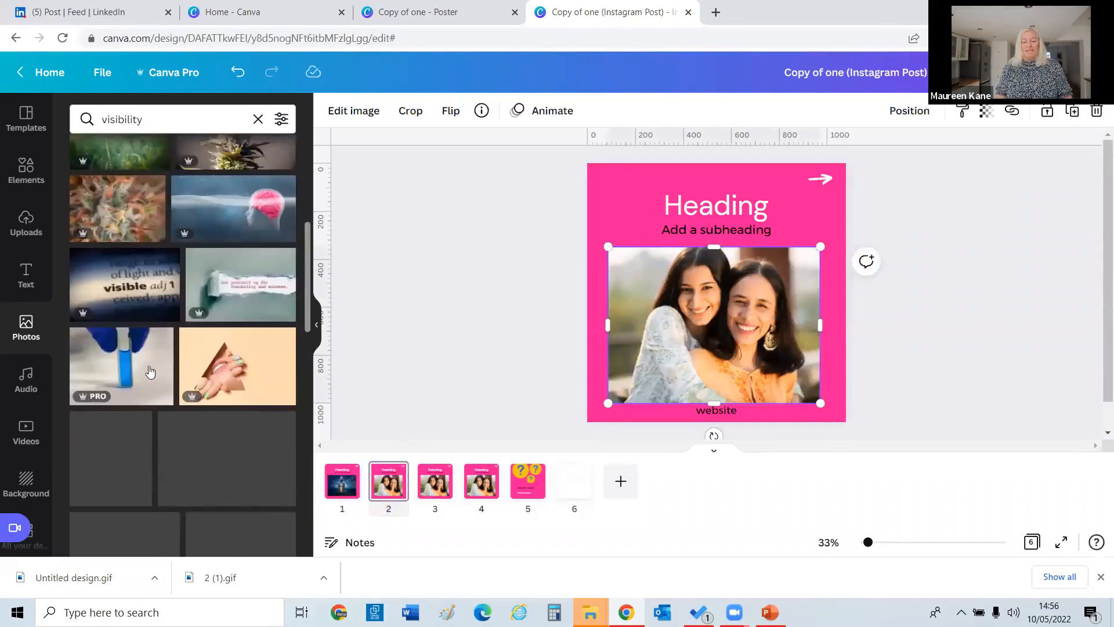
pyautogui.moveTo(124, 284); pyautogui.dragTo(653, 313)
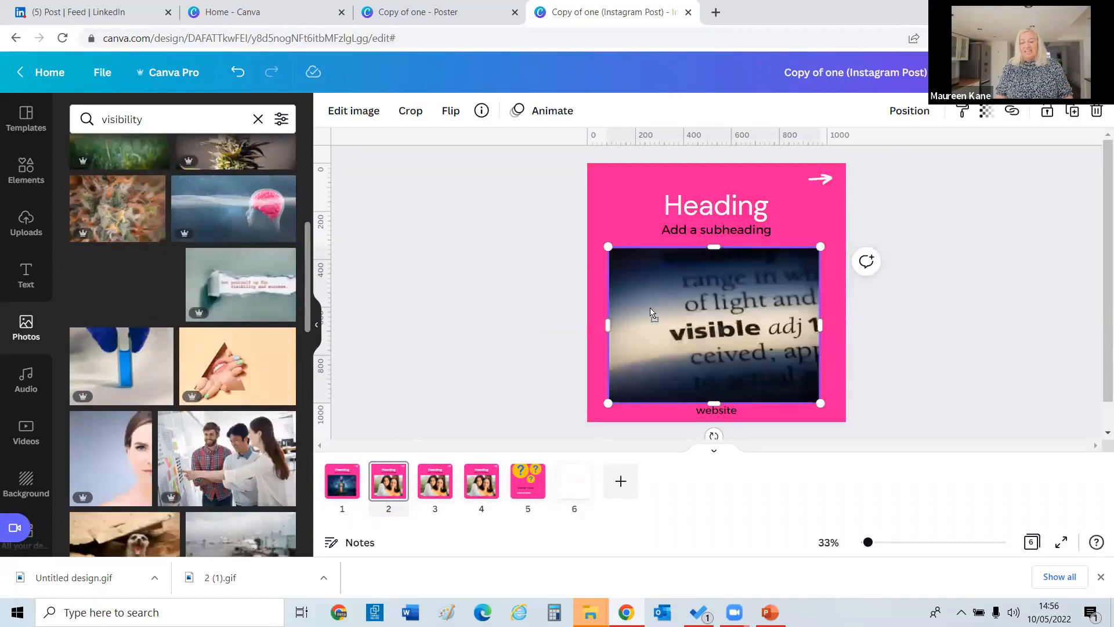
pyautogui.click(403, 258)
# Place the brain-in-water image on page 3 and adjust its crop in the frame.
pyautogui.click(439, 491)
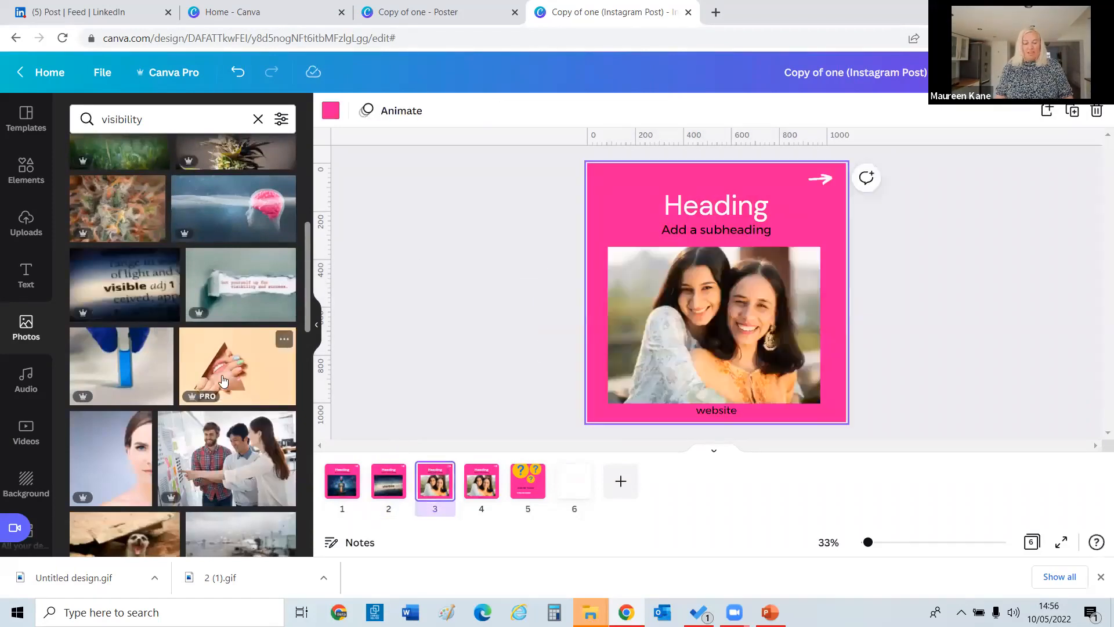
pyautogui.moveTo(306, 252); pyautogui.dragTo(298, 254)
pyautogui.moveTo(252, 225); pyautogui.dragTo(639, 319)
pyautogui.doubleClick(703, 315)
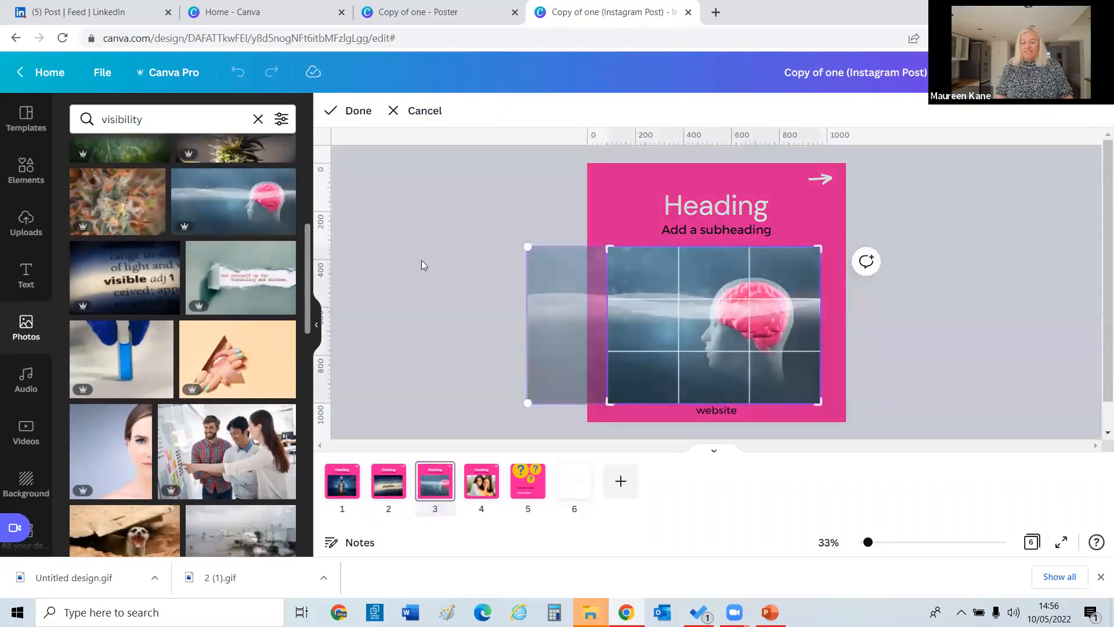
pyautogui.click(423, 263)
# Put the blue vial photo into page 4's frame.
pyautogui.click(486, 483)
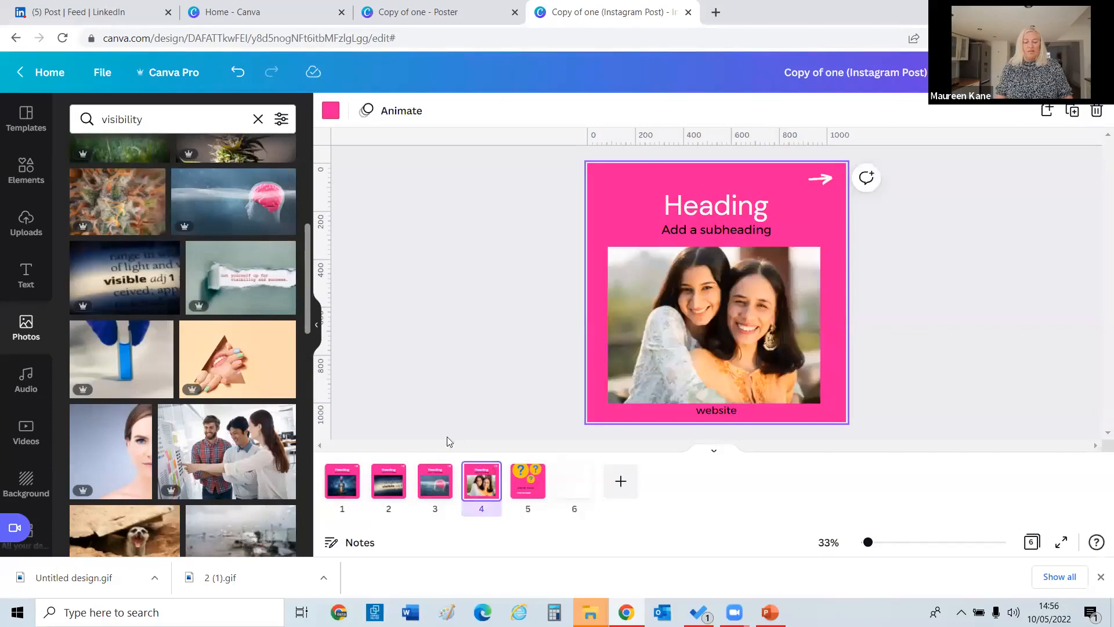
pyautogui.scroll(-5, 318, 399)
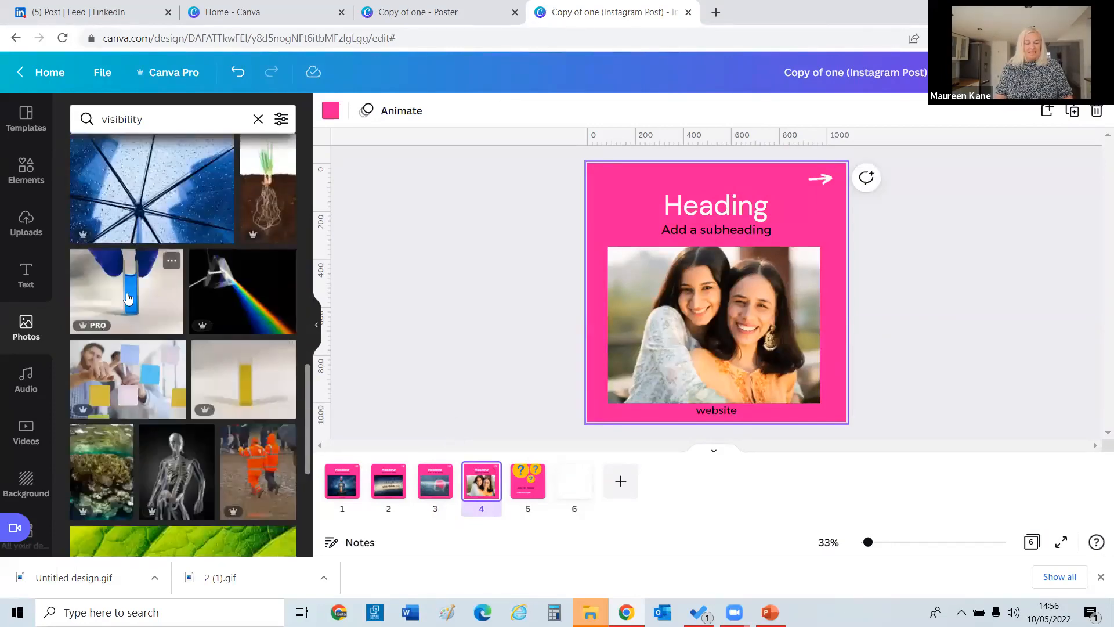
pyautogui.moveTo(128, 299); pyautogui.dragTo(654, 326)
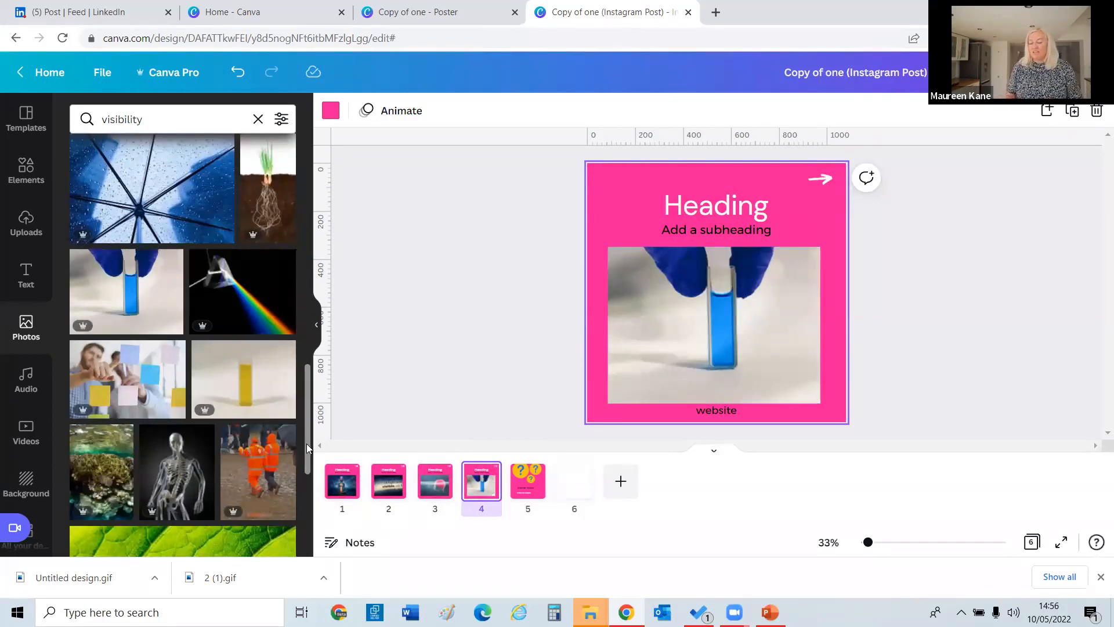
pyautogui.click(533, 473)
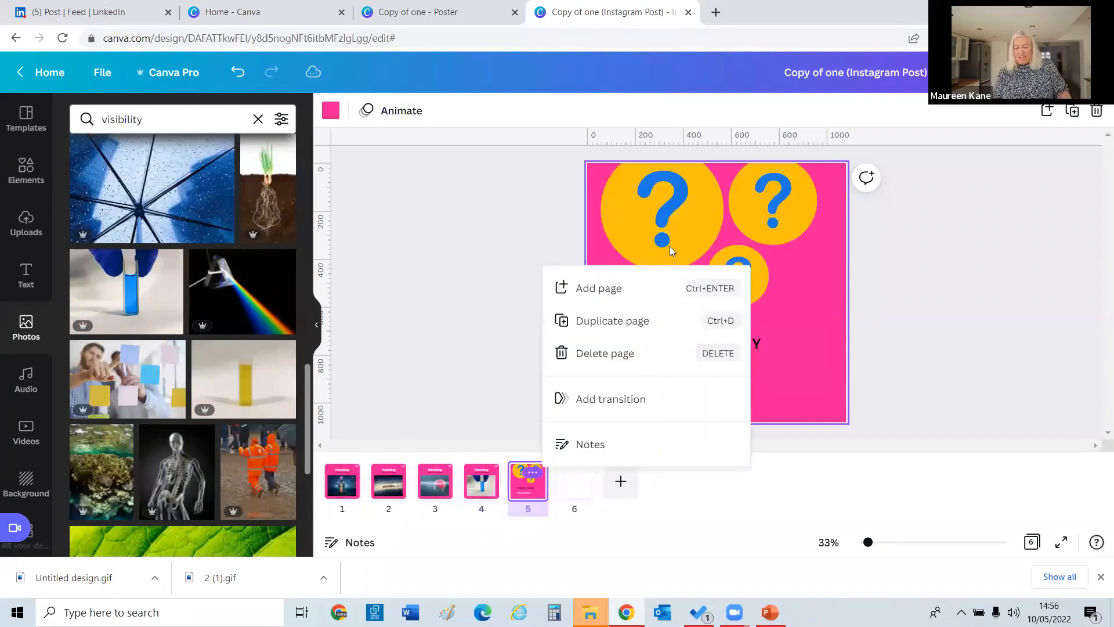
pyautogui.click(916, 401)
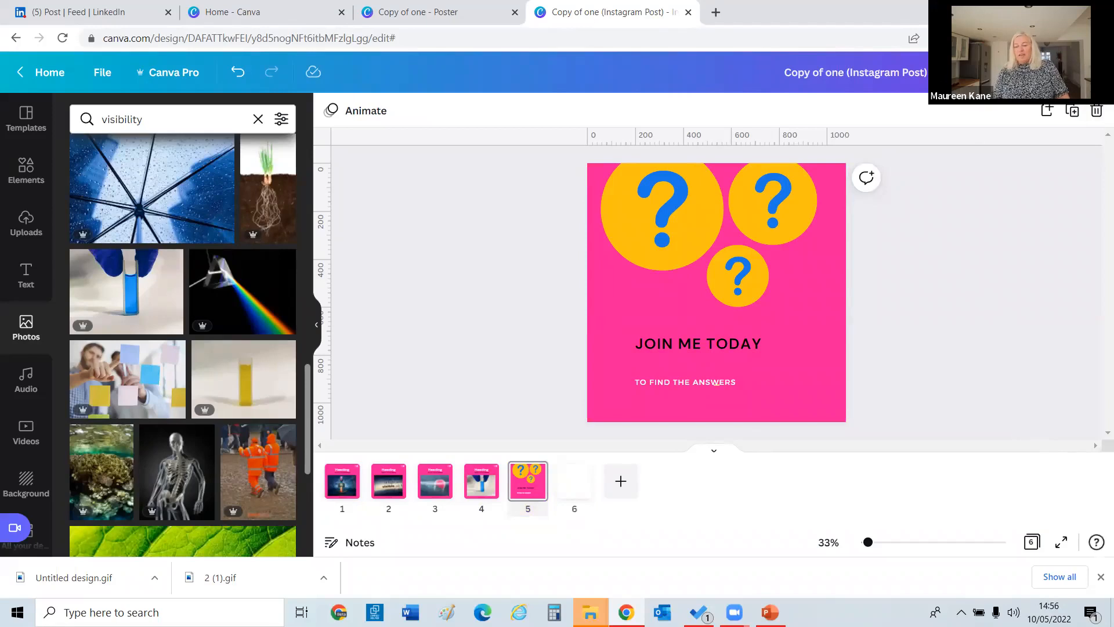
# Review the file types in Canva's Download settings, then switch to the PowerPoint deck.
pyautogui.click(1071, 72)
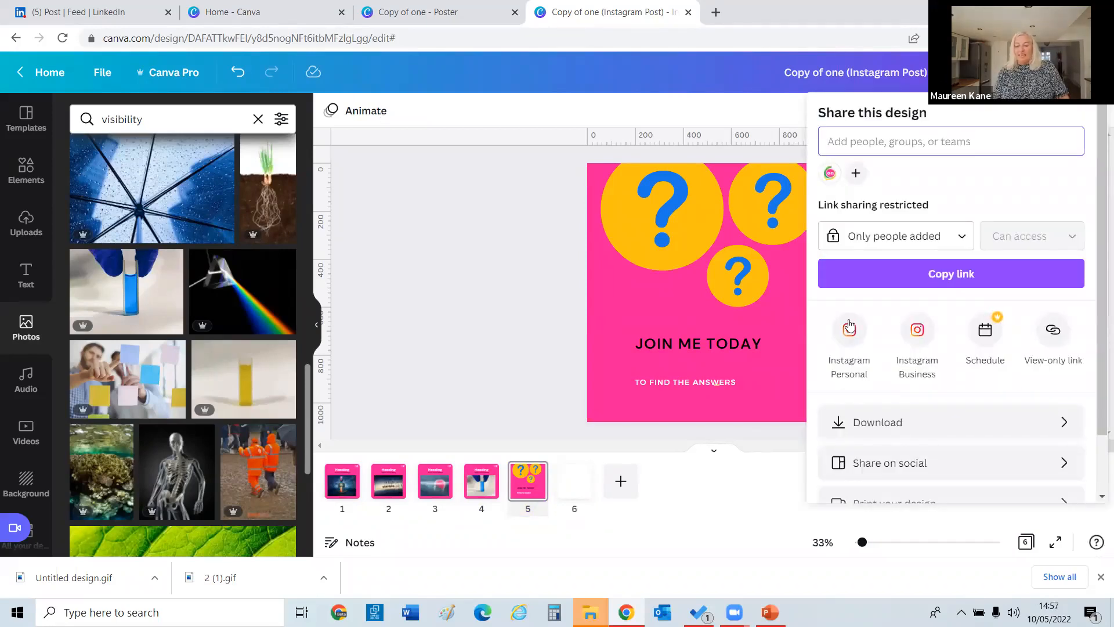
pyautogui.click(861, 422)
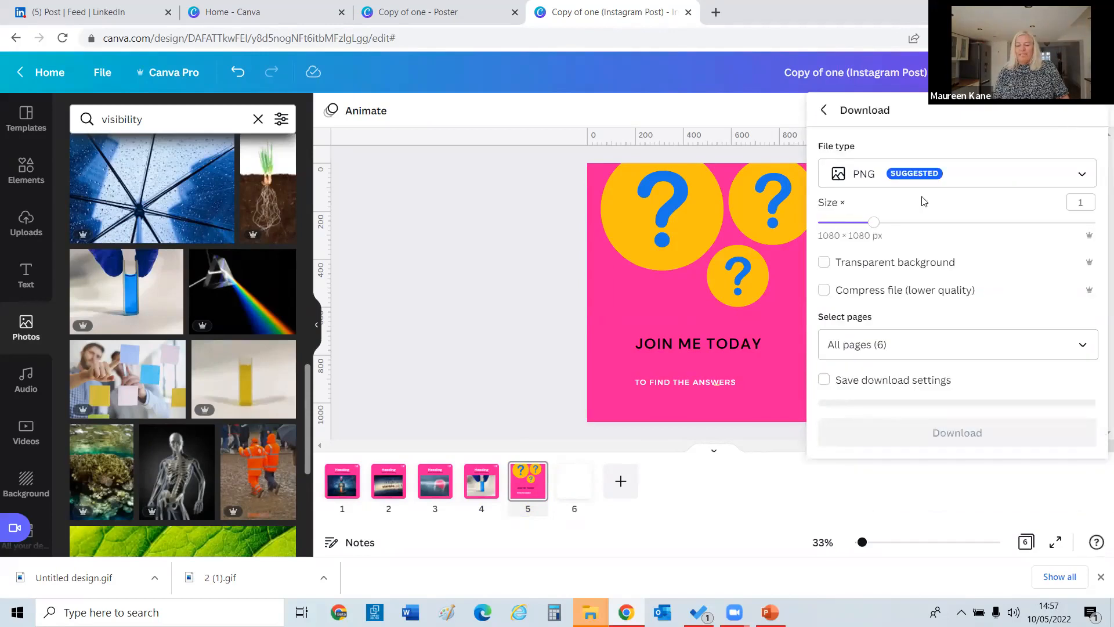
pyautogui.click(892, 181)
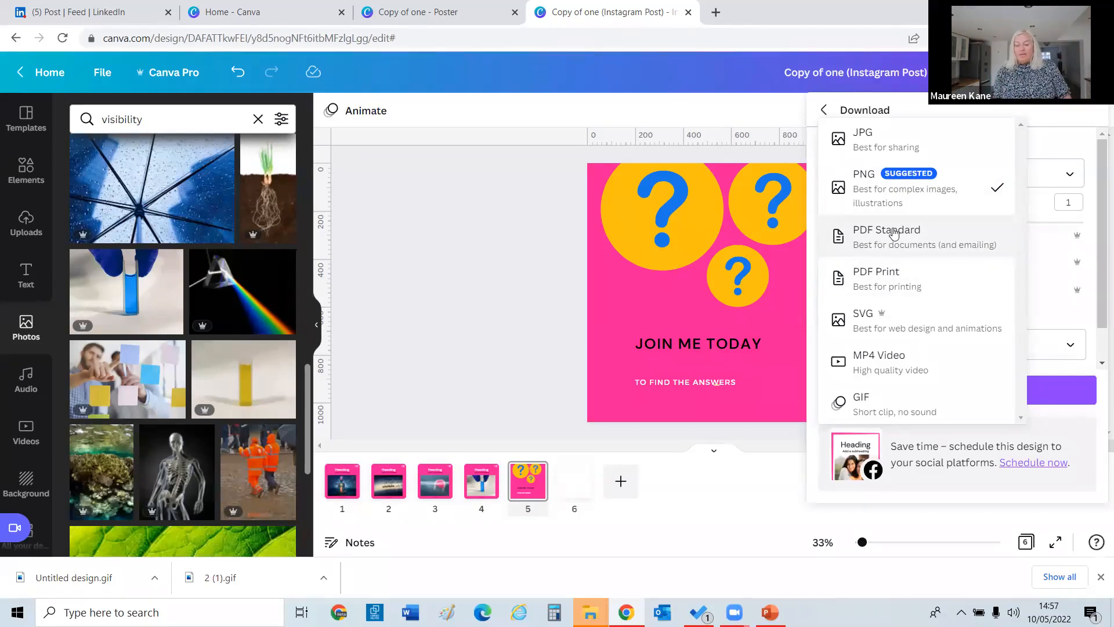
pyautogui.click(762, 485)
pyautogui.click(770, 612)
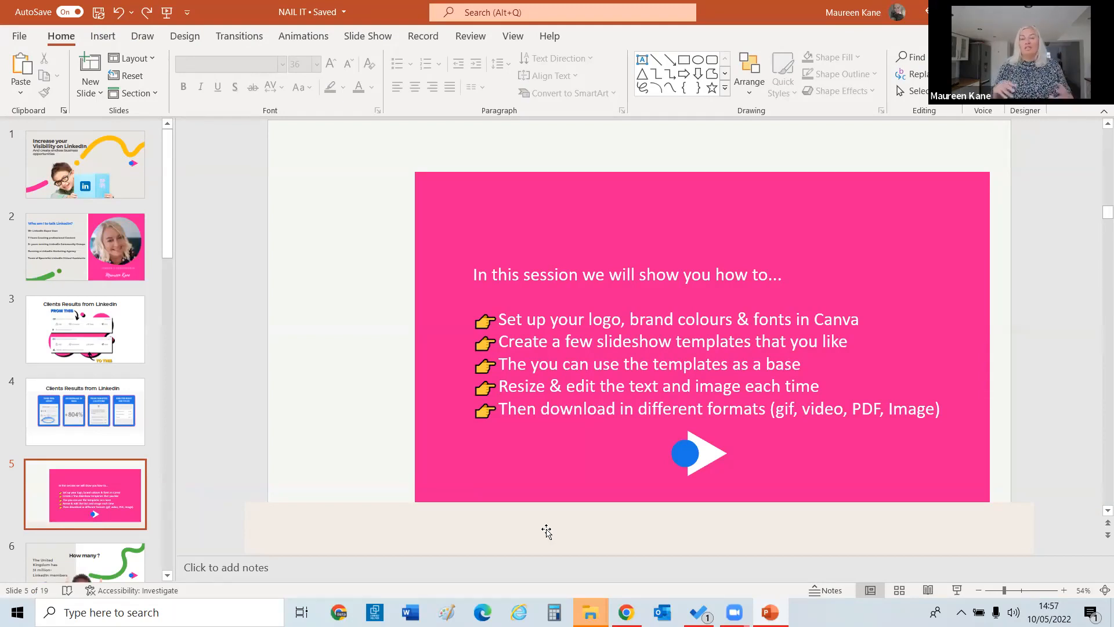
# Switch back to Canva's download settings in Chrome.
pyautogui.click(627, 613)
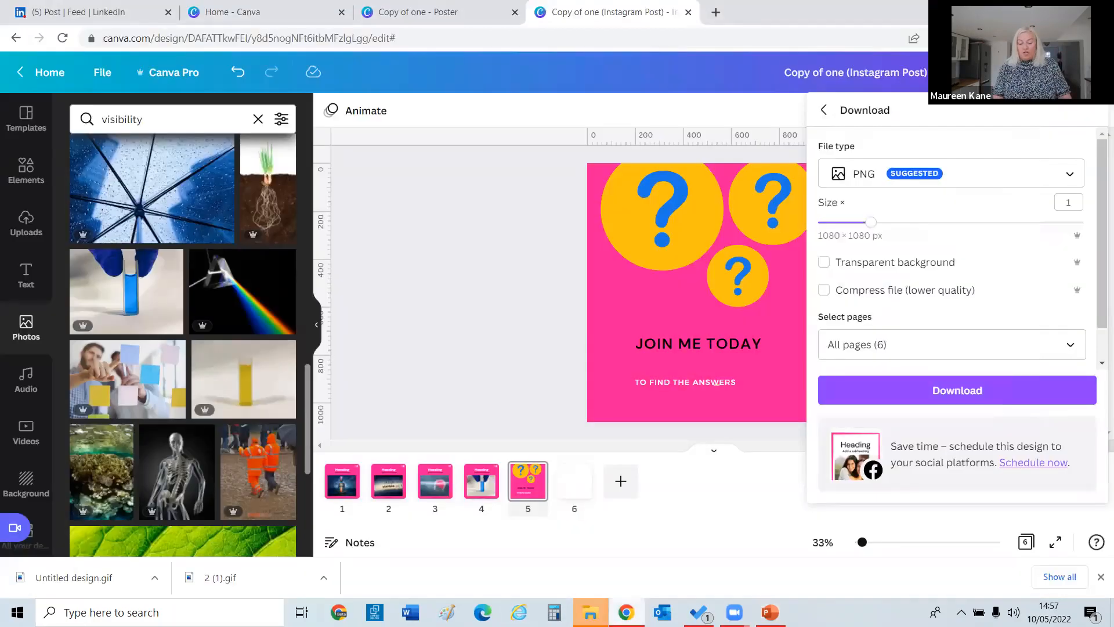
# Return to the Canva home page and open the 'three' poster from Recent designs.
pyautogui.click(54, 68)
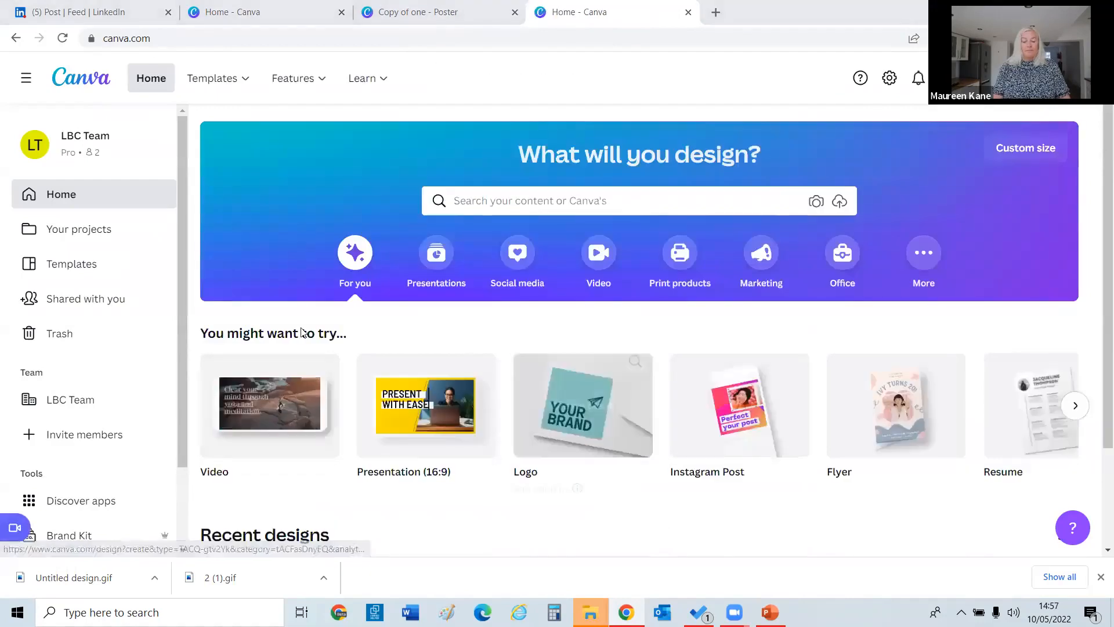
pyautogui.scroll(-2, 1097, 228)
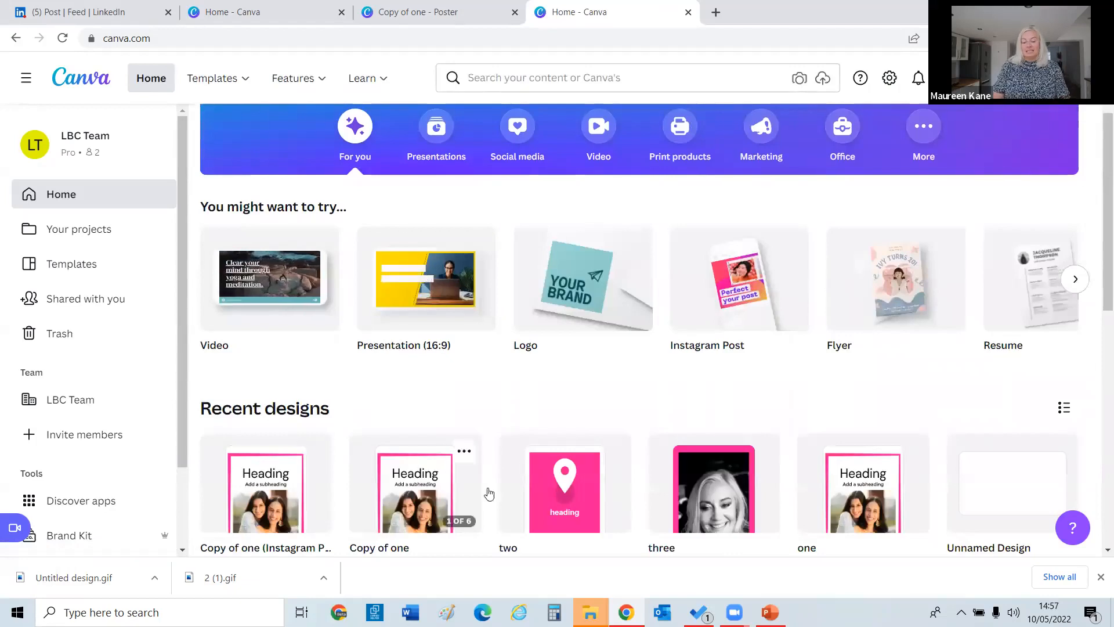
pyautogui.click(733, 472)
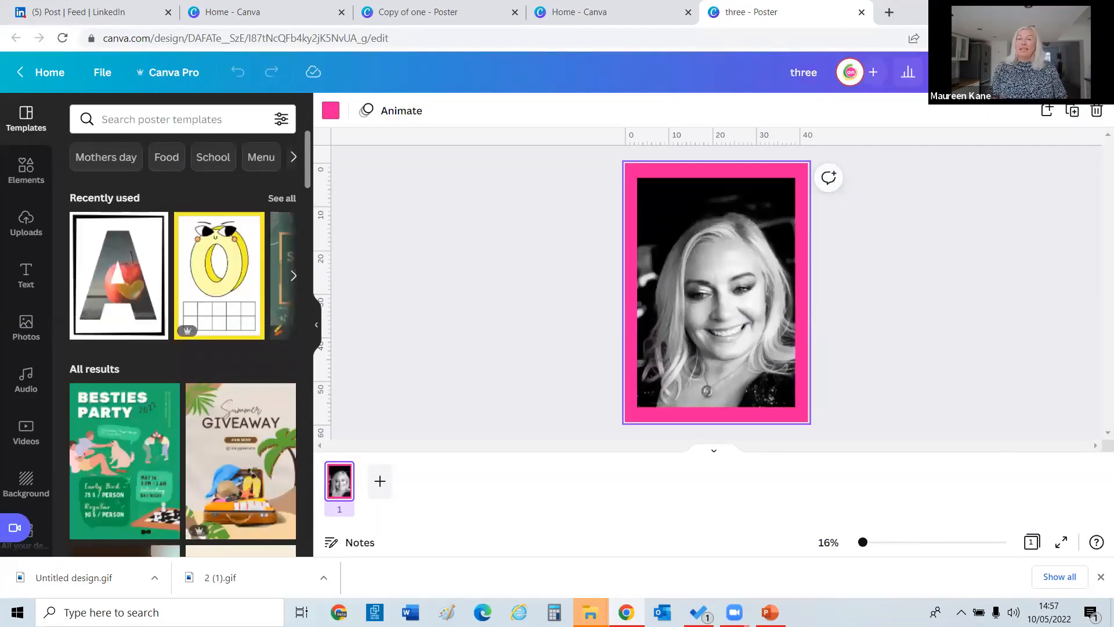
# Fill the pink poster frame with the LinkedIn recommendations screenshot from Uploads.
pyautogui.click(12, 234)
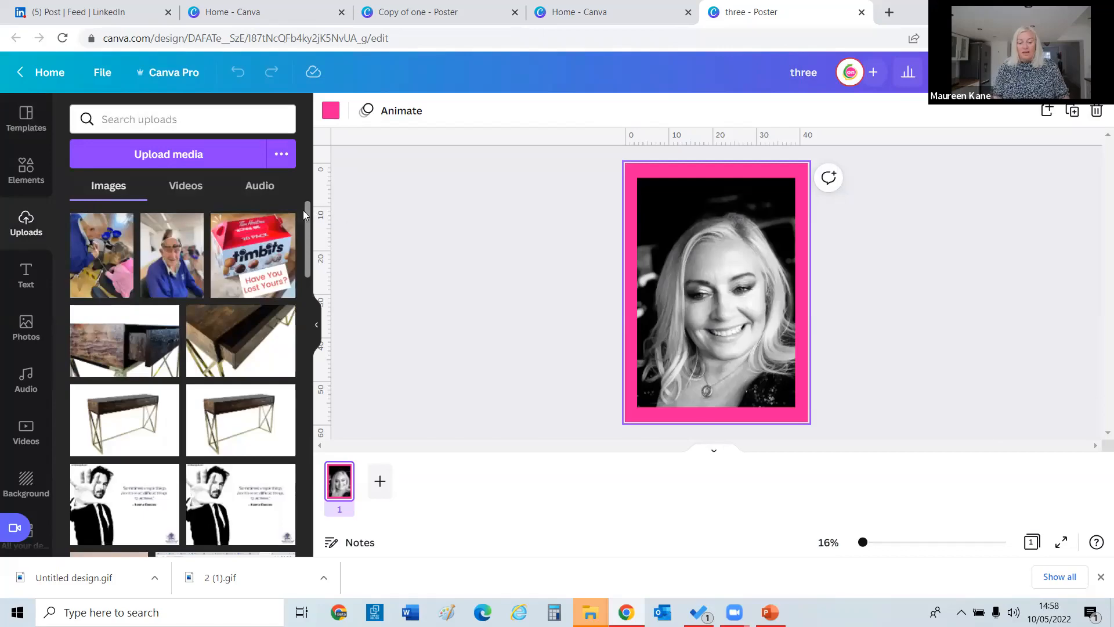
pyautogui.scroll(-3, 307, 212)
pyautogui.scroll(-10, 307, 333)
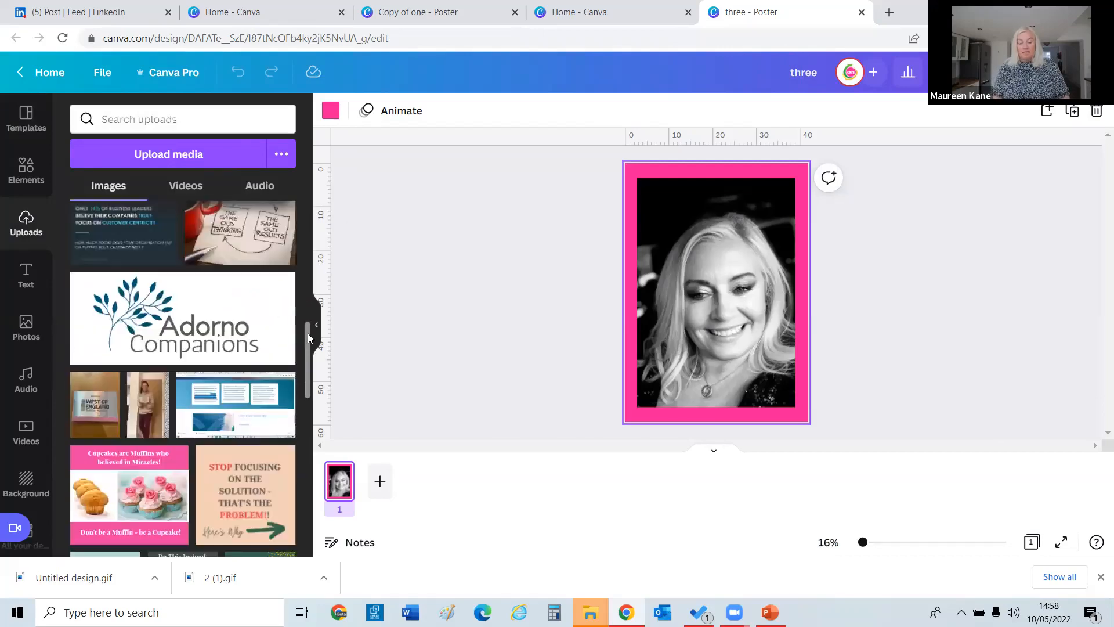
pyautogui.scroll(-8, 321, 434)
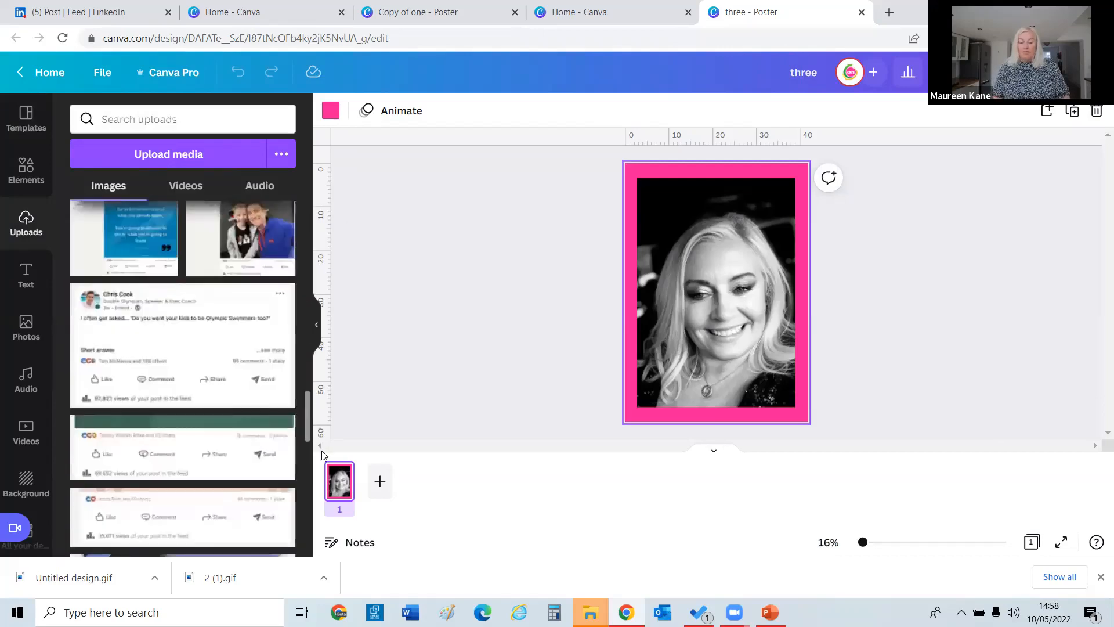
pyautogui.scroll(-5, 320, 428)
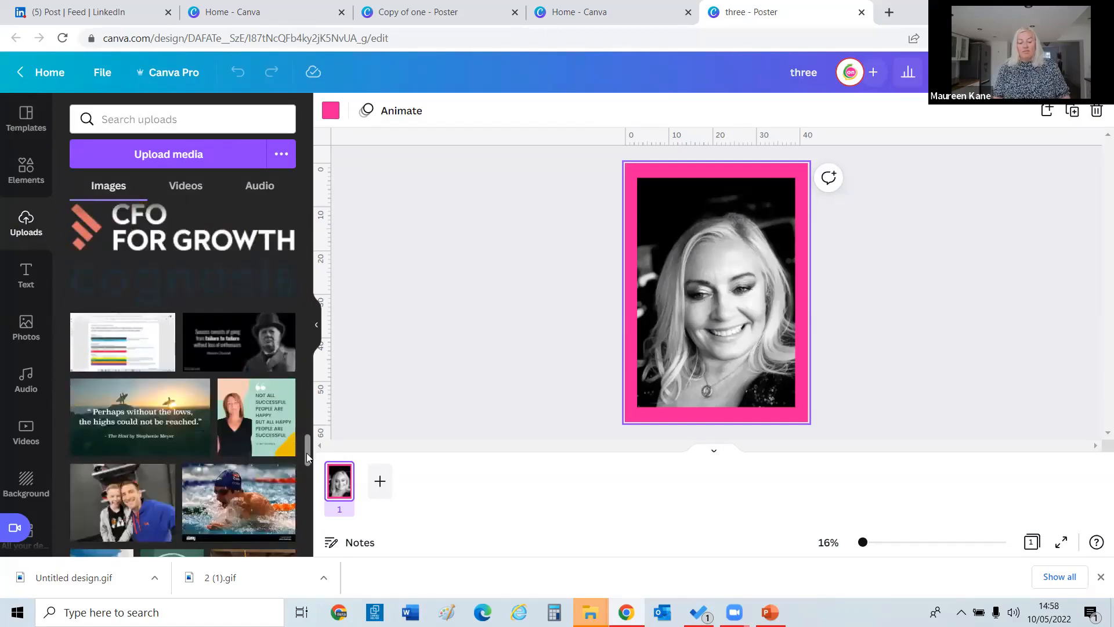
pyautogui.scroll(-10, 307, 453)
pyautogui.scroll(-1, 311, 511)
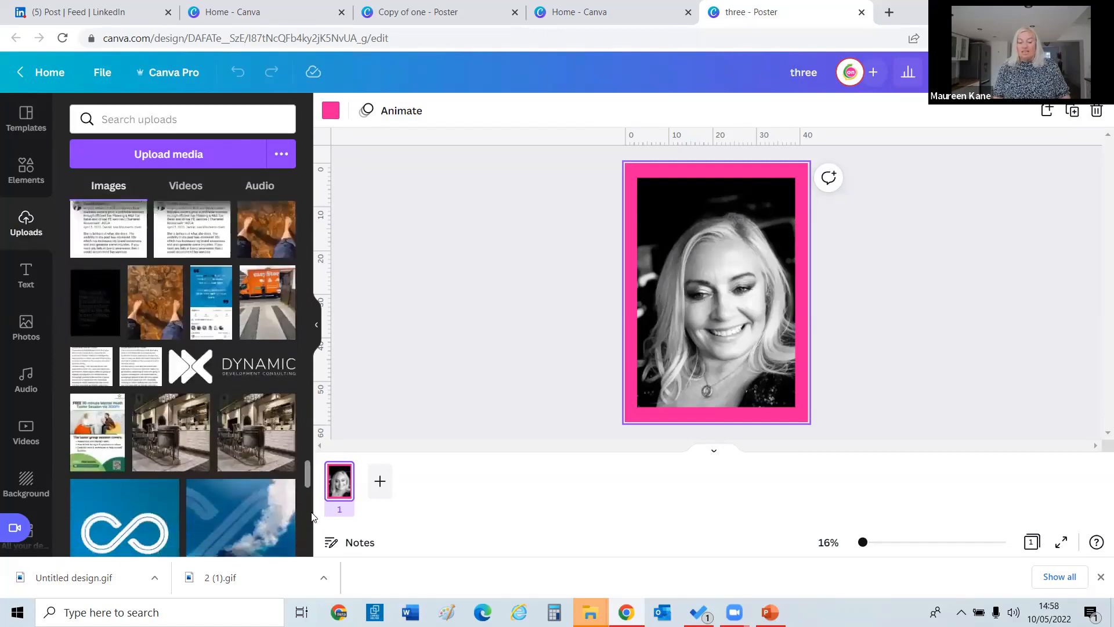
pyautogui.scroll(5, 306, 493)
pyautogui.moveTo(101, 454); pyautogui.dragTo(678, 279)
pyautogui.doubleClick(678, 279)
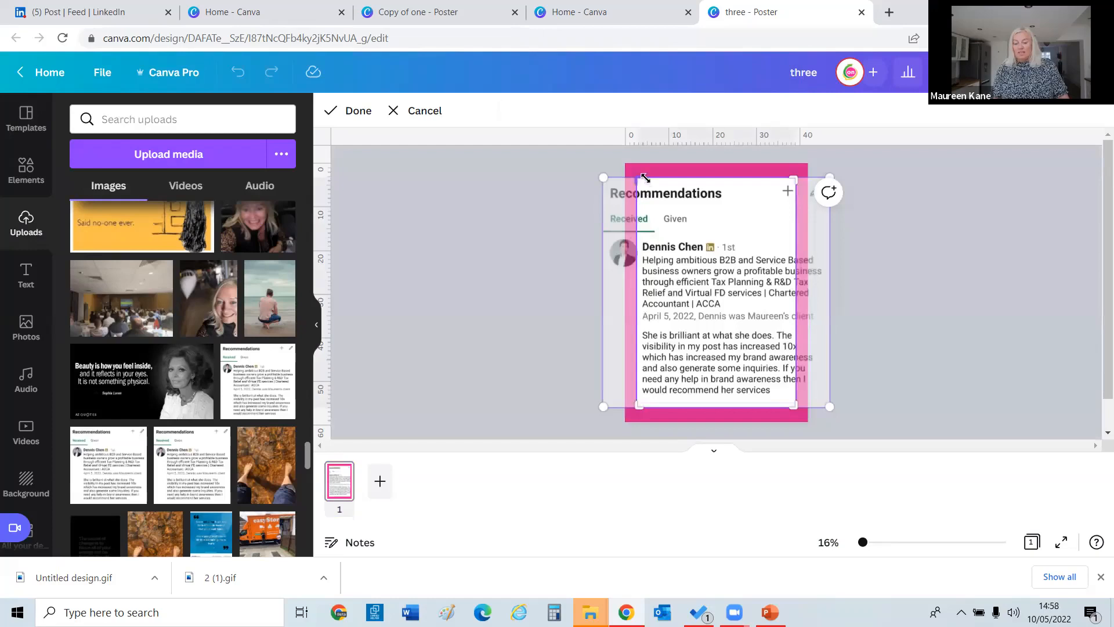
pyautogui.click(537, 188)
pyautogui.click(654, 169)
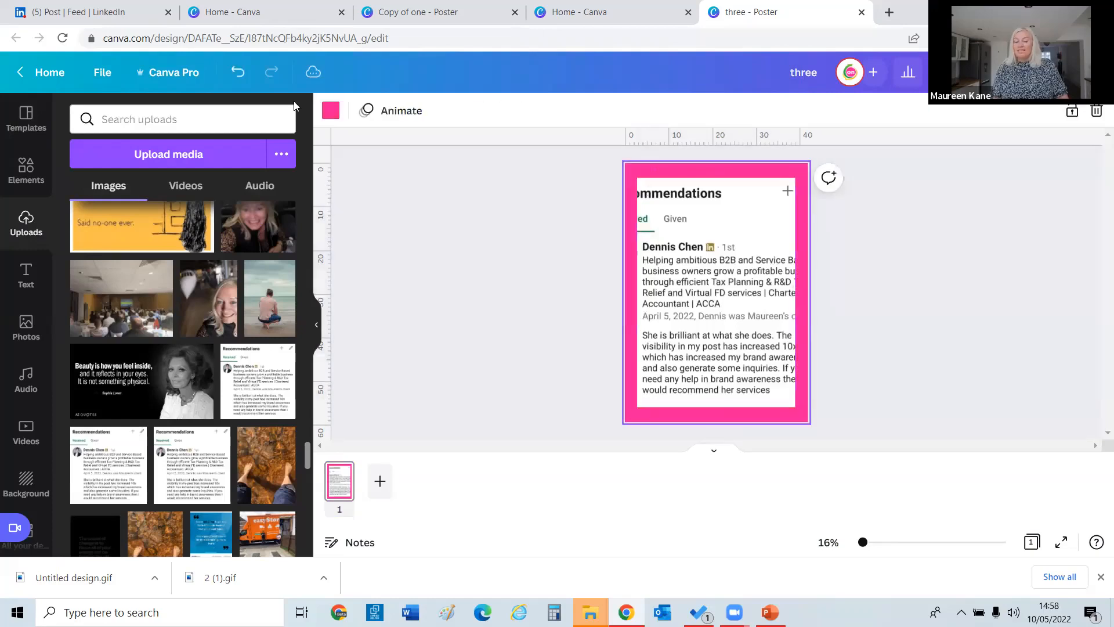
# Make an Instagram Post sized copy of the design with Copy & resize.
pyautogui.click(175, 72)
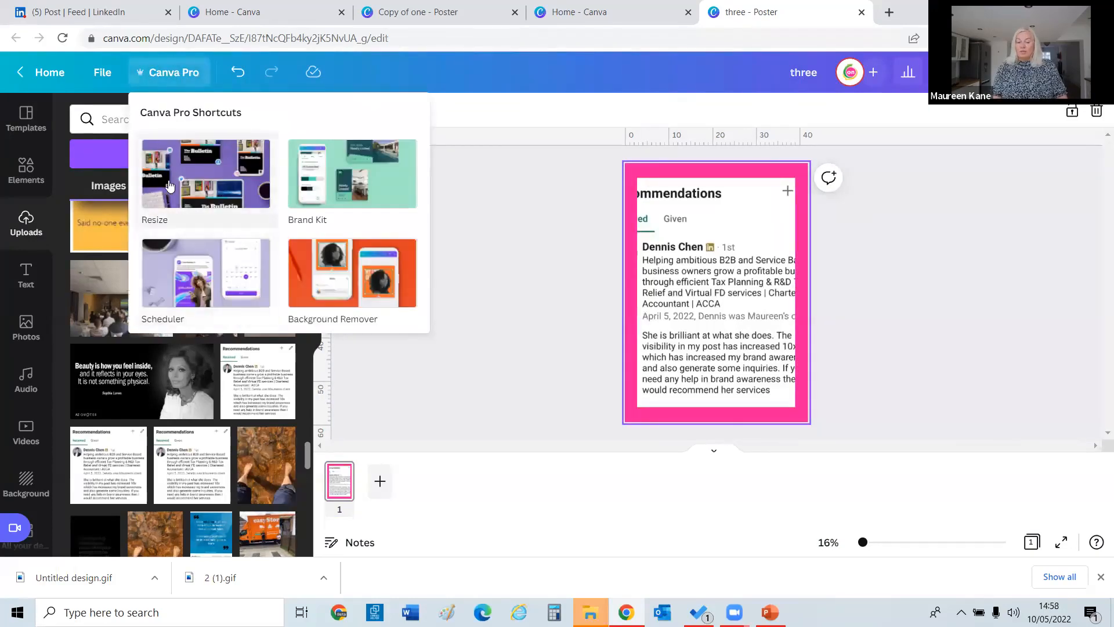
pyautogui.click(201, 225)
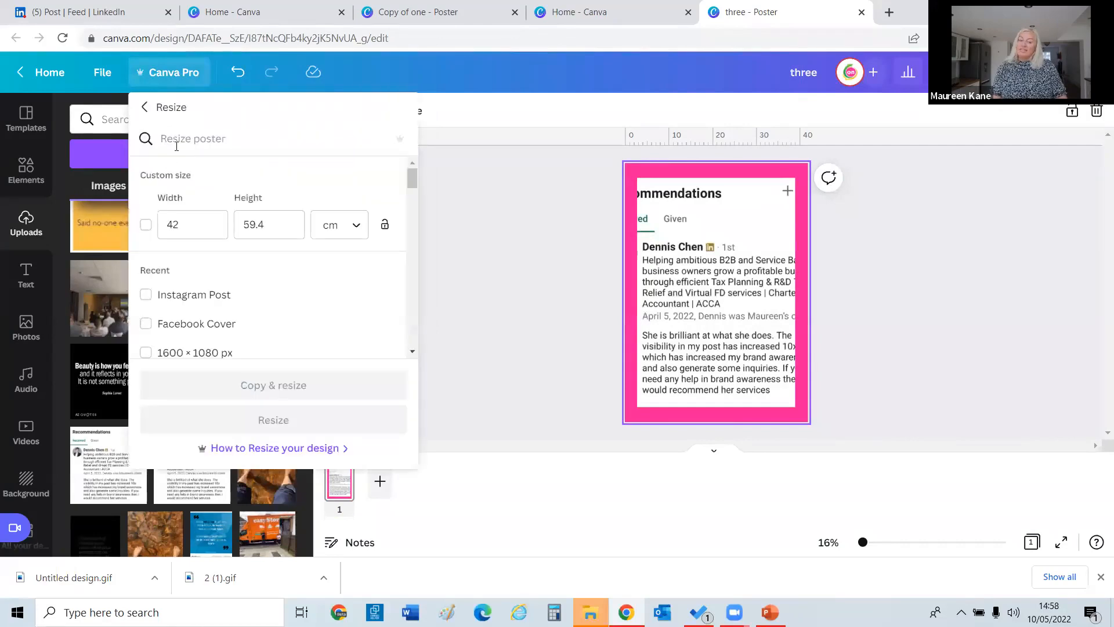
pyautogui.click(168, 295)
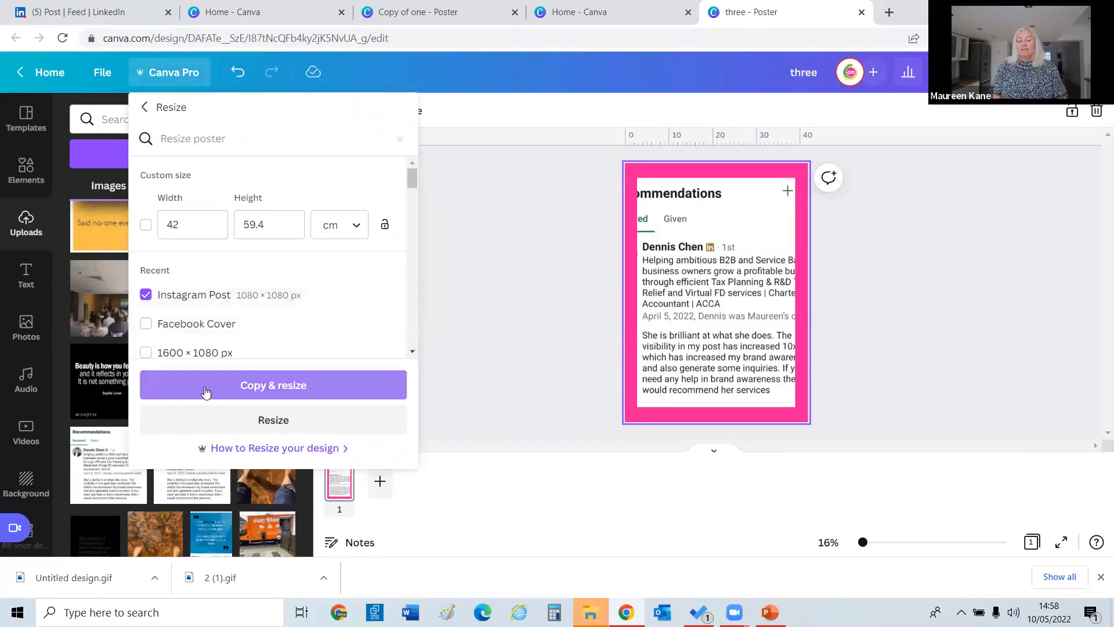
pyautogui.click(208, 388)
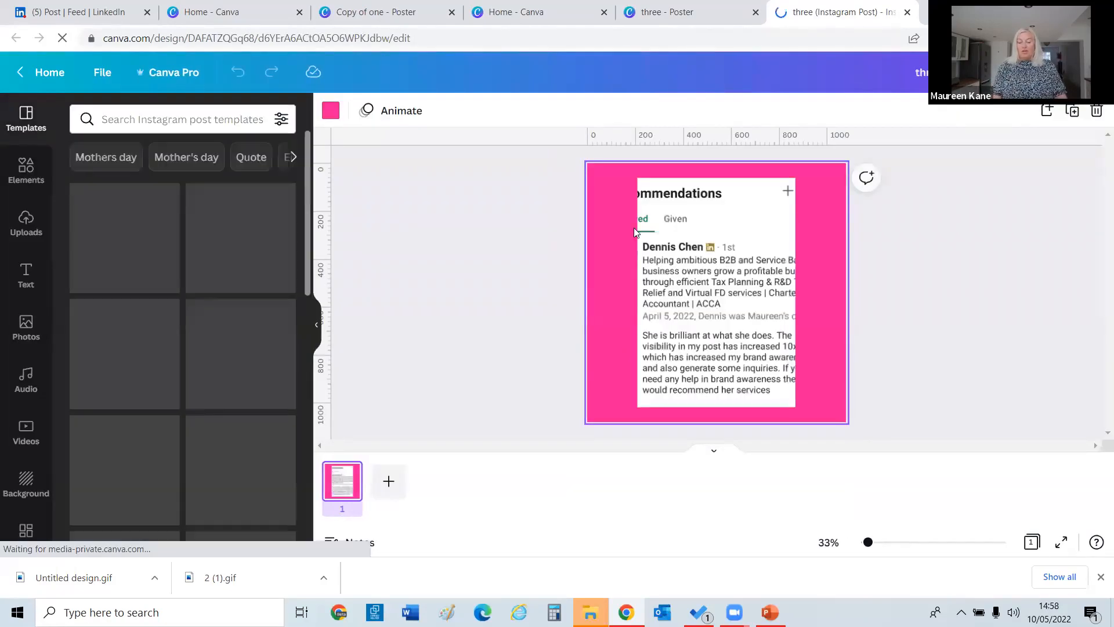
# Stretch the recommendations screenshot left and right until the full card shows.
pyautogui.click(638, 297)
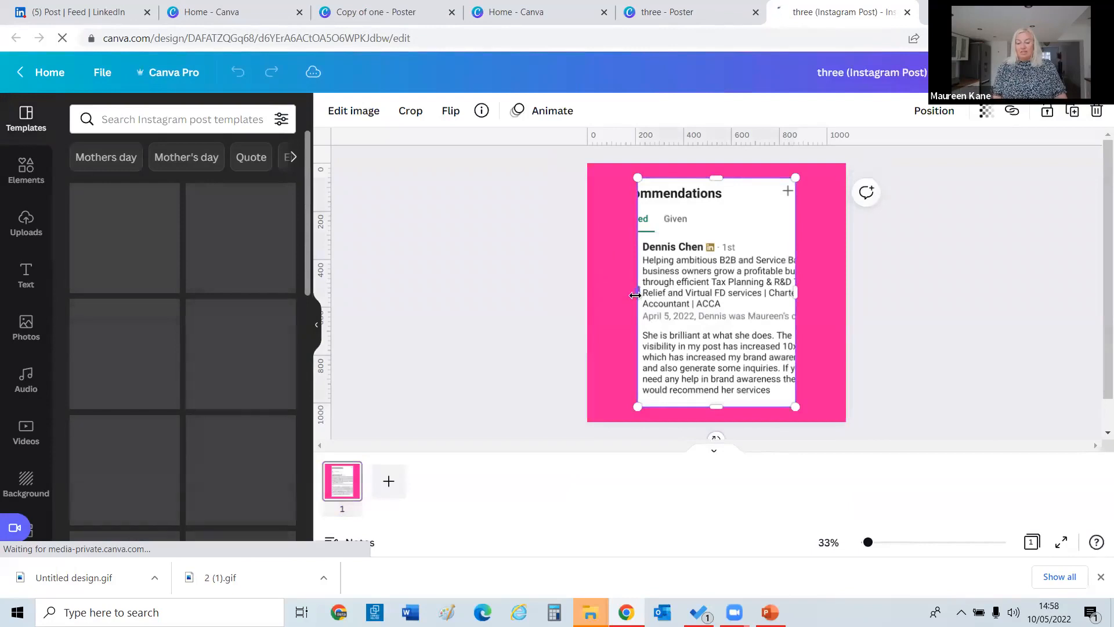
pyautogui.moveTo(636, 298); pyautogui.dragTo(600, 293)
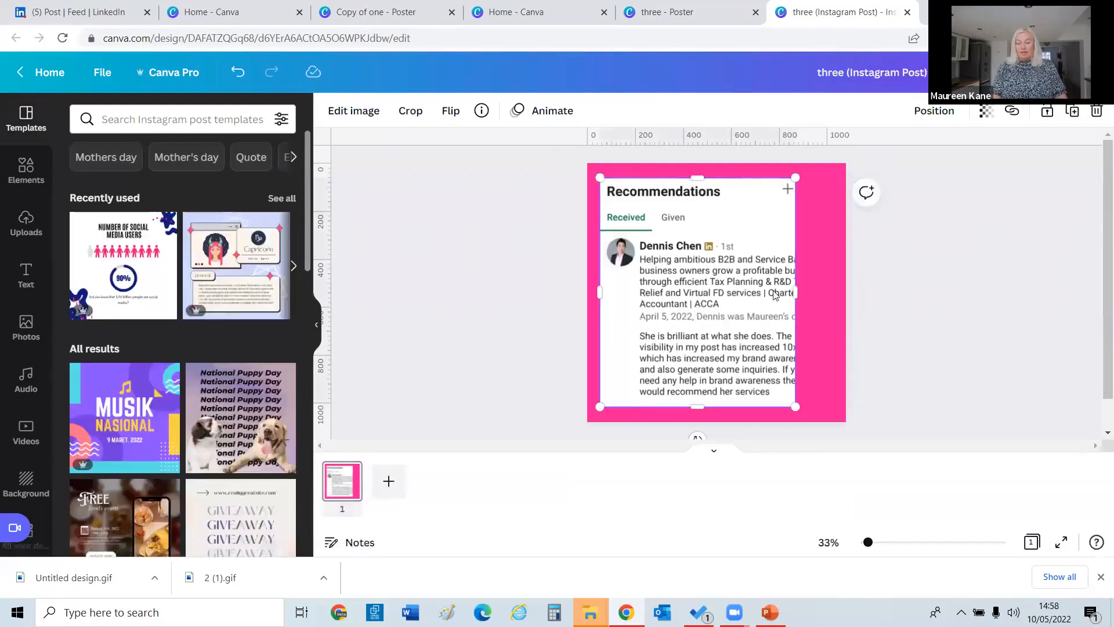
pyautogui.moveTo(796, 293); pyautogui.dragTo(838, 297)
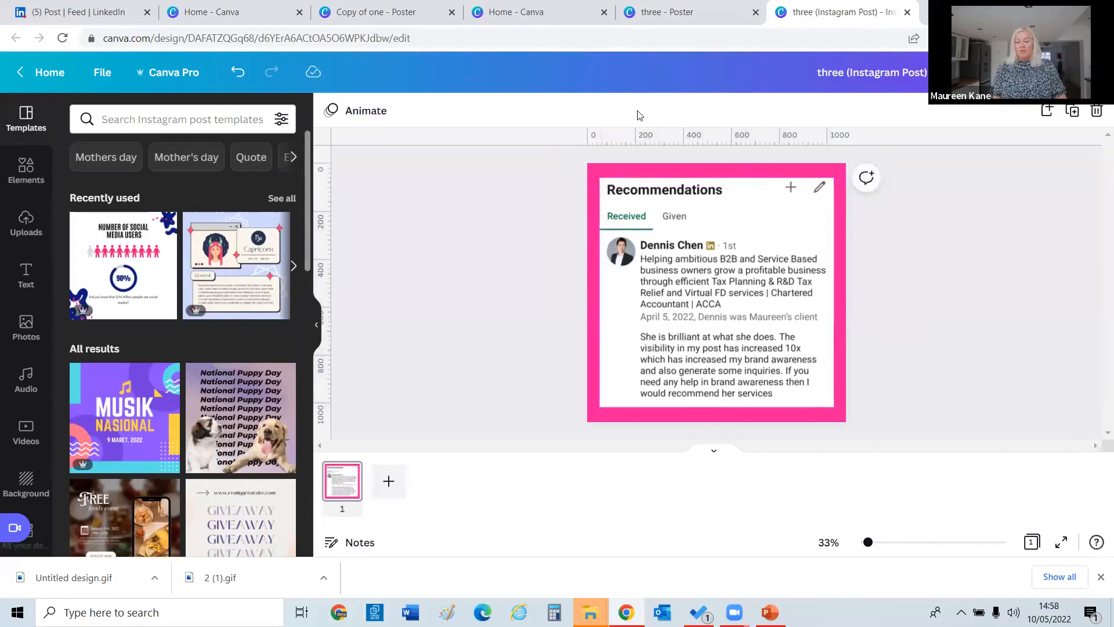
pyautogui.click(1071, 72)
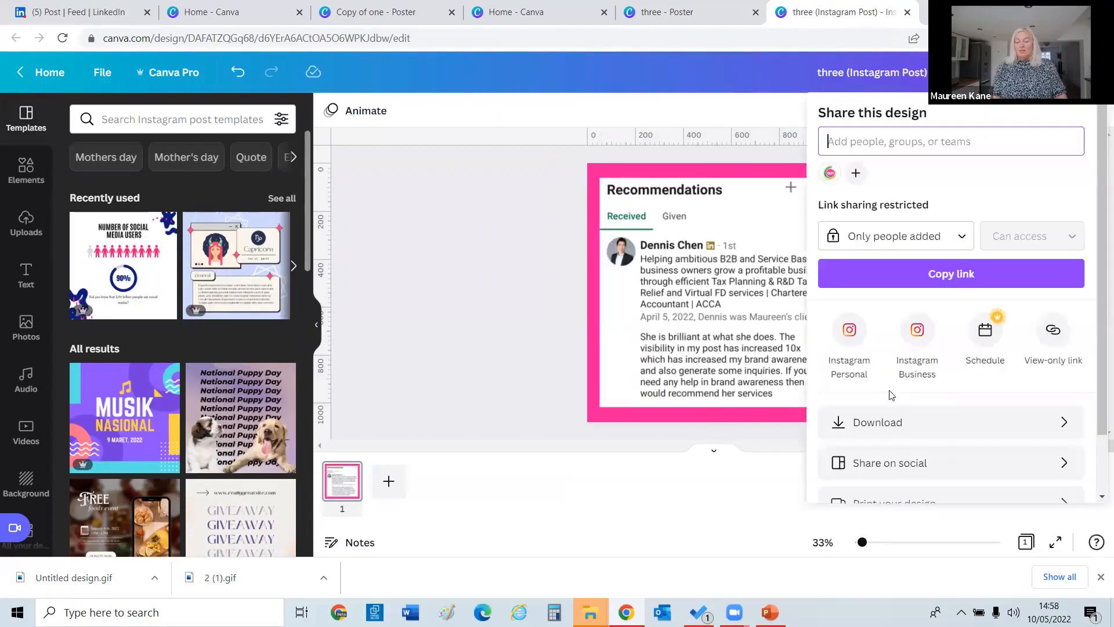
pyautogui.click(886, 426)
pyautogui.click(865, 175)
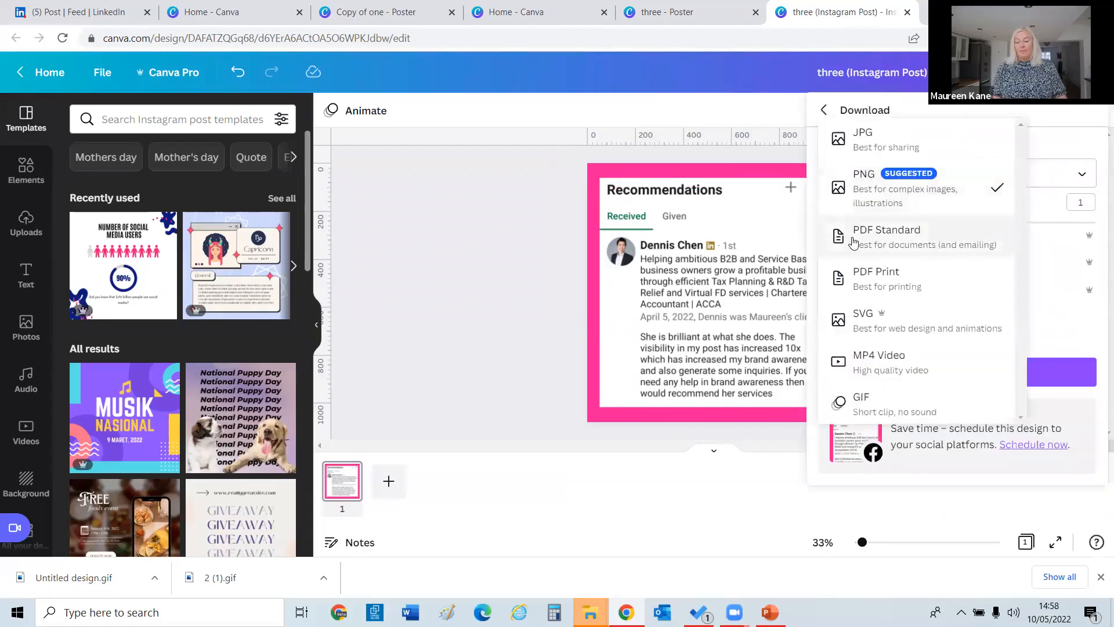
pyautogui.click(853, 242)
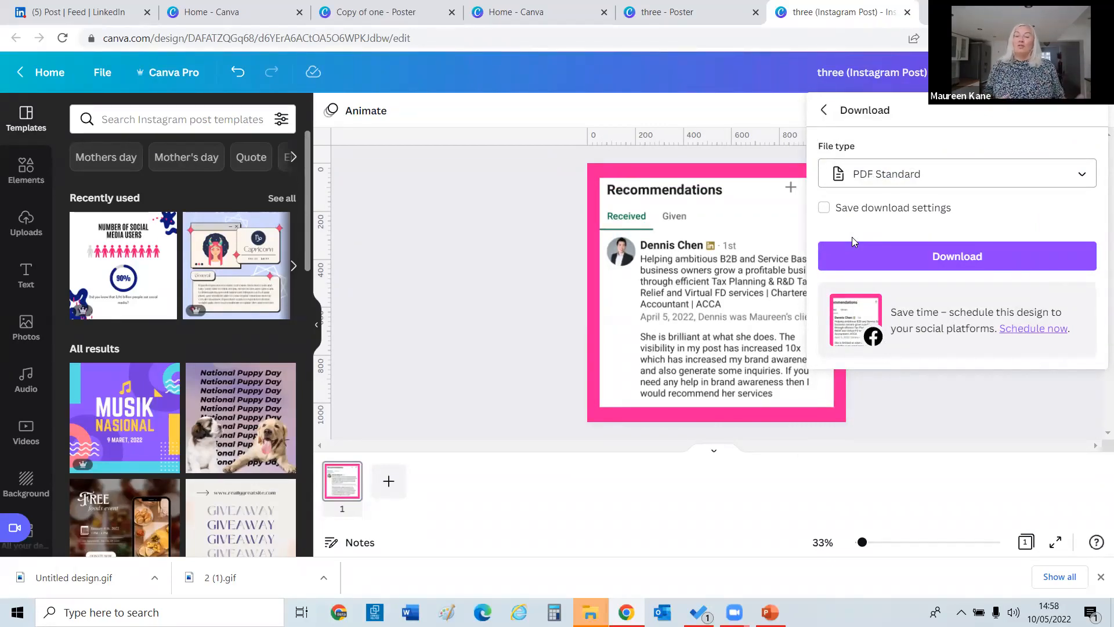
pyautogui.click(904, 418)
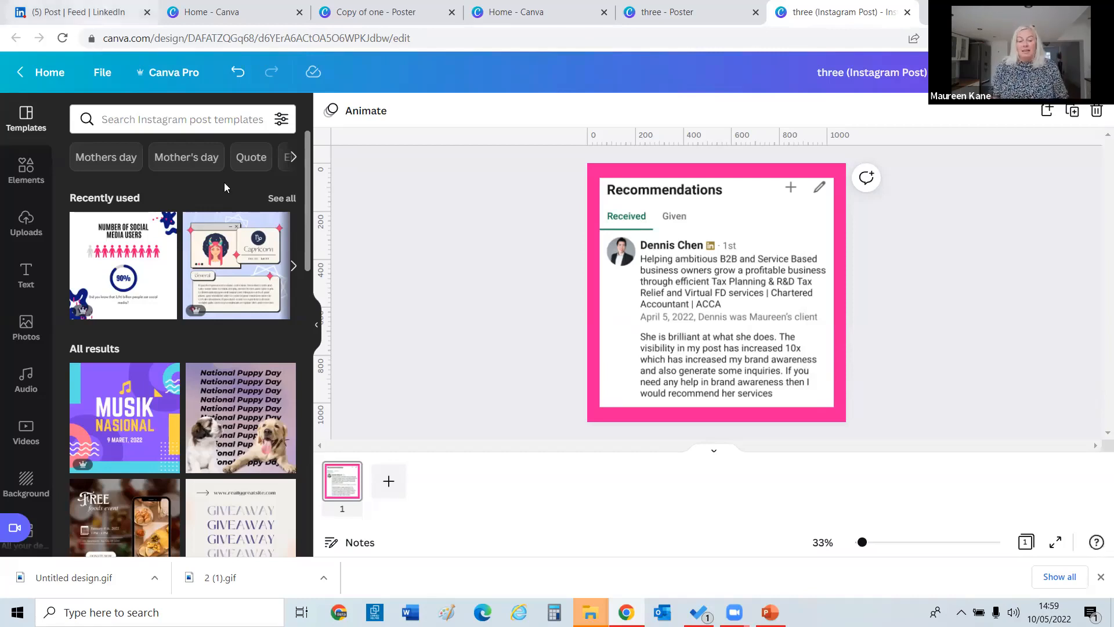
# Apply the National Puppy Day template, undo it, then switch to another window from the taskbar.
pyautogui.click(242, 397)
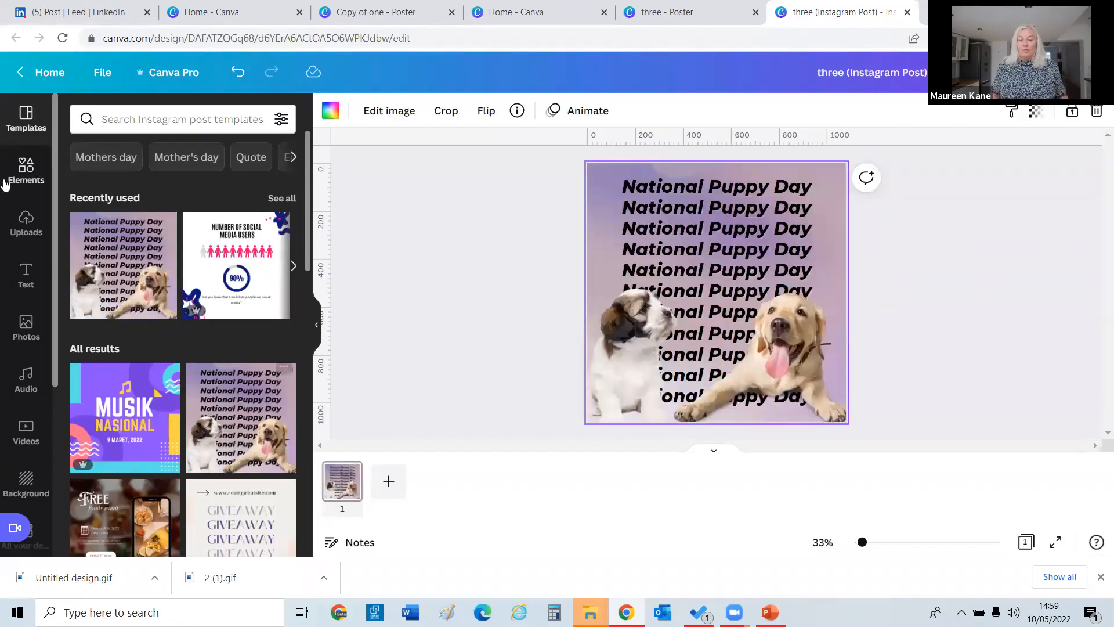
pyautogui.click(236, 73)
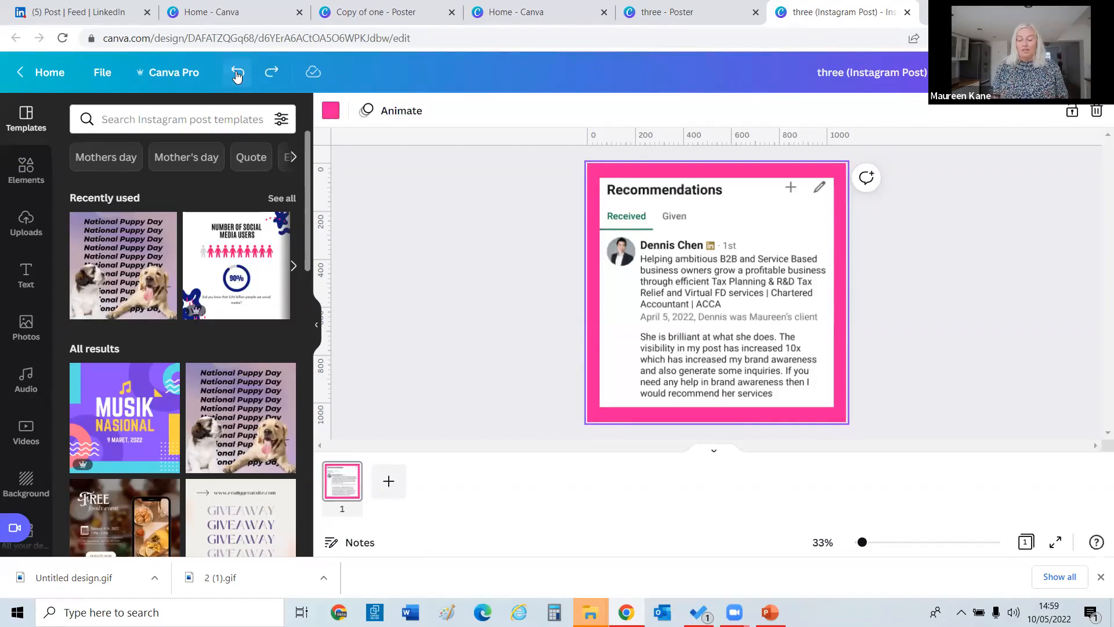
pyautogui.click(757, 607)
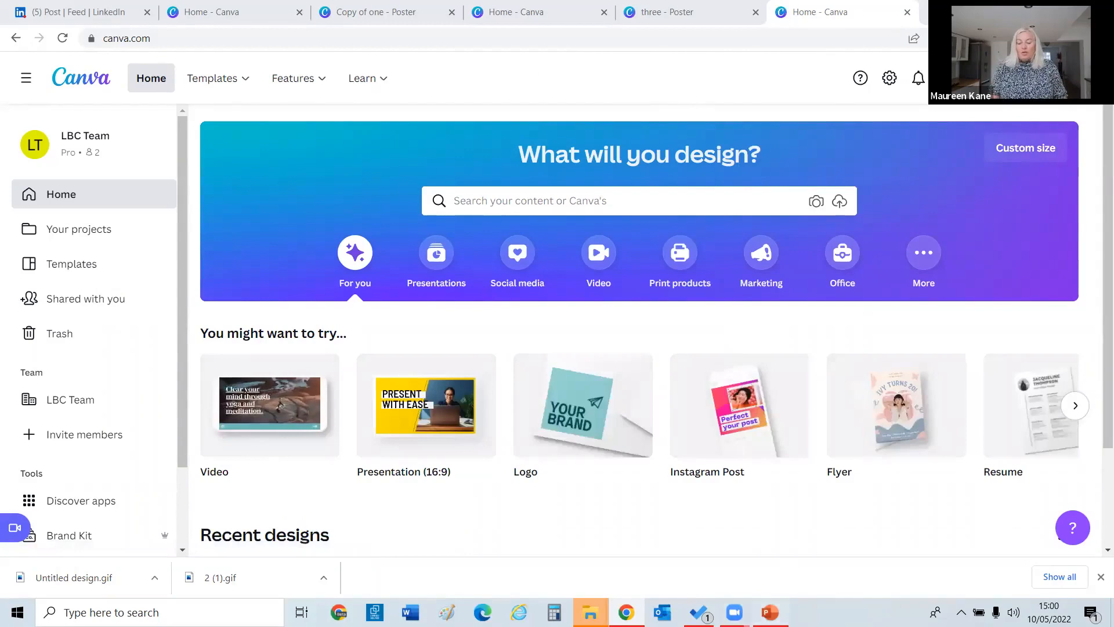
pyautogui.hotkey('alt', 'Tab')
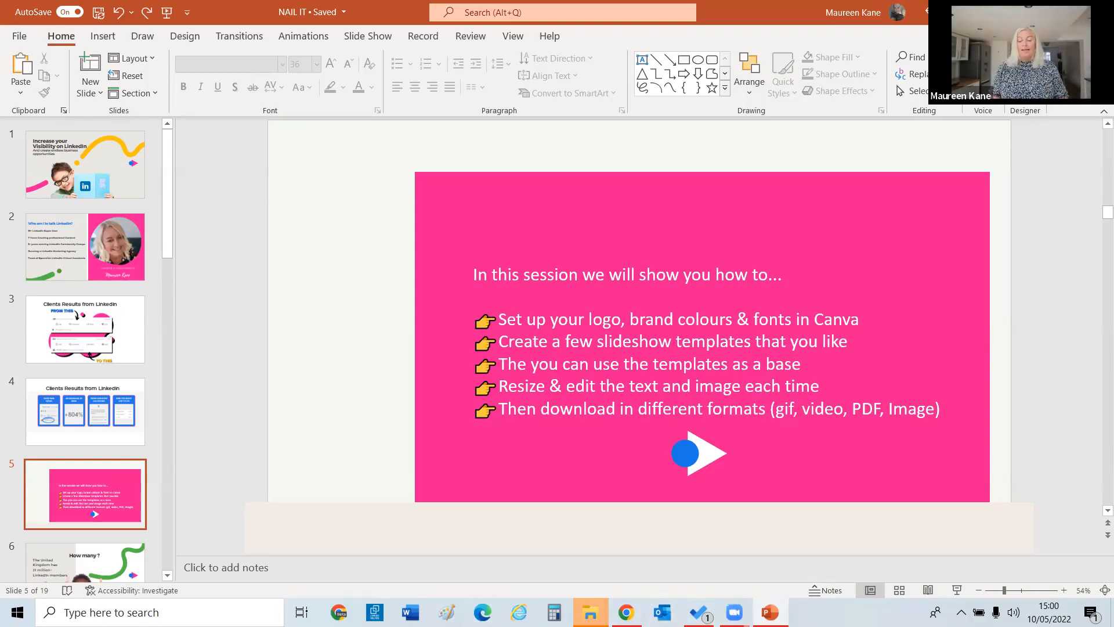
pyautogui.click(626, 612)
pyautogui.scroll(-2, 1098, 259)
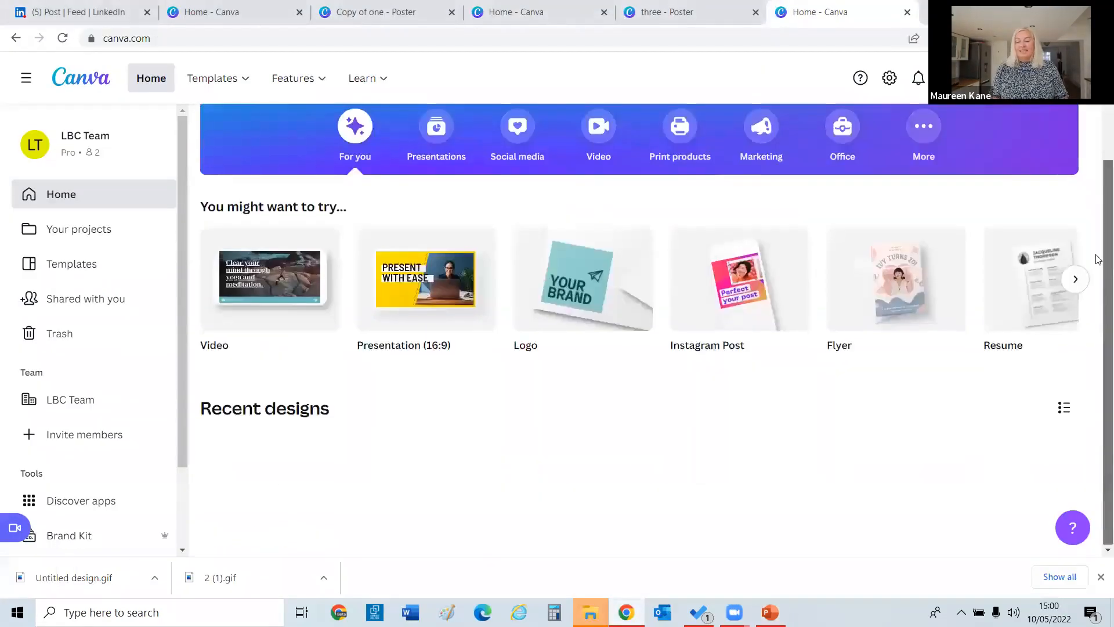
pyautogui.scroll(2, 1099, 260)
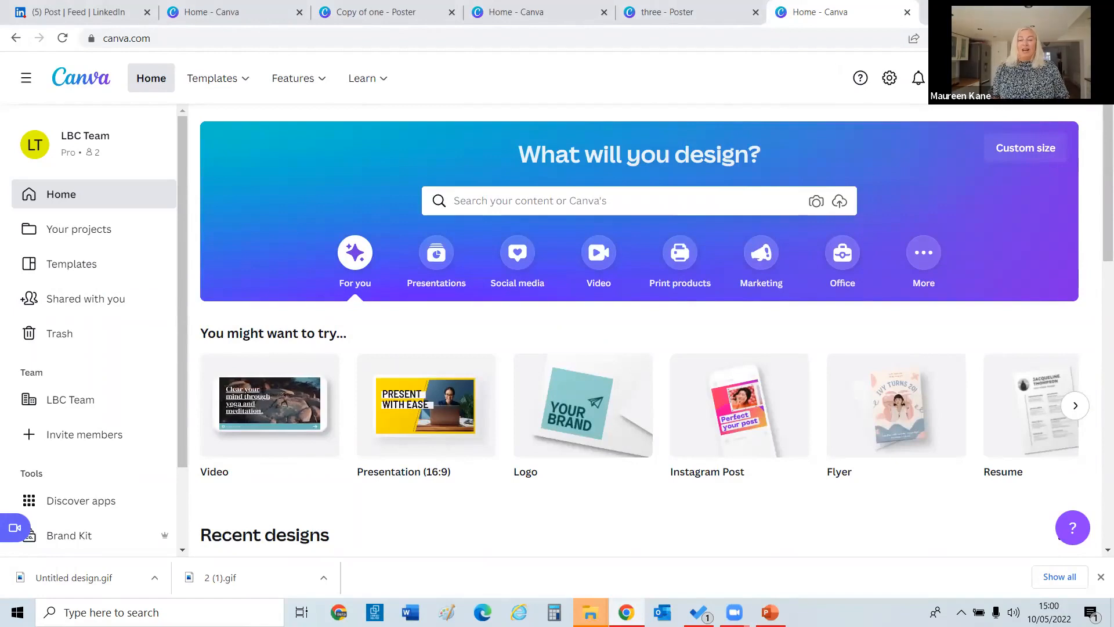
# Create a new Video design at 1920 × 1080 px.
pyautogui.click(989, 78)
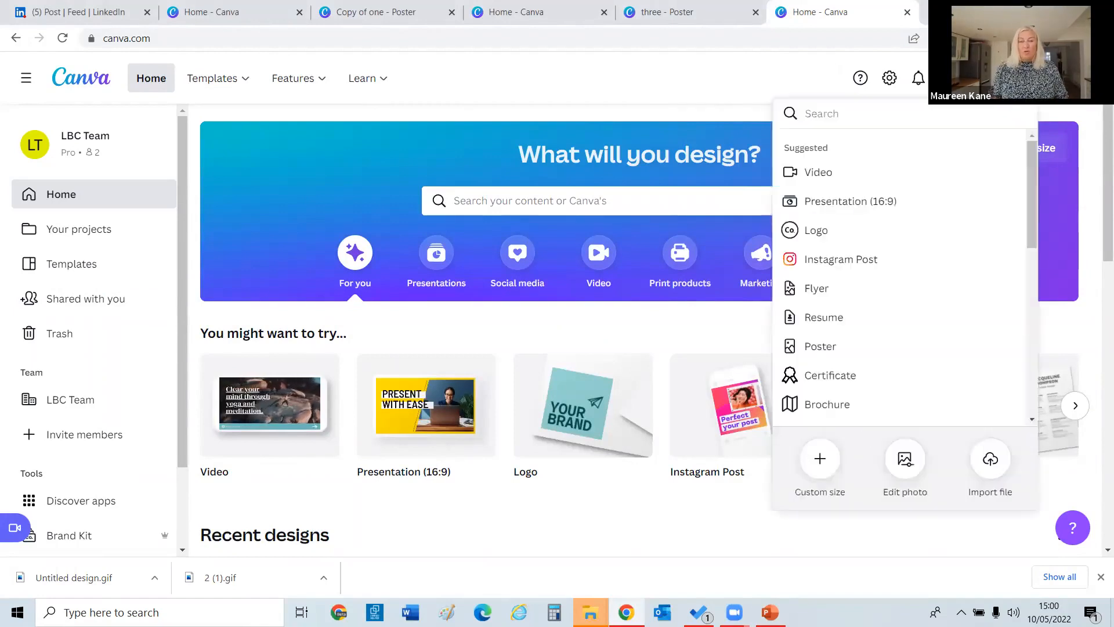
pyautogui.click(811, 170)
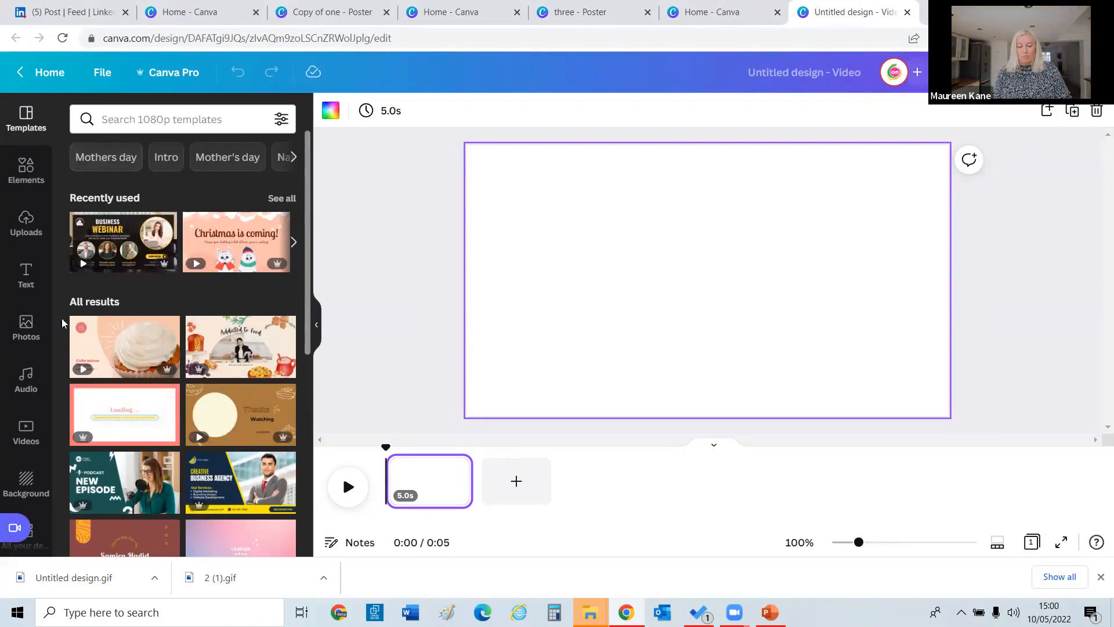
# Show the Videos panel, try the Record Yourself studio, then exit the studio.
pyautogui.click(23, 434)
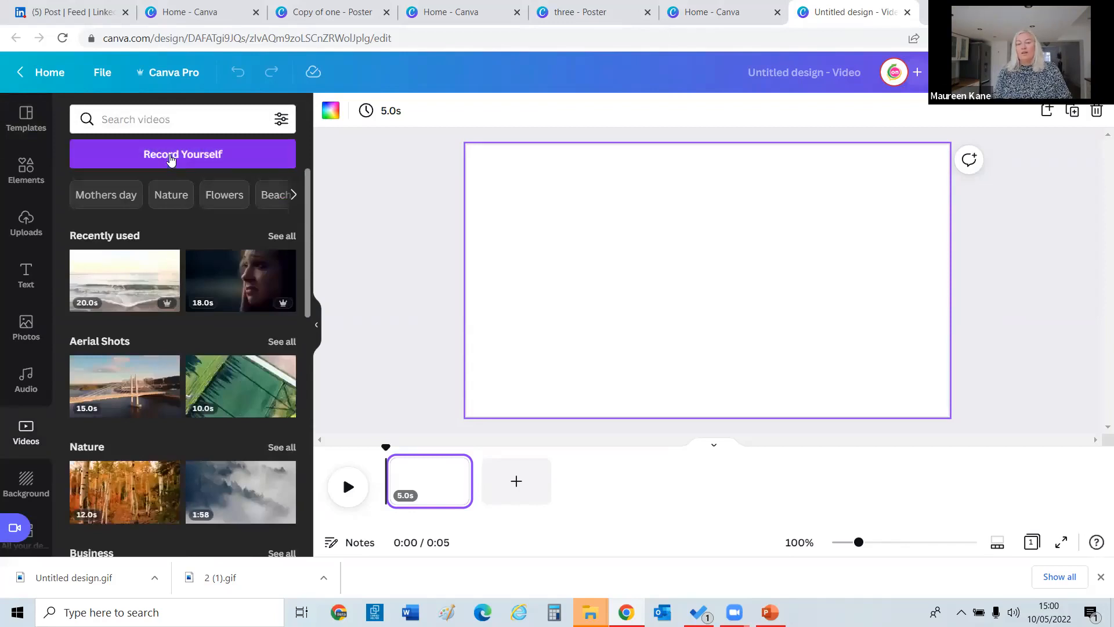
pyautogui.click(171, 156)
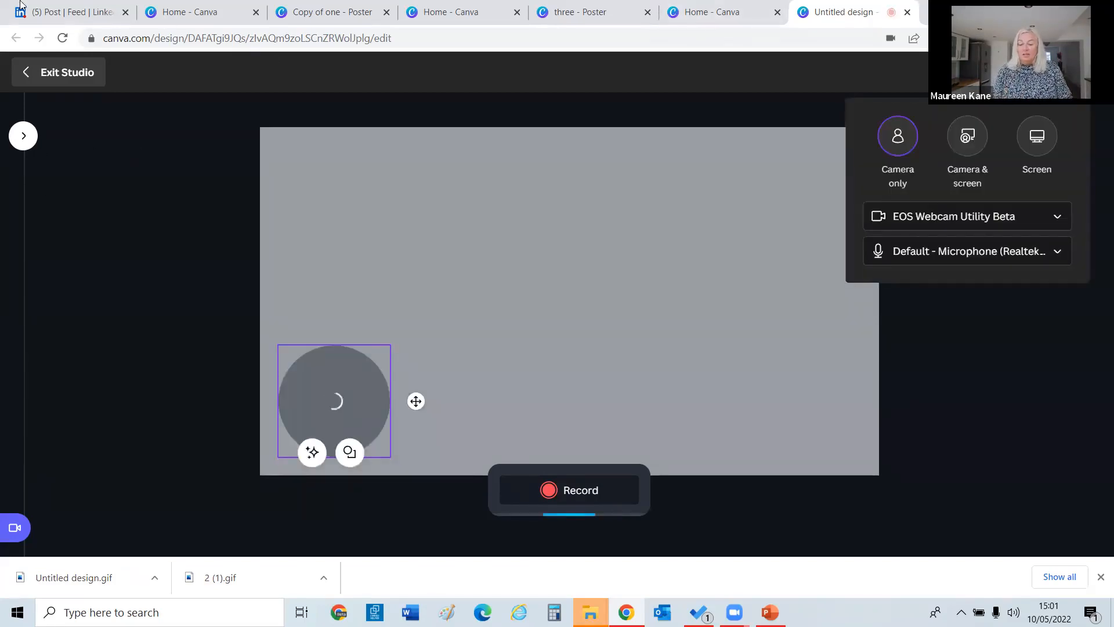
pyautogui.click(65, 76)
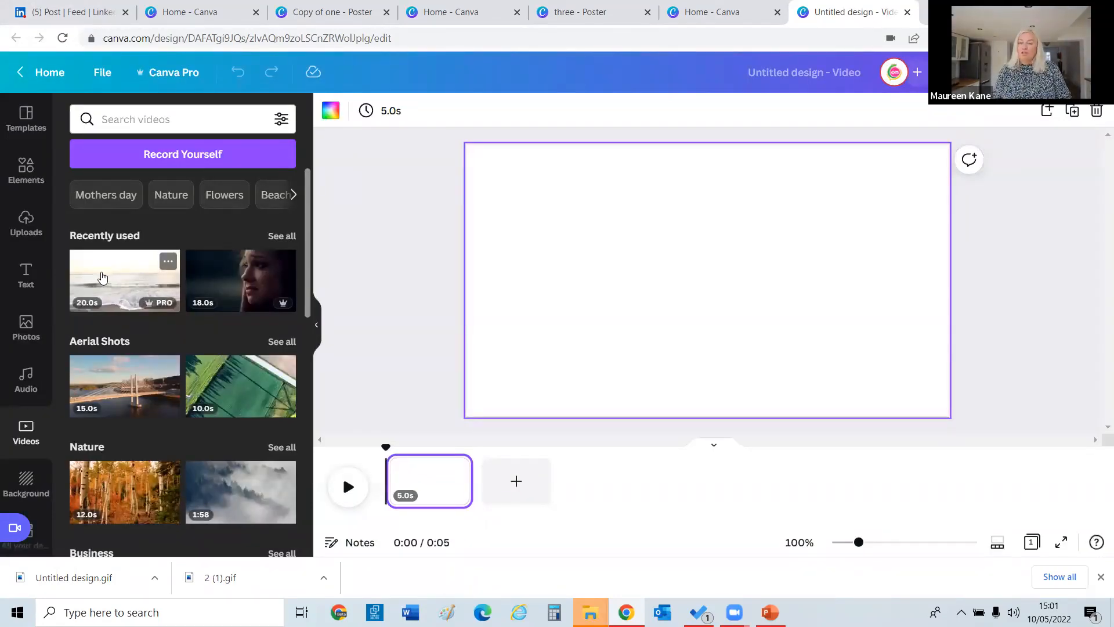
# Try the beach and foggy forest clips, leaving only the foggy forest clip on the page.
pyautogui.click(104, 275)
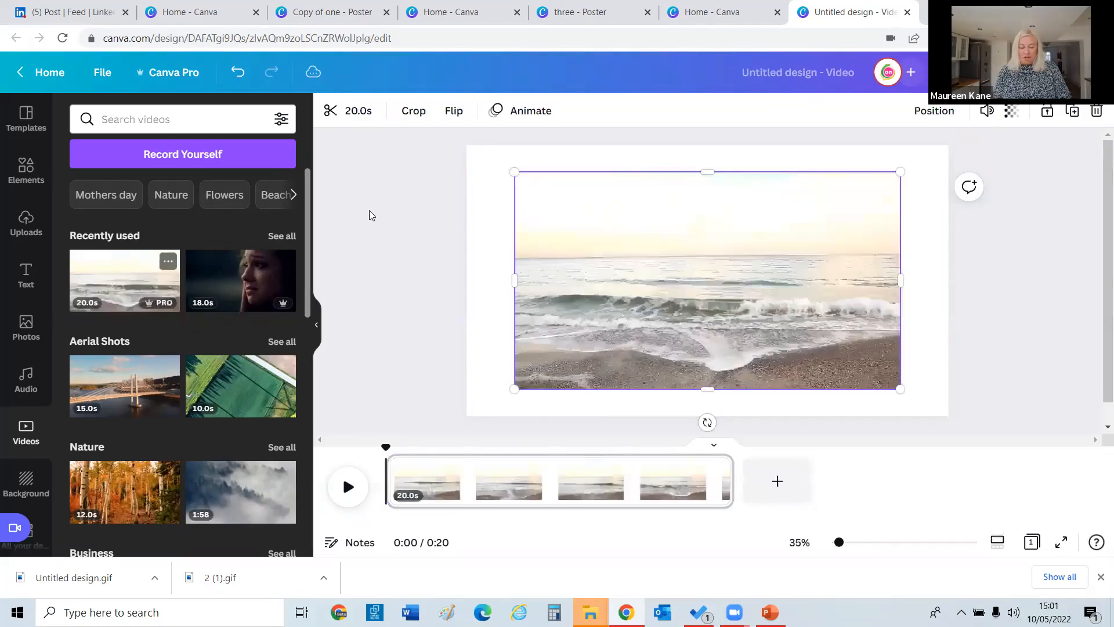
pyautogui.scroll(-1, 308, 258)
pyautogui.scroll(-5, 279, 267)
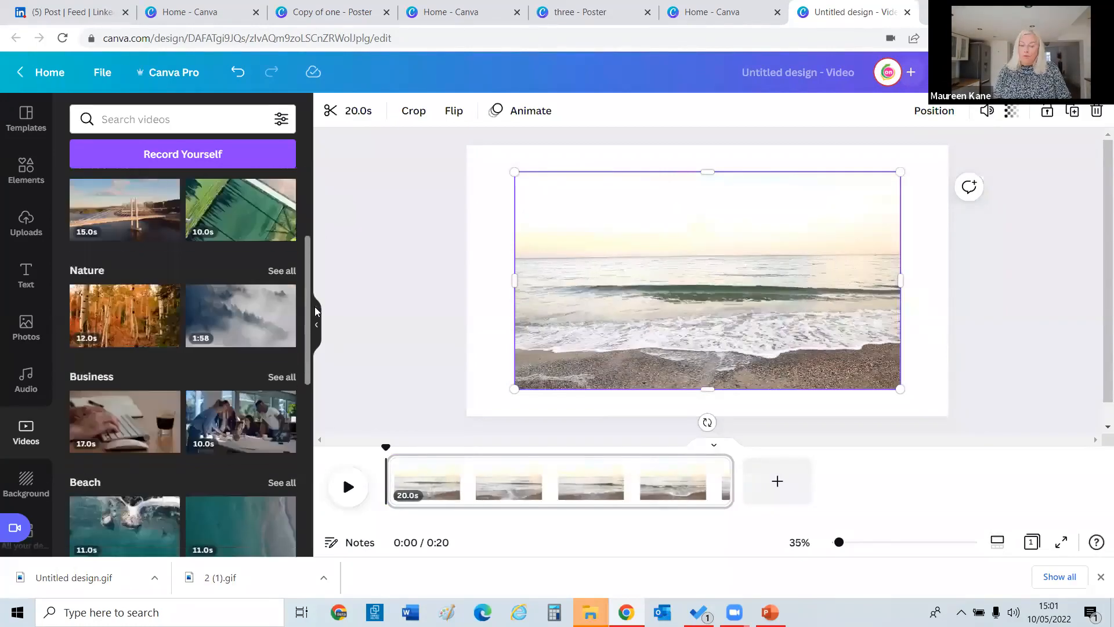
pyautogui.scroll(2, 254, 275)
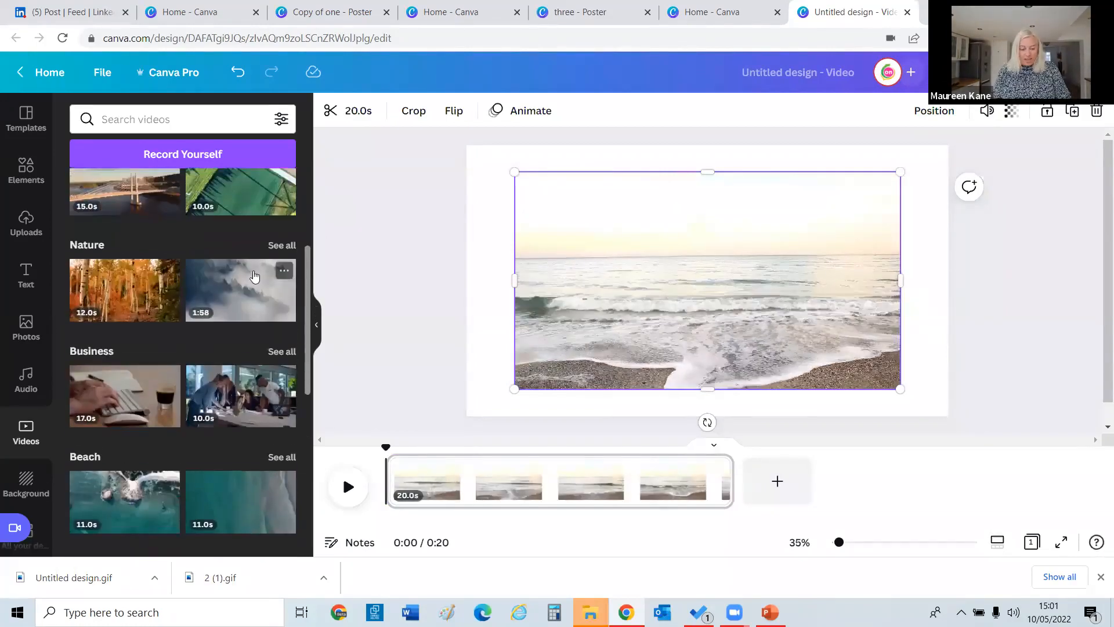
pyautogui.click(255, 277)
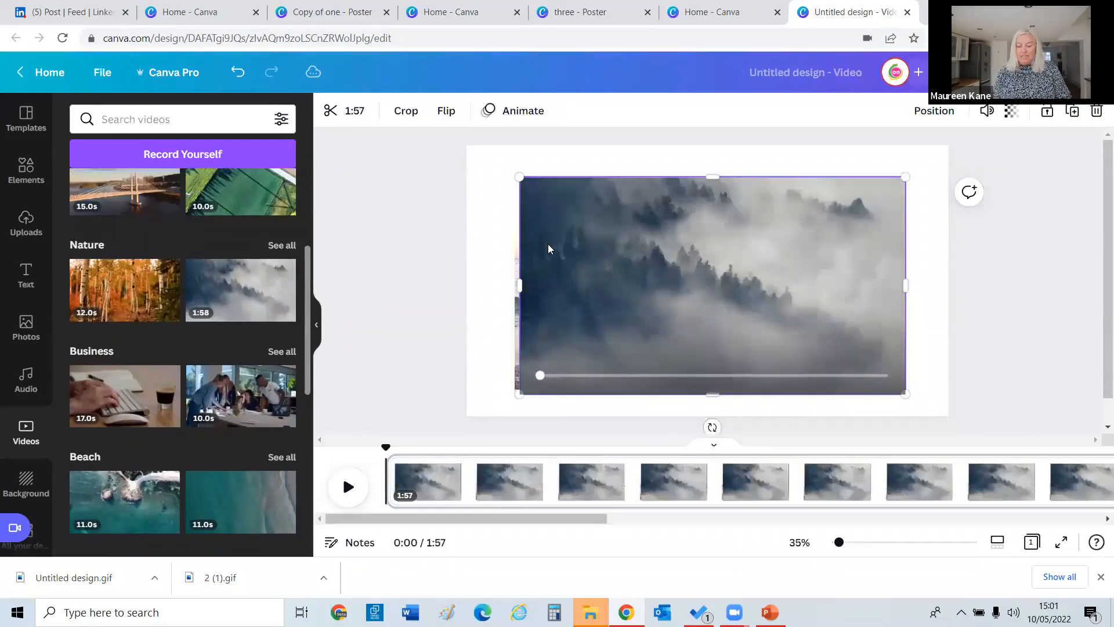
pyautogui.press('Delete')
pyautogui.click(551, 248)
pyautogui.press('Delete')
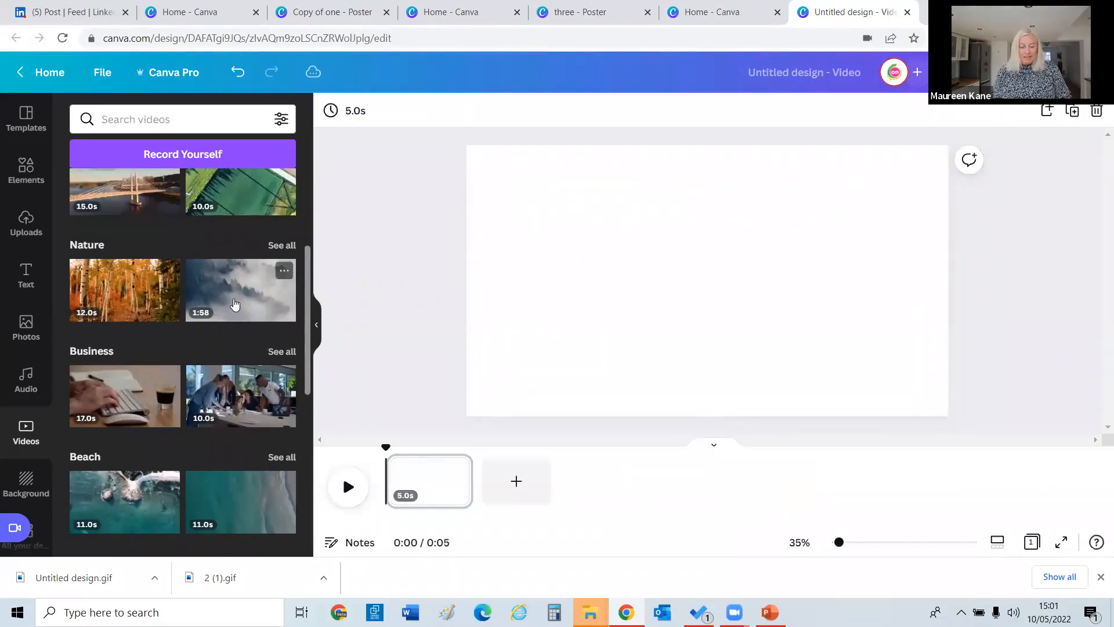
pyautogui.click(234, 303)
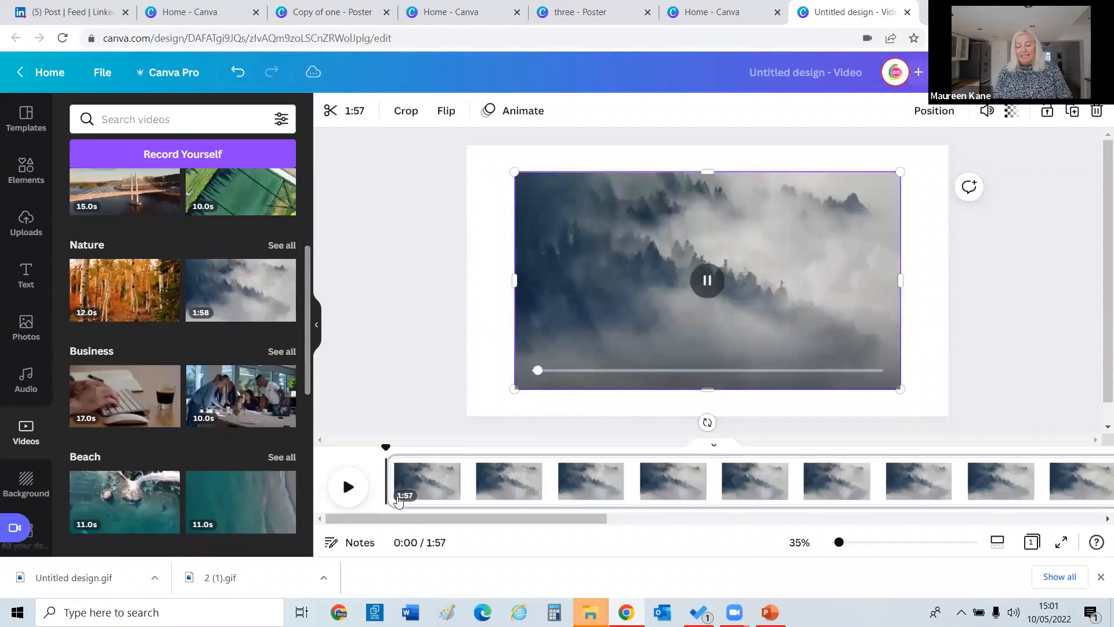
# Play the misty forest video, then replace it with the autumn birch clip.
pyautogui.click(346, 488)
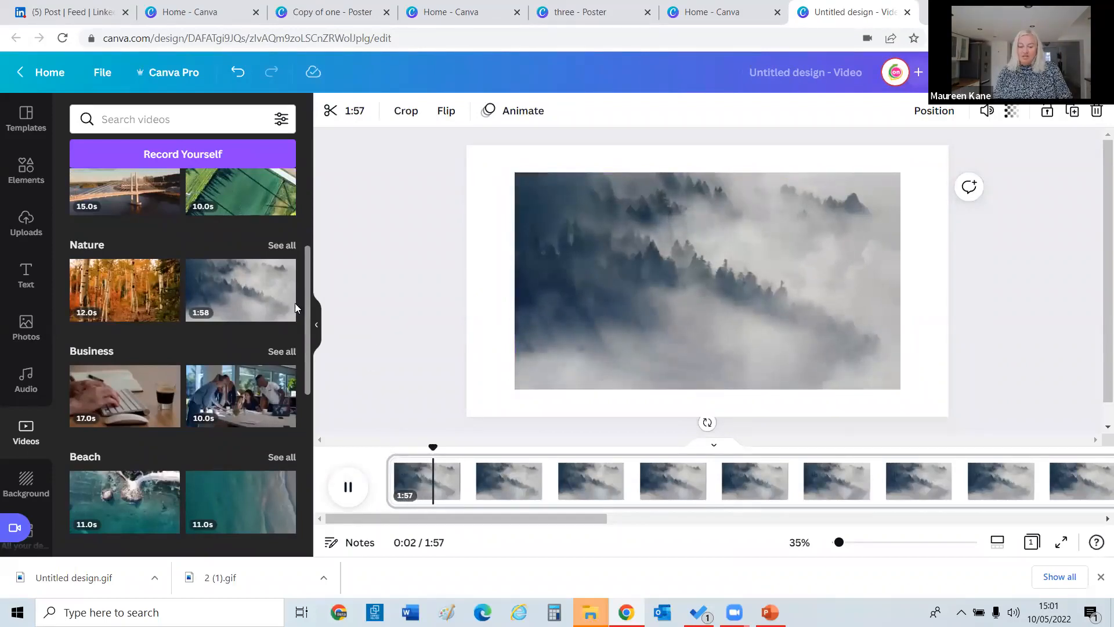
pyautogui.moveTo(139, 290); pyautogui.dragTo(531, 291)
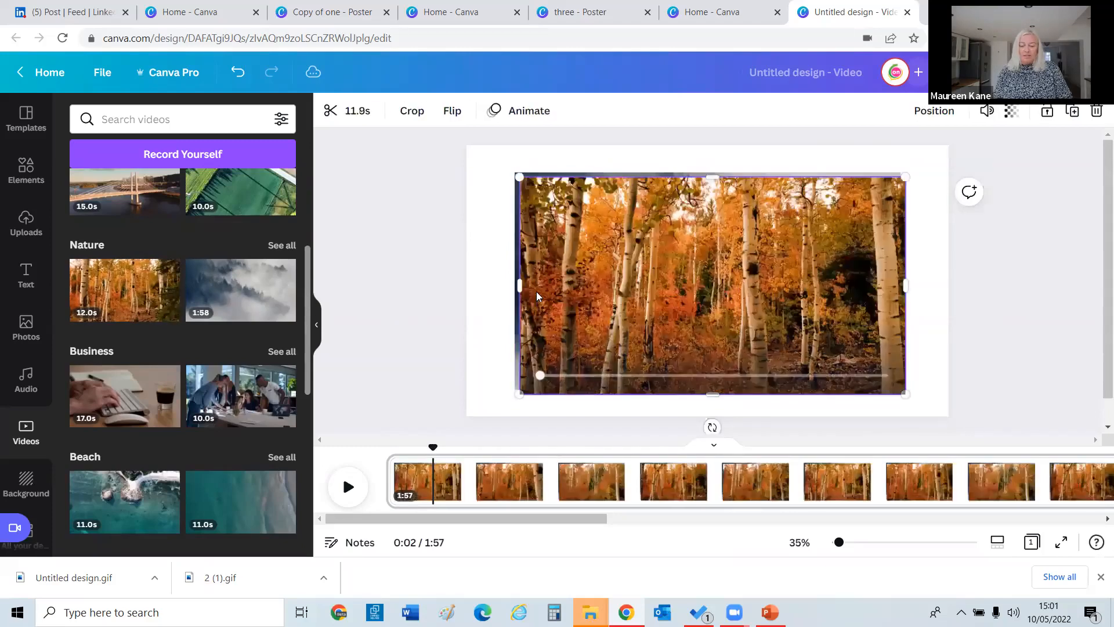
pyautogui.hotkey('ctrl', 'z')
pyautogui.hotkey('ctrl', 'z')
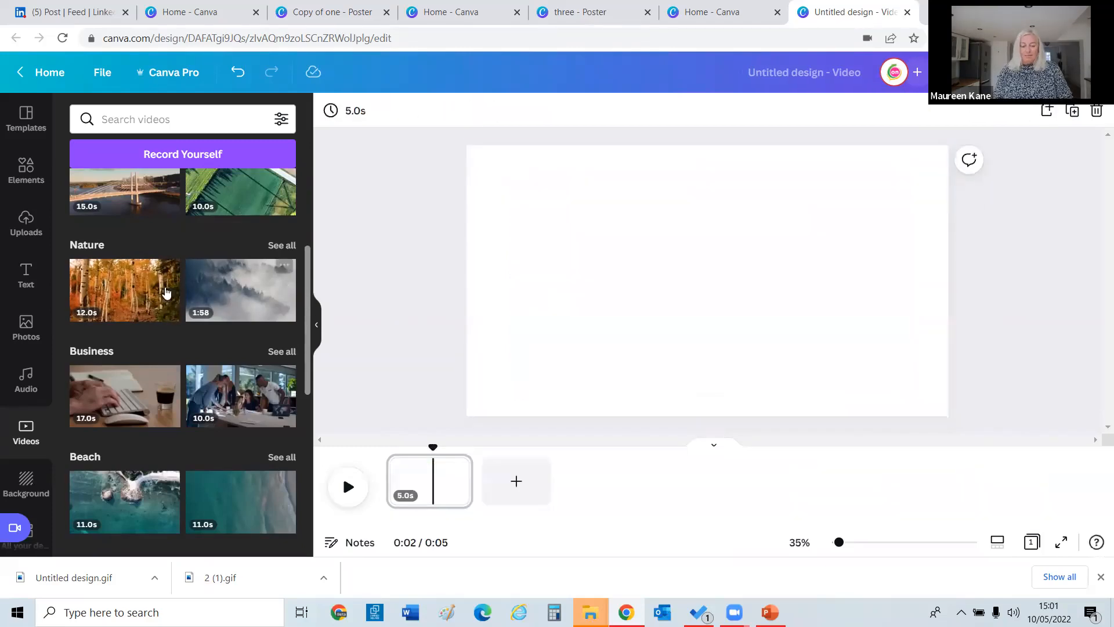
pyautogui.click(152, 291)
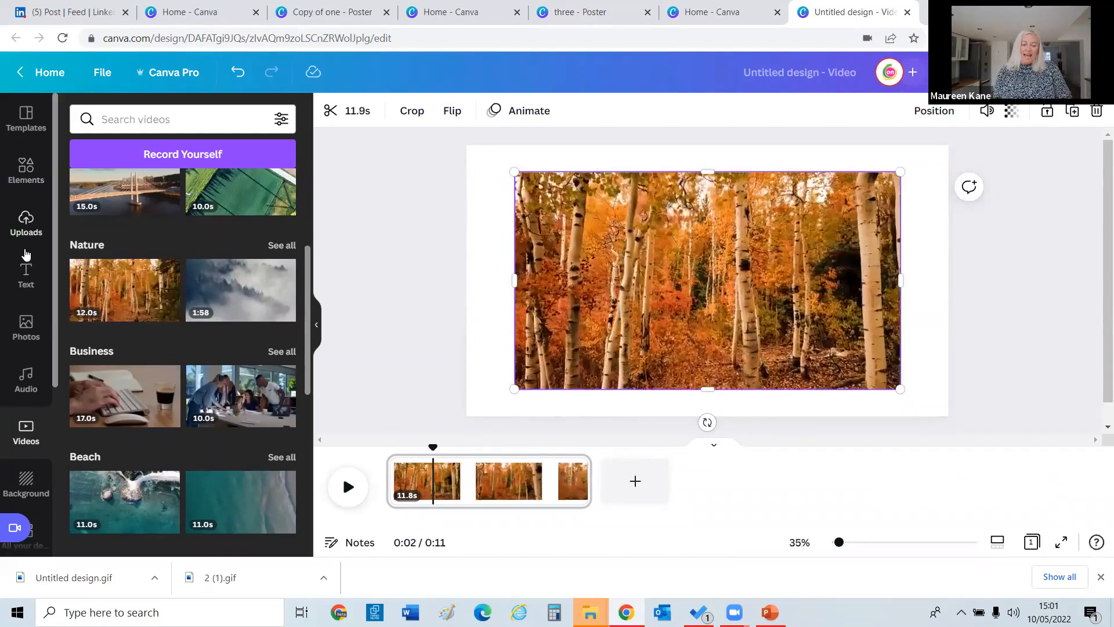
# Add the Cinema quote font combination, enlarged and centred over the birch video.
pyautogui.click(26, 277)
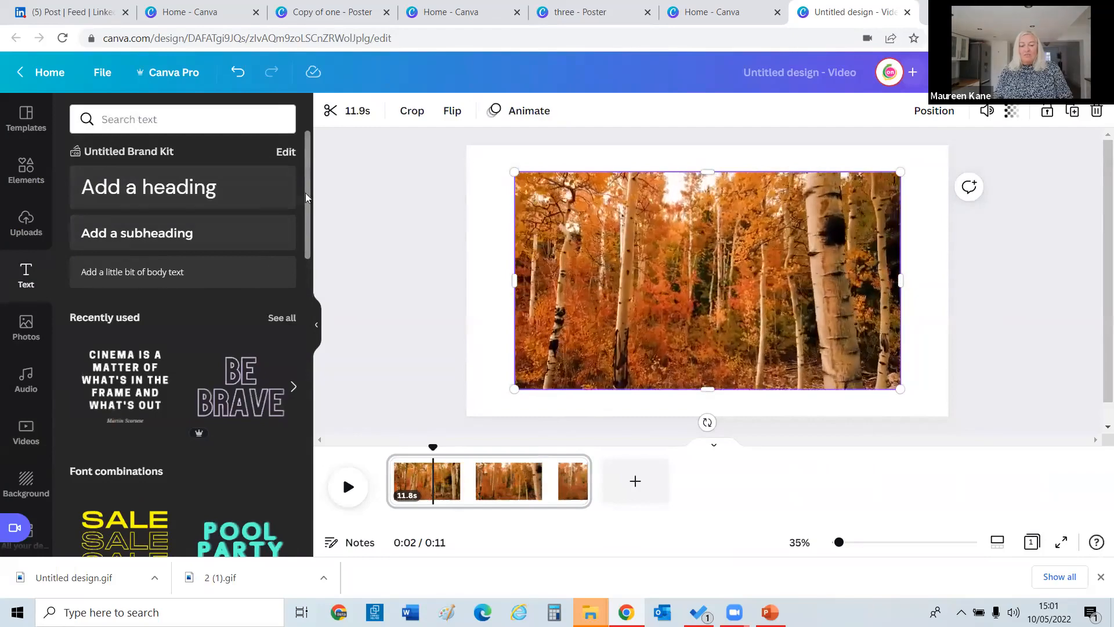
pyautogui.scroll(-4, 182, 198)
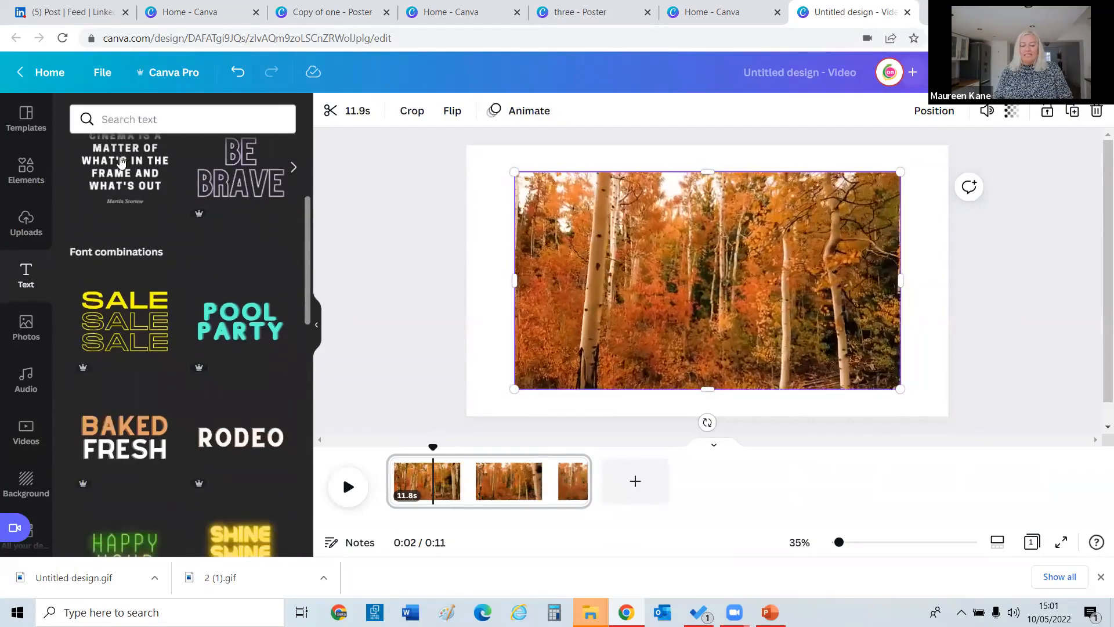
pyautogui.click(145, 149)
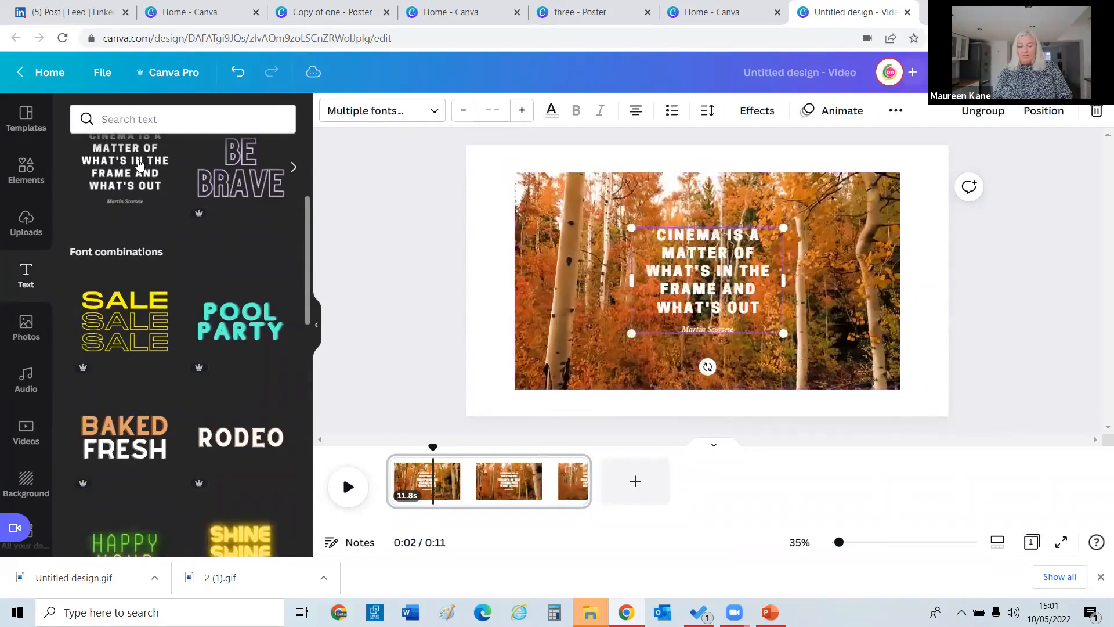
pyautogui.moveTo(619, 226); pyautogui.dragTo(542, 209)
pyautogui.moveTo(630, 257); pyautogui.dragTo(660, 284)
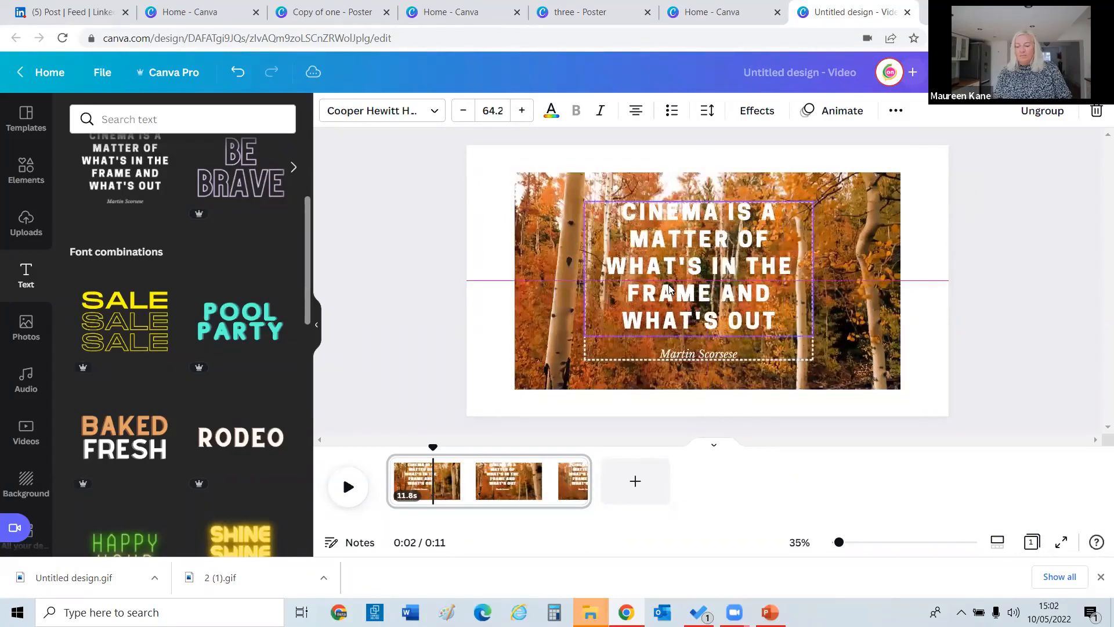
pyautogui.click(533, 311)
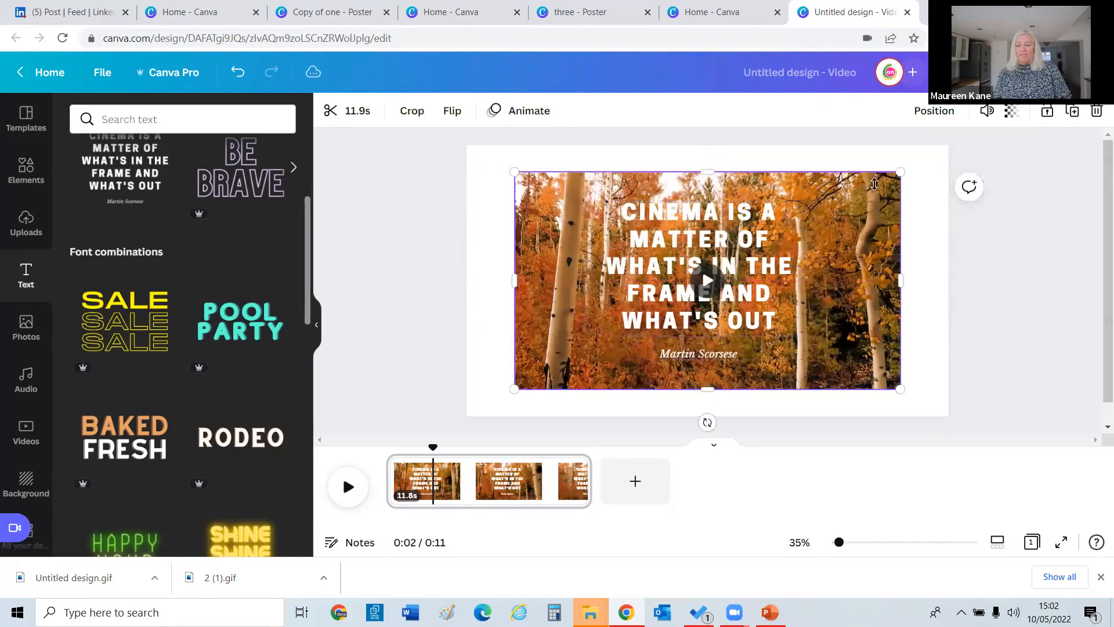
# Fade the birch video to about 67 transparency and recolour the quote dark navy.
pyautogui.click(1013, 112)
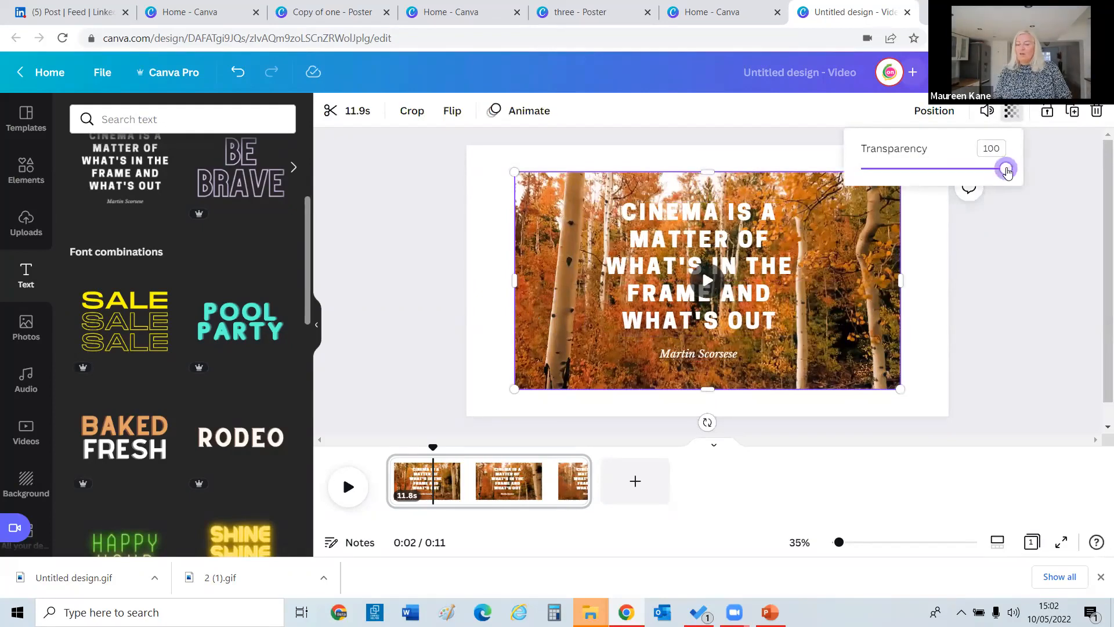
pyautogui.moveTo(1004, 172); pyautogui.dragTo(959, 176)
pyautogui.click(1006, 250)
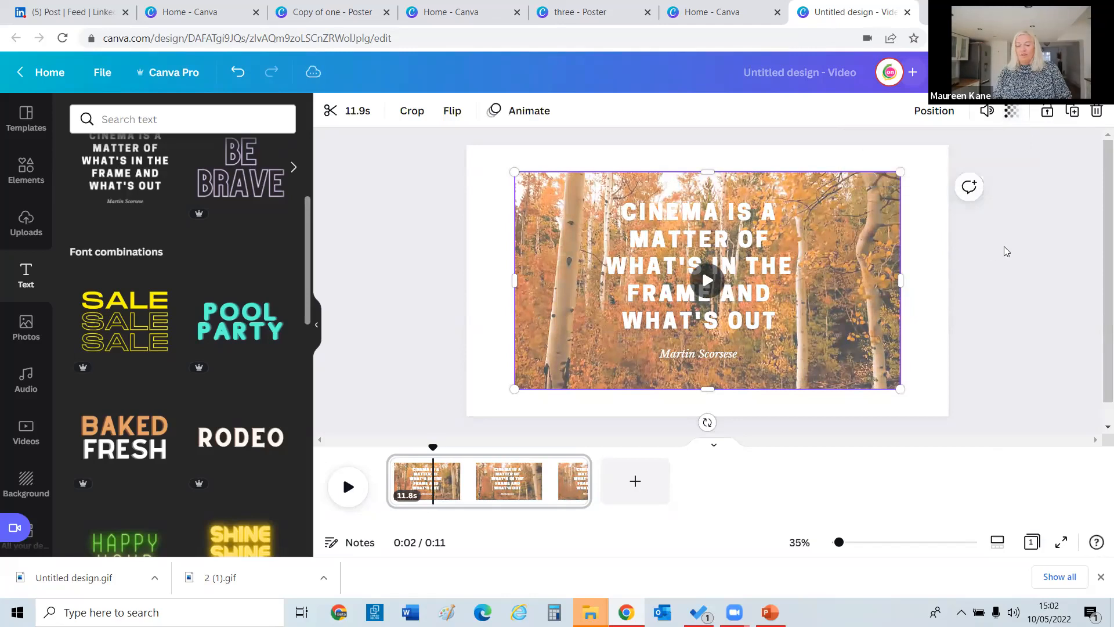
pyautogui.click(769, 245)
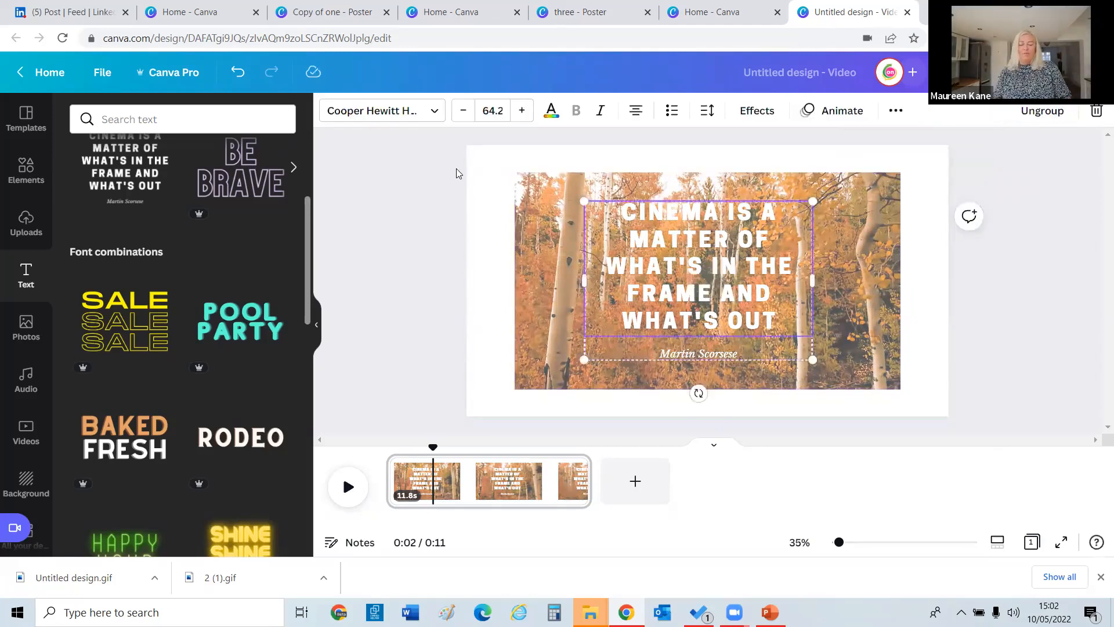
pyautogui.click(551, 110)
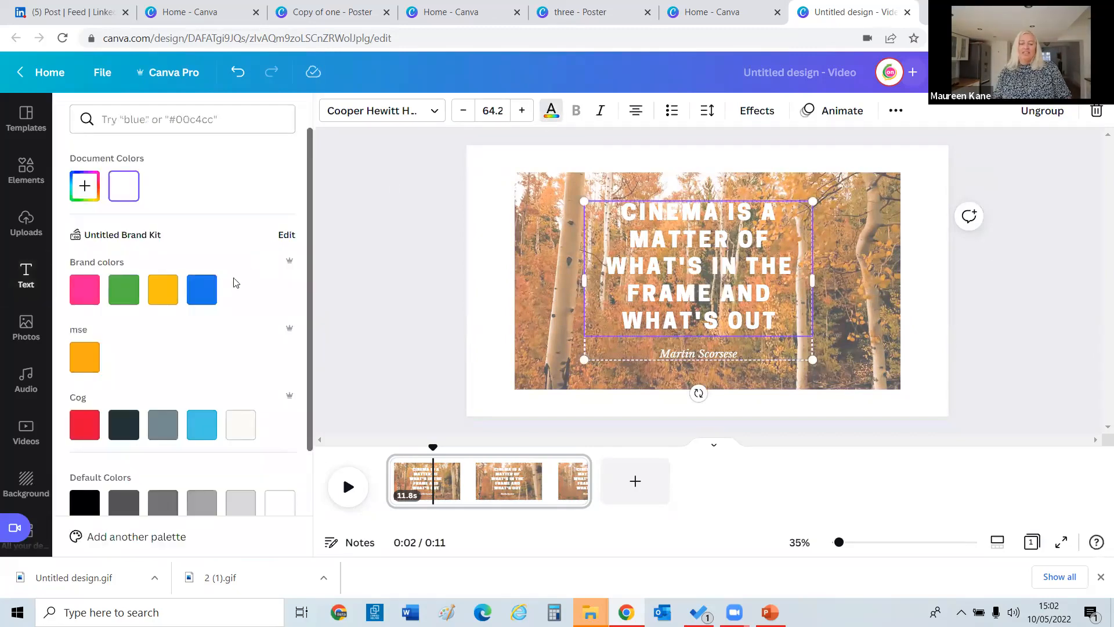
pyautogui.click(213, 289)
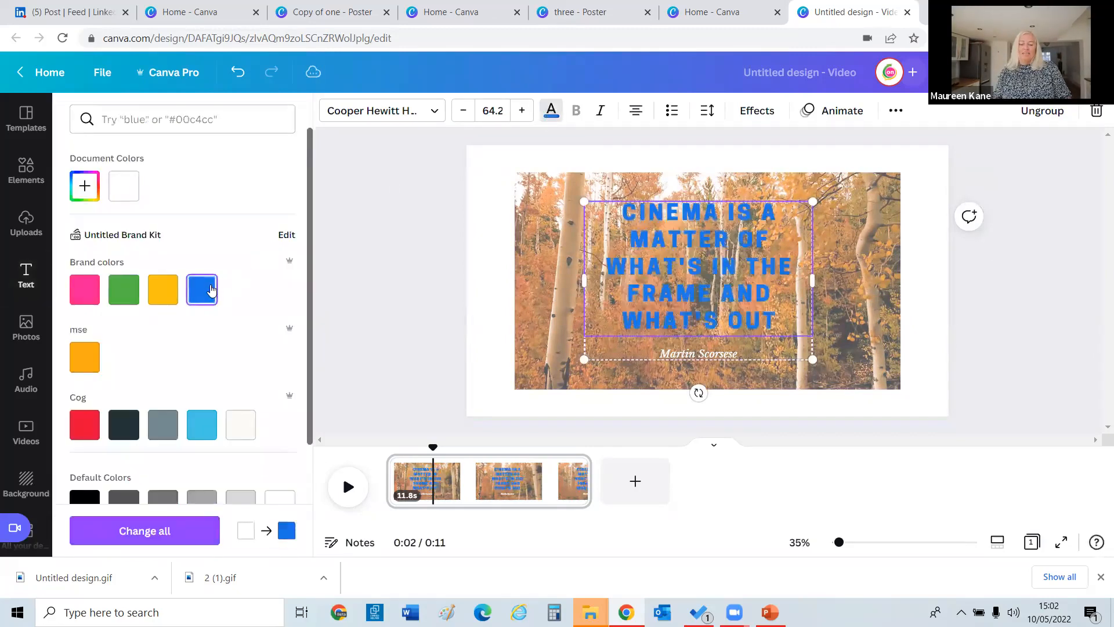
pyautogui.click(80, 292)
pyautogui.click(126, 434)
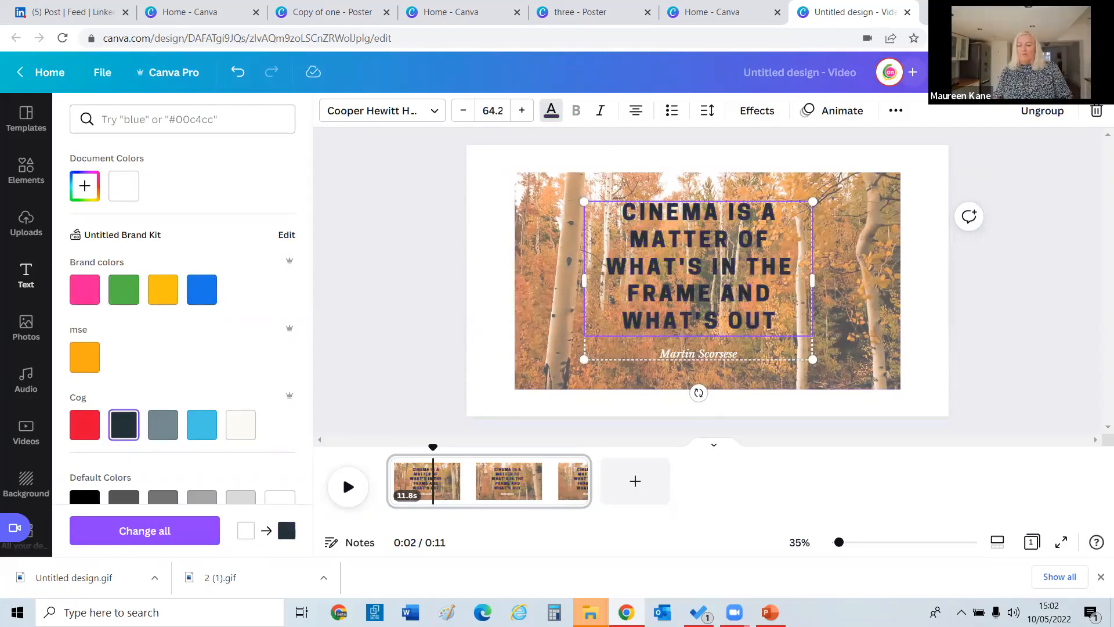
# Fade the birch video further to 60, then delete it from the page.
pyautogui.click(857, 218)
pyautogui.click(1012, 112)
pyautogui.moveTo(960, 168)
pyautogui.mouseDown()
pyautogui.moveTo(1014, 167)
pyautogui.moveTo(923, 169)
pyautogui.moveTo(949, 182)
pyautogui.mouseUp()
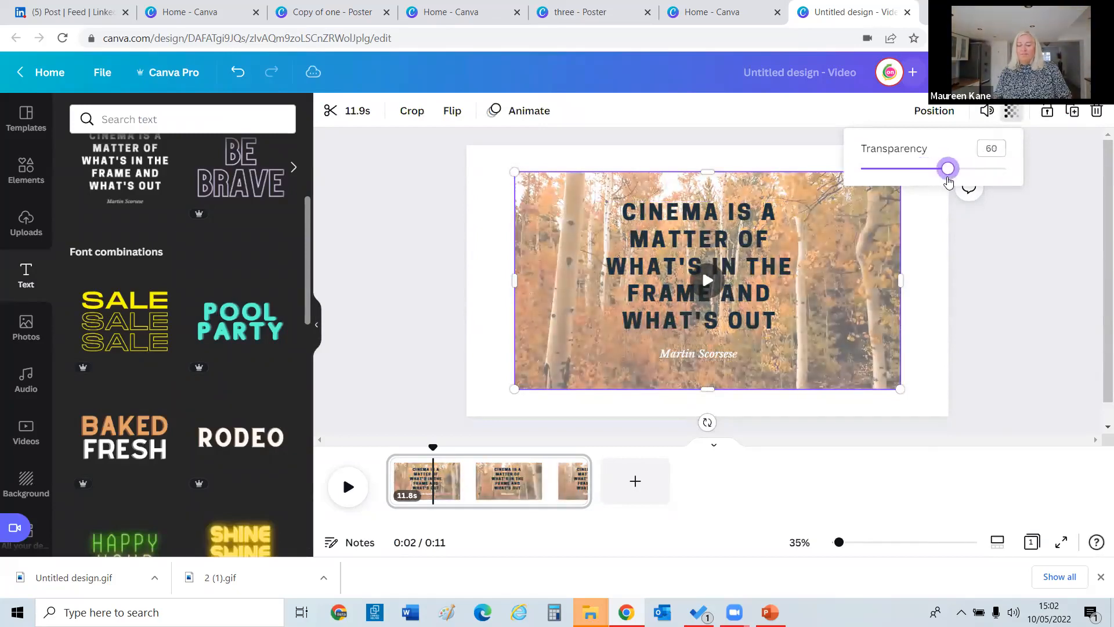
pyautogui.click(972, 247)
pyautogui.click(915, 257)
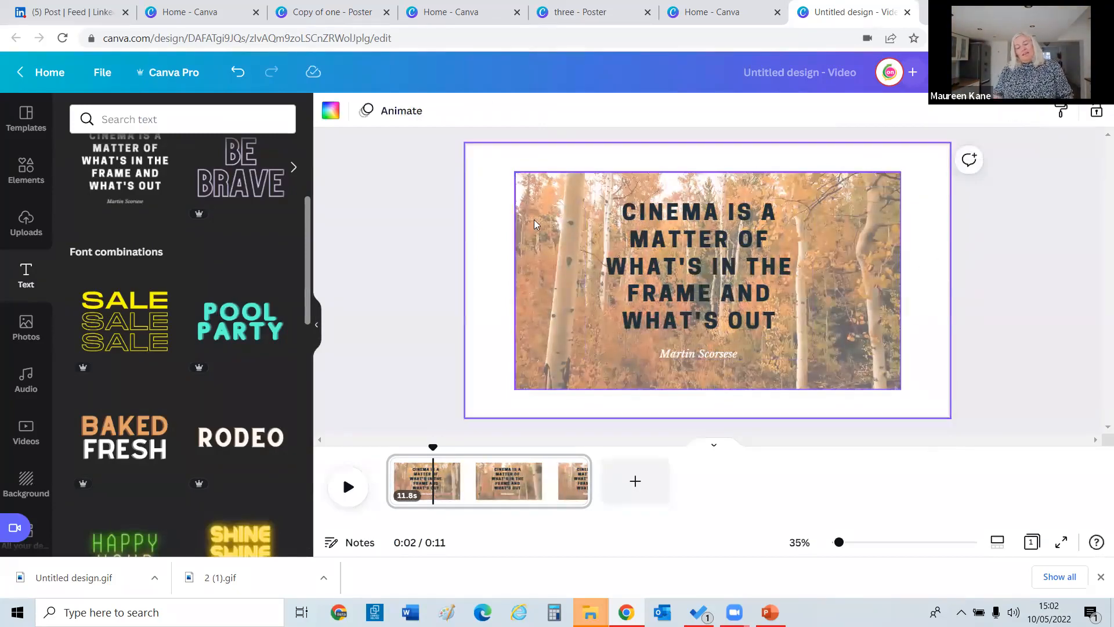
pyautogui.click(523, 213)
pyautogui.press('Delete')
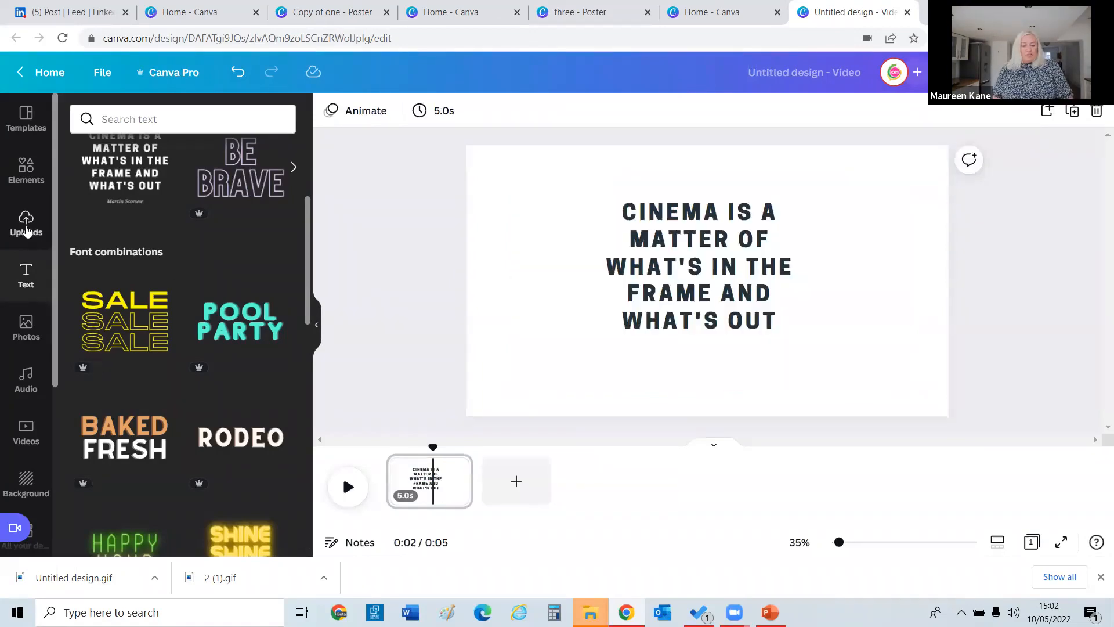
# Drag the Beach sea video onto the page and set it as the background.
pyautogui.click(26, 433)
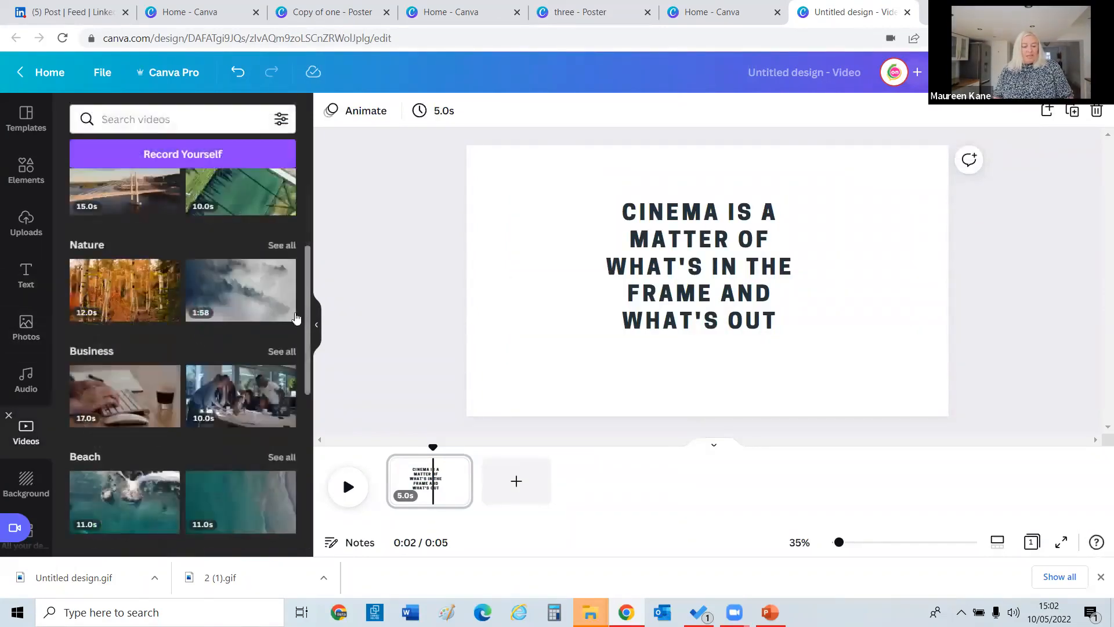
pyautogui.moveTo(309, 313); pyautogui.dragTo(306, 384)
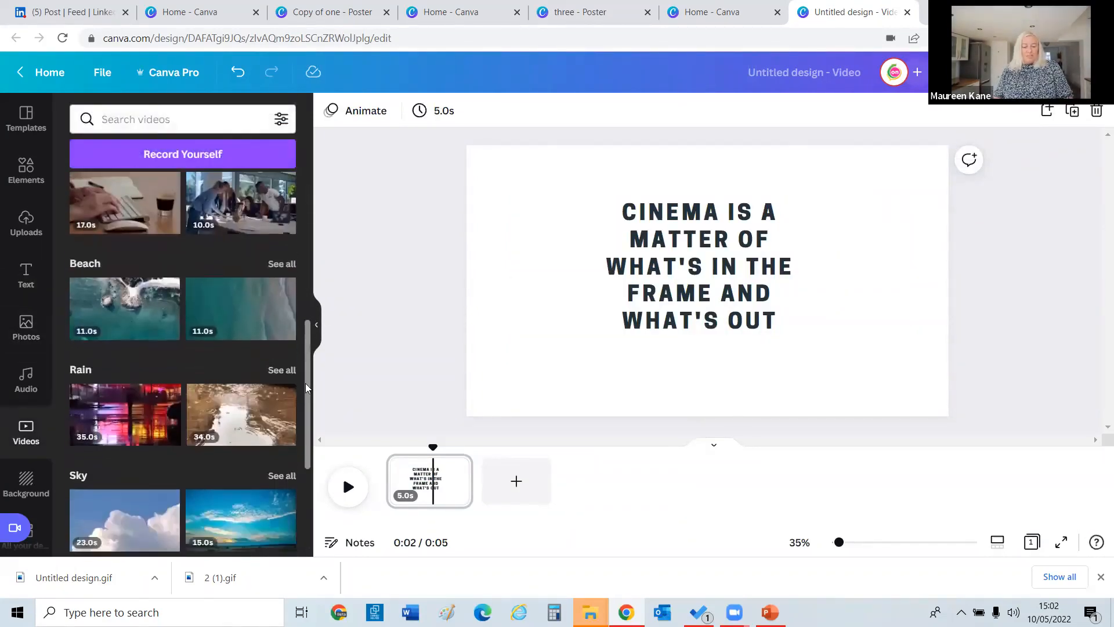
pyautogui.moveTo(239, 321); pyautogui.dragTo(518, 214)
pyautogui.rightClick(519, 213)
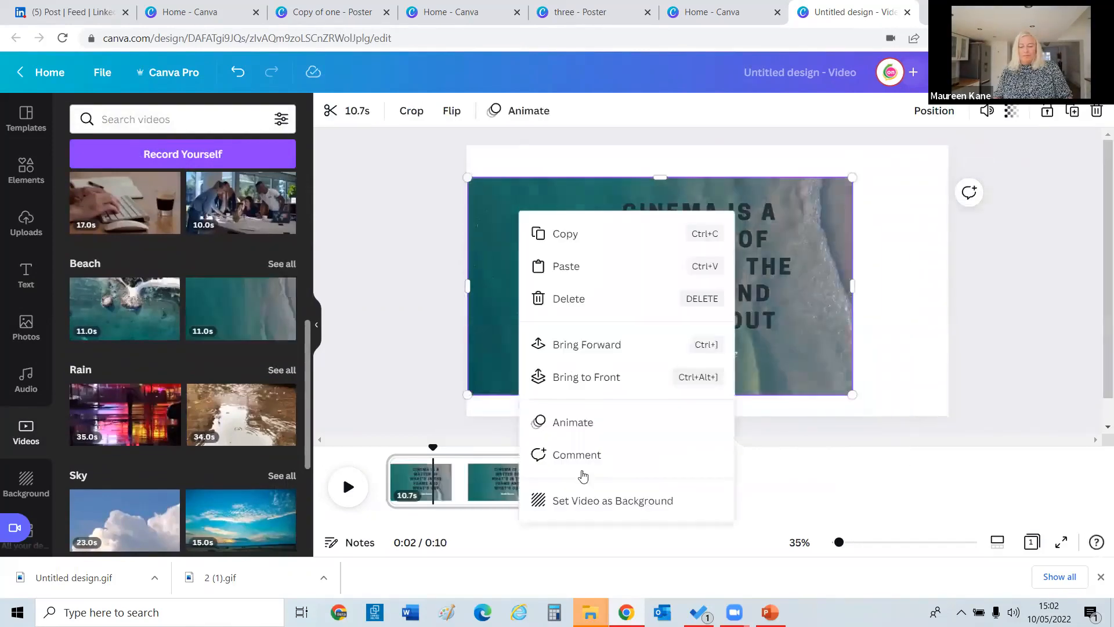
pyautogui.click(585, 503)
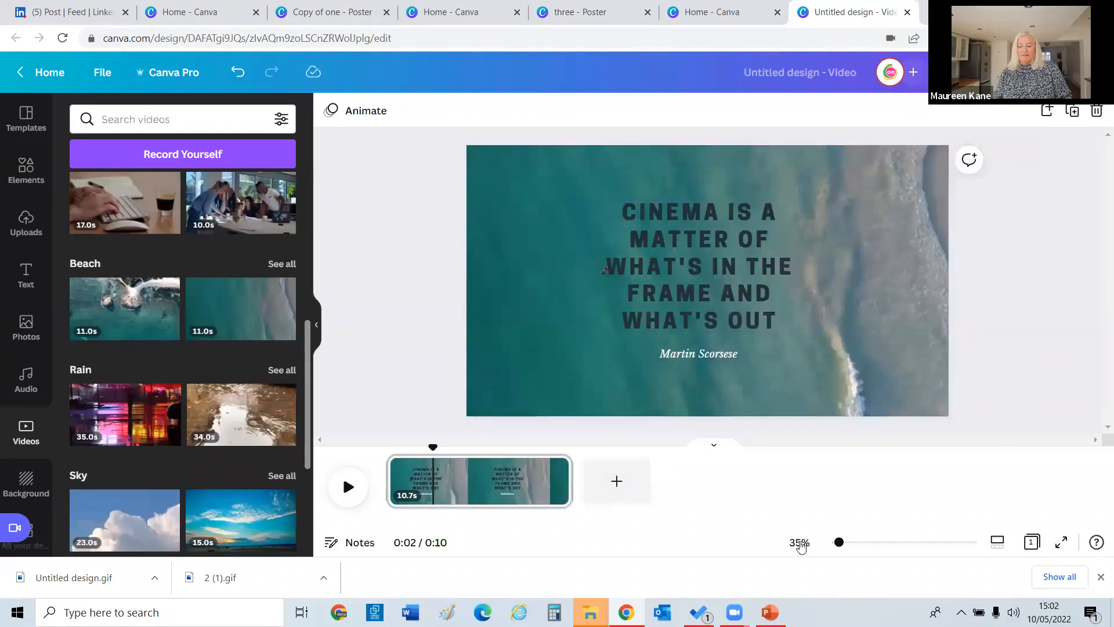
# Make the quote text white and preview the design full screen.
pyautogui.click(664, 287)
pyautogui.click(552, 112)
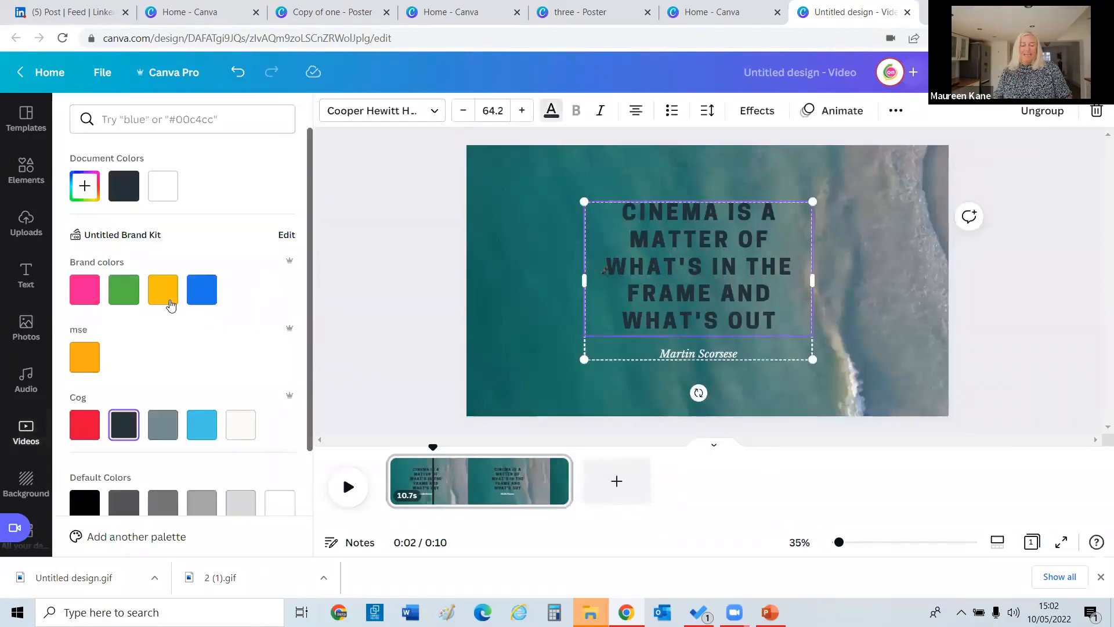
pyautogui.click(241, 424)
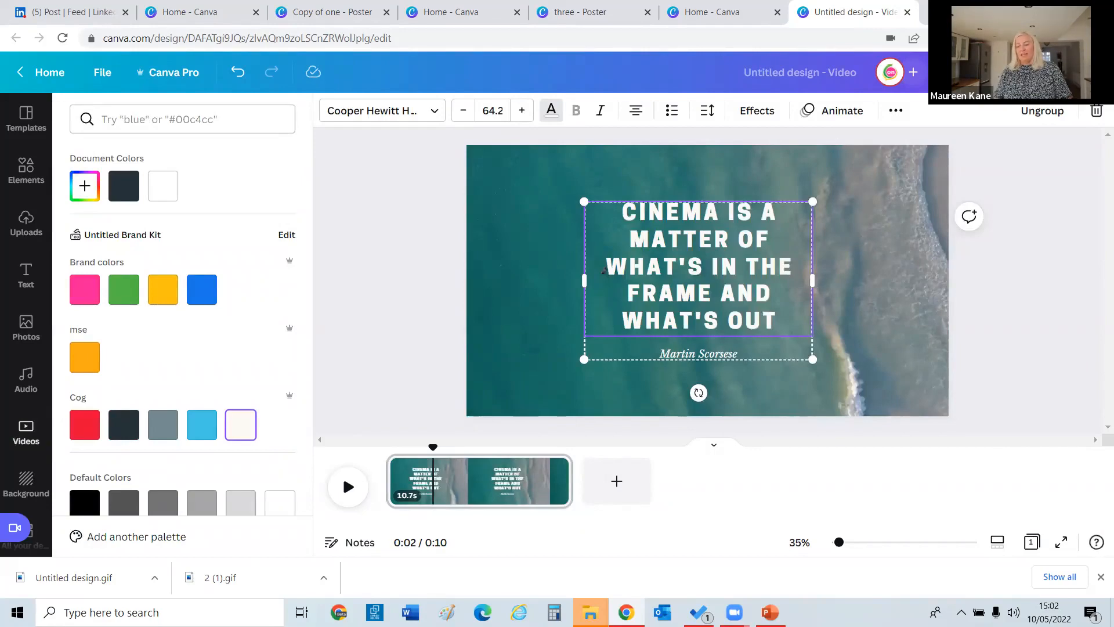
pyautogui.click(348, 487)
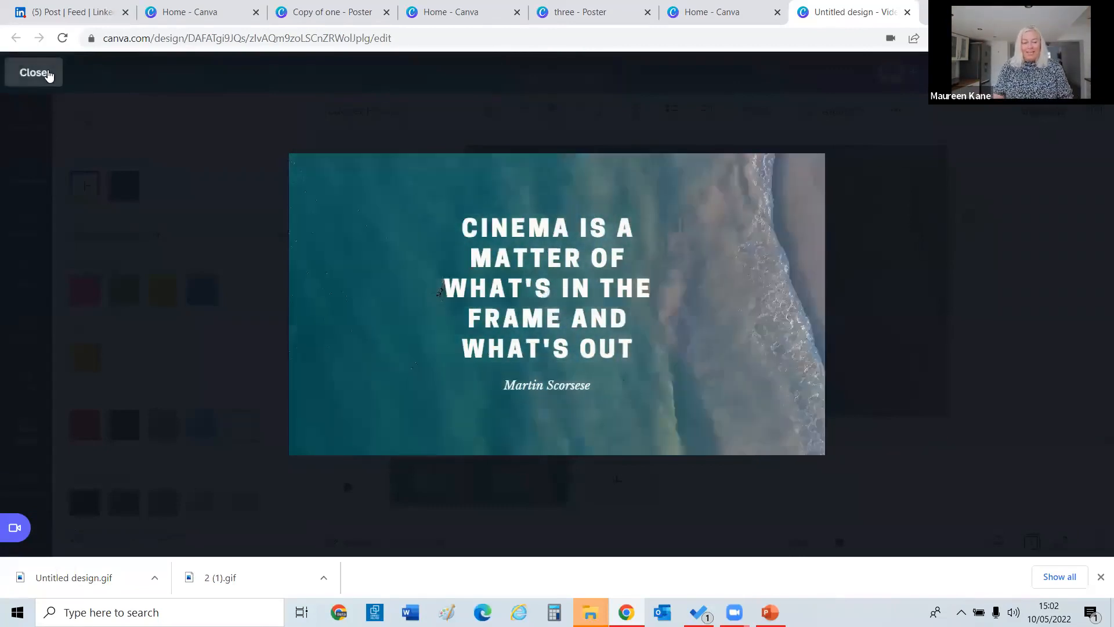
pyautogui.click(46, 73)
# Add the Calmly Successful audio track and play the design with it.
pyautogui.click(26, 376)
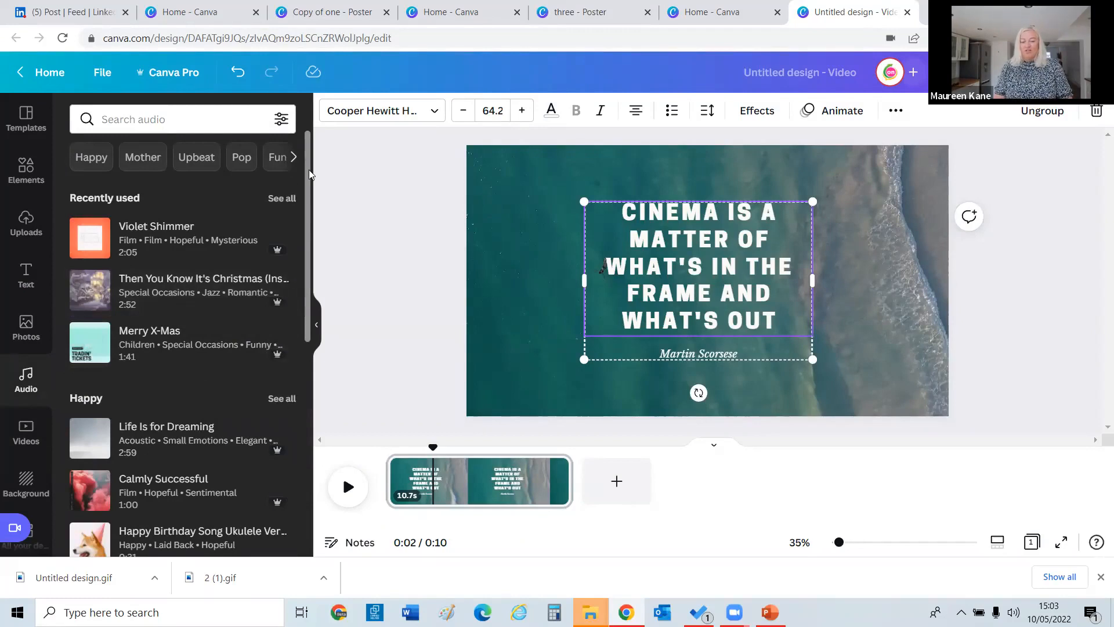
pyautogui.scroll(-3, 303, 214)
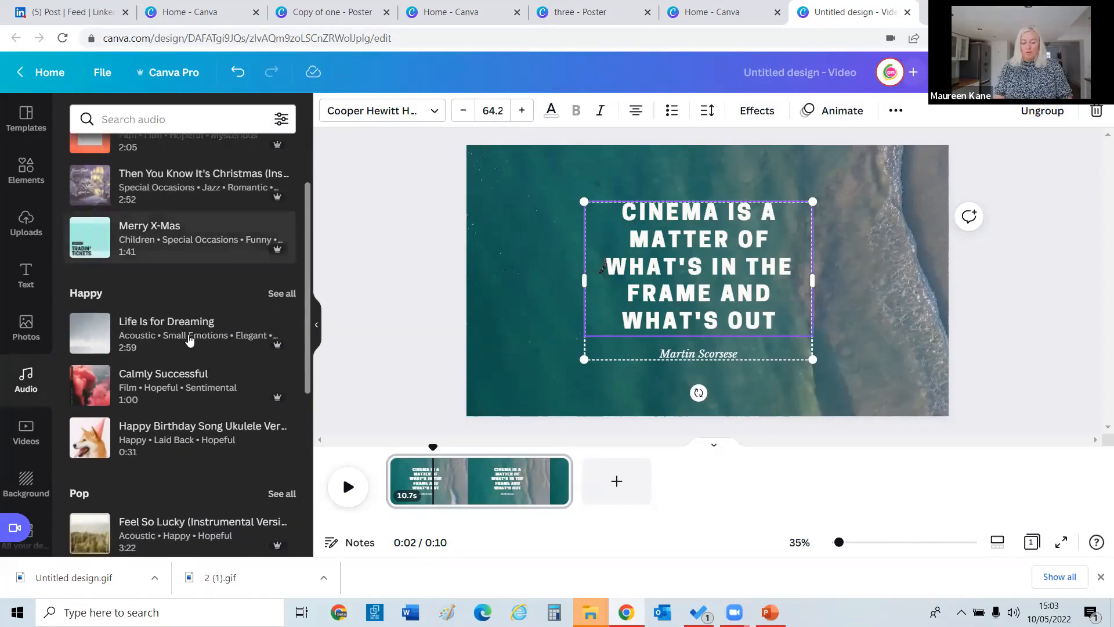
pyautogui.click(187, 395)
pyautogui.scroll(-1, 277, 414)
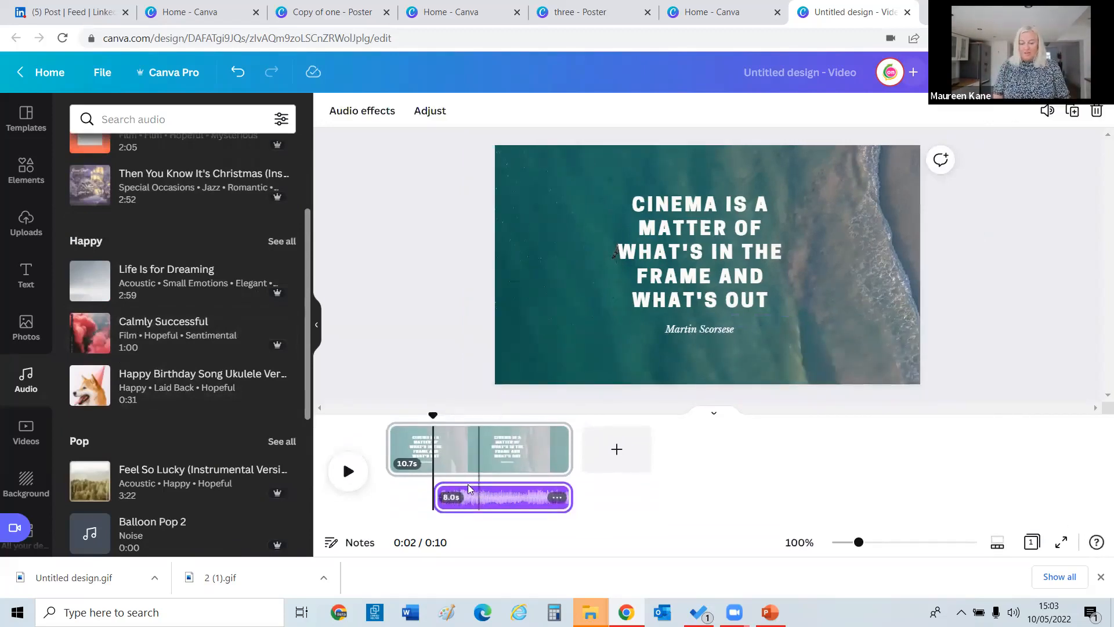
pyautogui.click(389, 490)
pyautogui.click(467, 500)
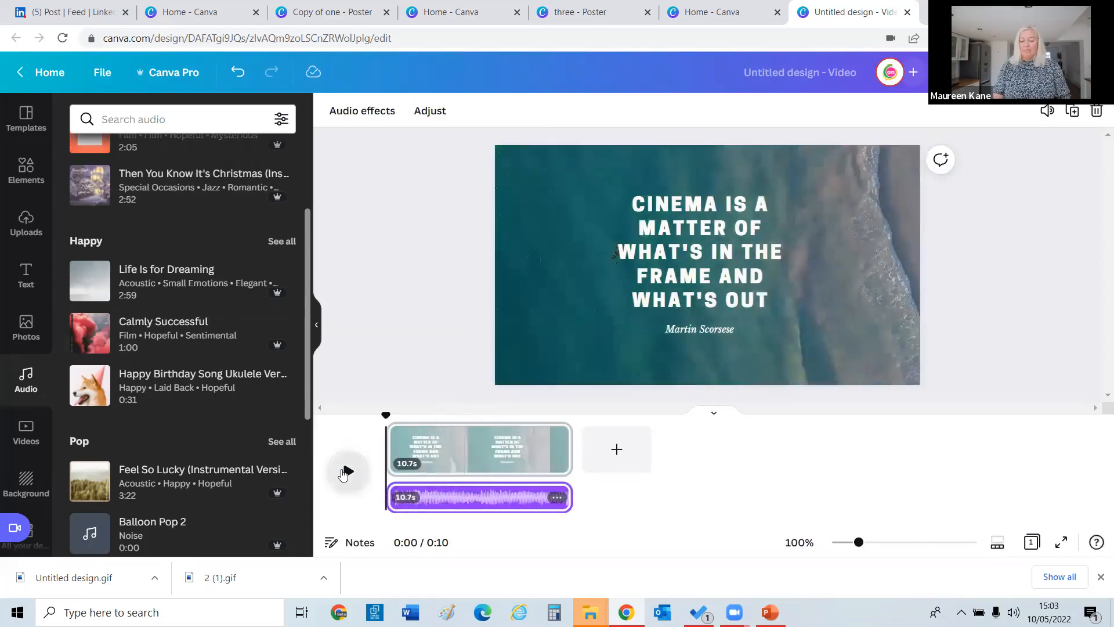
pyautogui.click(346, 471)
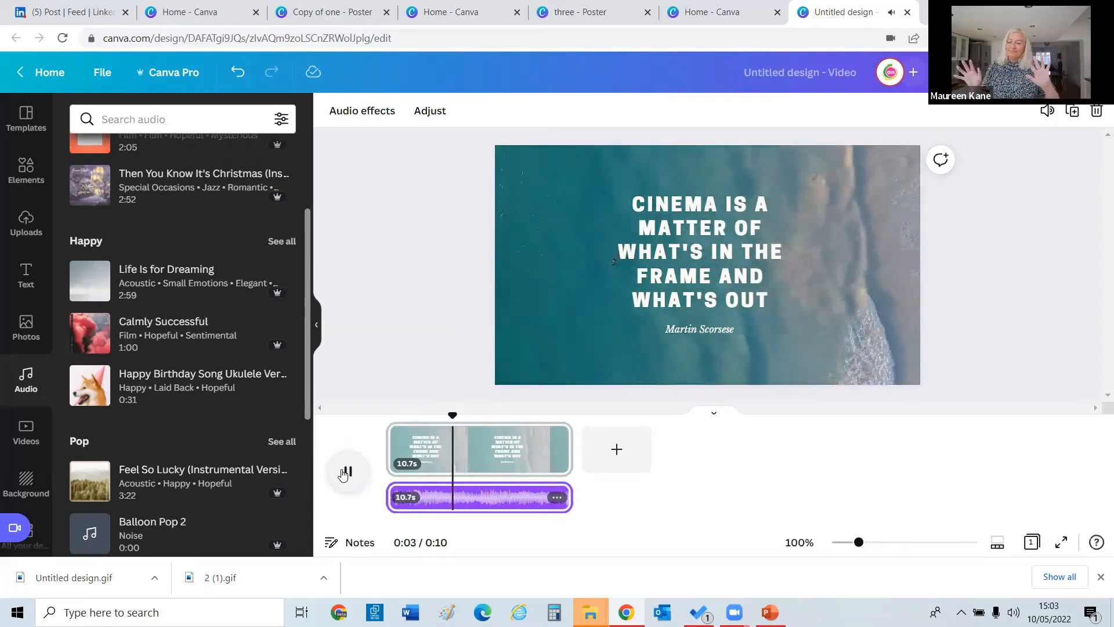
# Lower the music track's volume from 100 down to zero.
pyautogui.click(1047, 110)
pyautogui.moveTo(1007, 149); pyautogui.dragTo(842, 152)
pyautogui.click(1007, 257)
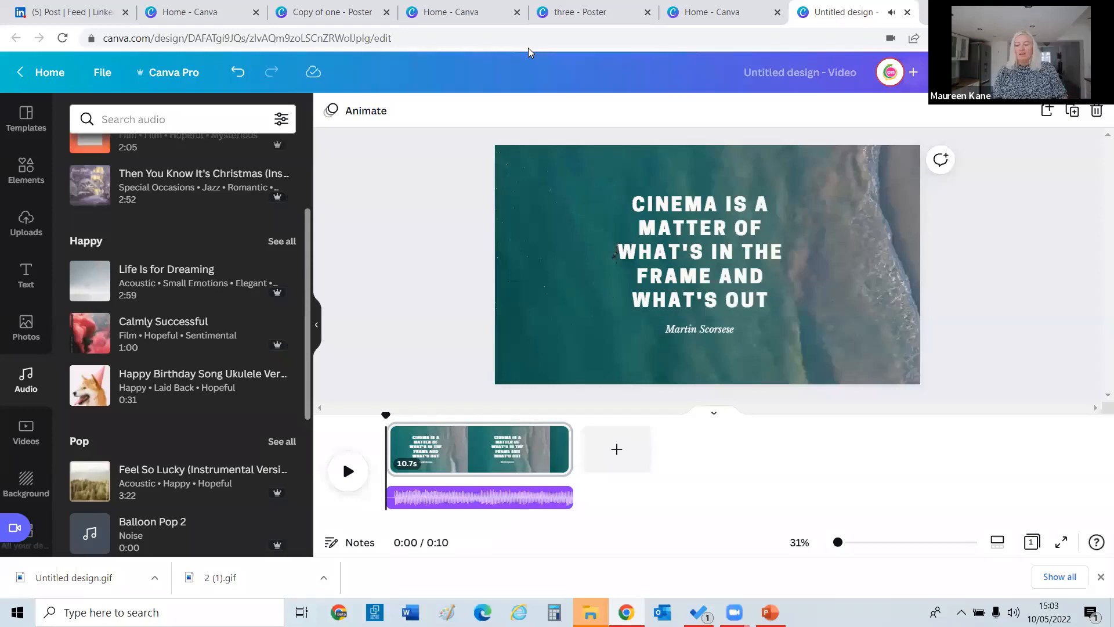
# Open the Download panel and review the file types, leaving MP4 Video selected.
pyautogui.click(987, 72)
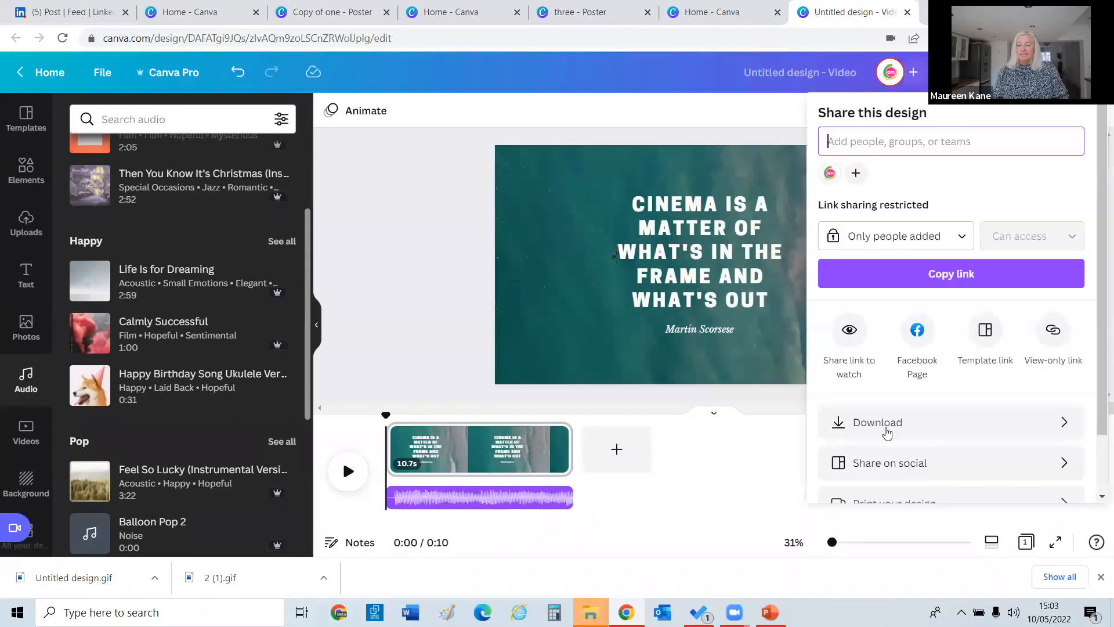
pyautogui.click(836, 432)
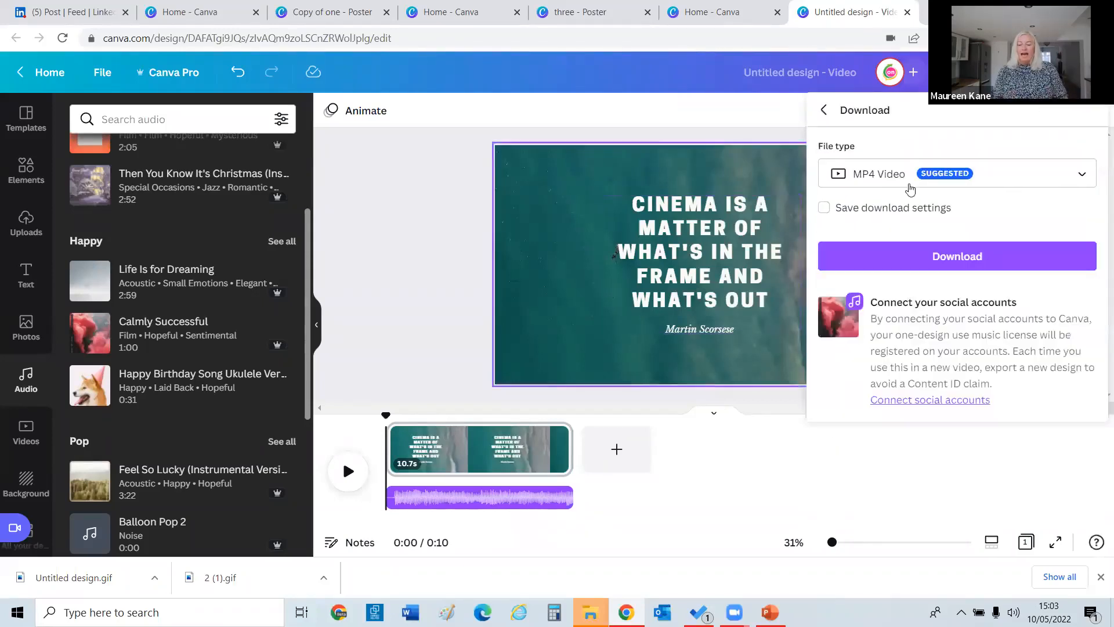
pyautogui.click(869, 182)
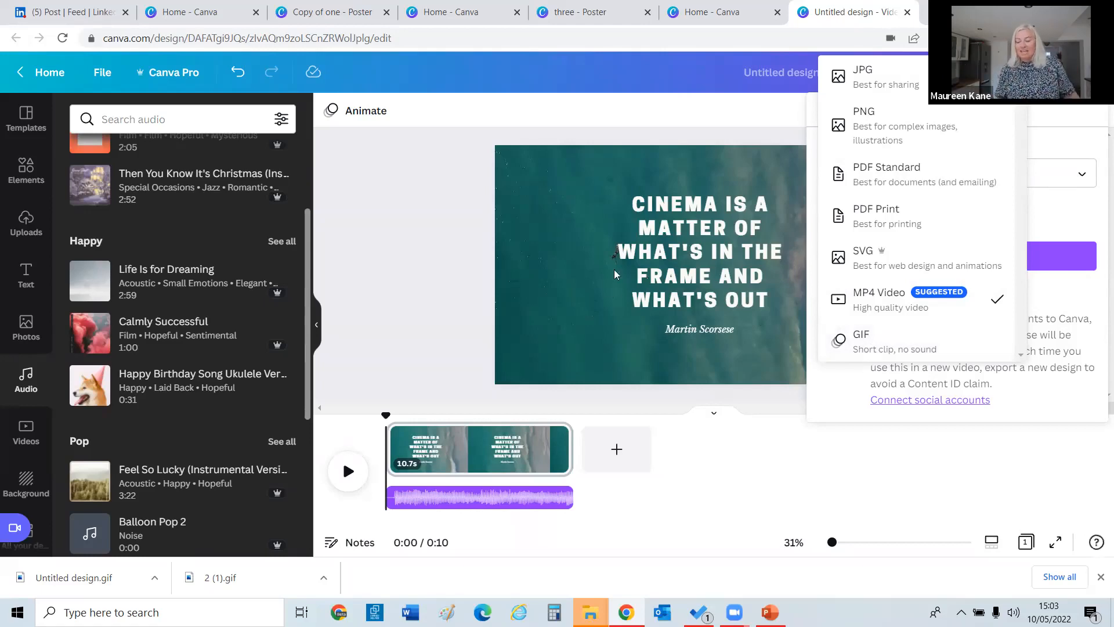
pyautogui.click(665, 403)
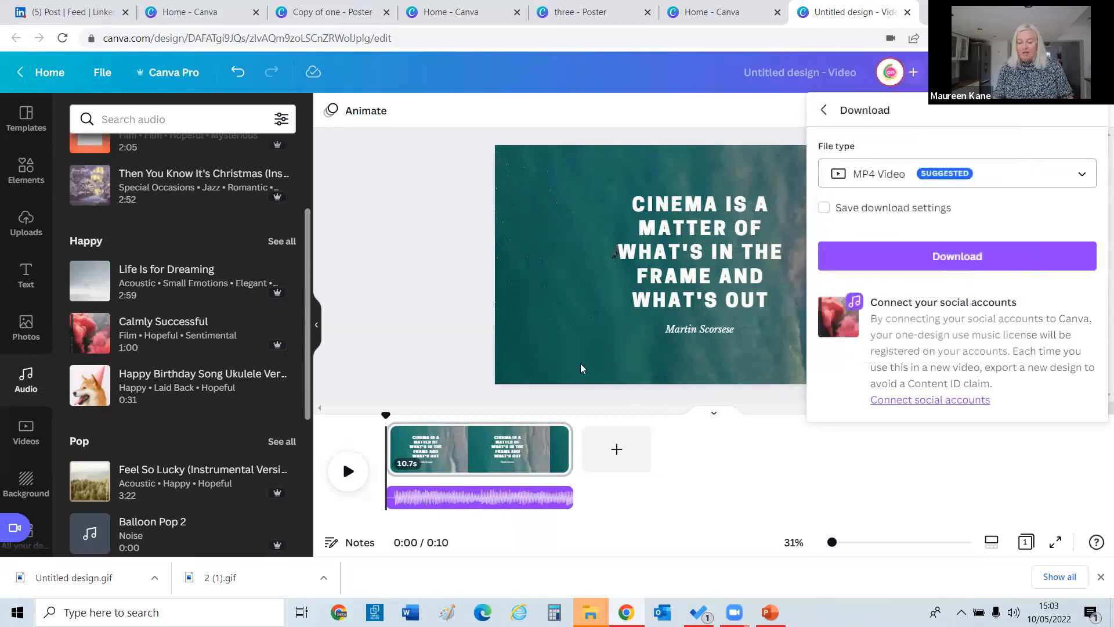
# Delete the music track, then open the Videos library, leaving the recording studio without recording.
pyautogui.click(487, 502)
pyautogui.press('Delete')
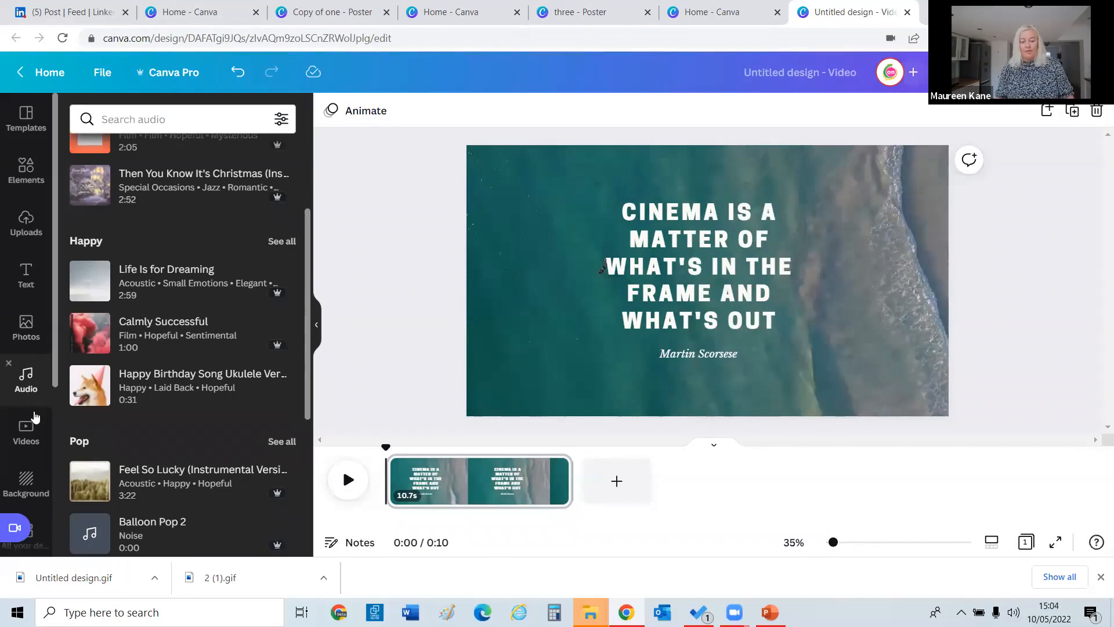
pyautogui.click(26, 429)
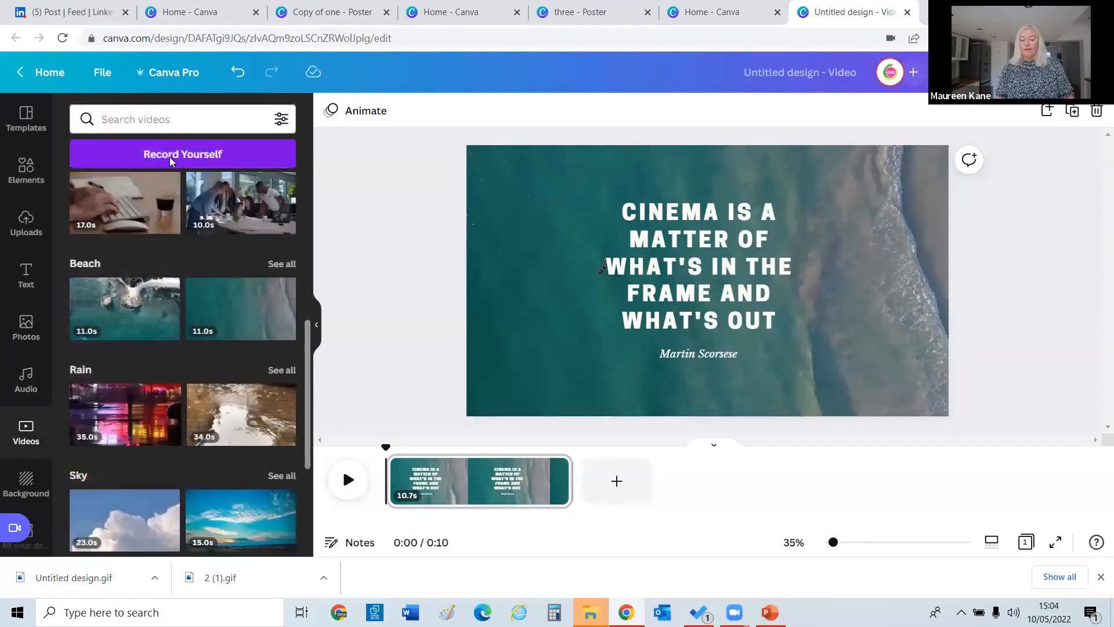
pyautogui.click(167, 154)
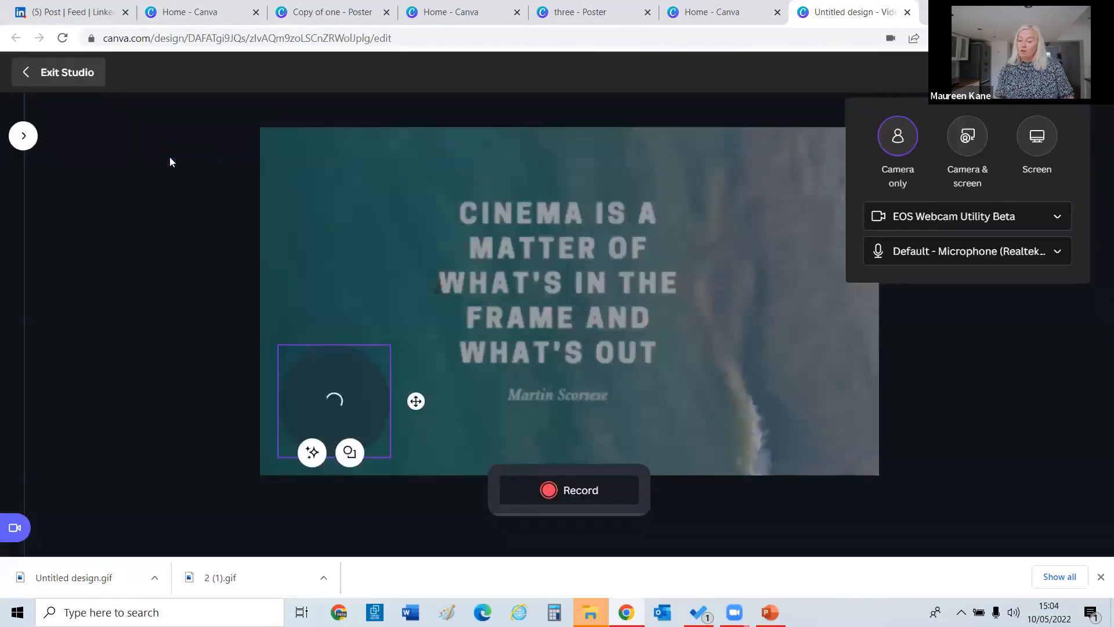
pyautogui.click(52, 81)
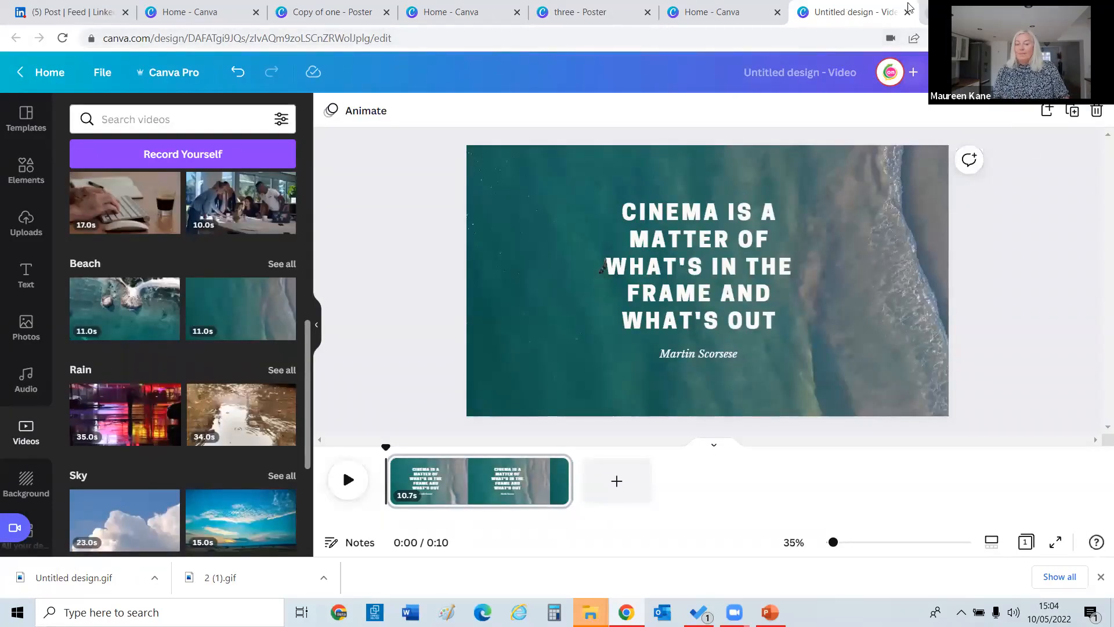
pyautogui.click(73, 12)
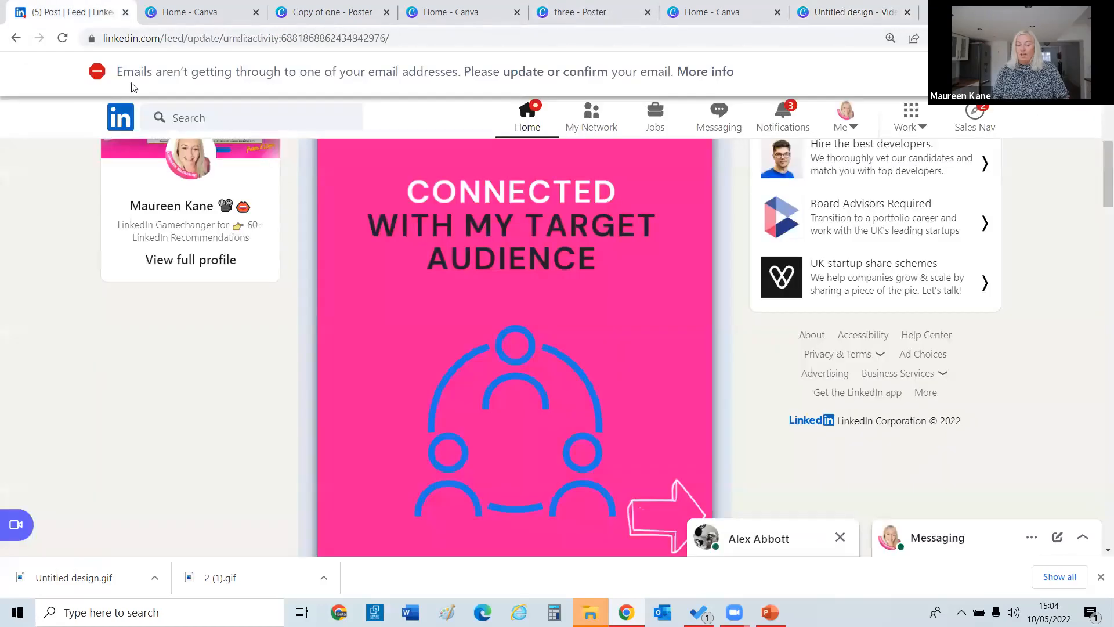
pyautogui.click(120, 118)
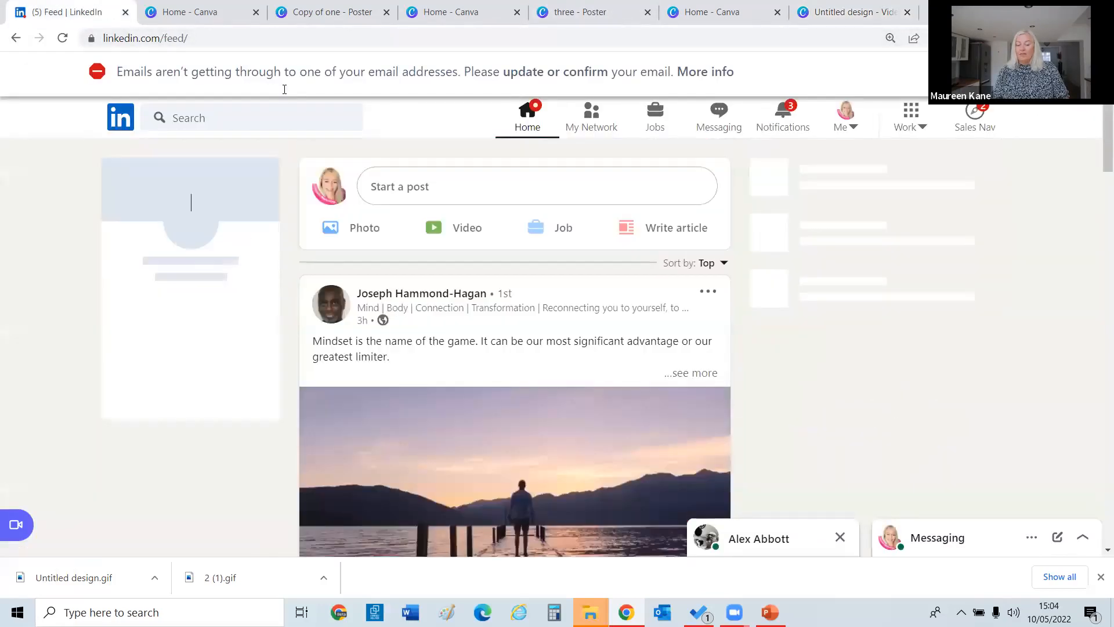
pyautogui.click(407, 191)
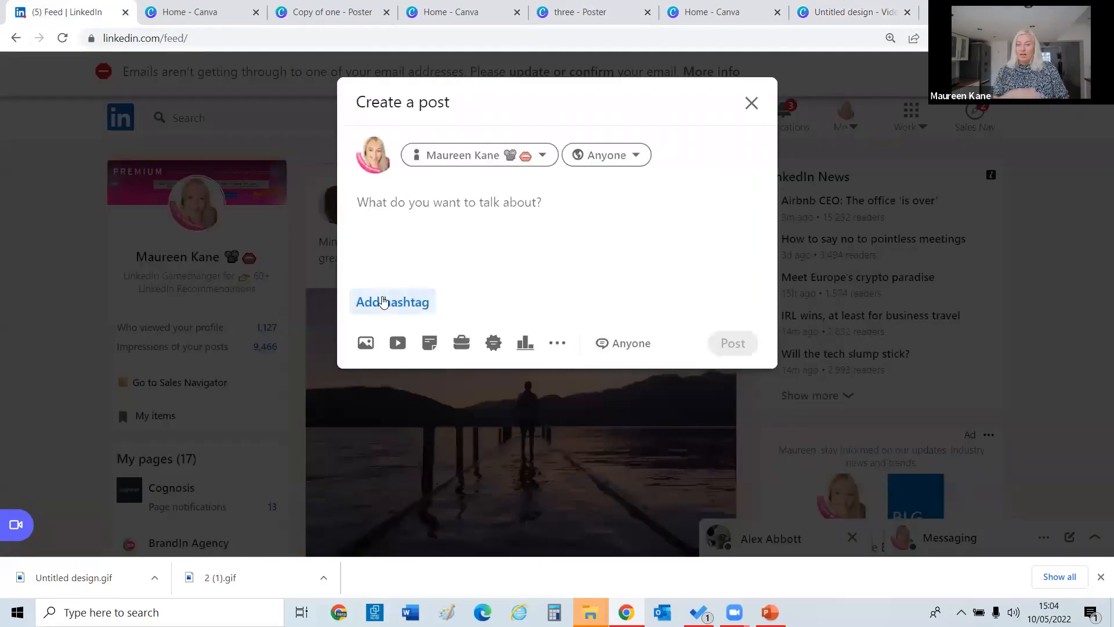
pyautogui.click(364, 348)
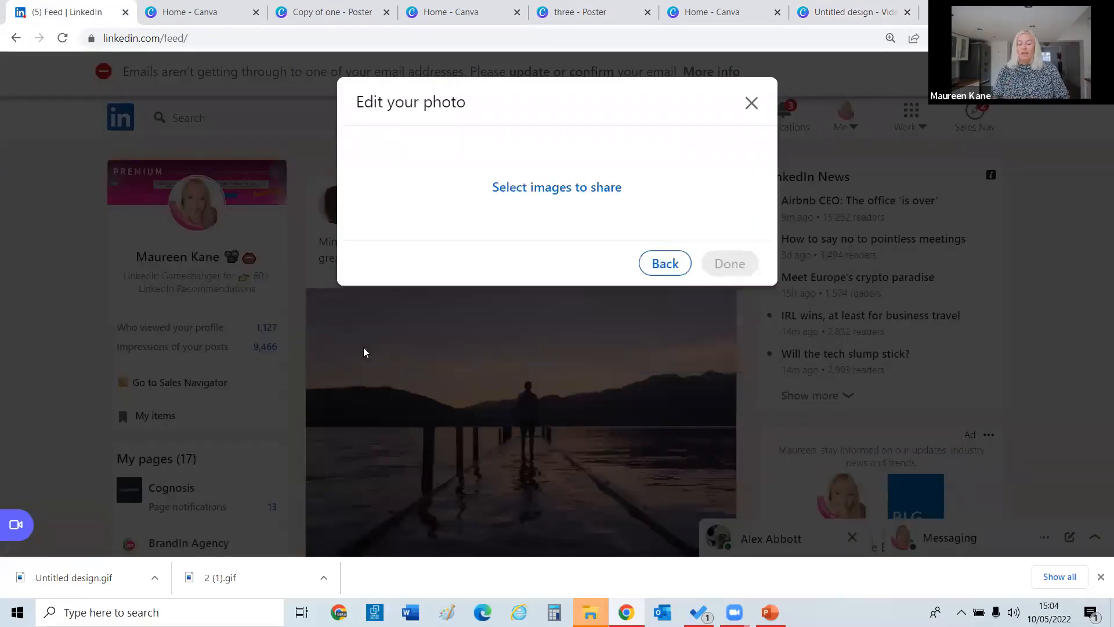
pyautogui.click(586, 188)
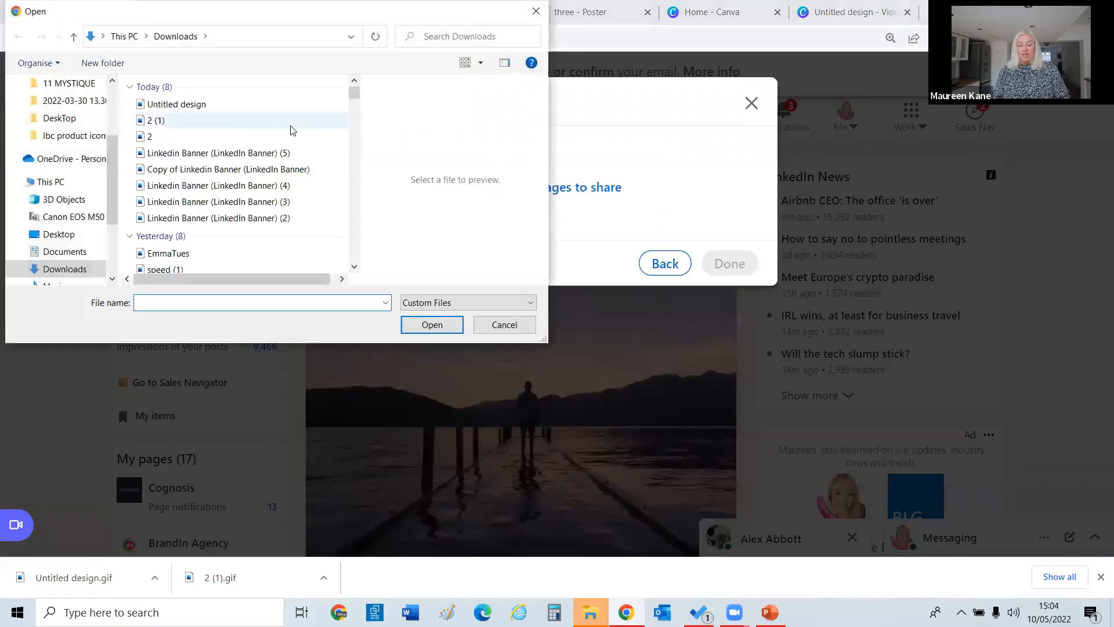
pyautogui.click(184, 121)
pyautogui.doubleClick(184, 120)
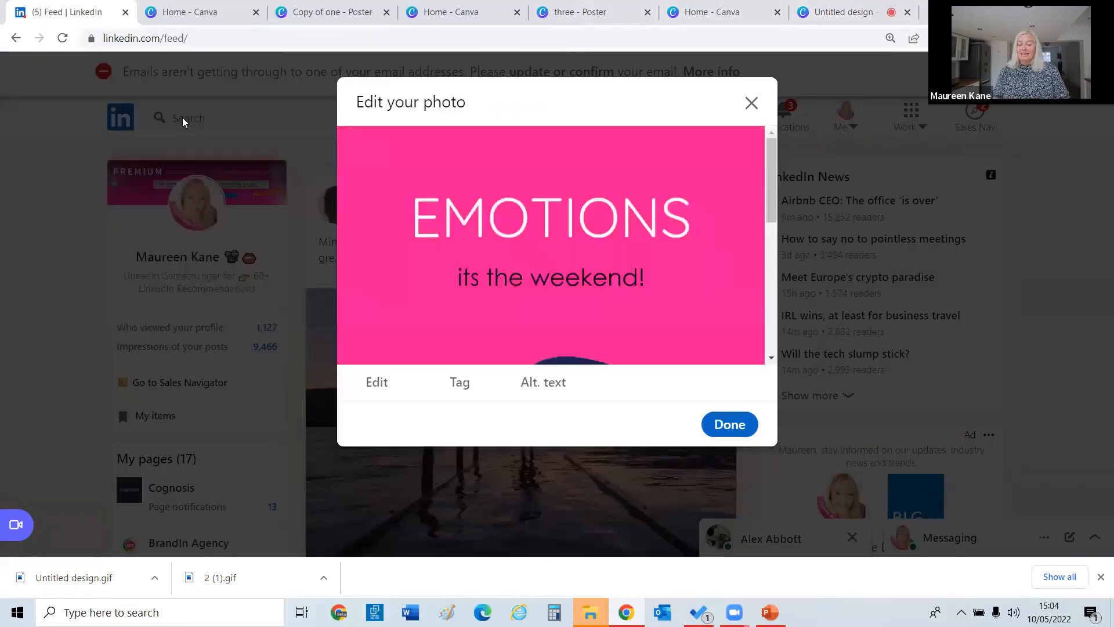
pyautogui.scroll(-3, 763, 146)
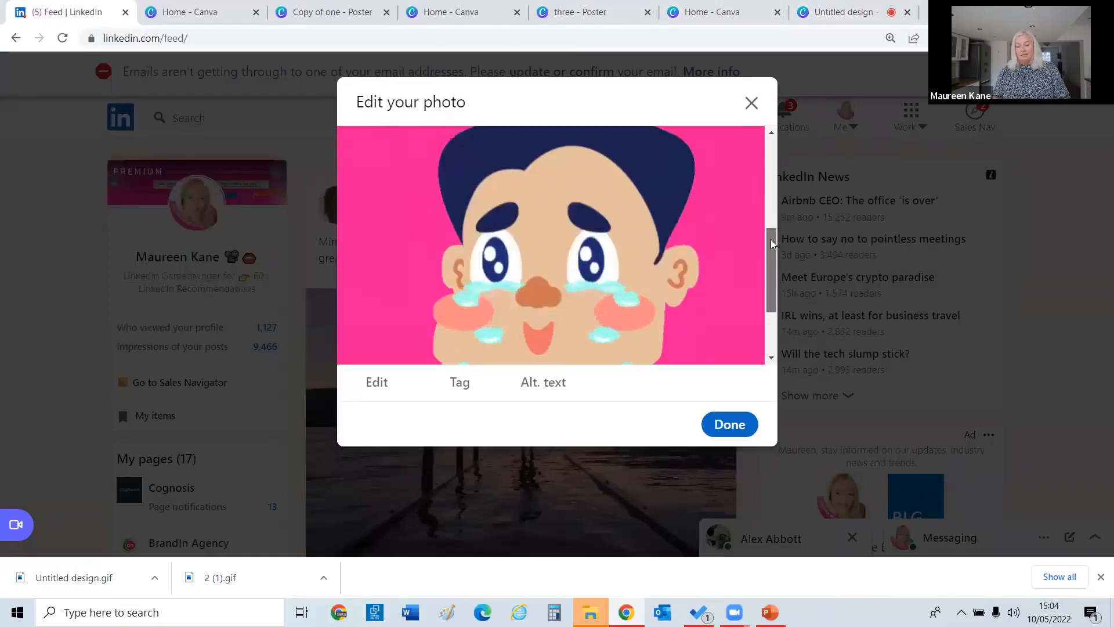
pyautogui.scroll(3, 763, 150)
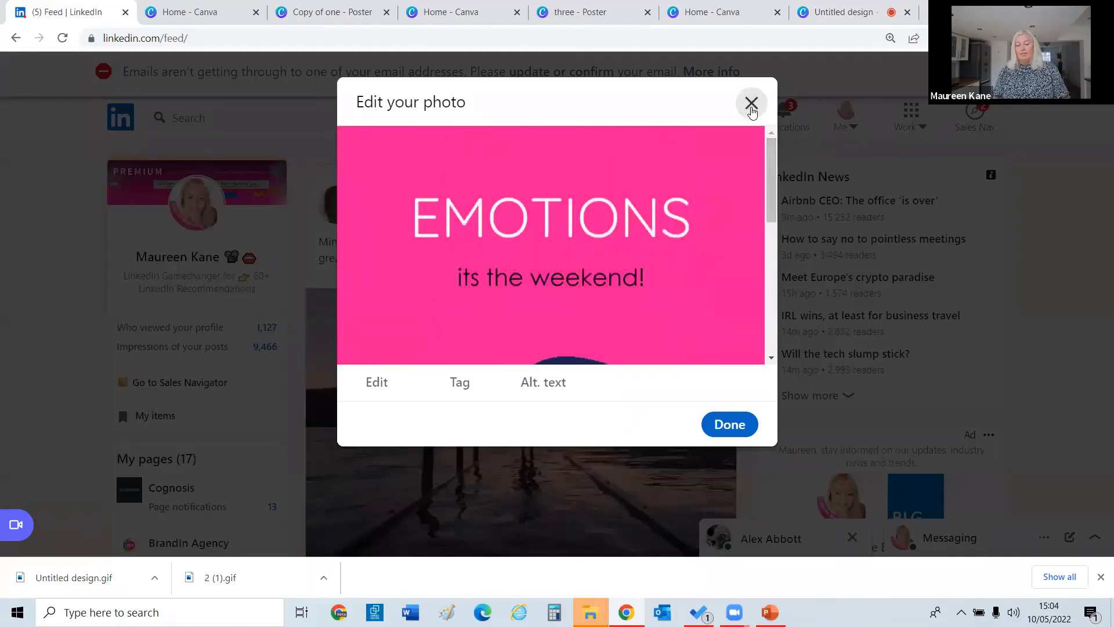
pyautogui.click(751, 104)
pyautogui.click(424, 186)
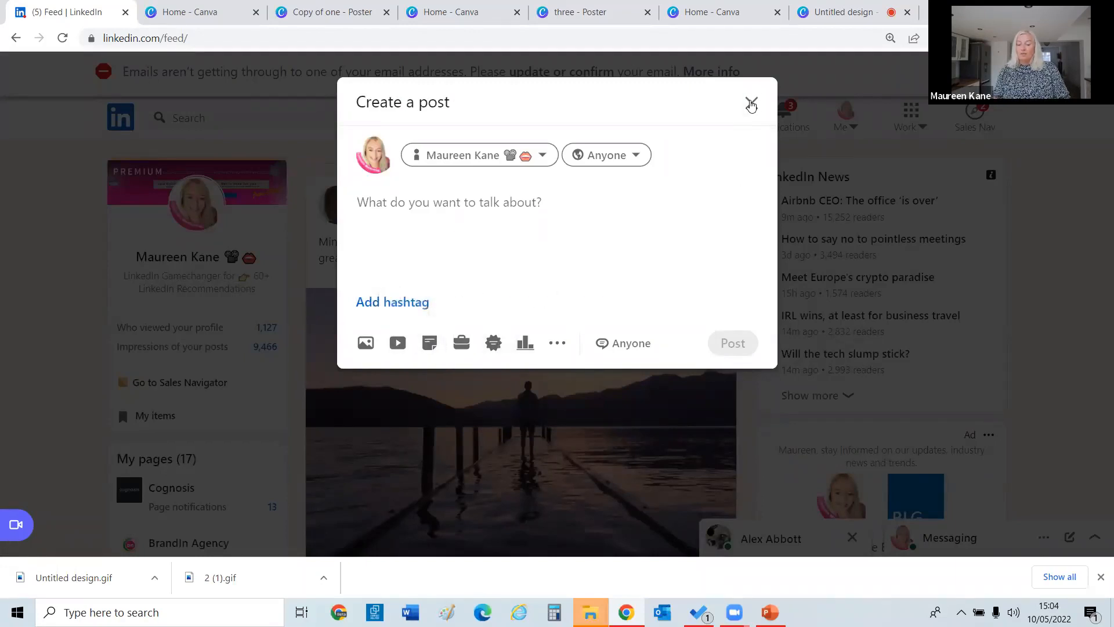
pyautogui.click(751, 103)
pyautogui.click(834, 11)
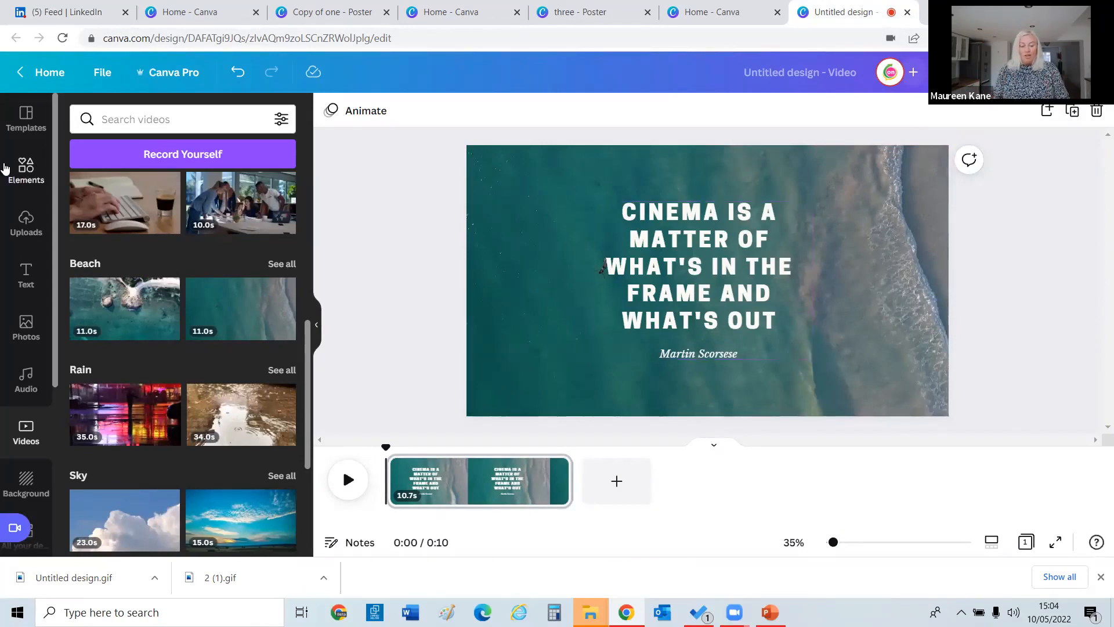
# Add the UFO Turtle Costume sticker from Elements to the video.
pyautogui.click(26, 169)
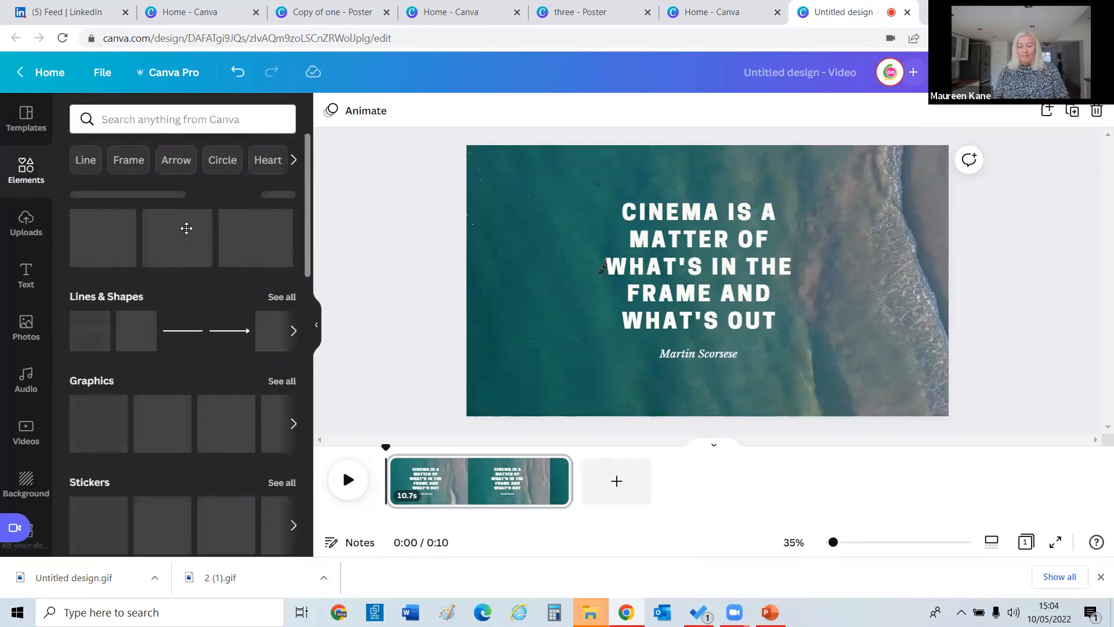
pyautogui.click(117, 507)
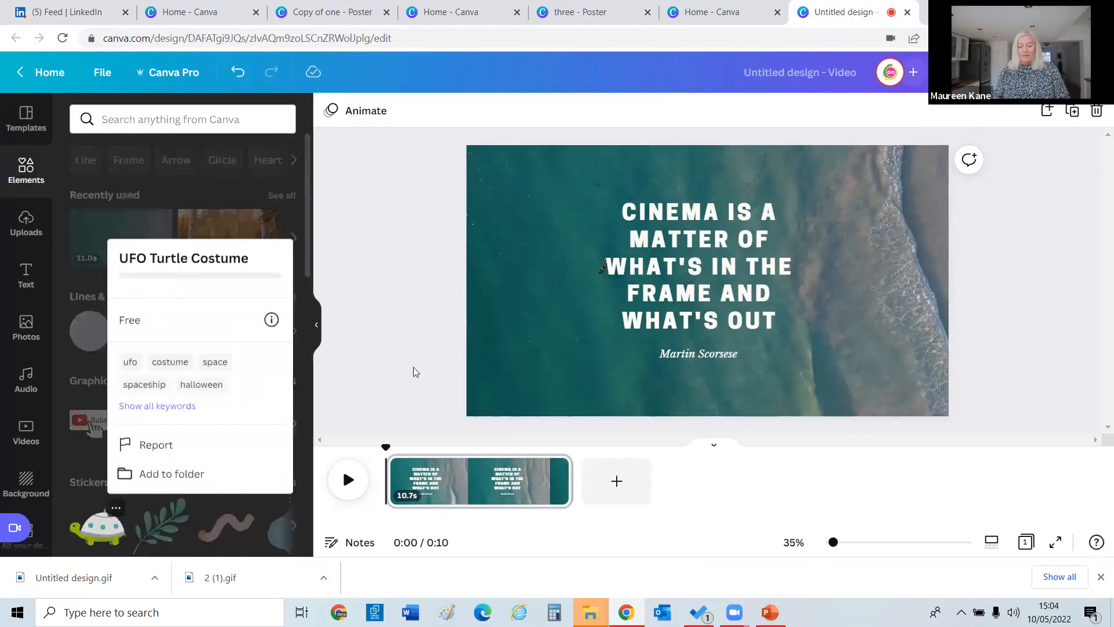
pyautogui.click(99, 529)
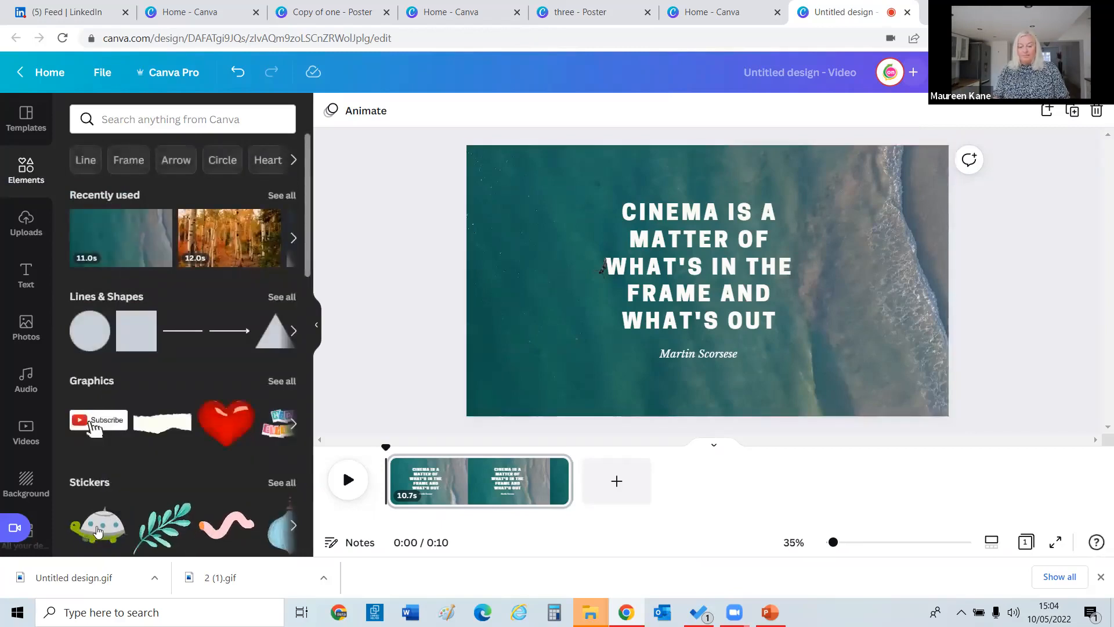
pyautogui.click(97, 532)
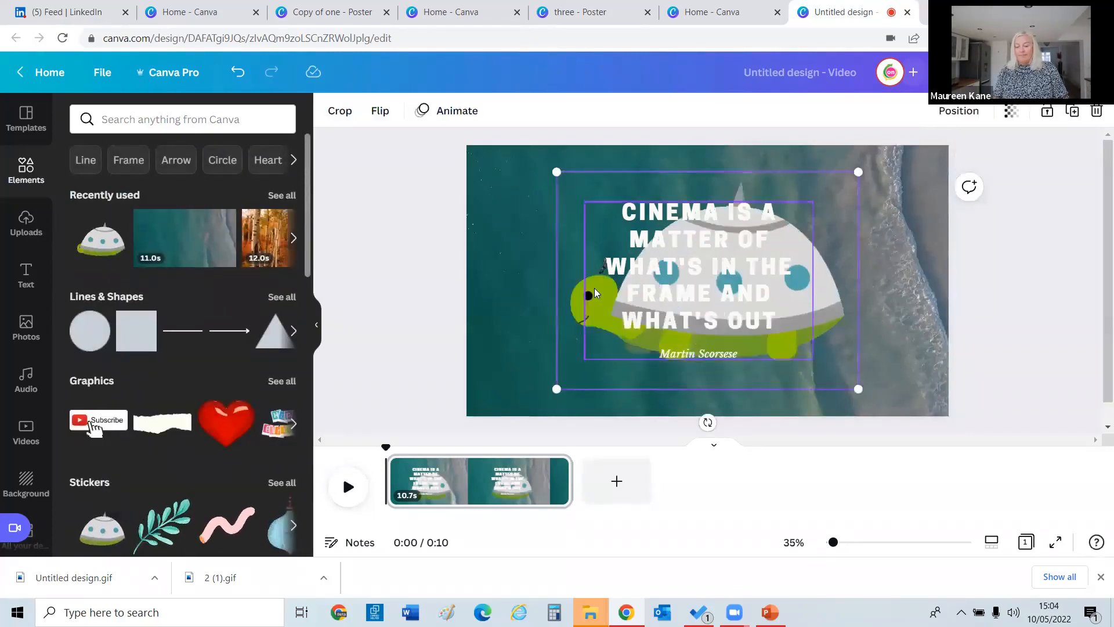
# Shrink the turtle sticker into the bottom-right corner and preview the video full screen.
pyautogui.moveTo(557, 172); pyautogui.dragTo(871, 342)
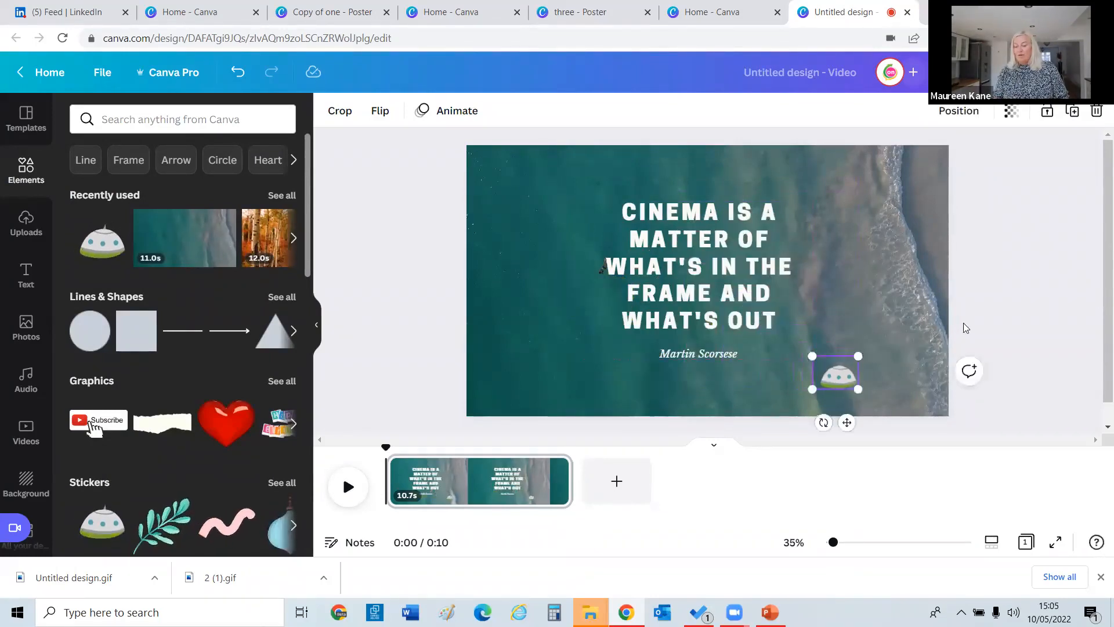
pyautogui.click(965, 325)
pyautogui.click(852, 380)
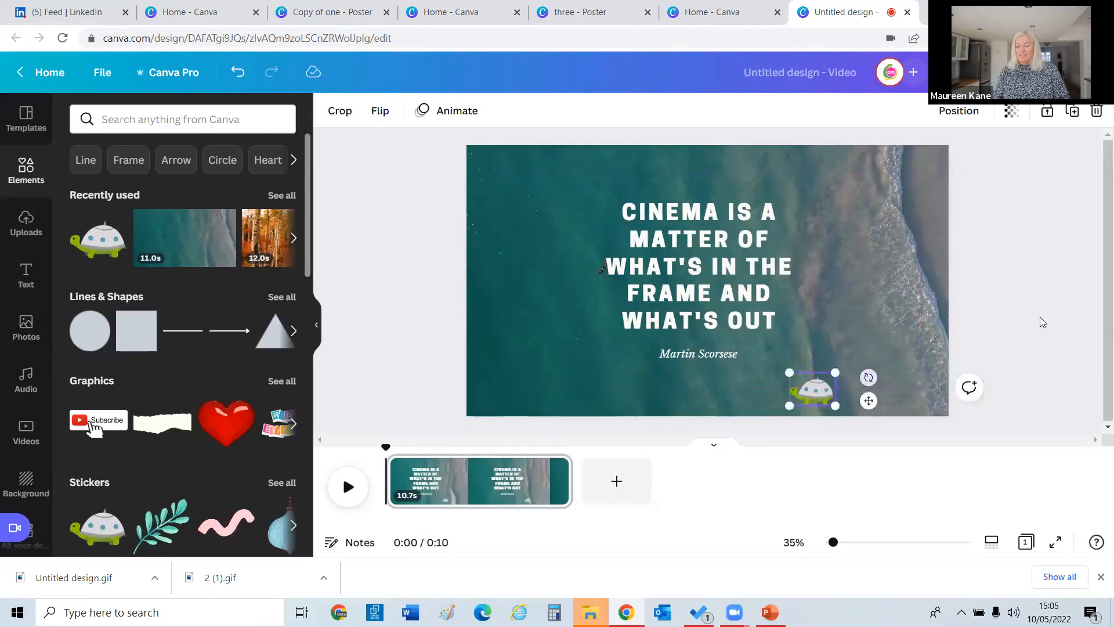
pyautogui.click(997, 230)
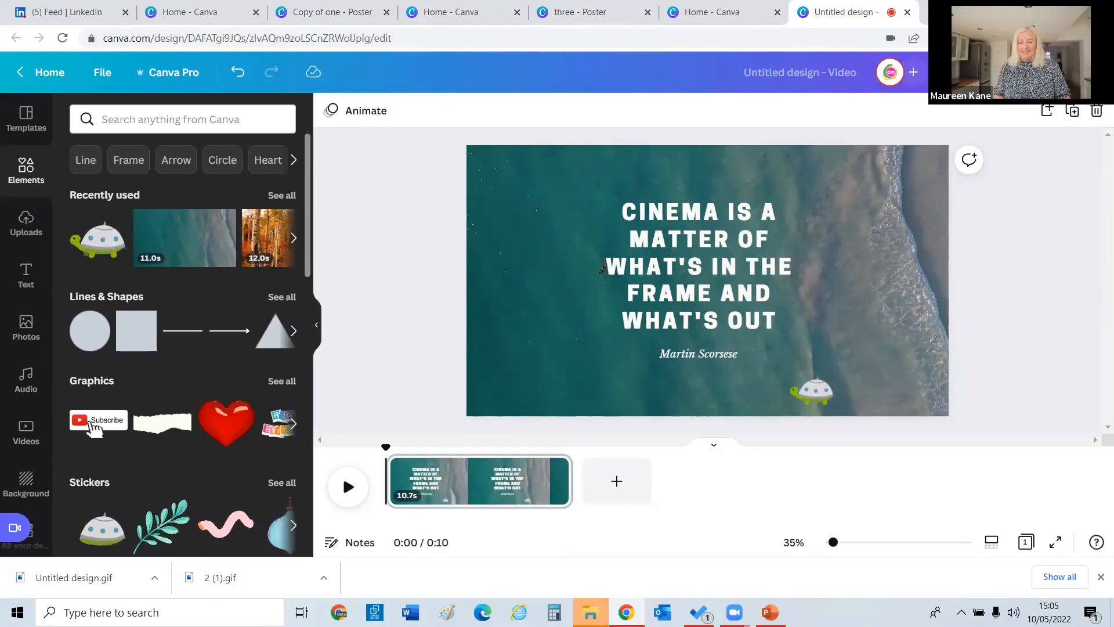
pyautogui.click(978, 72)
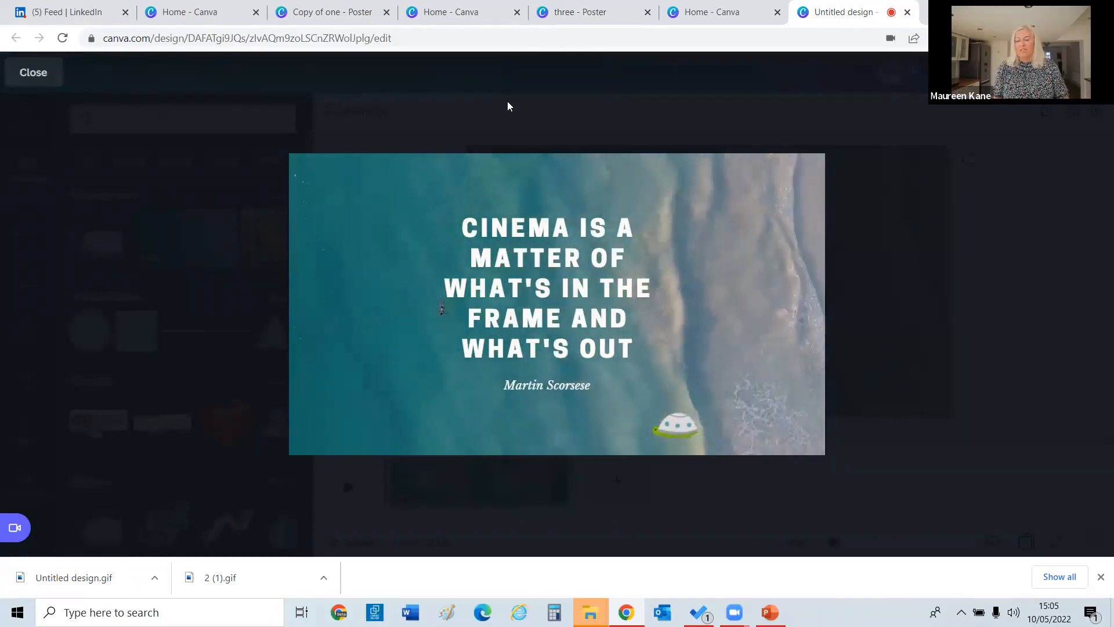
pyautogui.click(43, 81)
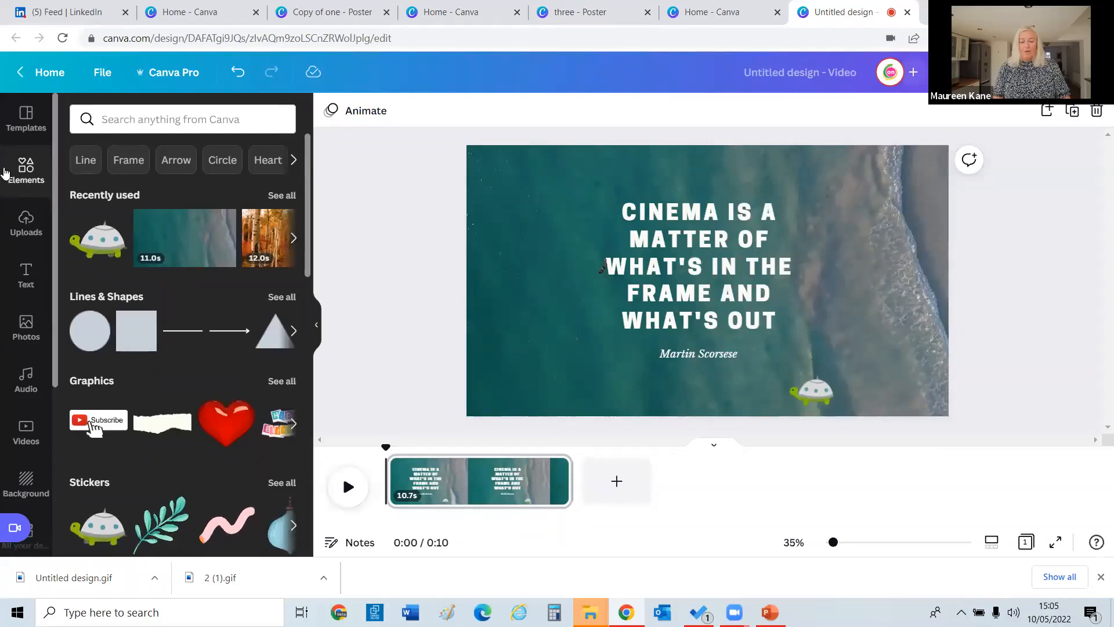
# Go to the Canva home page, scroll to Recent designs, and open the 'two' poster.
pyautogui.click(42, 77)
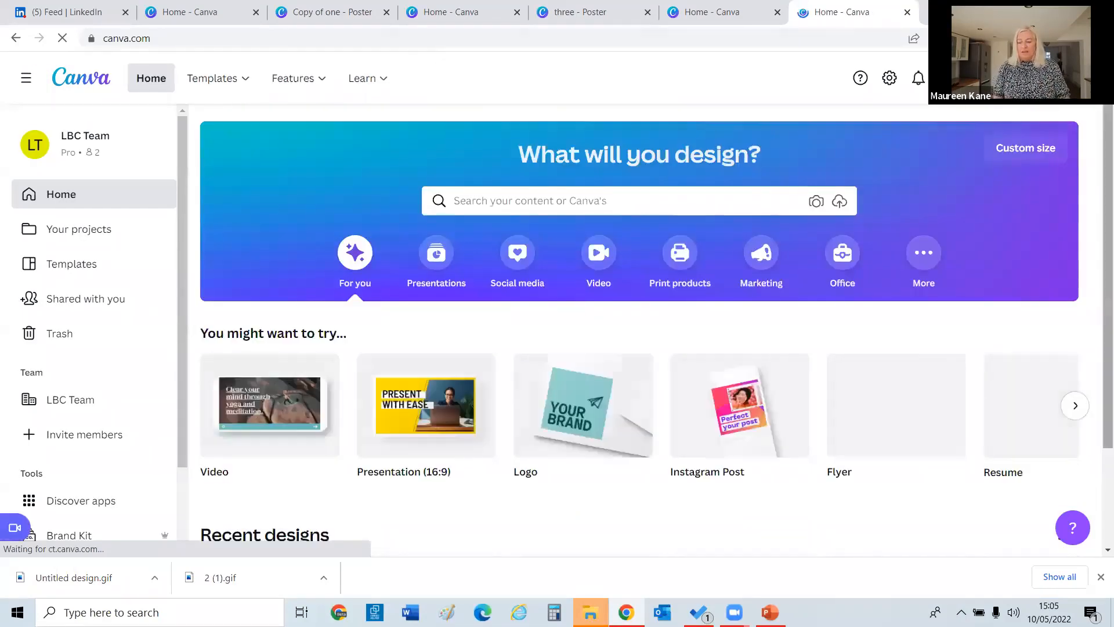
pyautogui.scroll(-4, 1097, 256)
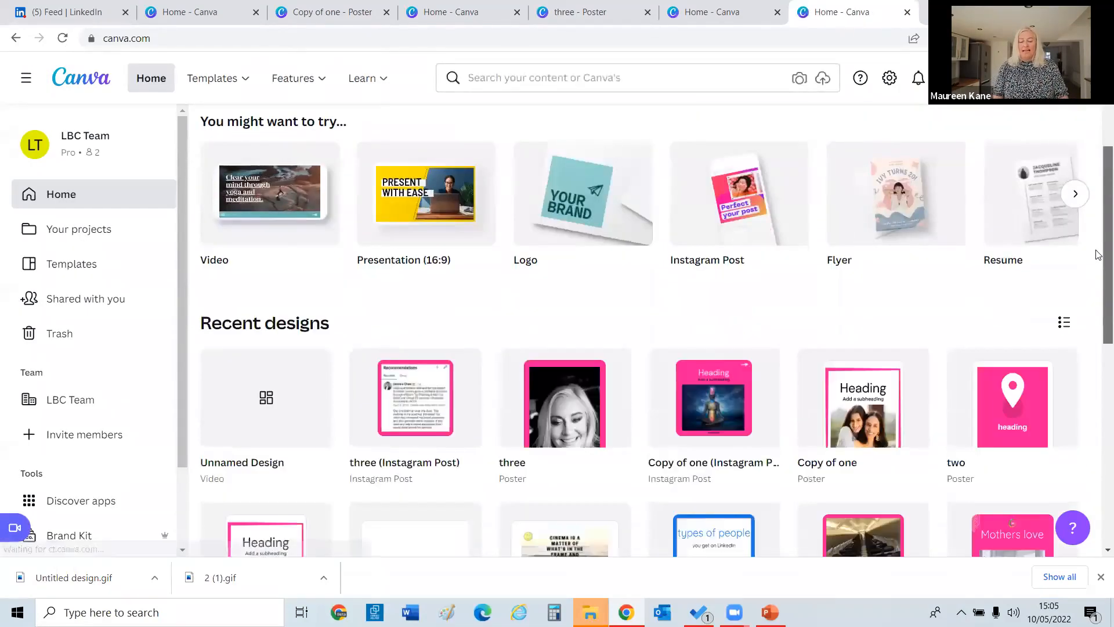
pyautogui.scroll(-2, 1098, 176)
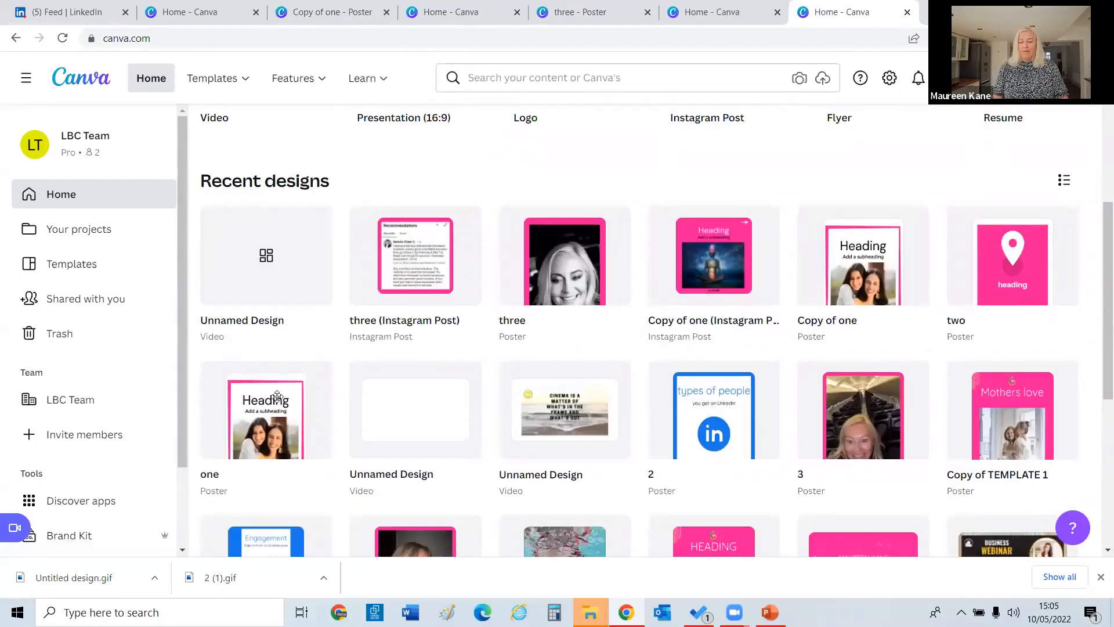
pyautogui.click(1011, 287)
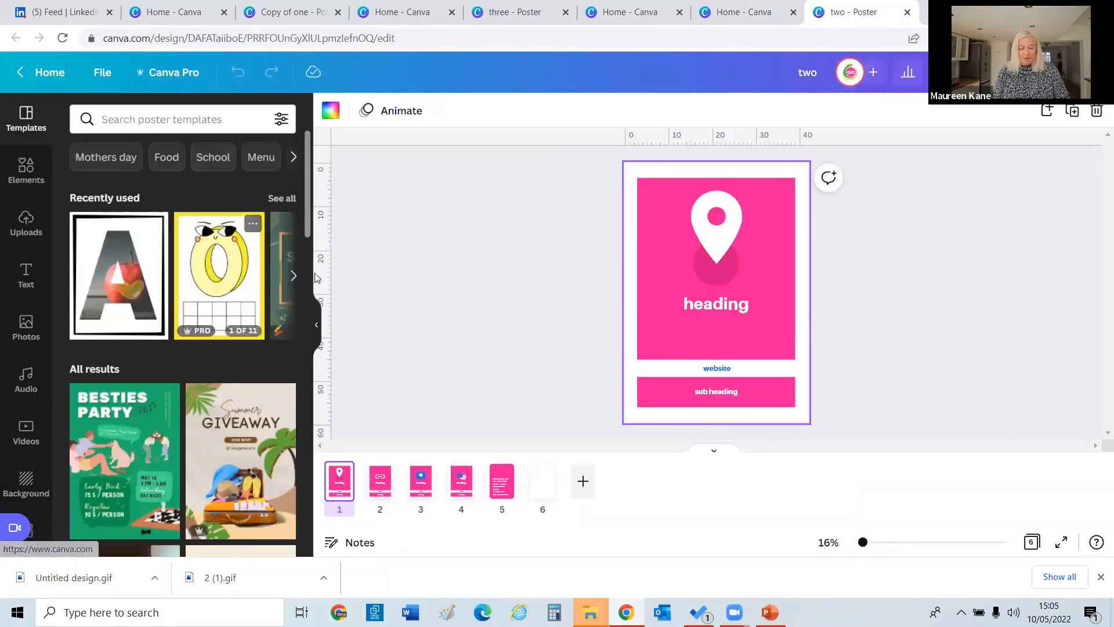
# On page 2, delete the link icon, change the heading to 'mental health', and start an Elements search.
pyautogui.click(708, 225)
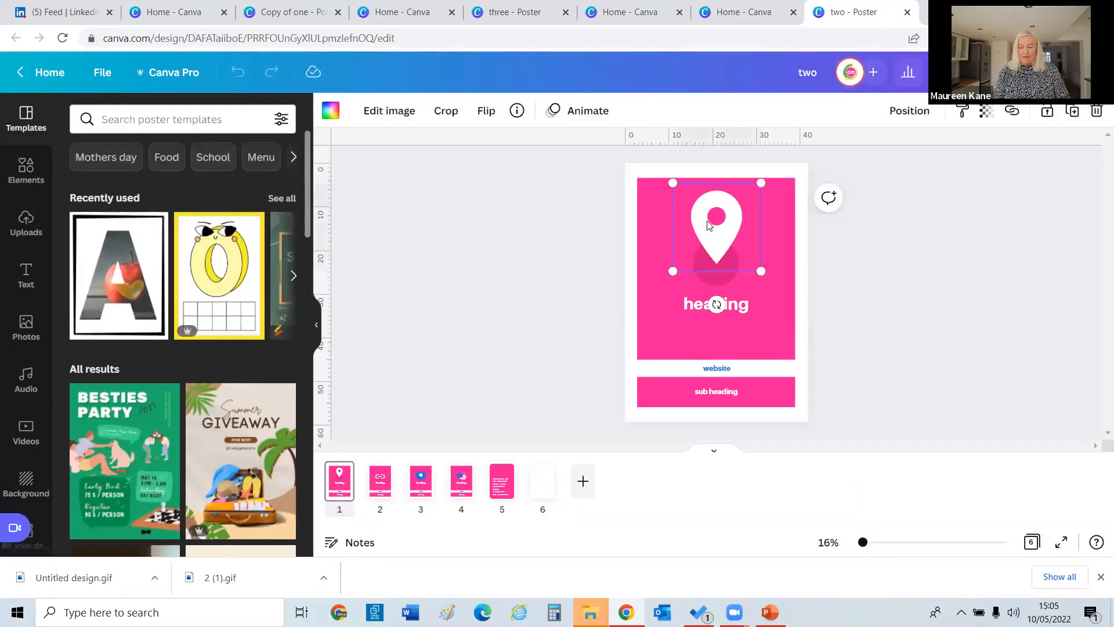
pyautogui.click(388, 478)
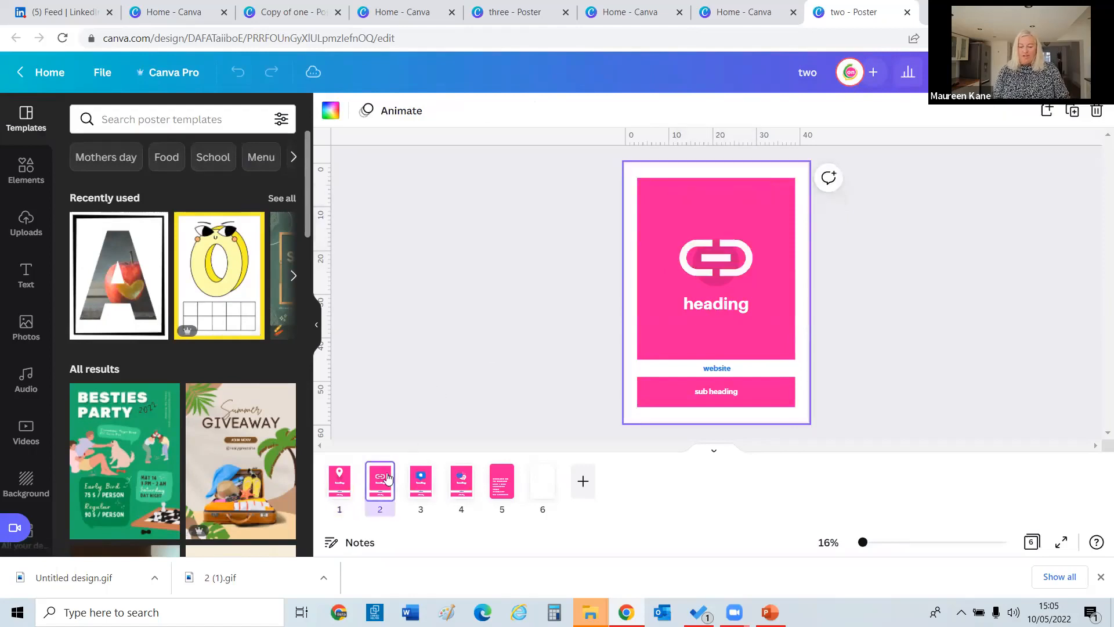
pyautogui.click(685, 265)
pyautogui.press('Delete')
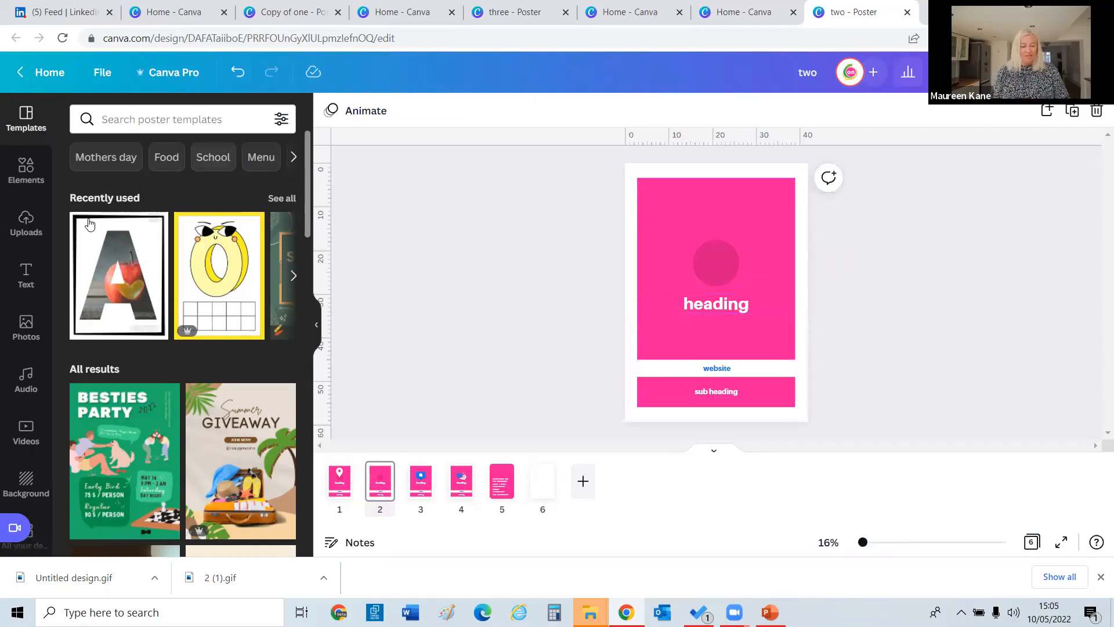
pyautogui.click(694, 305)
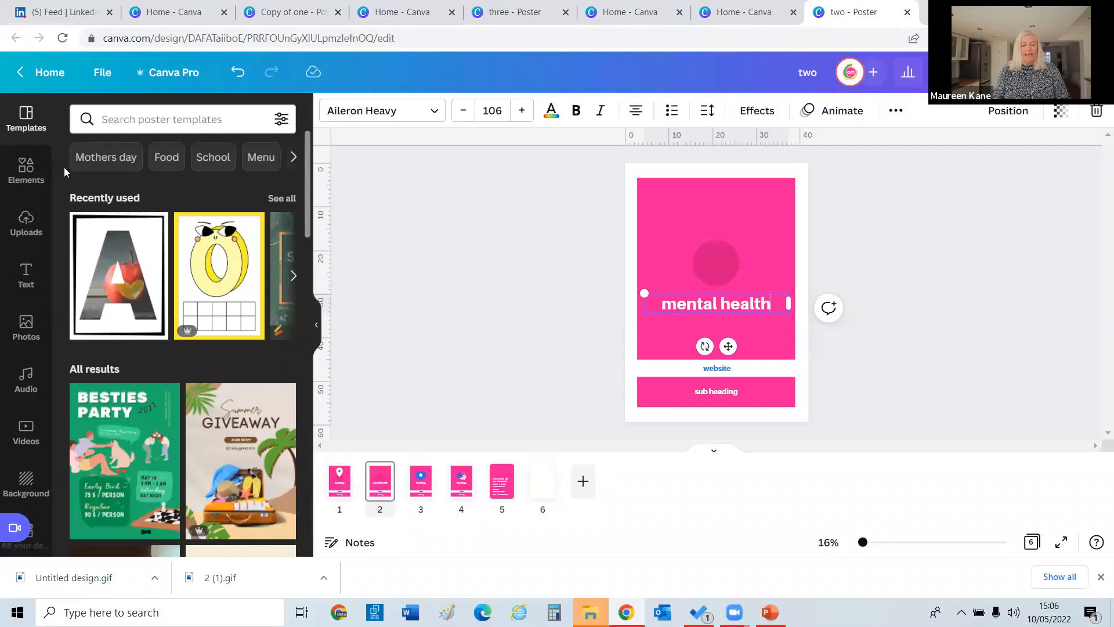
pyautogui.click(25, 170)
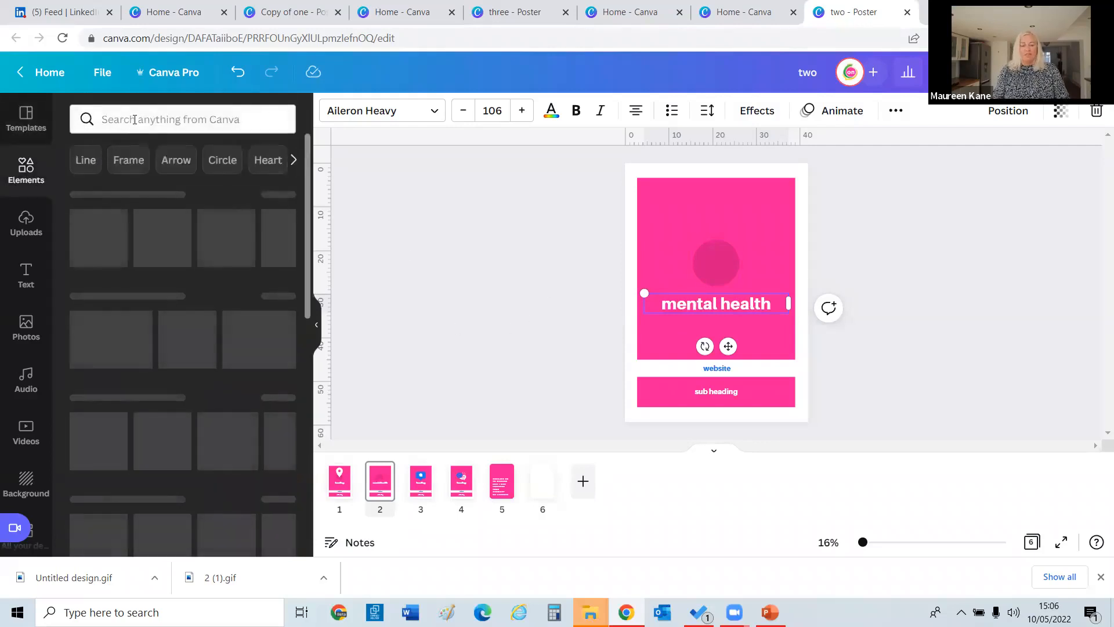
pyautogui.click(134, 119)
# Search Elements for 'mental health' and apply the Animated filter to the results.
pyautogui.write('me')
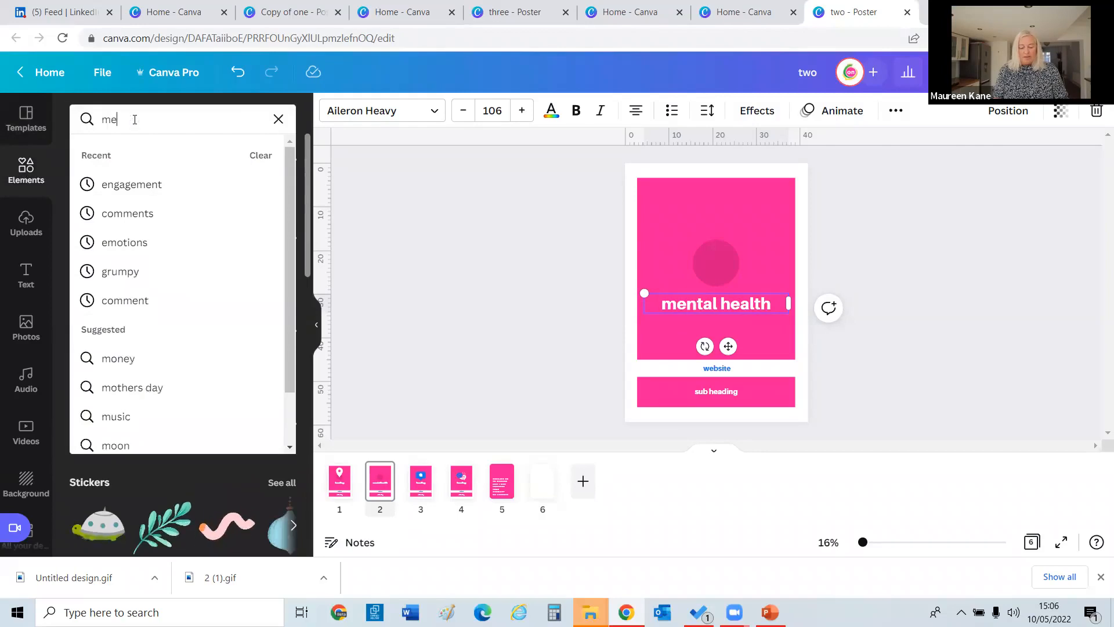
pyautogui.write('ntal heal')
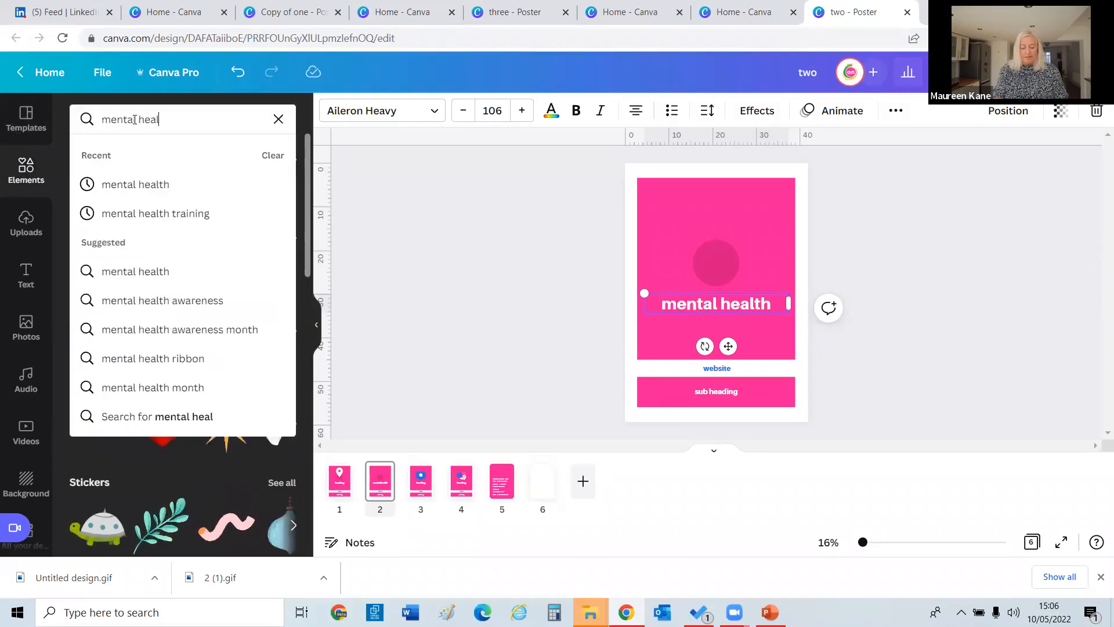
pyautogui.write('th')
pyautogui.press('Return')
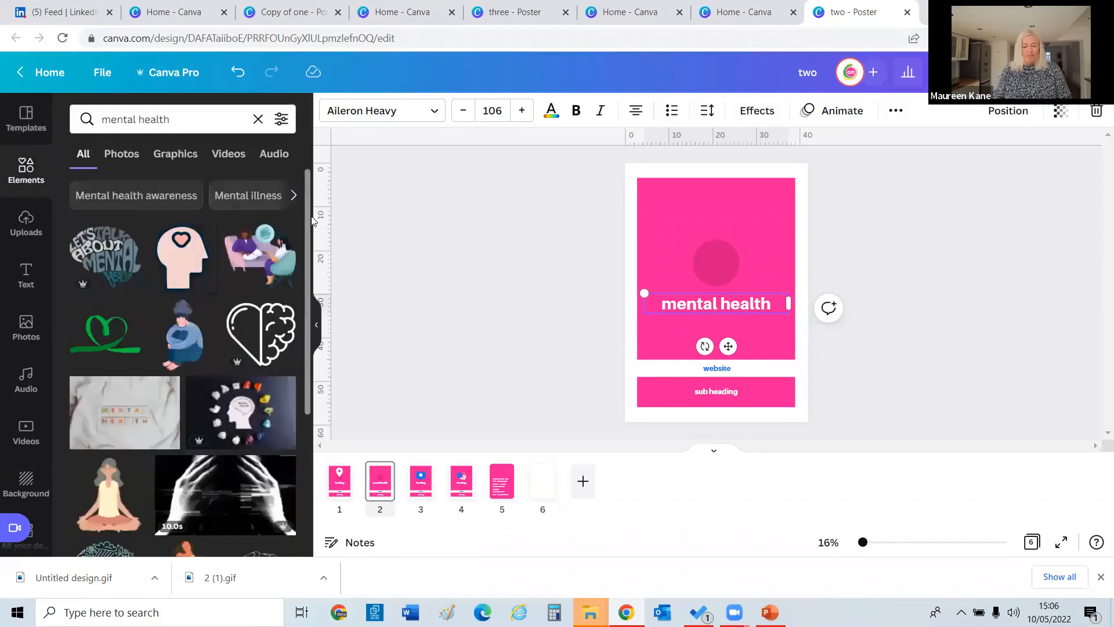
pyautogui.click(279, 118)
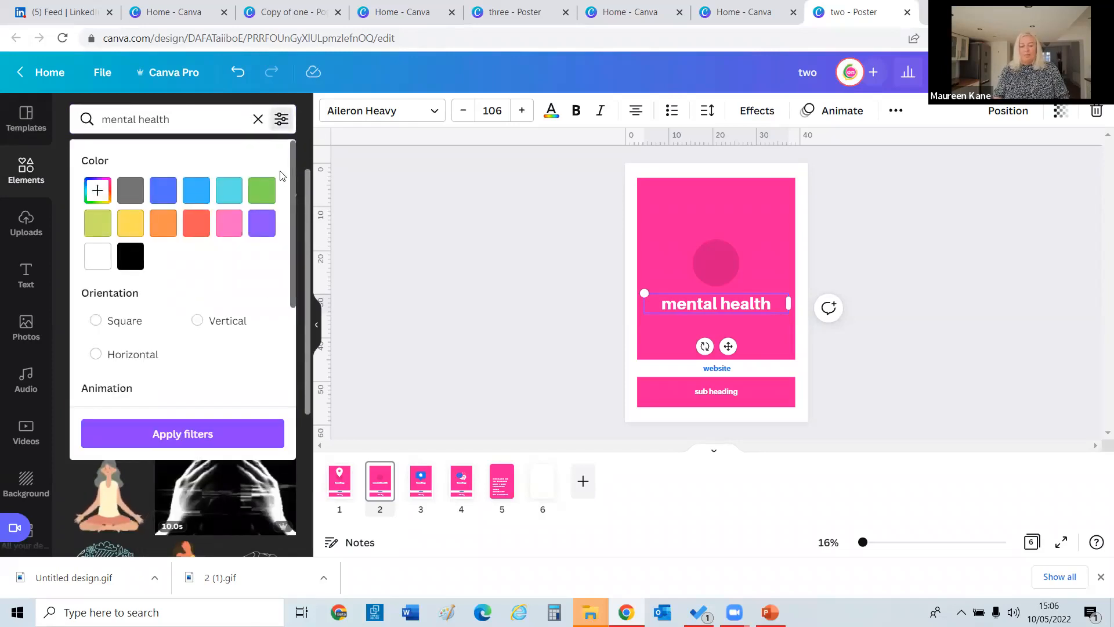
pyautogui.scroll(-2, 293, 232)
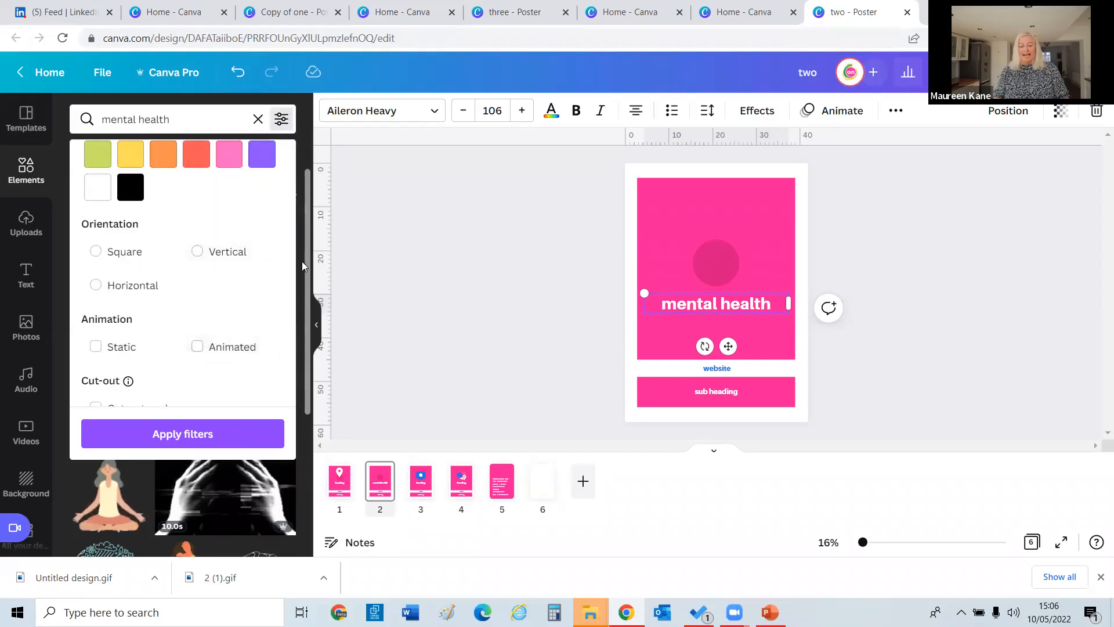
pyautogui.moveTo(309, 198); pyautogui.dragTo(310, 221)
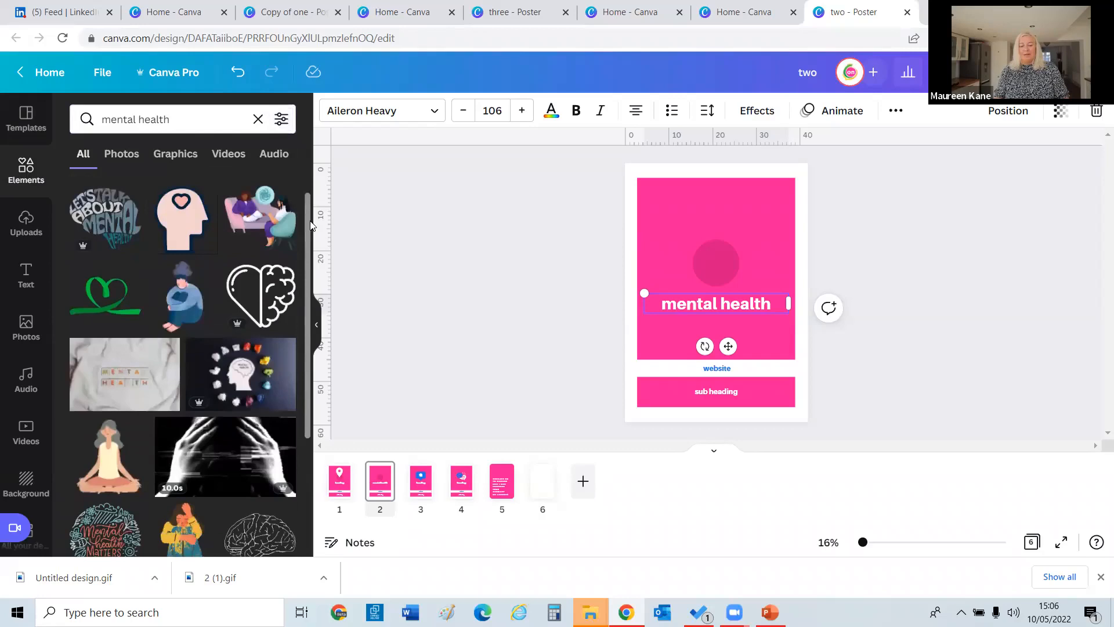
pyautogui.click(280, 121)
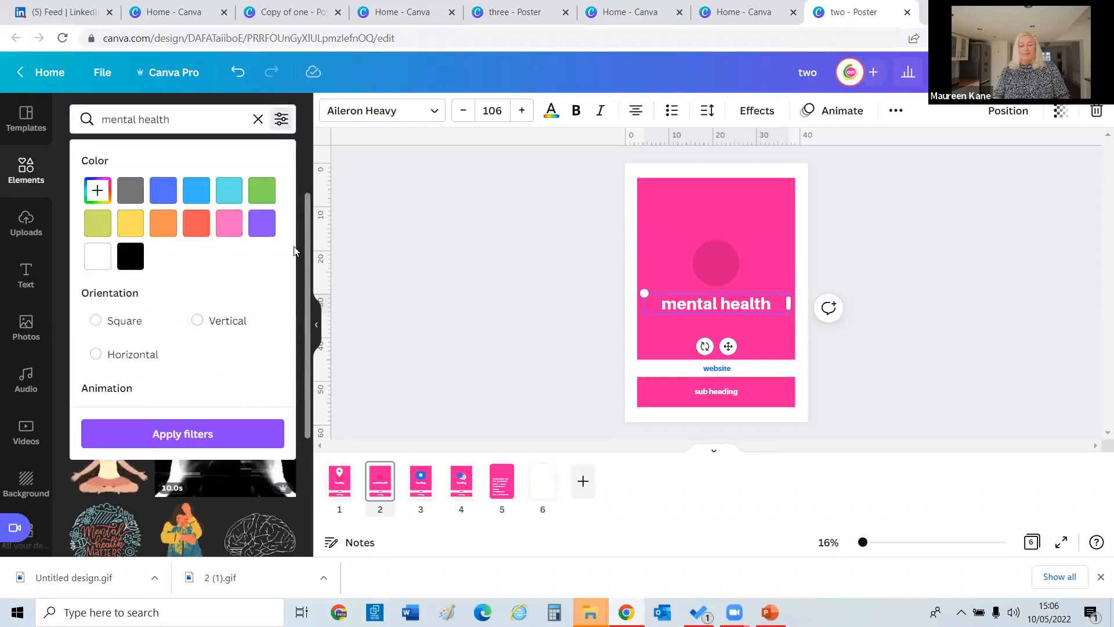
pyautogui.scroll(-2, 273, 278)
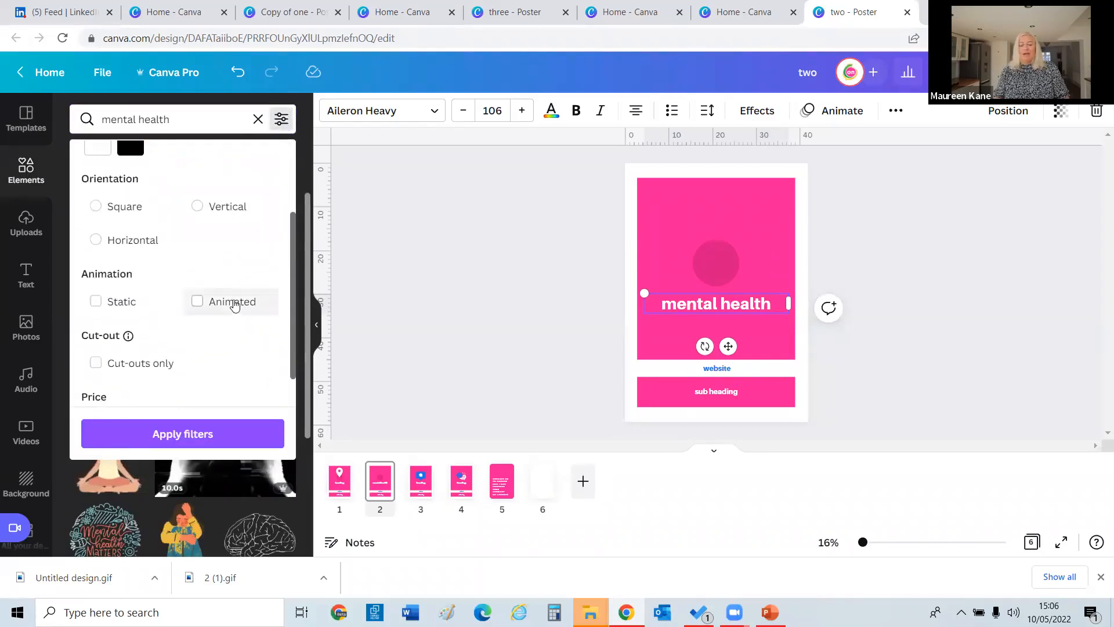
pyautogui.click(234, 303)
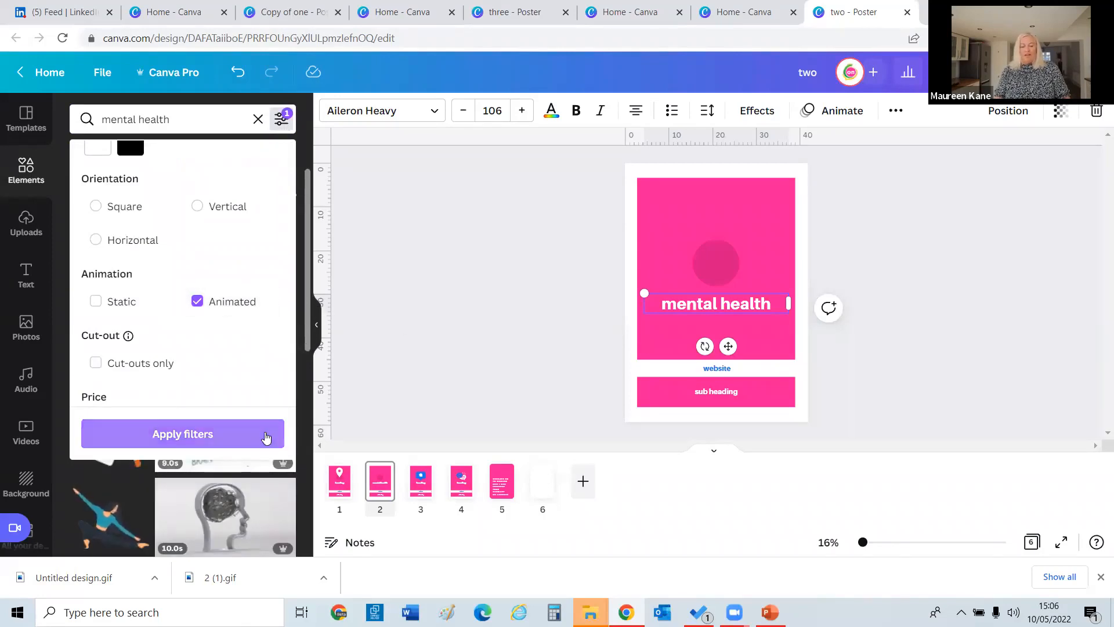
pyautogui.click(265, 438)
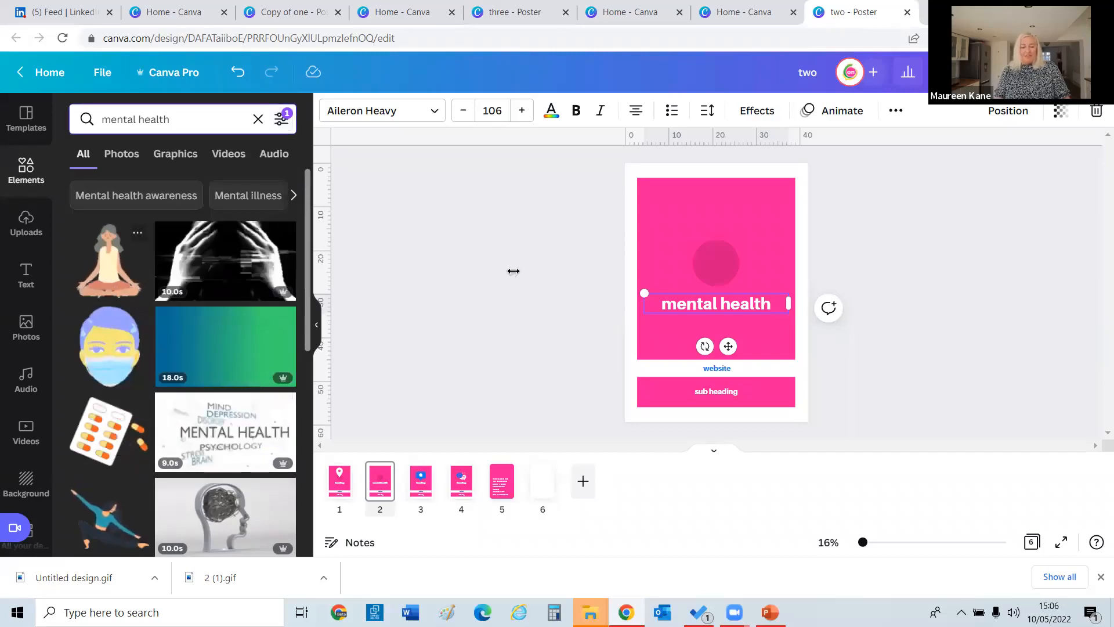
# Delete the pink circle, move the website bar off the page, and raise the 'mental health' heading.
pyautogui.click(703, 263)
pyautogui.press('Delete')
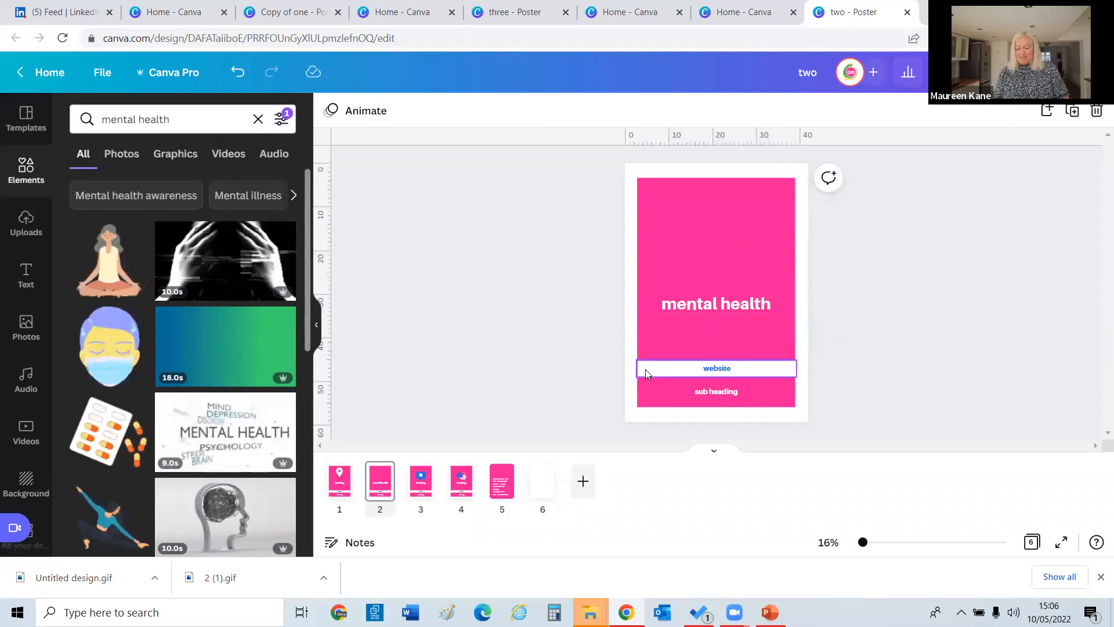
pyautogui.moveTo(646, 369); pyautogui.dragTo(641, 141)
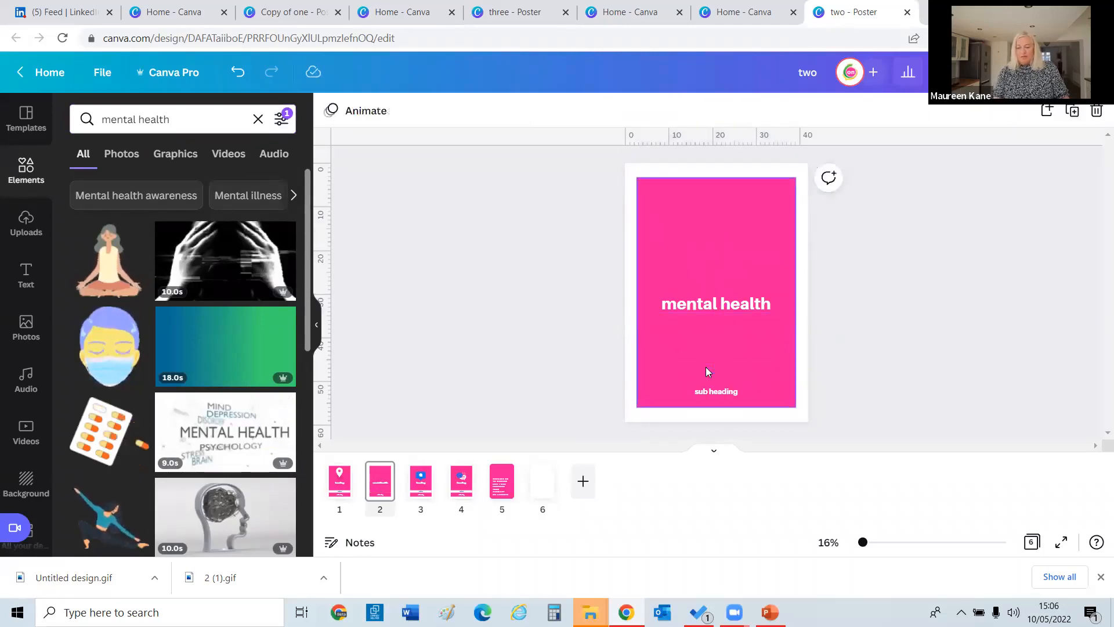
pyautogui.moveTo(693, 306)
pyautogui.mouseDown()
pyautogui.moveTo(693, 147)
pyautogui.moveTo(694, 208)
pyautogui.mouseUp()
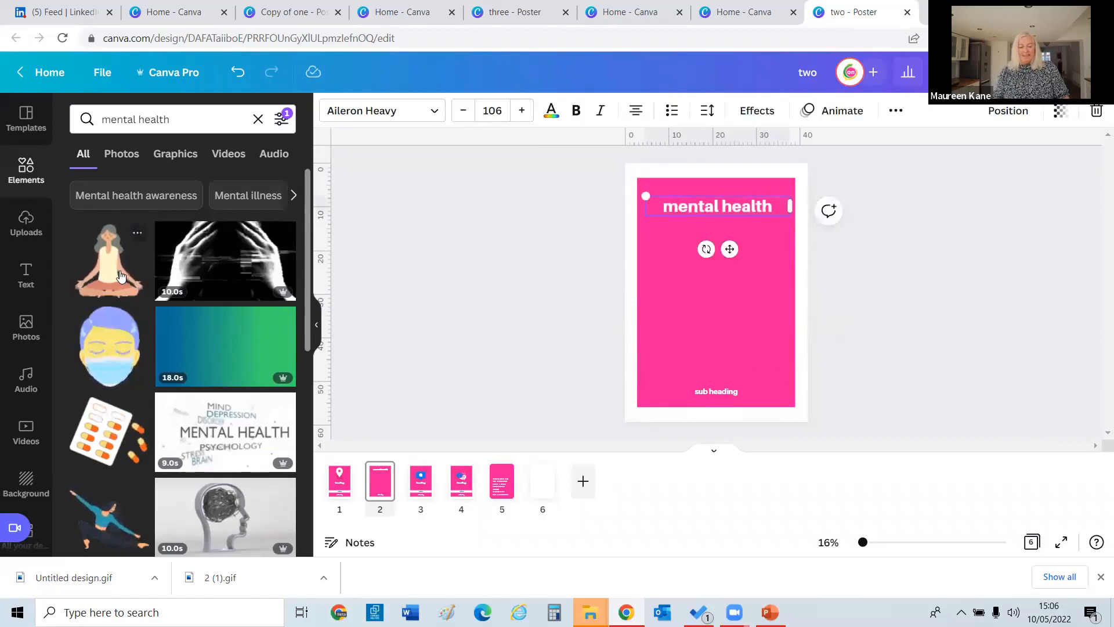
# Add the meditating woman graphic, shrink it, and centre it on the page.
pyautogui.click(109, 258)
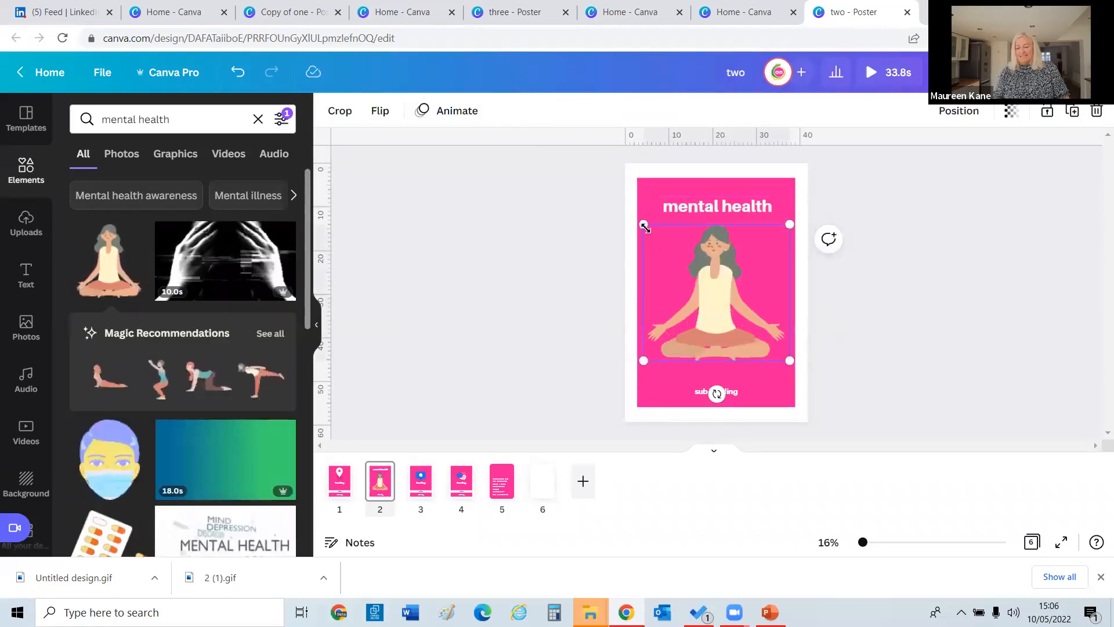
pyautogui.click(690, 283)
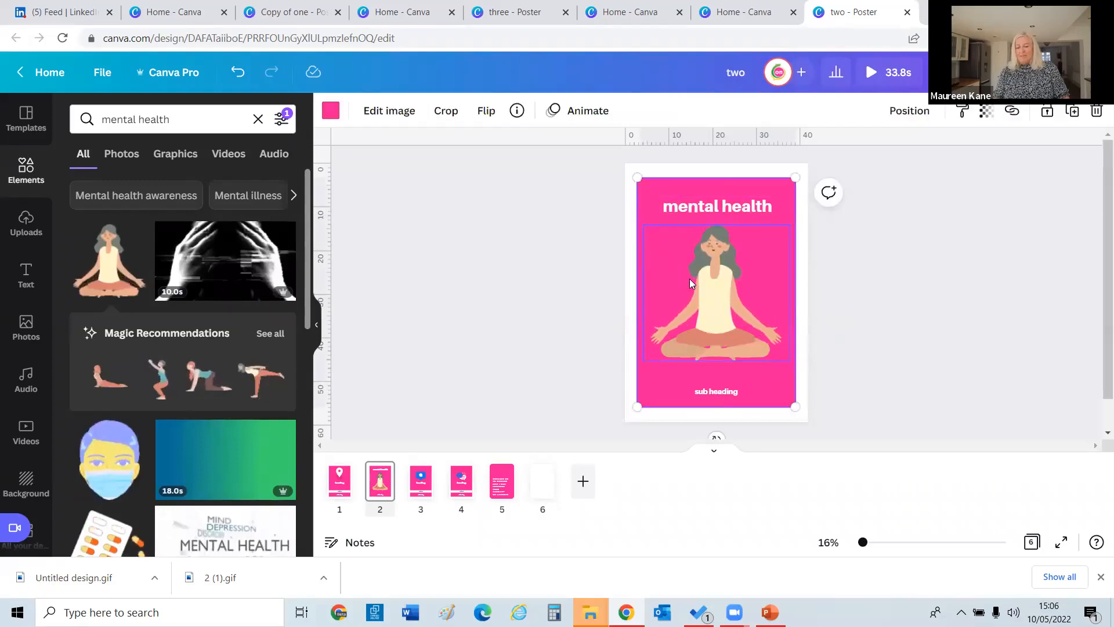
pyautogui.click(659, 244)
pyautogui.click(581, 283)
pyautogui.click(713, 307)
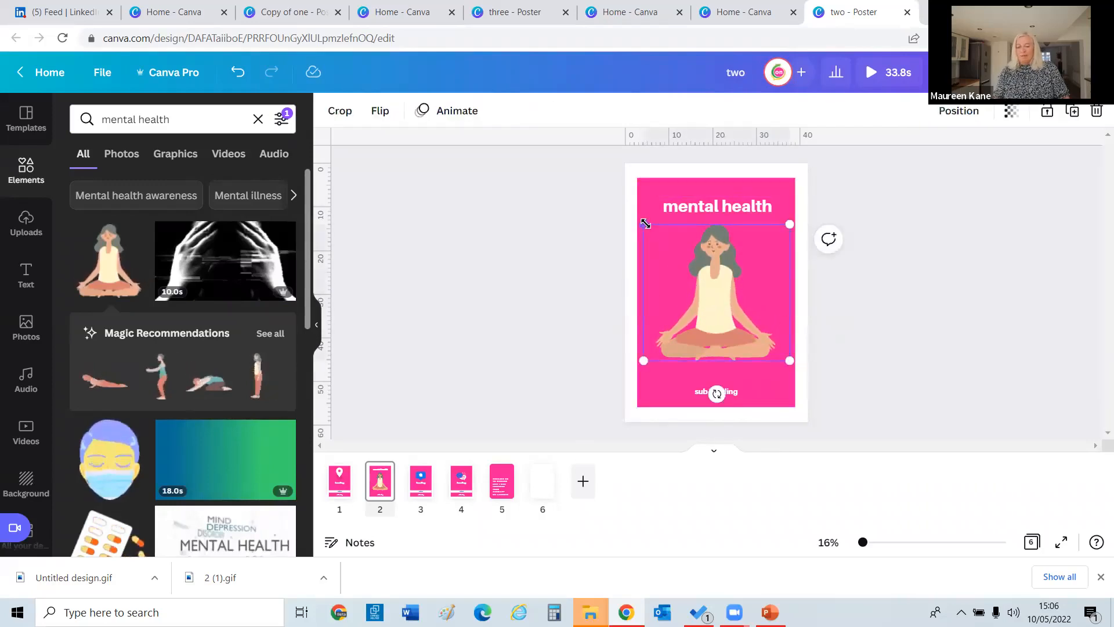
pyautogui.moveTo(645, 223); pyautogui.dragTo(669, 250)
pyautogui.moveTo(722, 293); pyautogui.dragTo(708, 288)
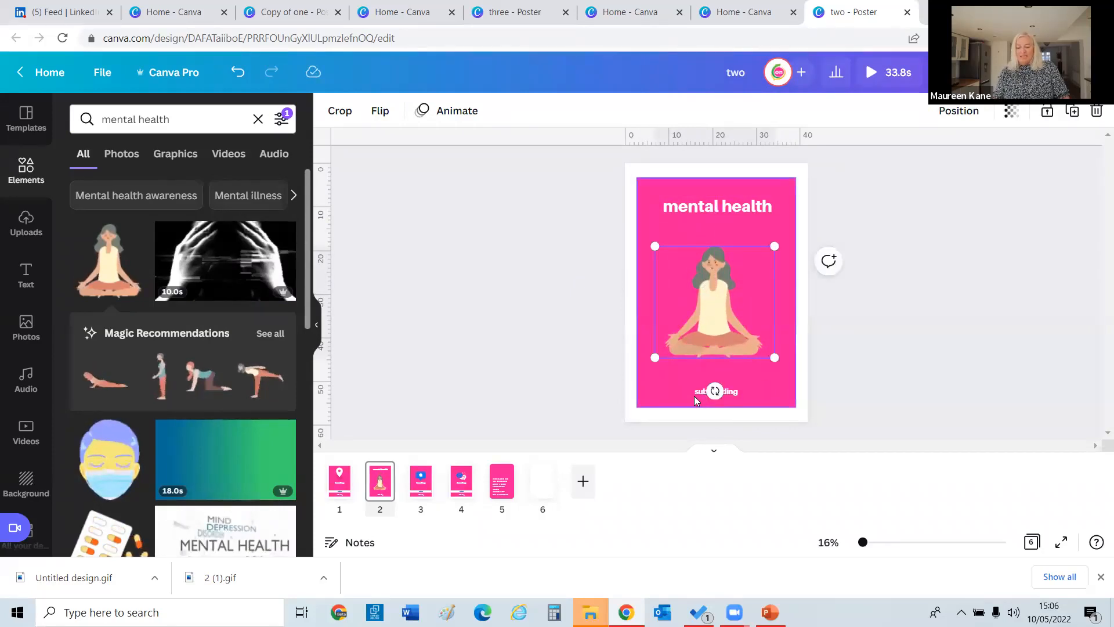
# Move the sub heading under 'mental health' and place a copy at the page bottom.
pyautogui.moveTo(697, 399); pyautogui.dragTo(690, 226)
pyautogui.click(671, 237)
pyautogui.click(679, 218)
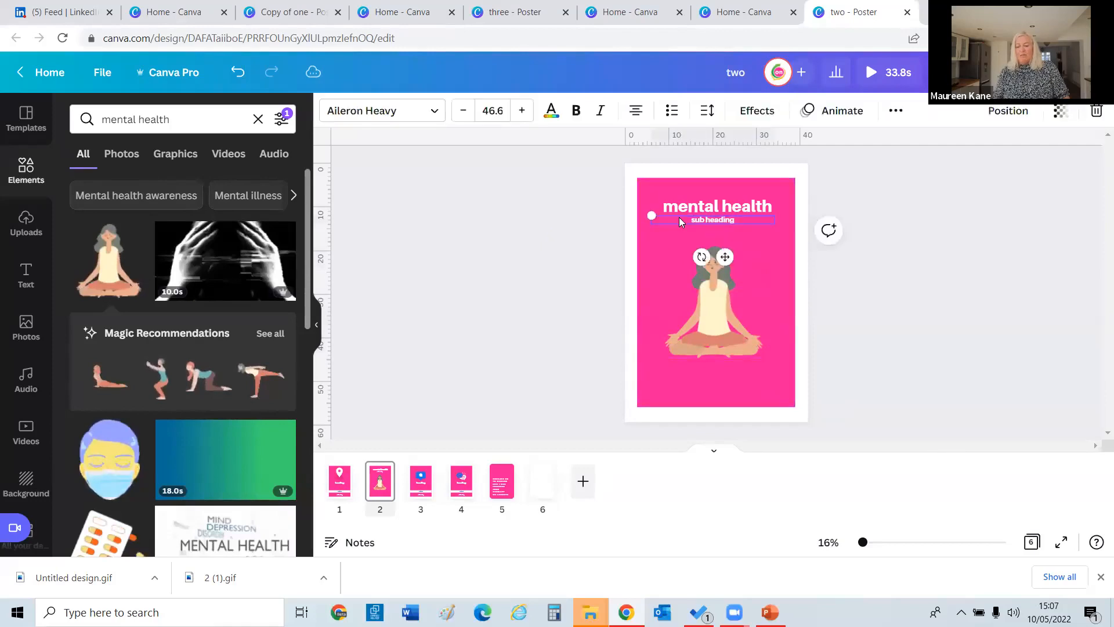
pyautogui.hotkey('ctrl', 'v')
pyautogui.moveTo(685, 222); pyautogui.dragTo(685, 392)
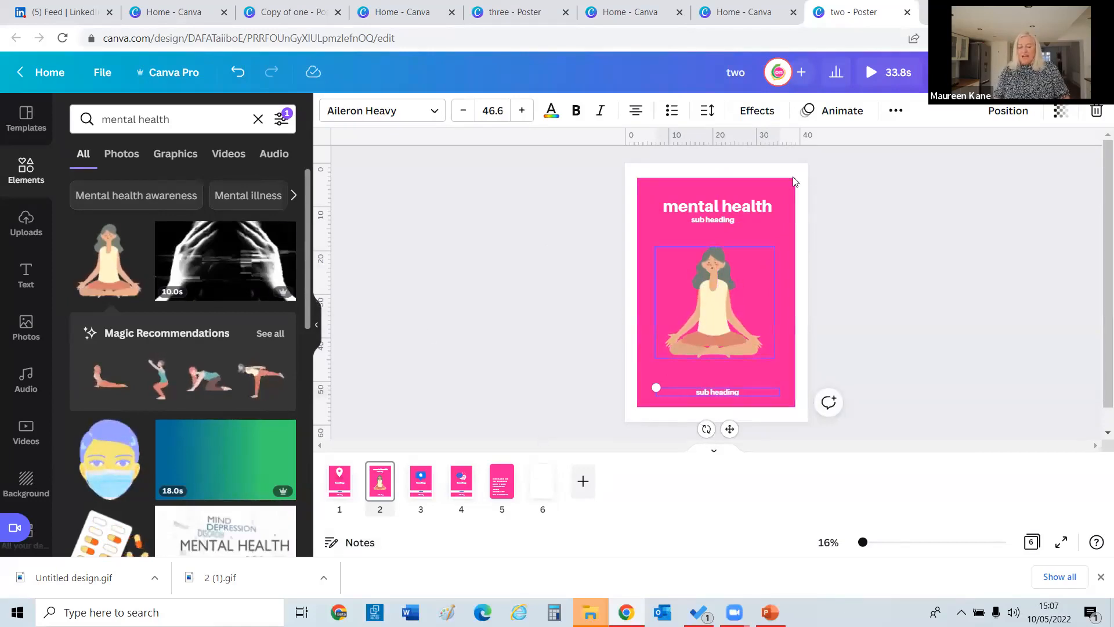
# Set the download file type to GIF, select only Page 2, and start the download.
pyautogui.click(1010, 72)
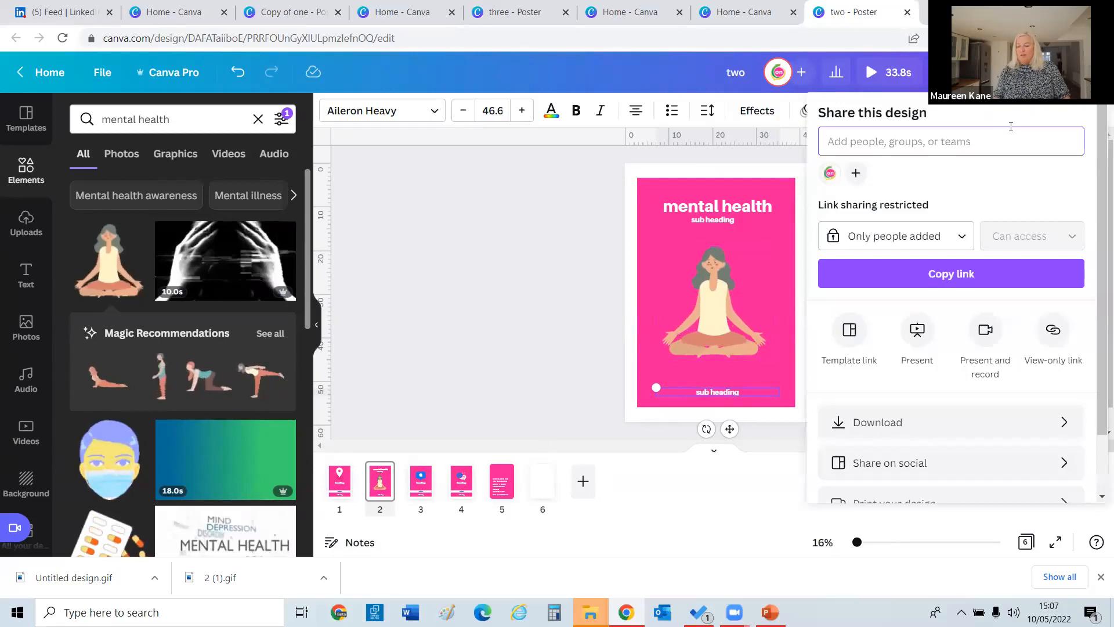
pyautogui.click(859, 423)
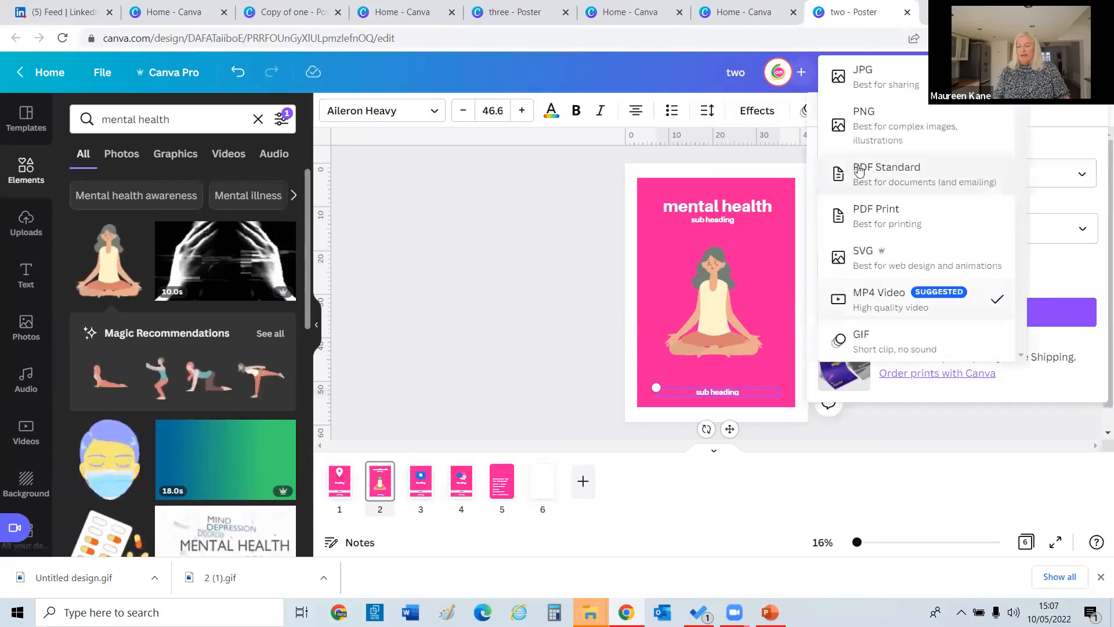
pyautogui.click(860, 174)
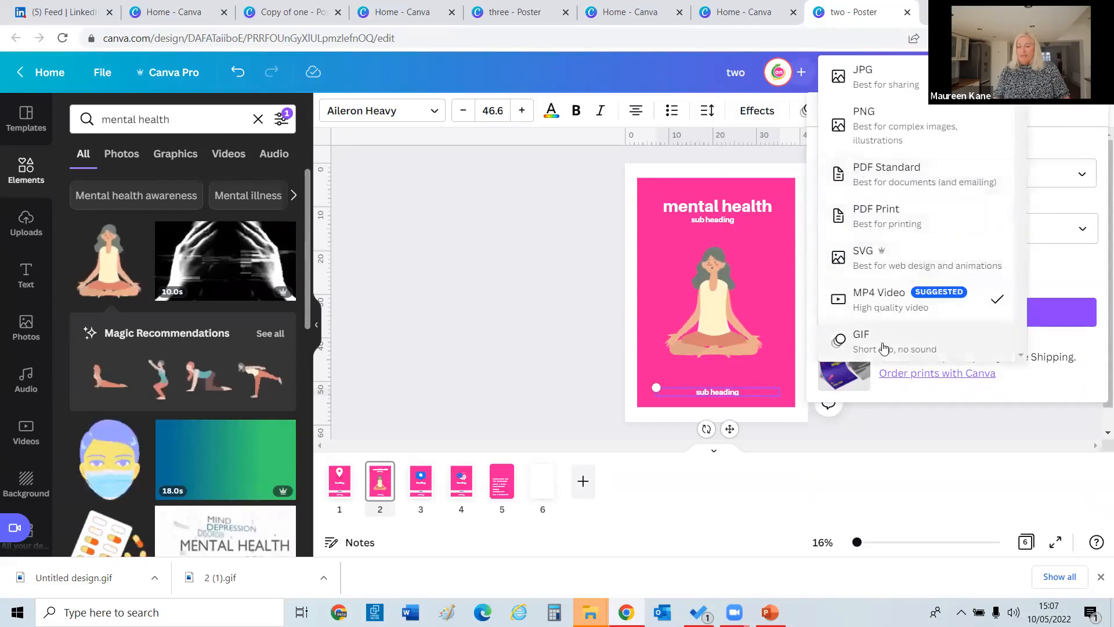
pyautogui.click(837, 345)
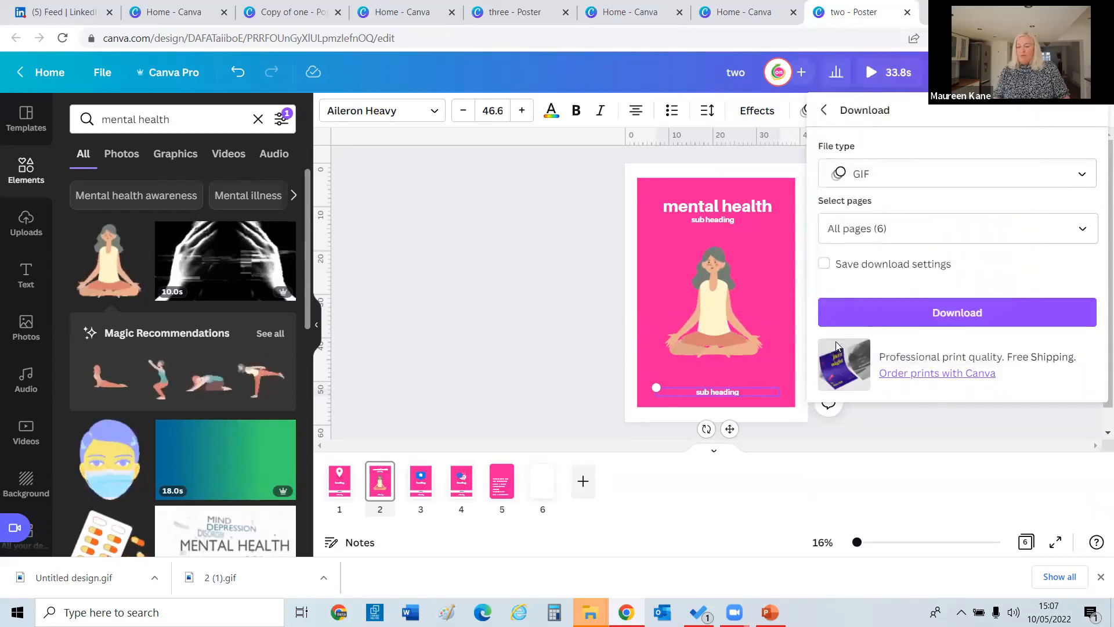
pyautogui.click(860, 232)
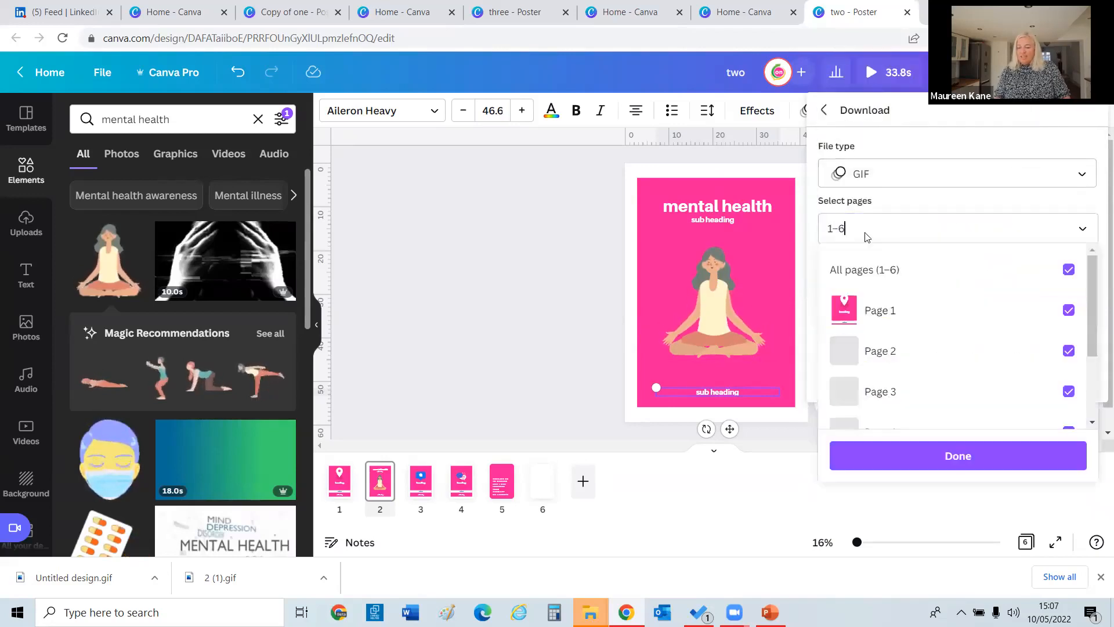
pyautogui.click(933, 267)
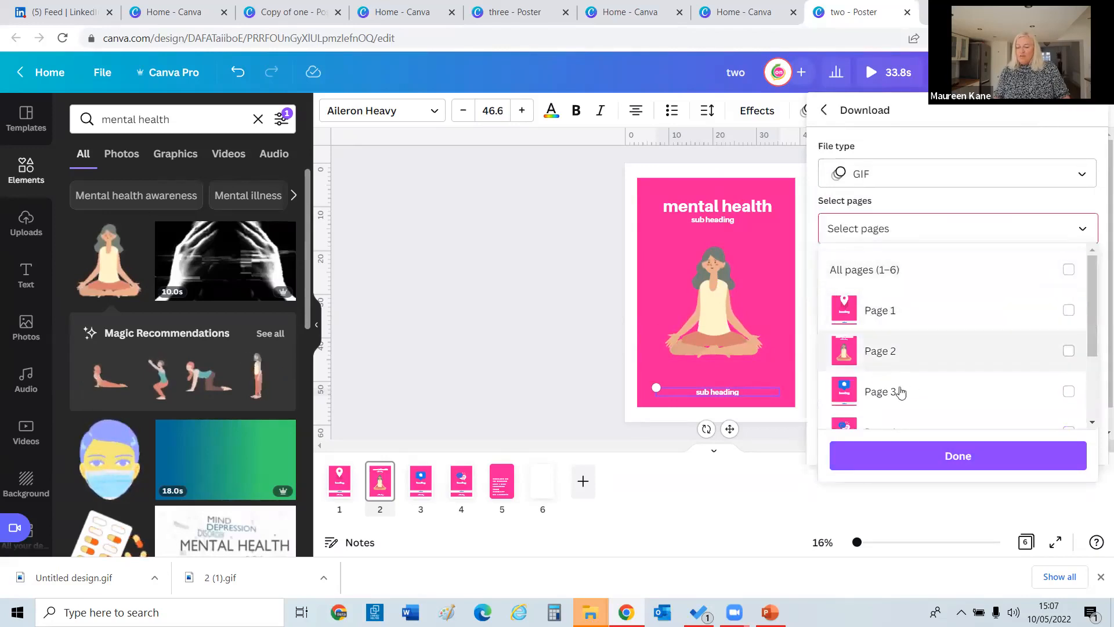
pyautogui.click(1069, 349)
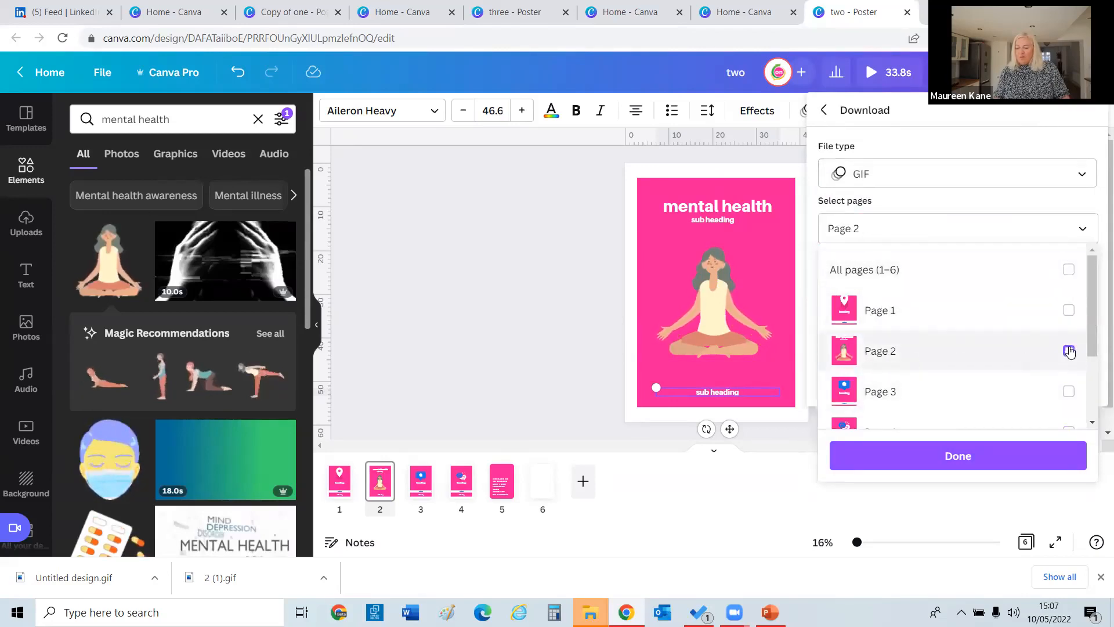
pyautogui.click(977, 451)
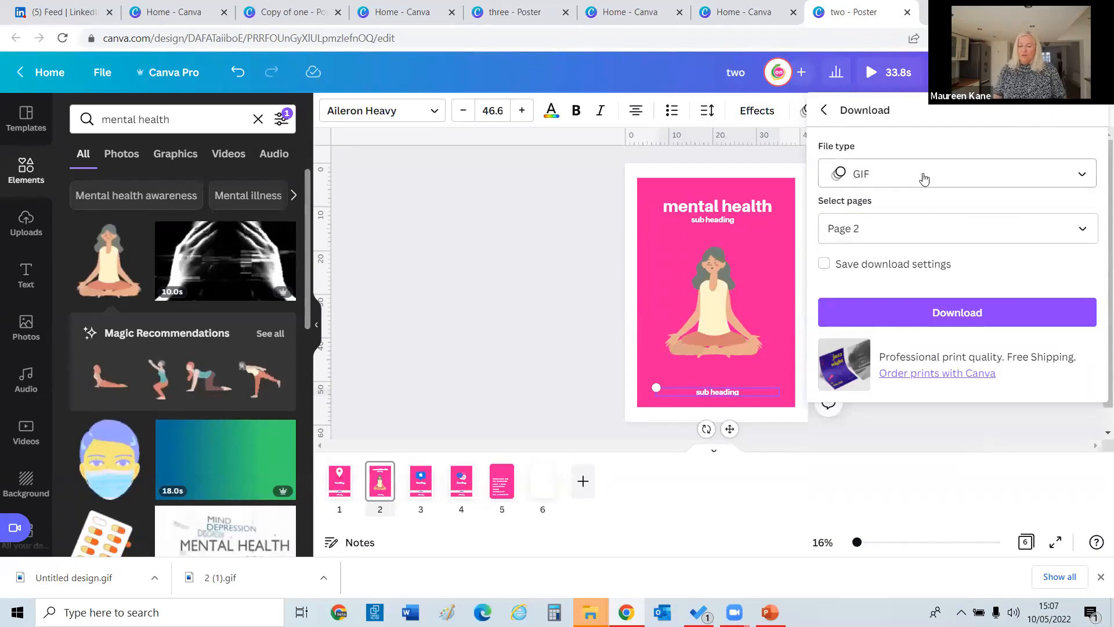
pyautogui.click(894, 302)
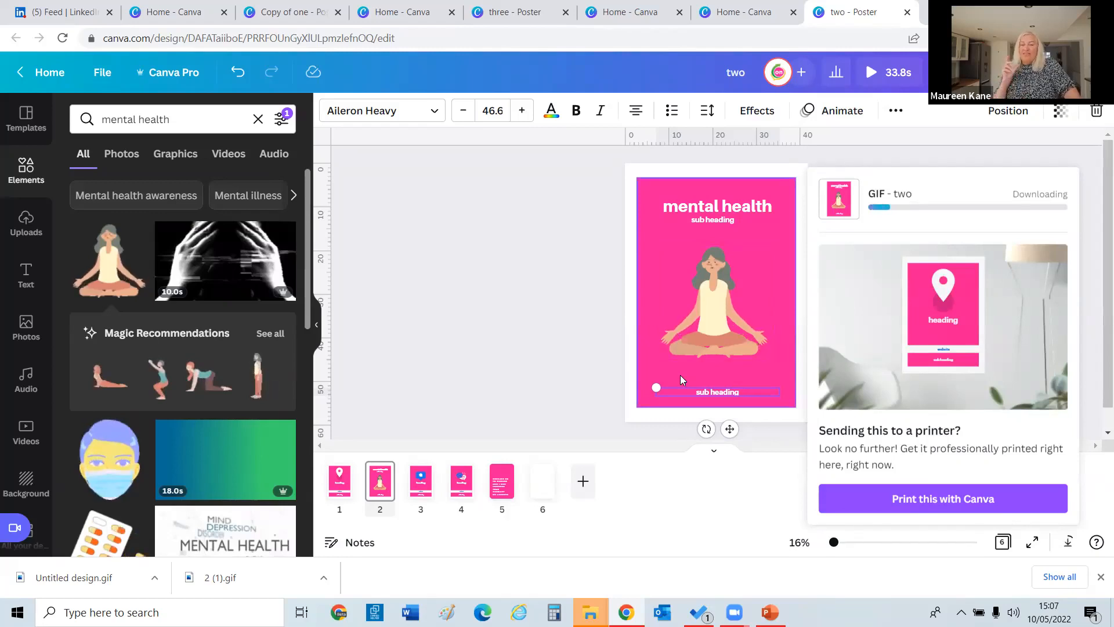
# Change page 2's background from pink to blue and open Untitled design.gif from downloads.
pyautogui.click(645, 262)
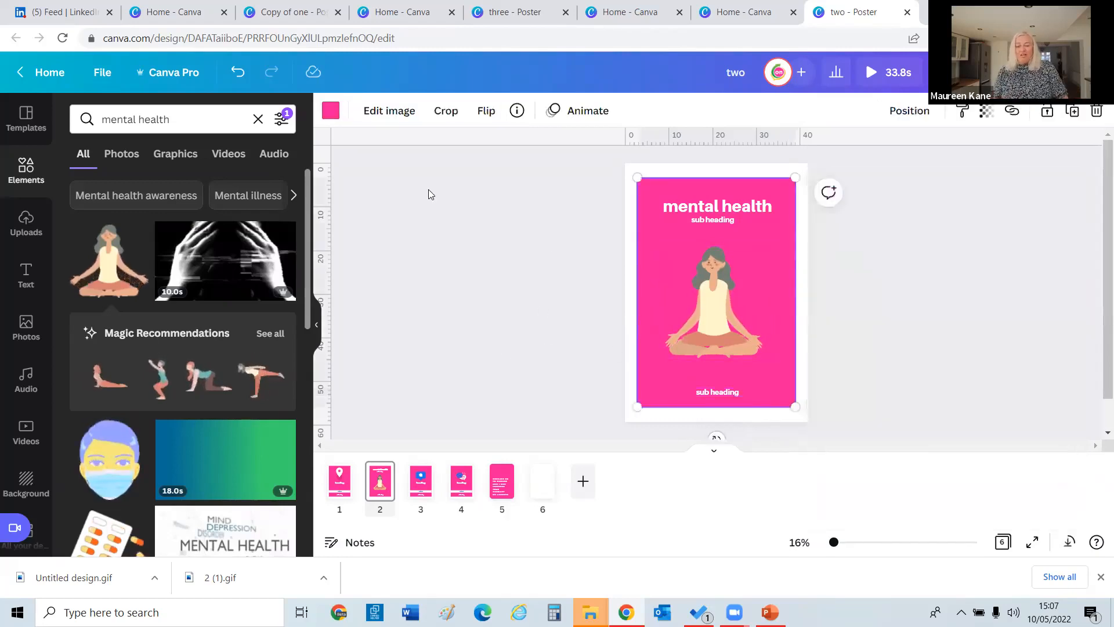
pyautogui.click(330, 111)
pyautogui.click(162, 328)
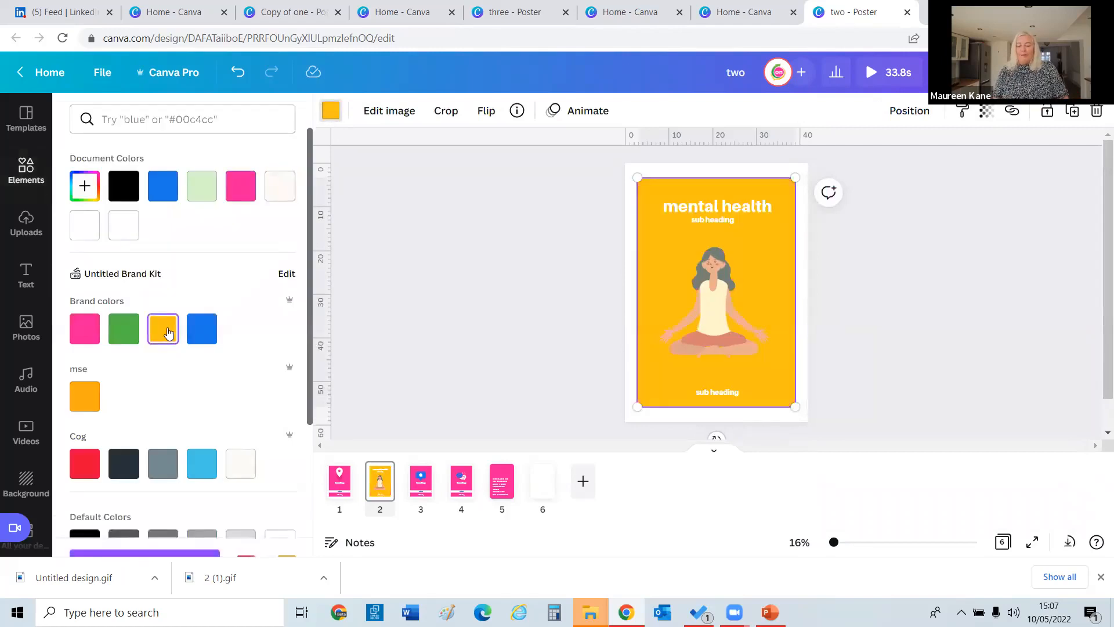
pyautogui.click(202, 335)
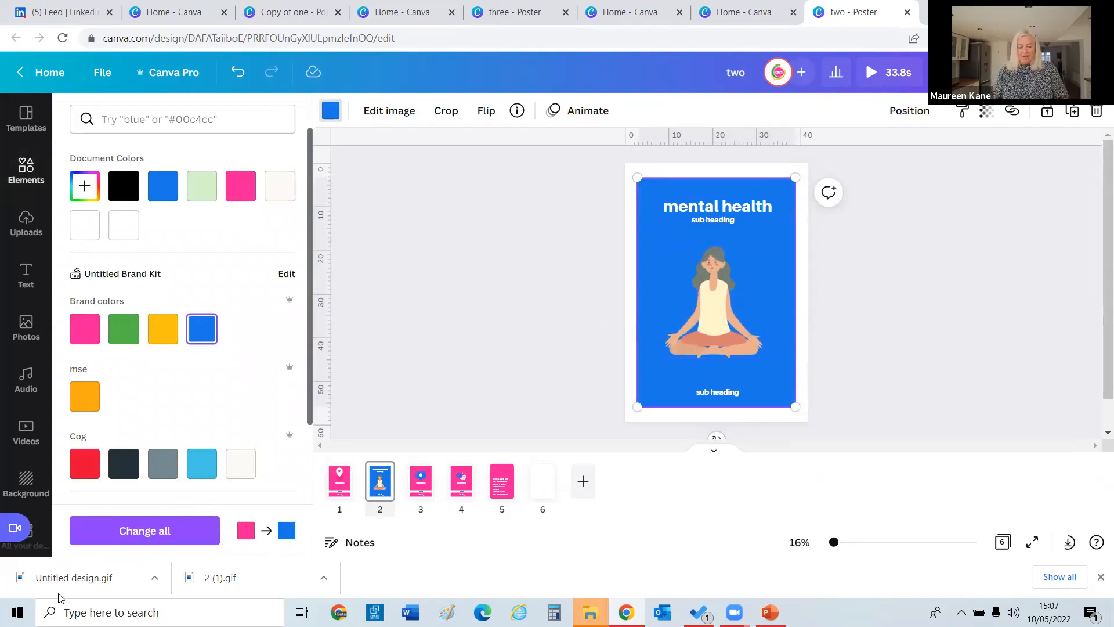
pyautogui.click(45, 577)
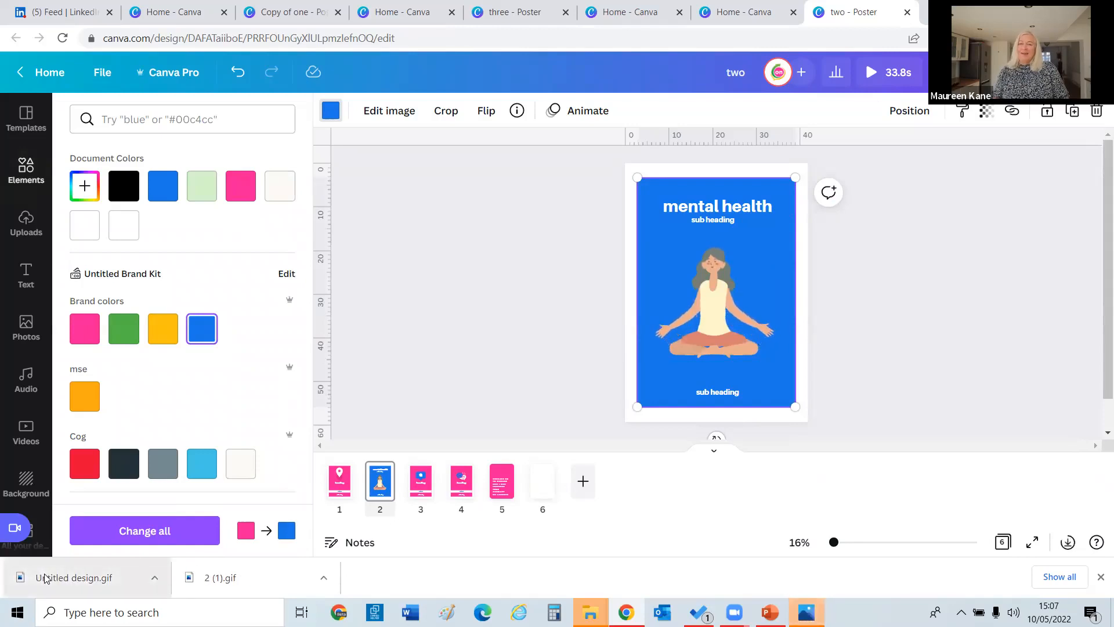
pyautogui.click(45, 579)
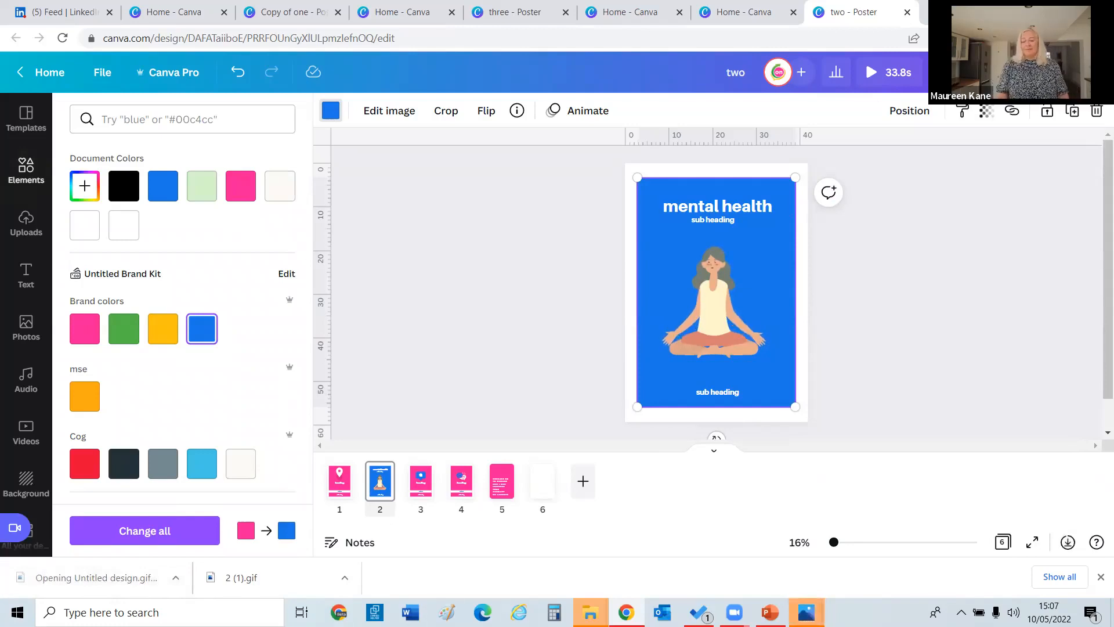
pyautogui.moveTo(806, 611)
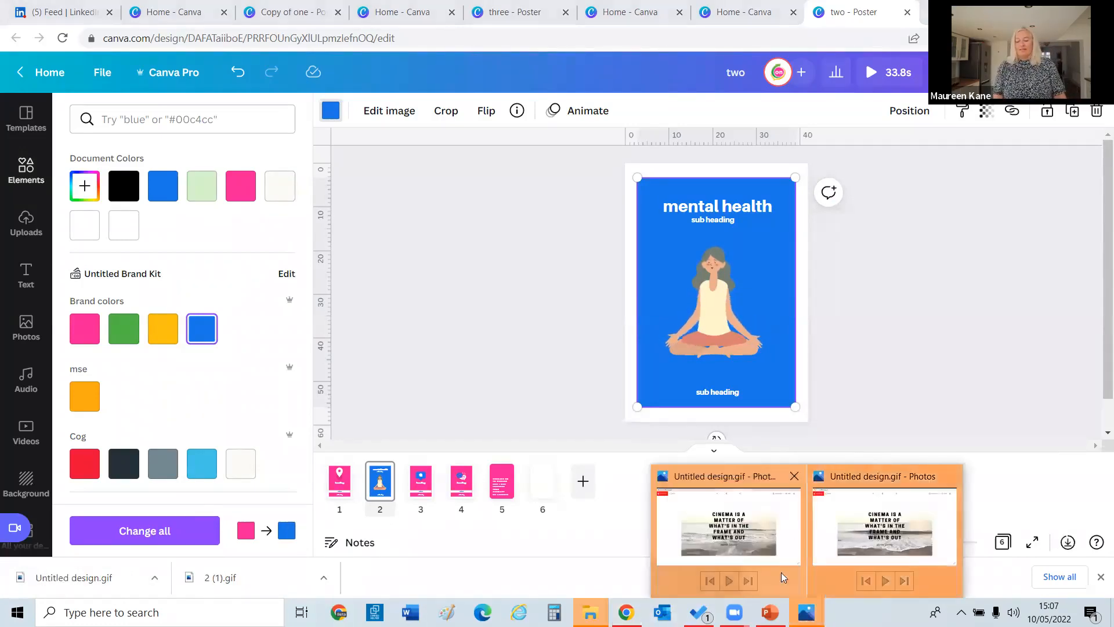
pyautogui.click(794, 476)
pyautogui.click(853, 465)
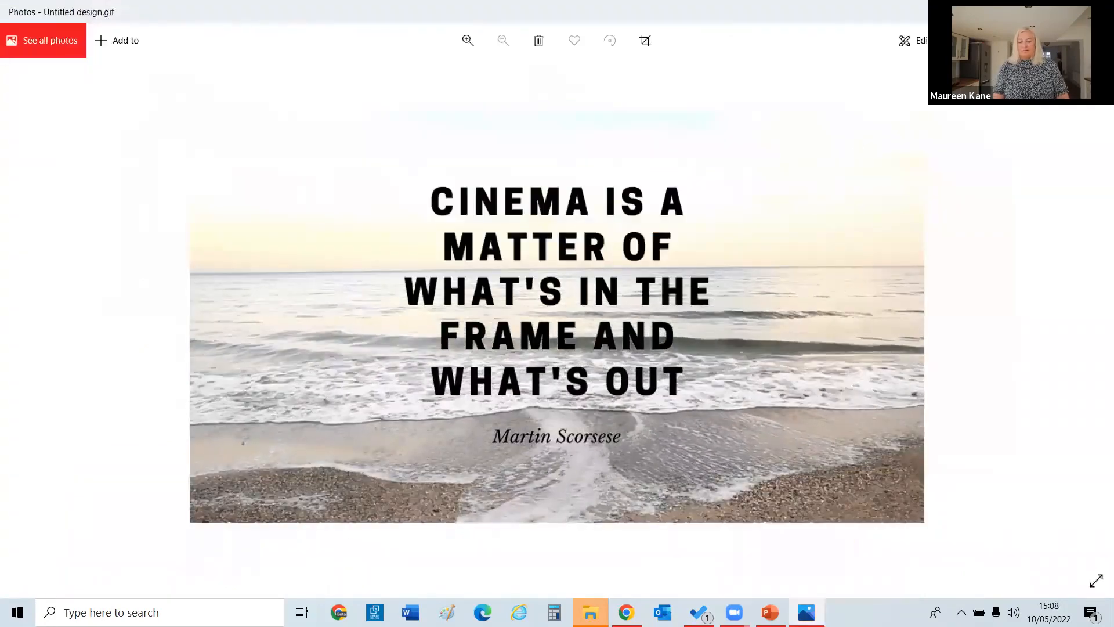
pyautogui.hotkey('alt', 'Tab')
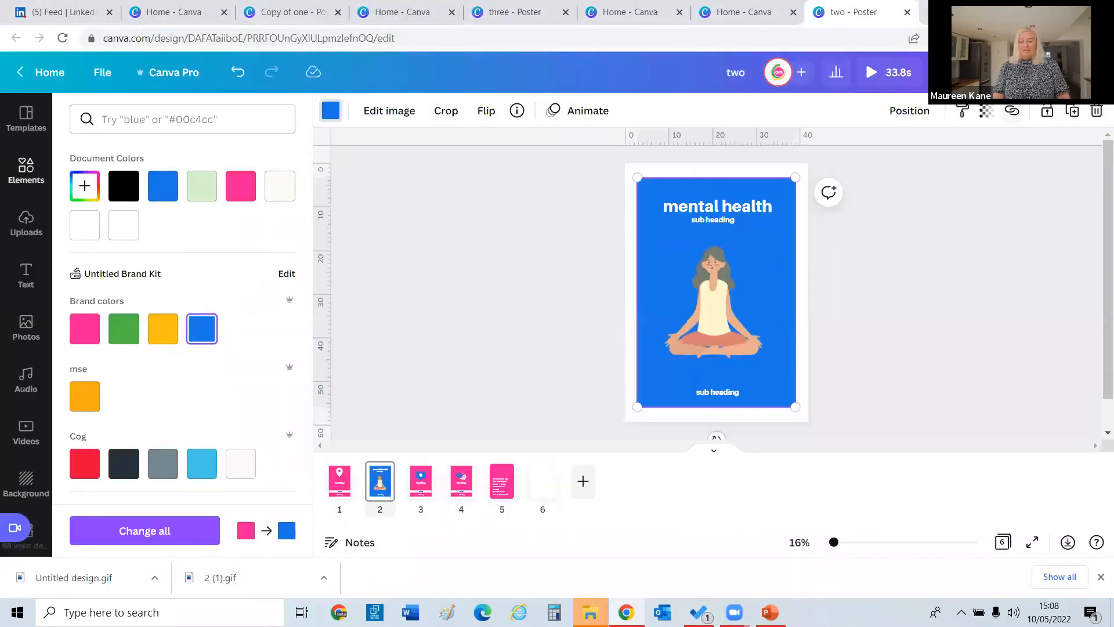
# Open the Download panel again and set the file type to GIF.
pyautogui.click(1070, 72)
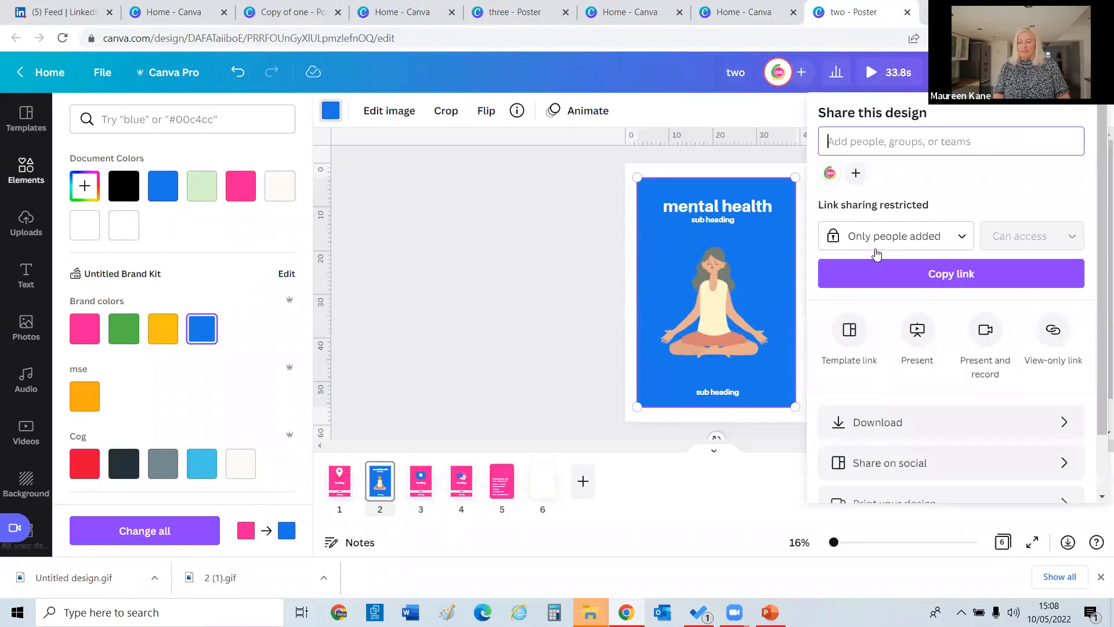
pyautogui.click(863, 422)
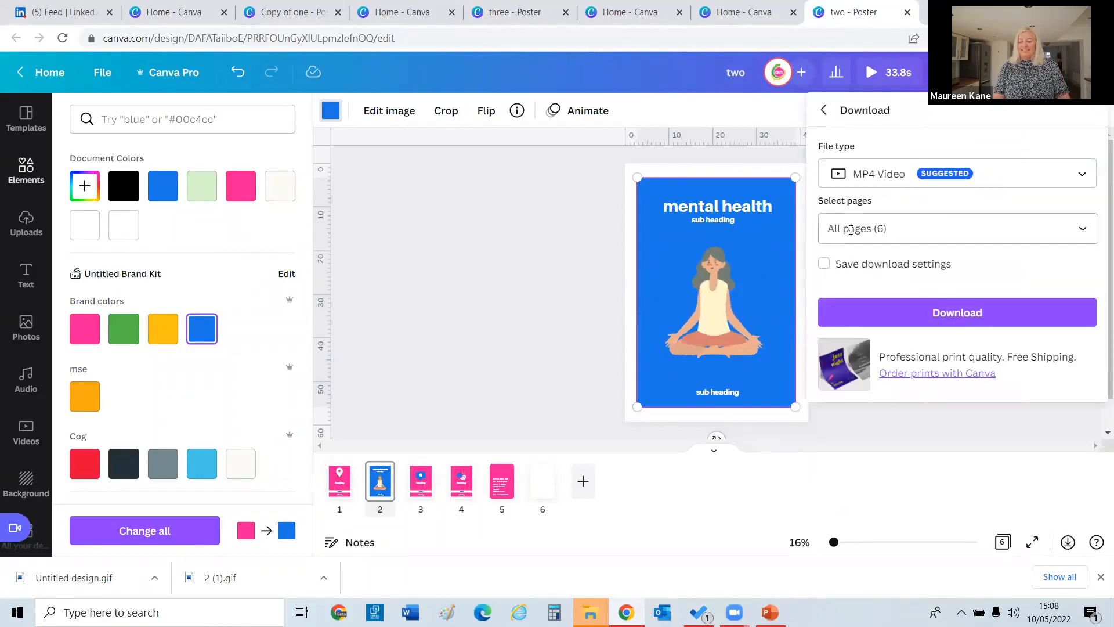
pyautogui.click(843, 184)
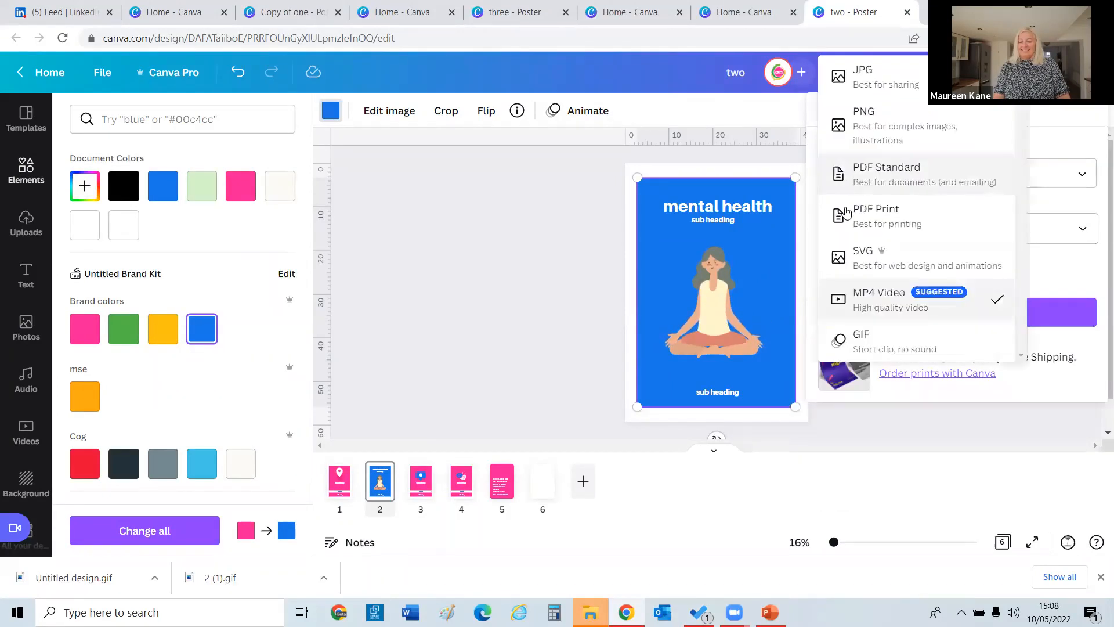
pyautogui.click(859, 315)
pyautogui.click(858, 184)
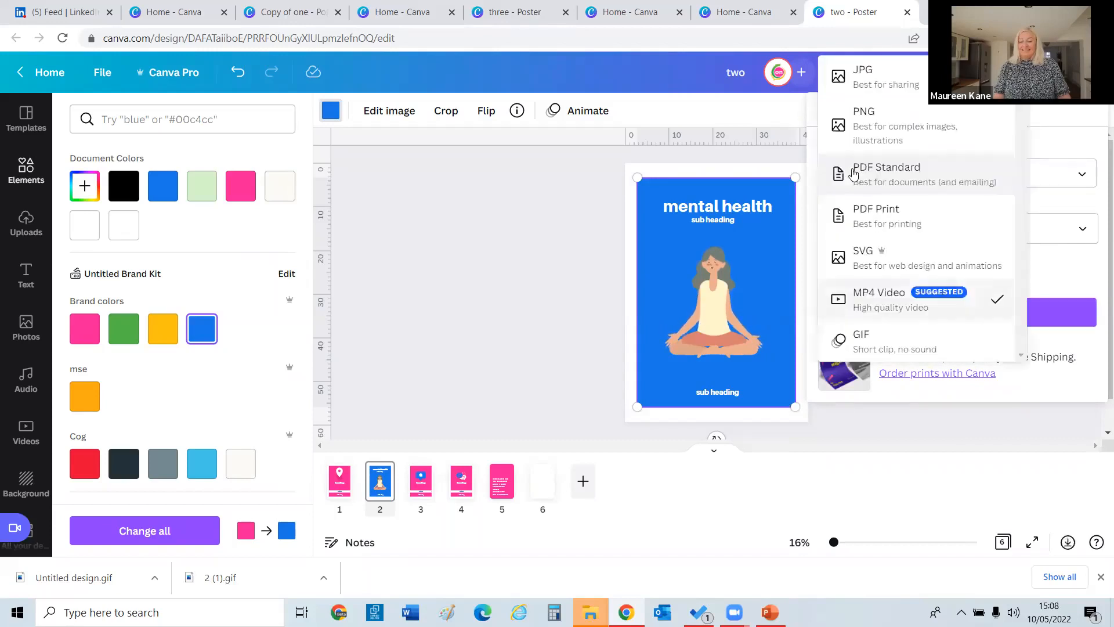
pyautogui.click(859, 336)
# Limit the download to Page 2, download it, and open two.gif.
pyautogui.click(1040, 228)
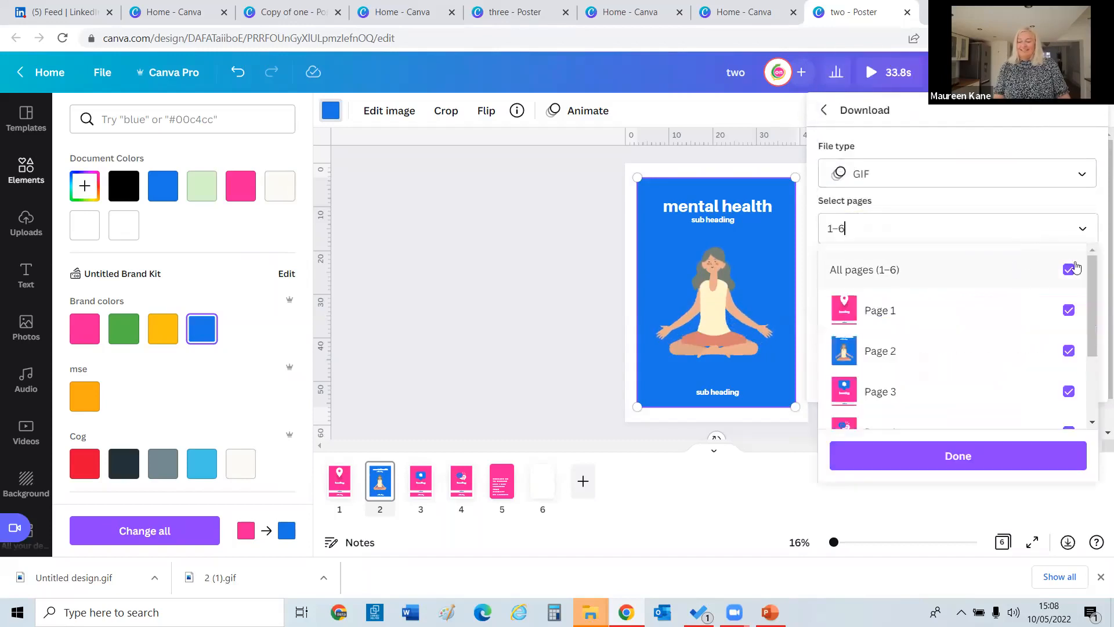
pyautogui.click(1069, 270)
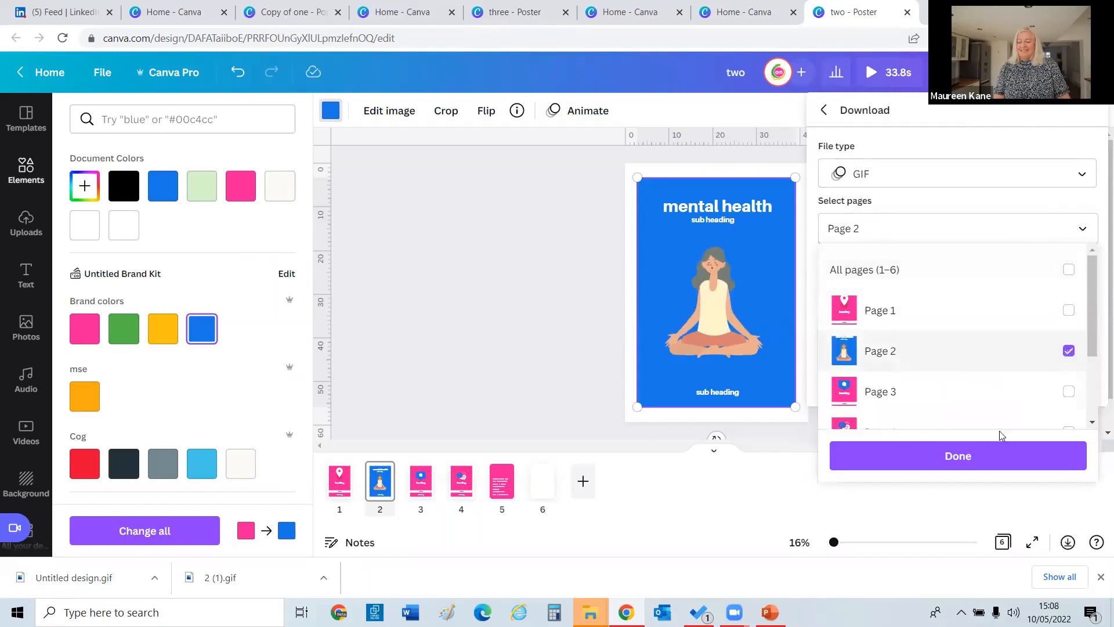
pyautogui.click(987, 462)
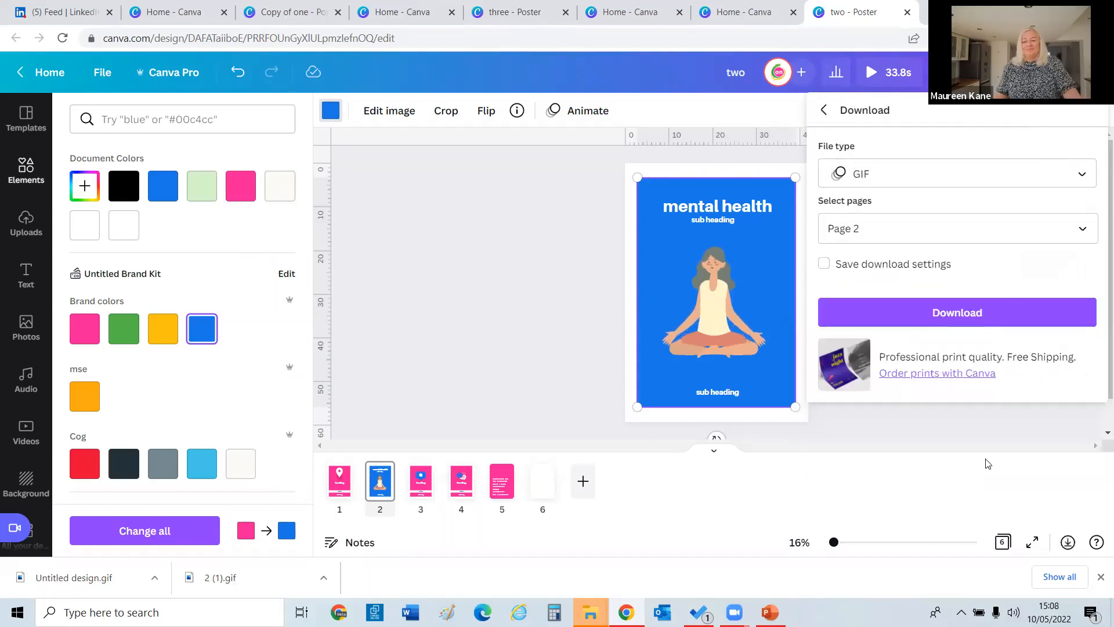
pyautogui.click(946, 319)
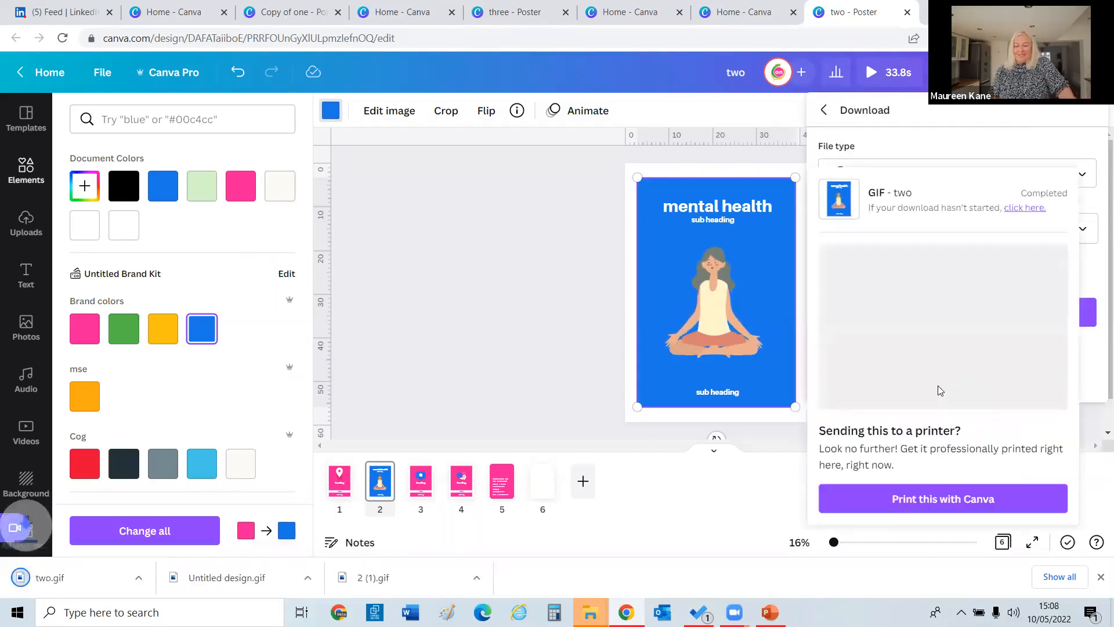
pyautogui.click(58, 576)
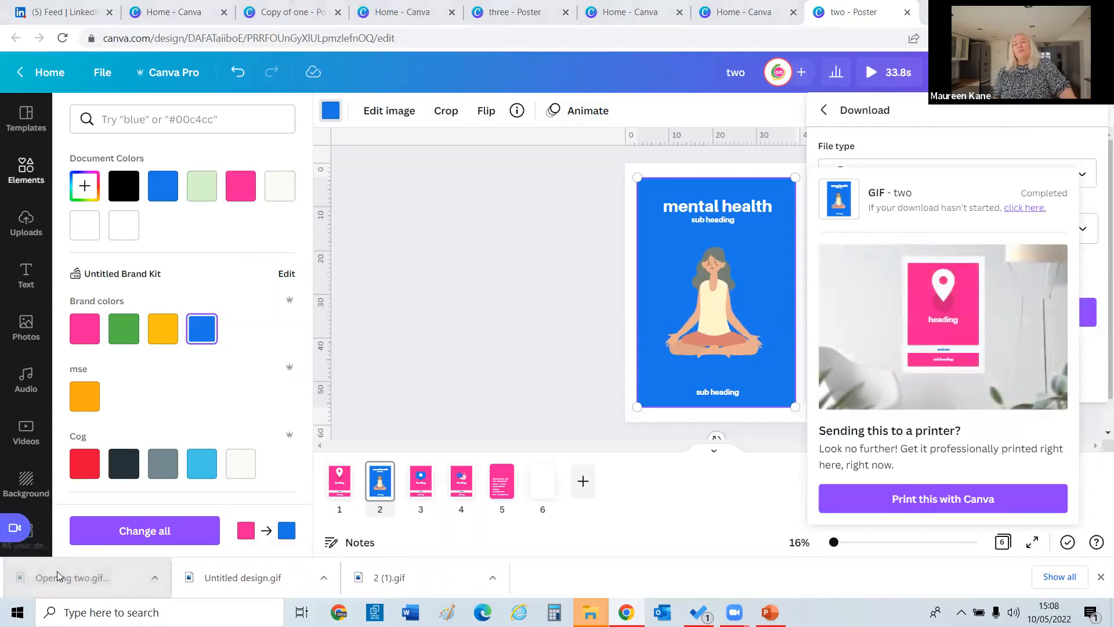